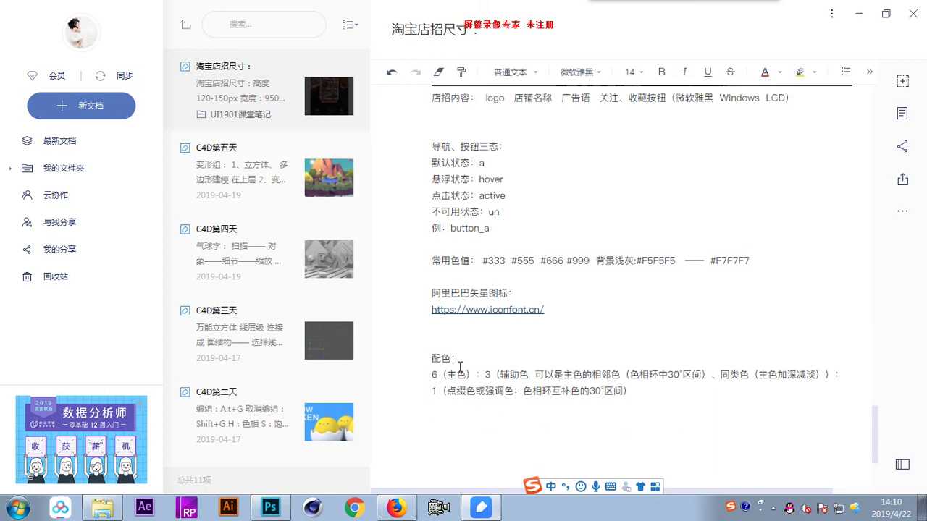
- Save the shop-banner class note and switch to the Photoshop document
key("ctrl+s")
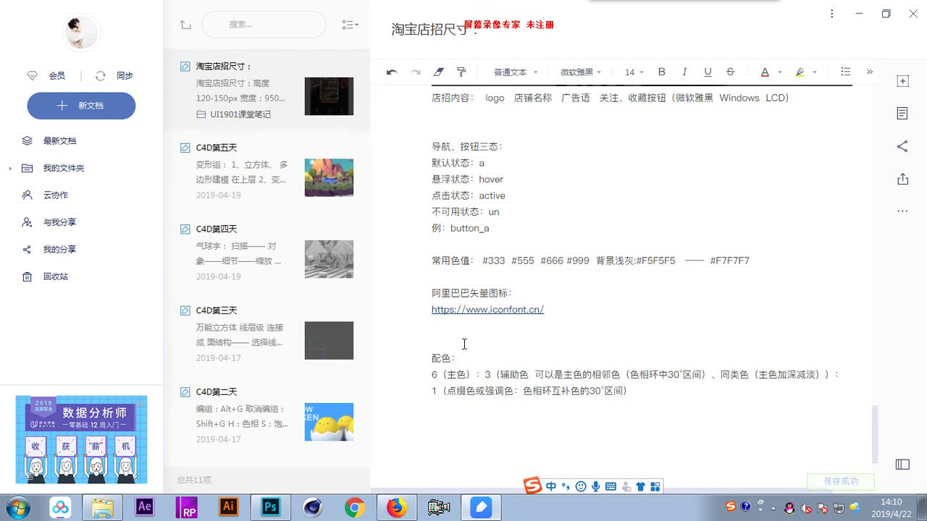
key("ctrl+s")
left_click(270, 508)
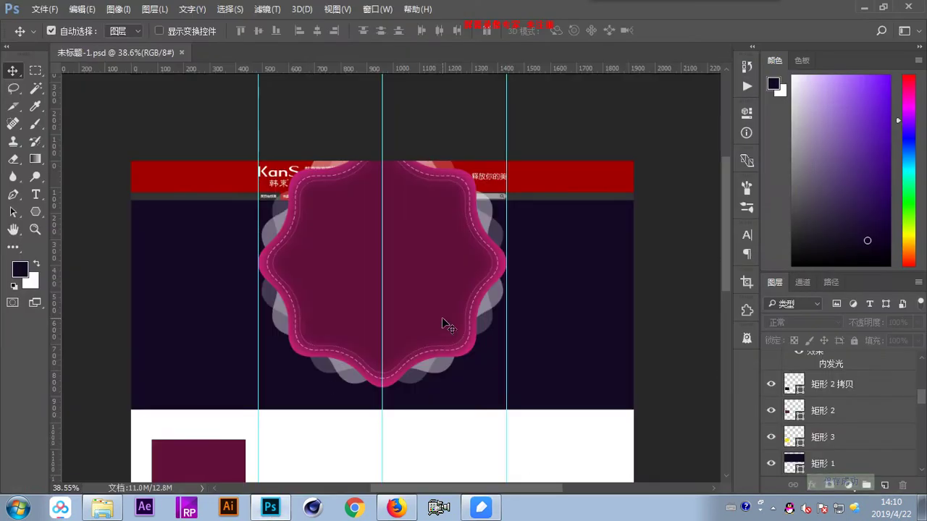
scroll(484, 380, "up", 2)
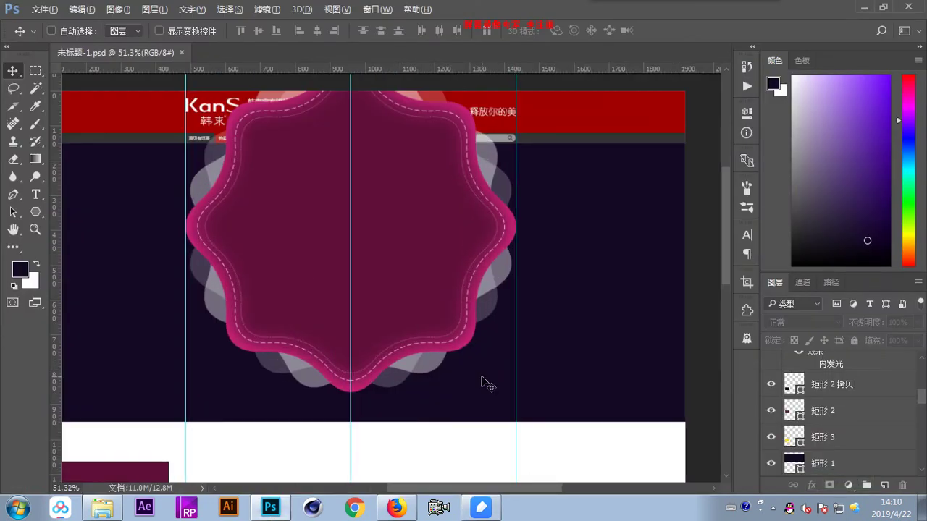
scroll(483, 381, "up", 1)
scroll(483, 381, "up", 1)
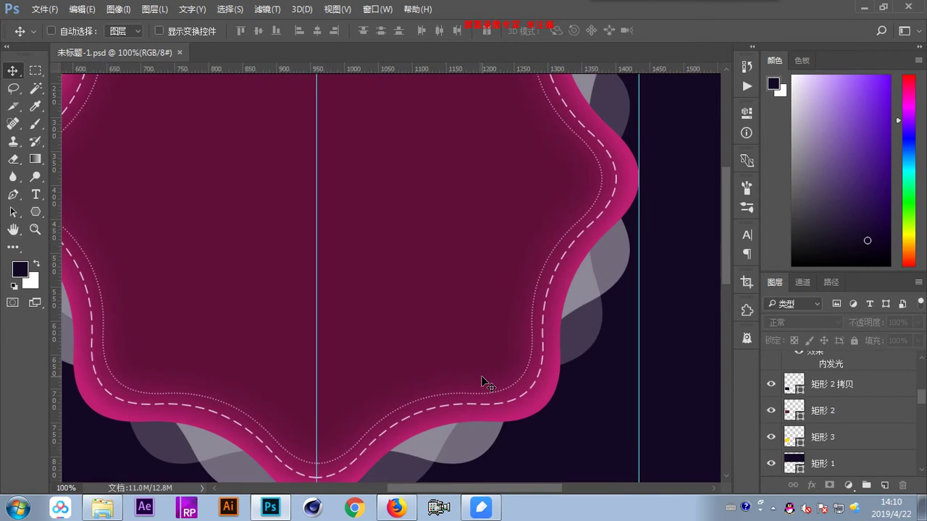
scroll(483, 380, "down", 2)
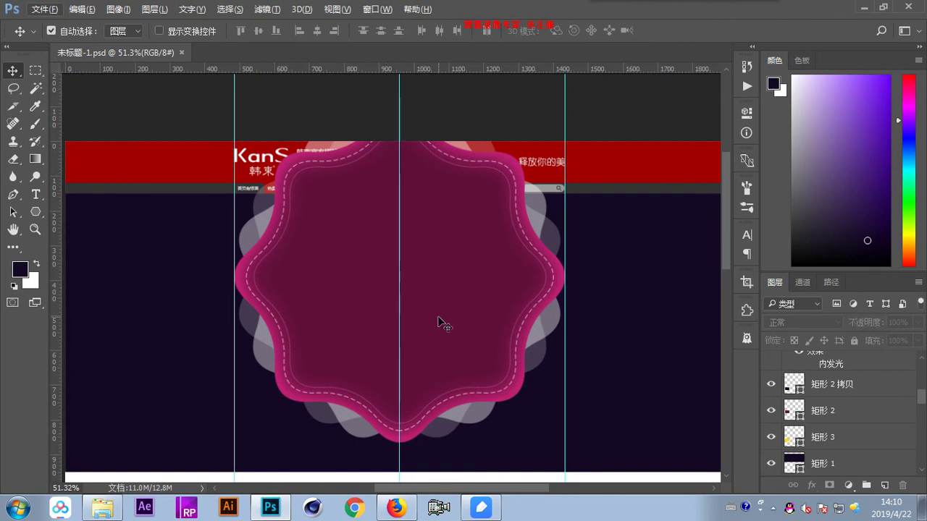
left_click(534, 420)
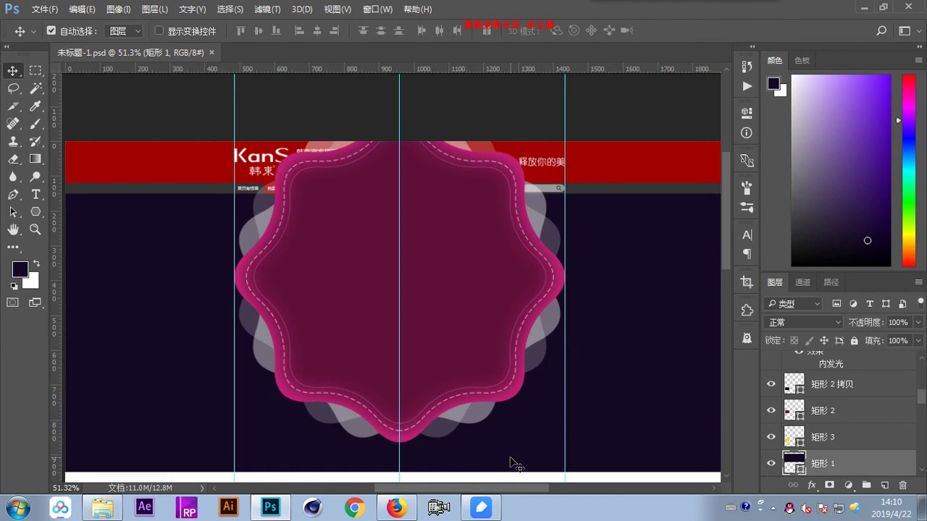
left_click_drag(514, 463, 515, 362)
left_click_drag(318, 217, 303, 279)
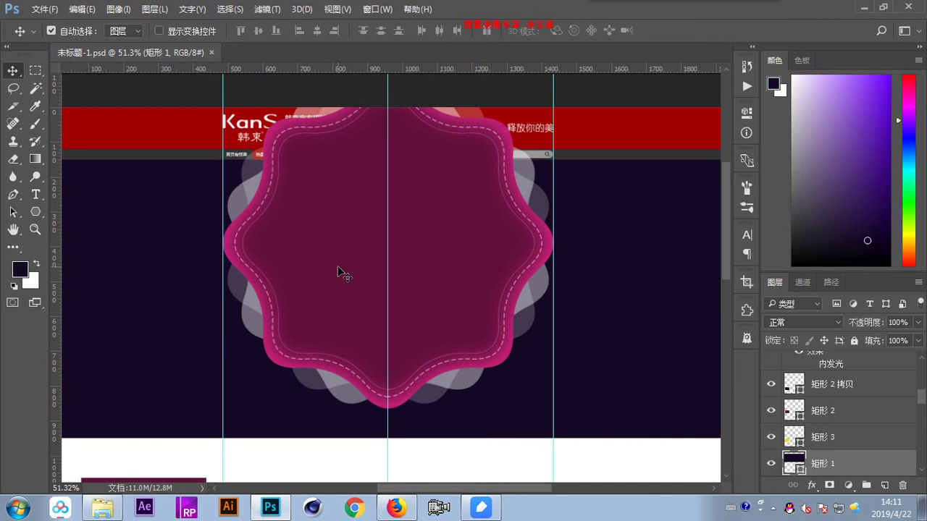
- Add the text 韩束盛典 in 钟齐志莽行书 at 12 px on the white area below the badge
left_click(35, 194)
scroll(340, 253, "down", 3)
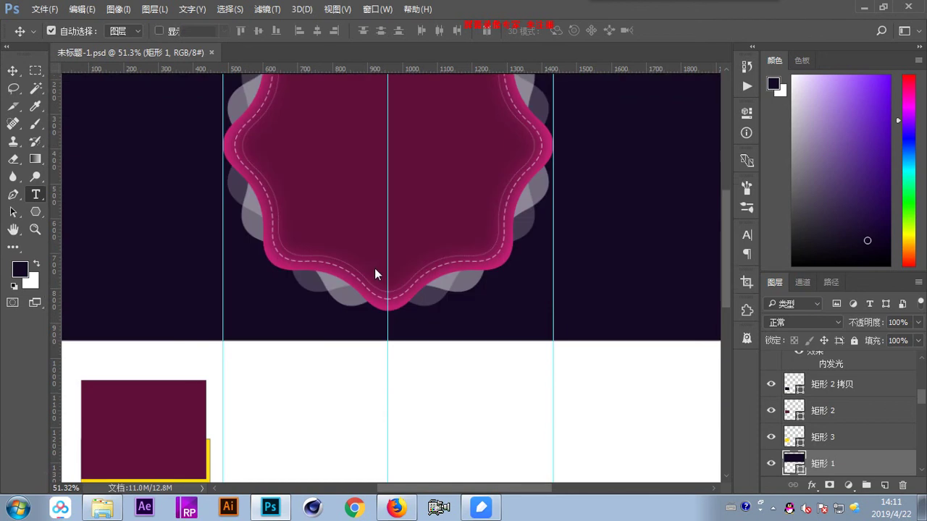
scroll(309, 339, "up", 2)
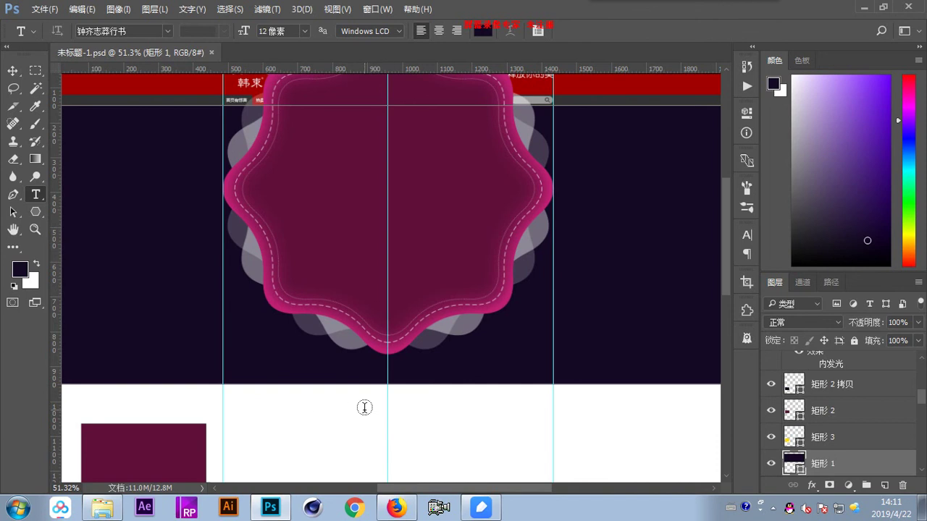
left_click(290, 424)
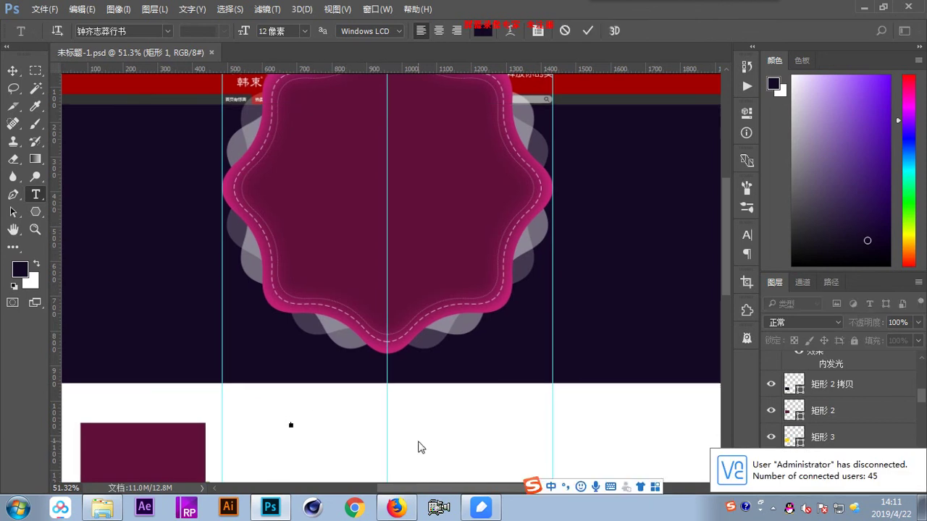
type("hanshusheg")
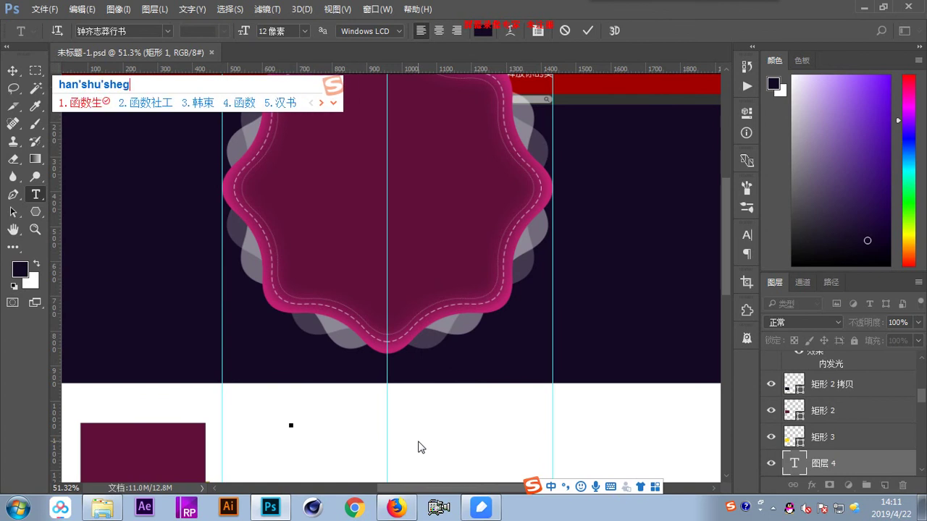
key("BackSpace")
type("ngdaj")
key("Escape")
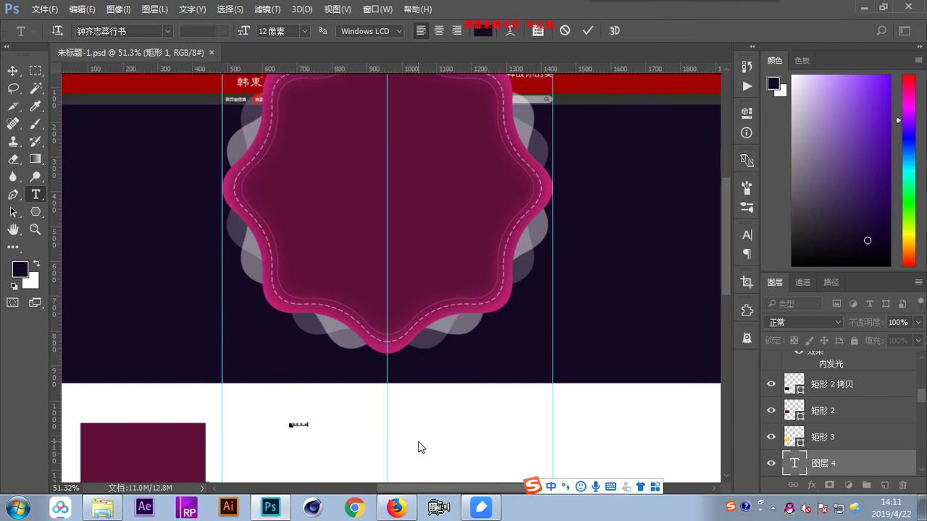
key("space")
- Enlarge the 韩束盛典 text to about 222 px and position it between the outer guides on the white area
key("ctrl+t")
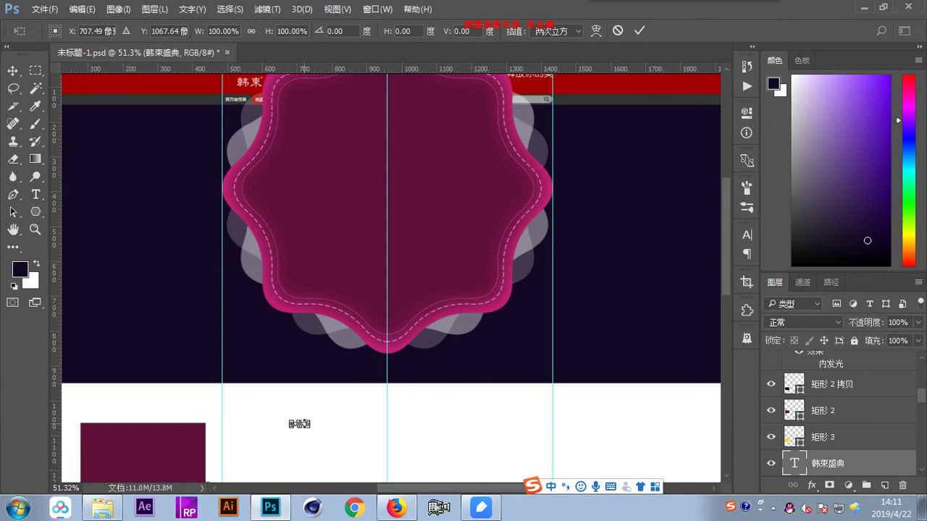
left_click_drag(310, 420, 591, 311)
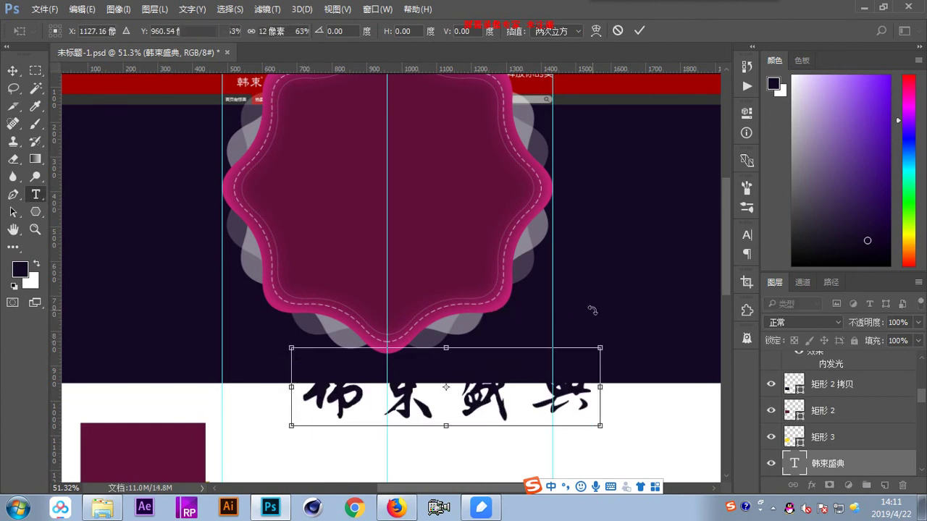
key("Return")
key("v")
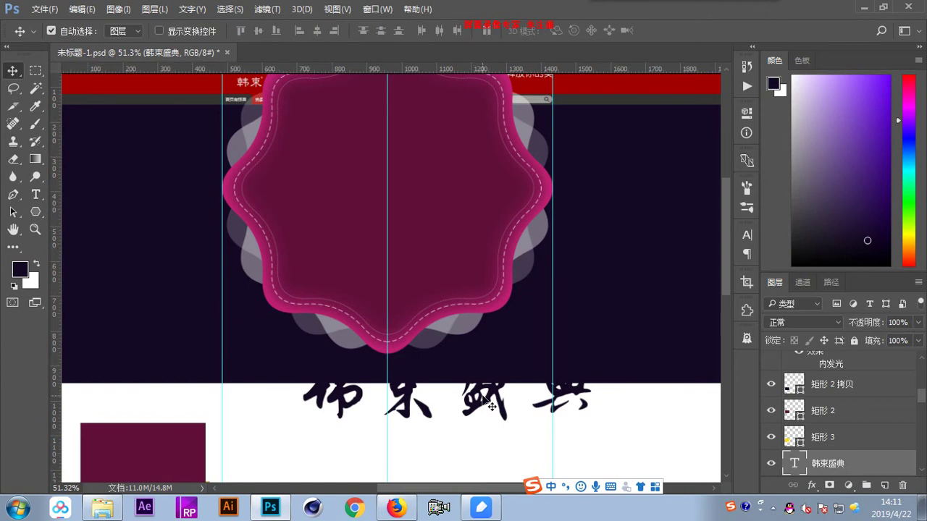
left_click_drag(488, 404, 424, 427)
- Change the font of the 韩束盛典 text to 造字工房版黑（非商用）
left_click(36, 194)
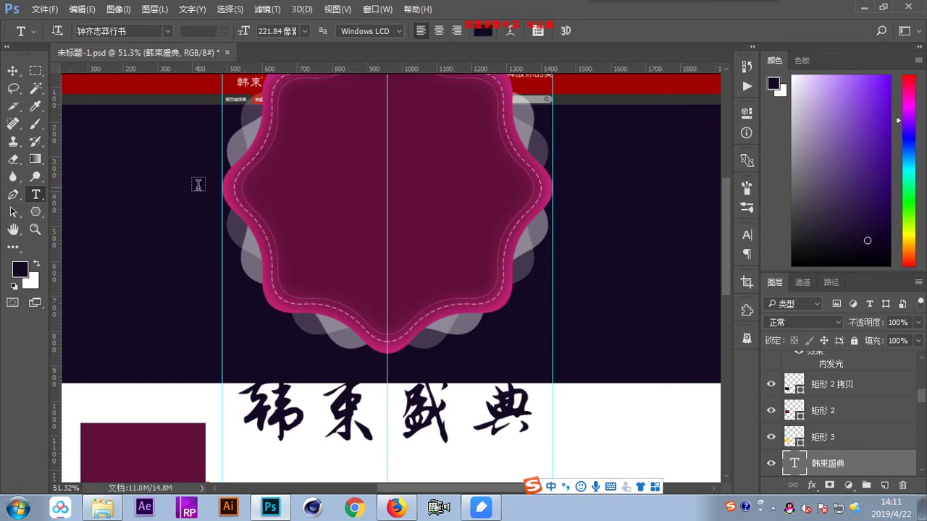
left_click(167, 32)
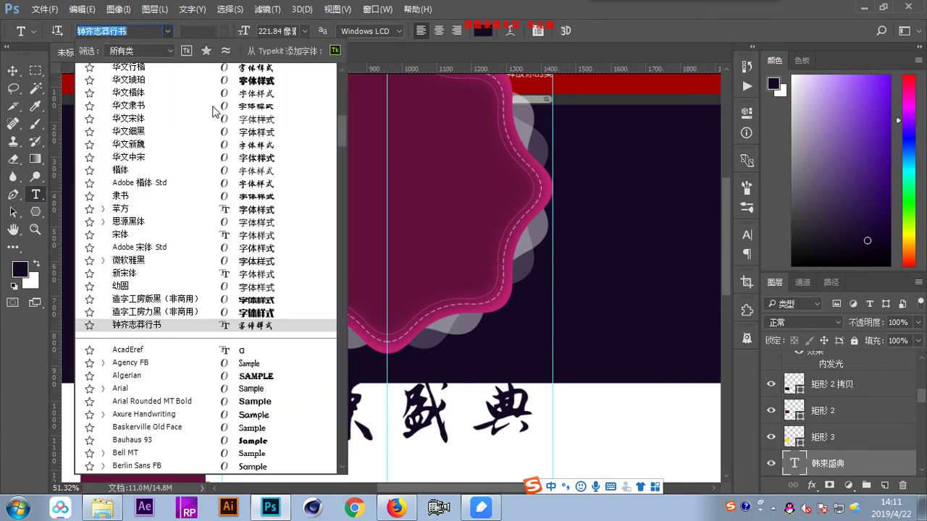
scroll(229, 248, "up", 10)
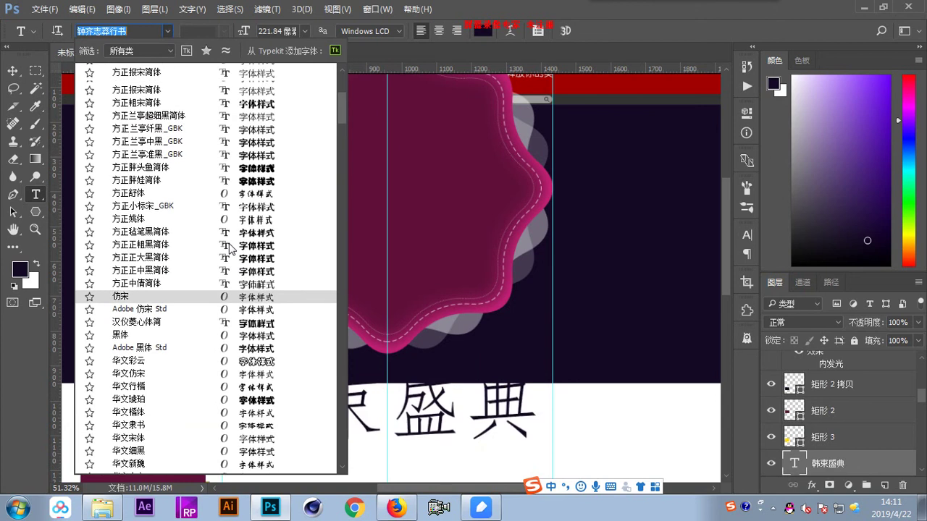
scroll(229, 248, "up", 5)
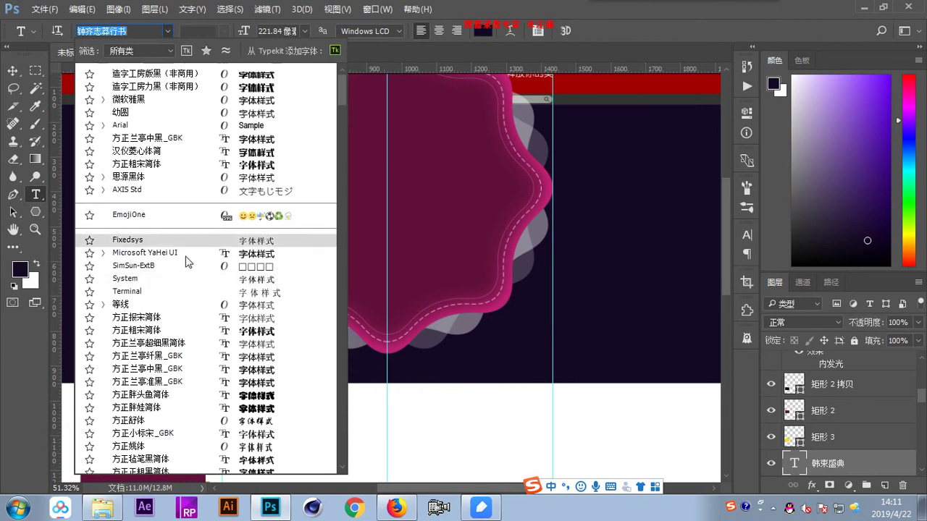
left_click(174, 80)
- Move the 韩束盛典 text up onto the badge and bring its layer to the top of the layer stack
left_click(12, 71)
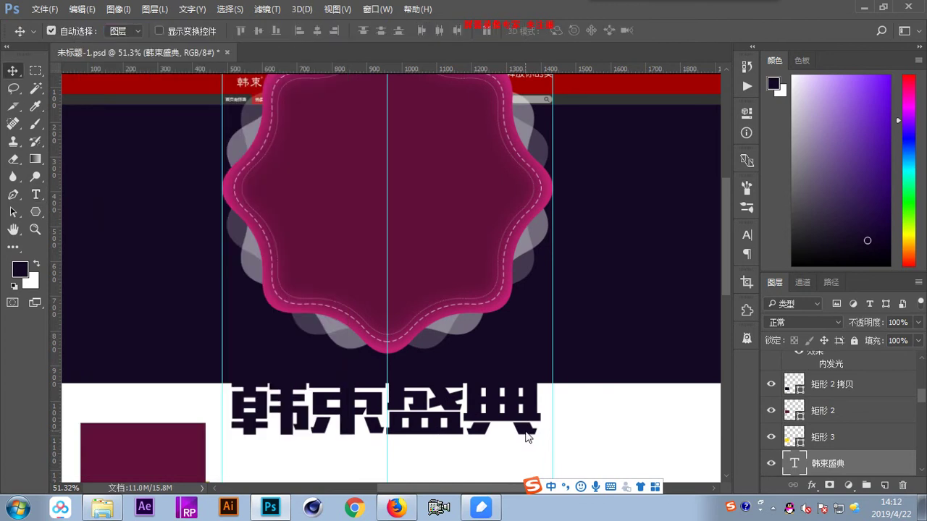
left_click_drag(493, 425, 495, 449)
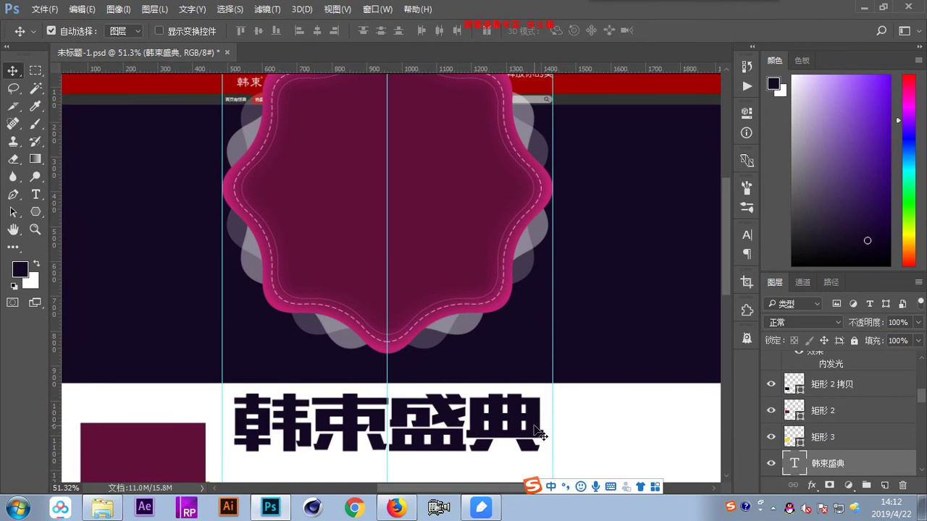
left_click_drag(534, 428, 530, 260)
key("ctrl+shift+bracketright")
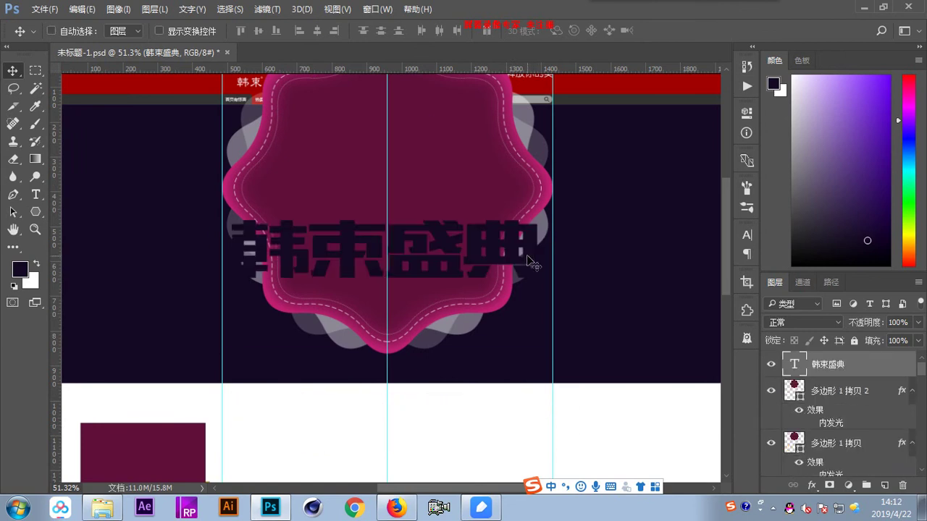
- Scale the title text down proportionally about its centre to 69.33% so it fits within the badge
key("ctrl+t")
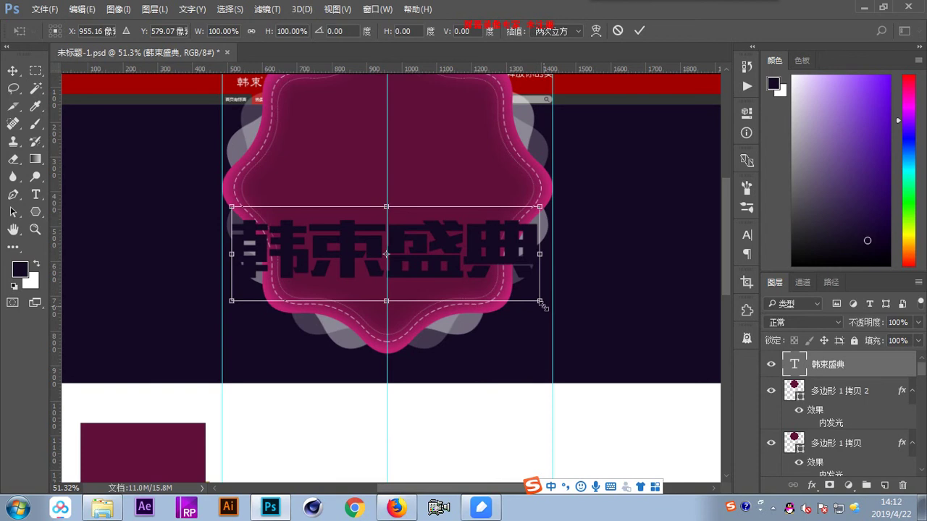
left_click_drag(537, 301, 493, 301)
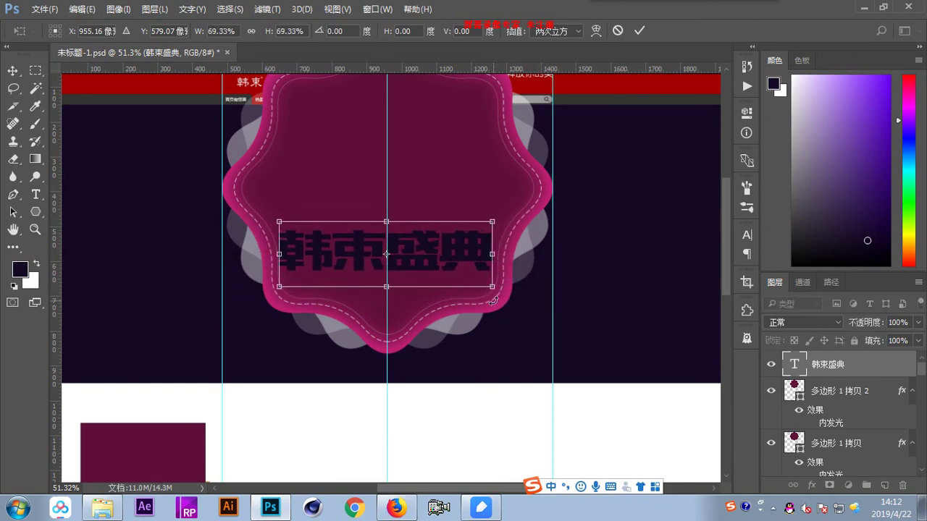
key("Return")
- Nudge the title text straight up to about the middle height of the badge
key("shift+Up")
key("shift+Up")
key("shift+Up")
key("shift+Up")
key("shift+Up")
key("shift+Up")
key("shift+Up")
key("shift+Up")
key("shift+Up")
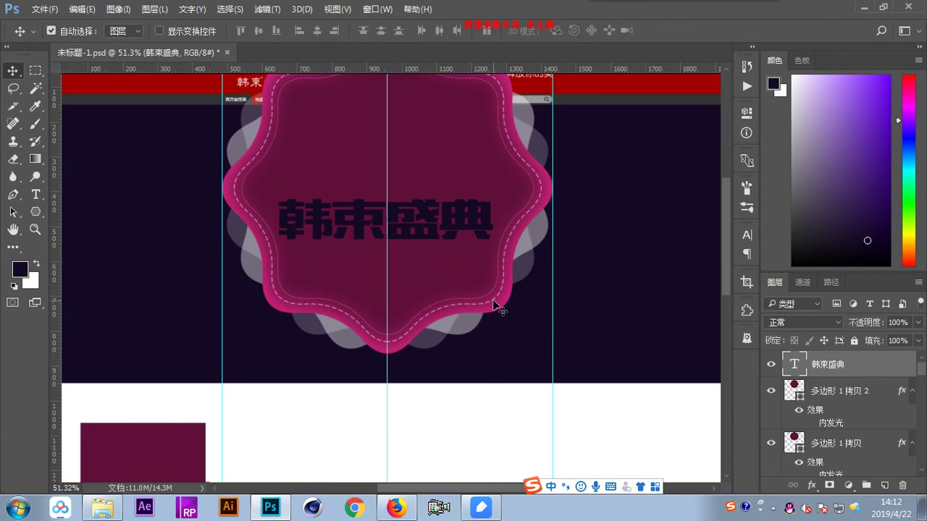
key("shift+Up")
key("shift+Up")
key("shift+Up")
key("shift+Up")
key("shift+Up")
key("shift+Up")
key("shift+Up")
key("shift+Up")
key("shift+Up")
key("shift+Up")
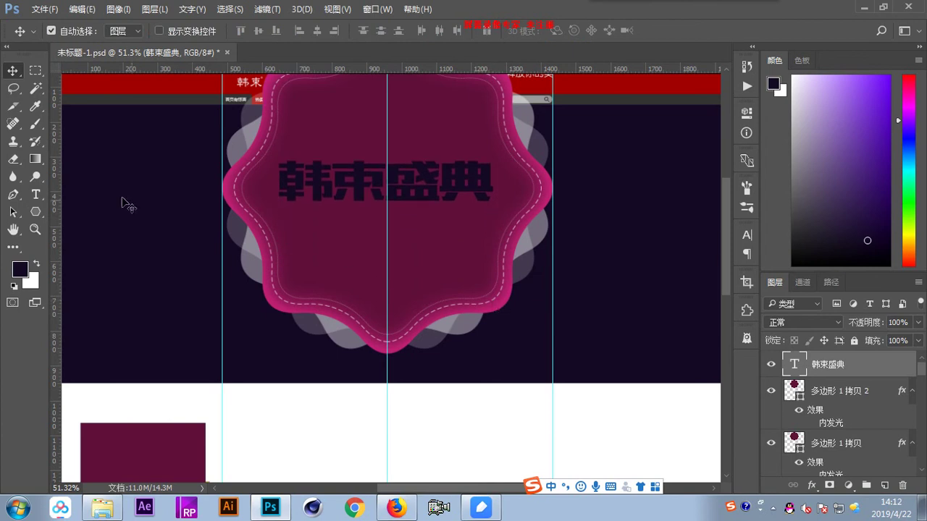
- Set the title's font size to 160 px and shift the text very slightly on the badge
left_click(35, 194)
left_click(370, 187)
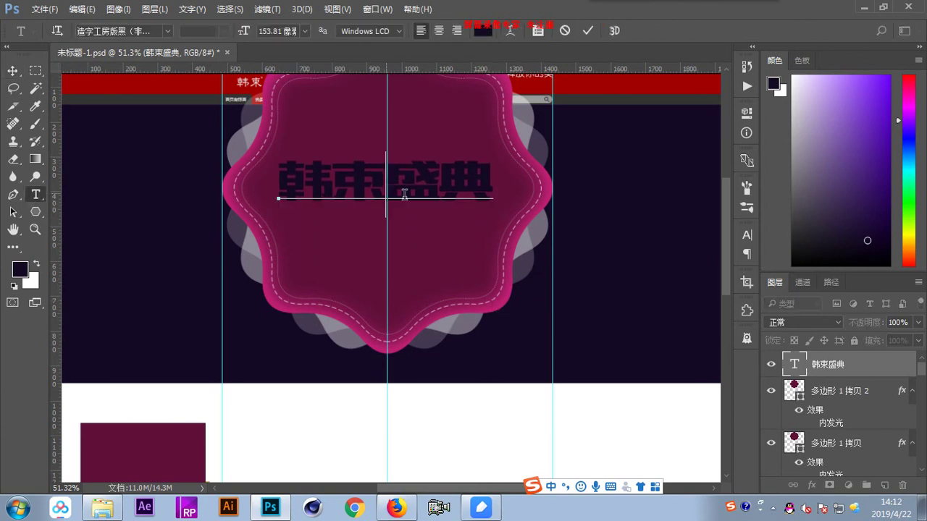
key("ctrl+a")
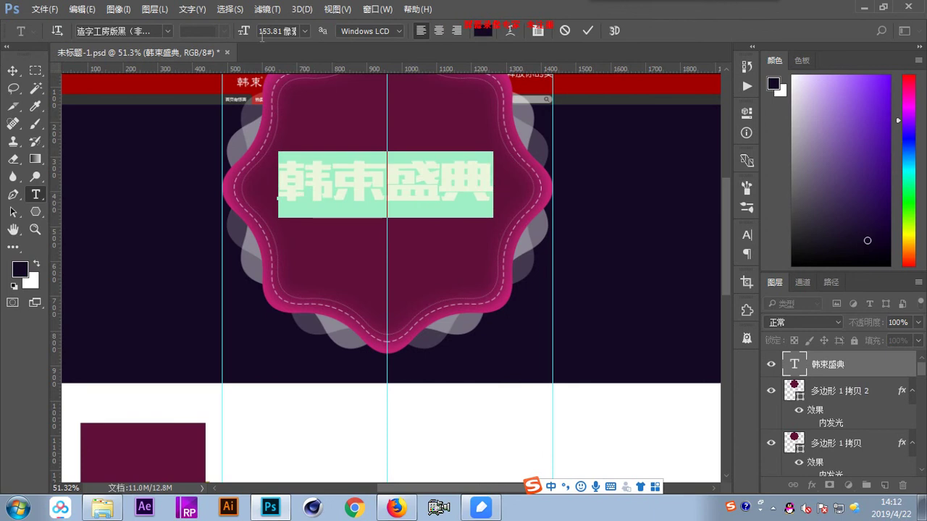
left_click(281, 34)
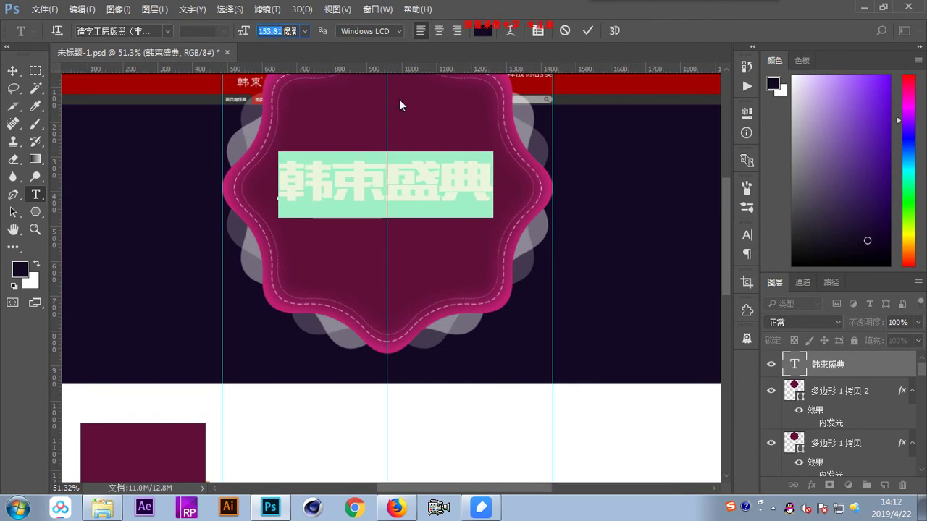
type("160")
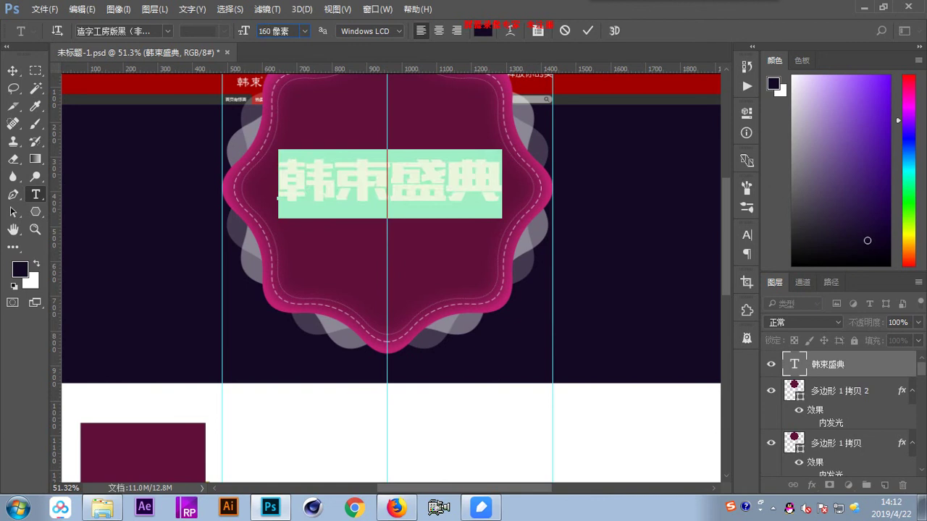
left_click(13, 70)
mouse_move(441, 197)
left_mouse_down()
mouse_move(451, 155)
mouse_move(444, 199)
left_mouse_up()
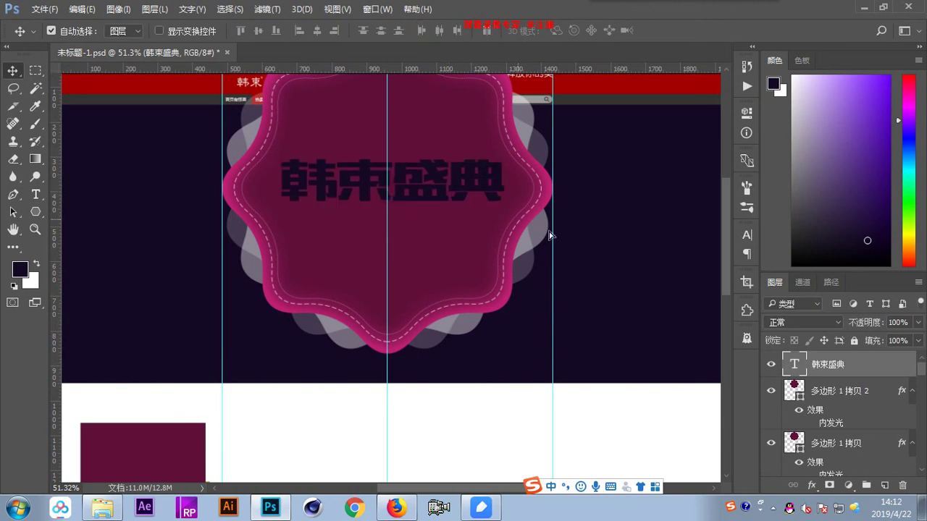
- Change the title's text colour to white (#ffffff)
left_click(36, 194)
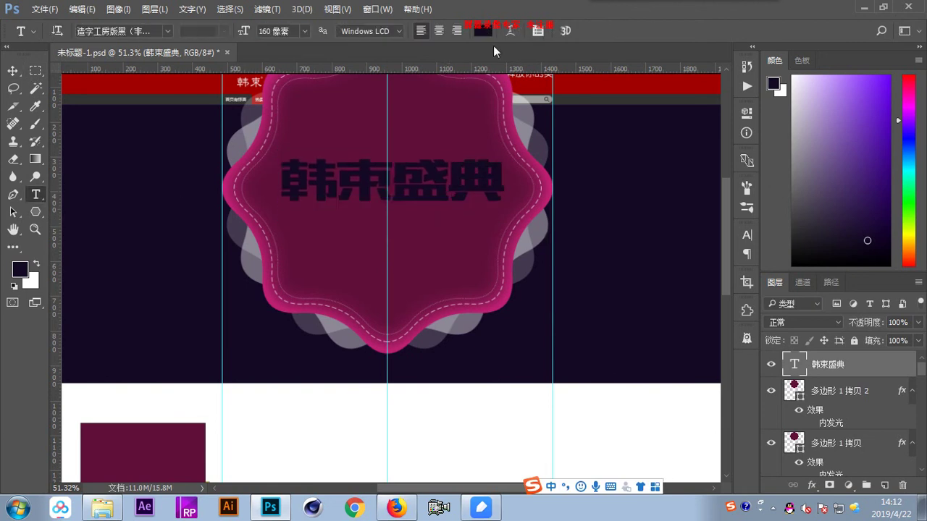
left_click(483, 31)
left_click(327, 281)
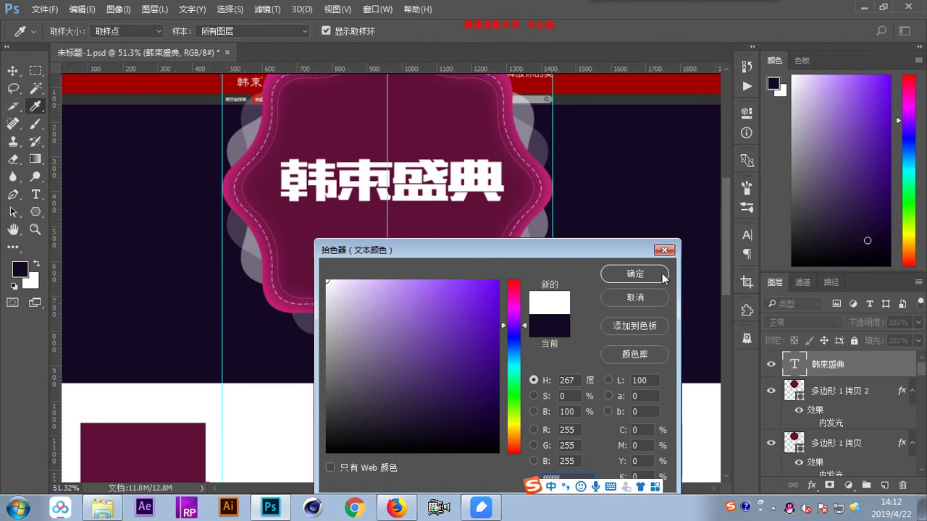
left_click(634, 273)
left_click(16, 71)
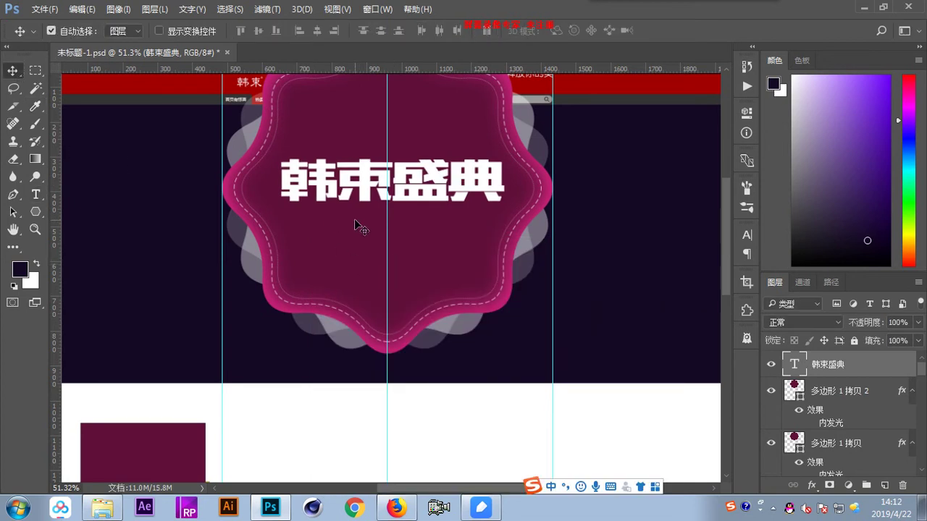
key("ctrl+plus")
key("ctrl+plus")
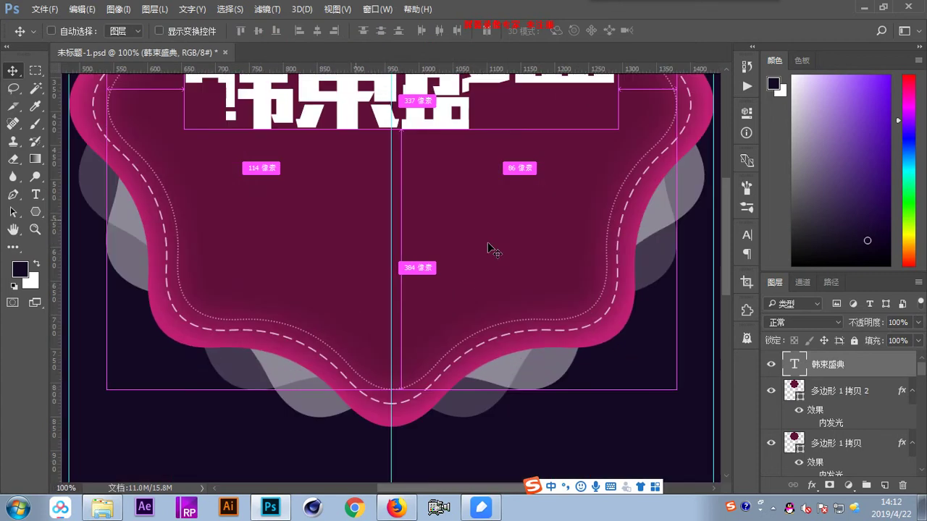
- Convert the 韩束盛典 title text layer to a shape
scroll(487, 241, "up", 3)
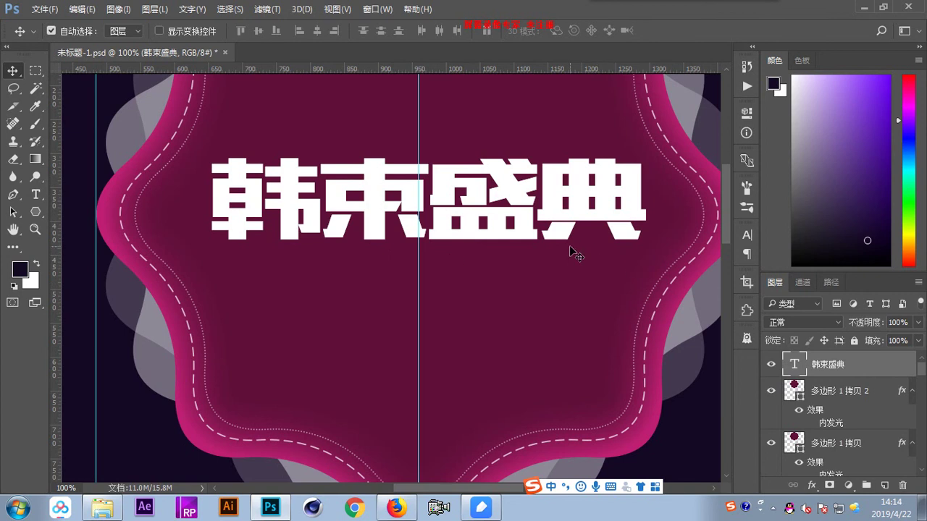
left_click(771, 364)
left_click(771, 364)
left_click(771, 364)
left_click(771, 366)
right_click(827, 370)
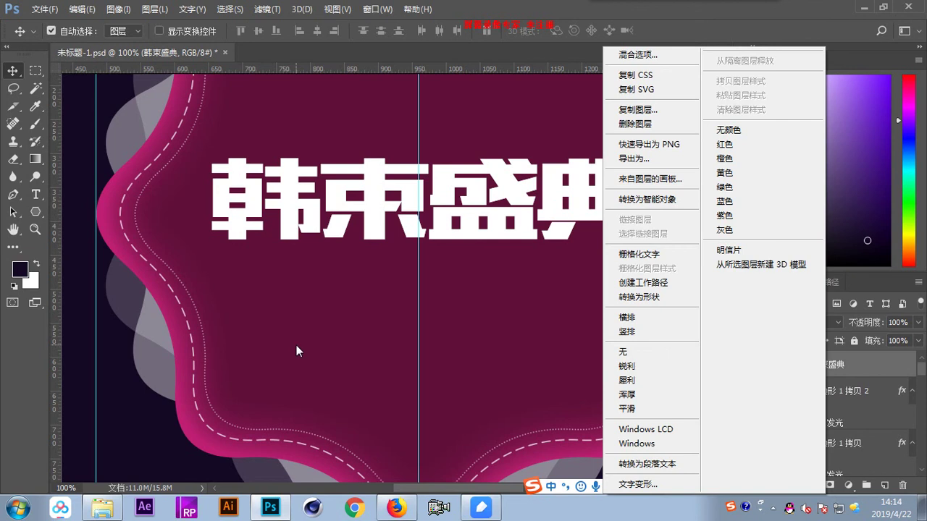
left_click(641, 296)
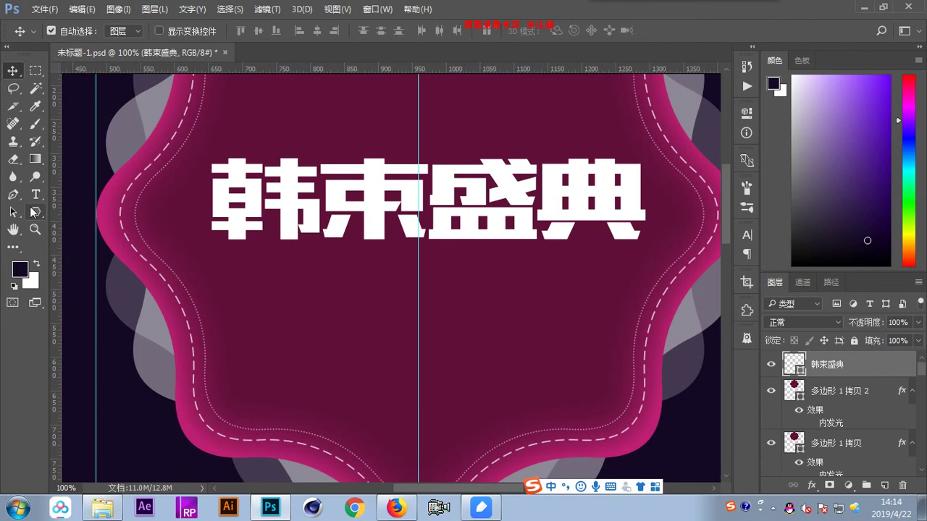
- Reveal the title shape's anchor points with the Direct Selection tool and select the outline of 韩
left_click_drag(13, 211, 42, 224)
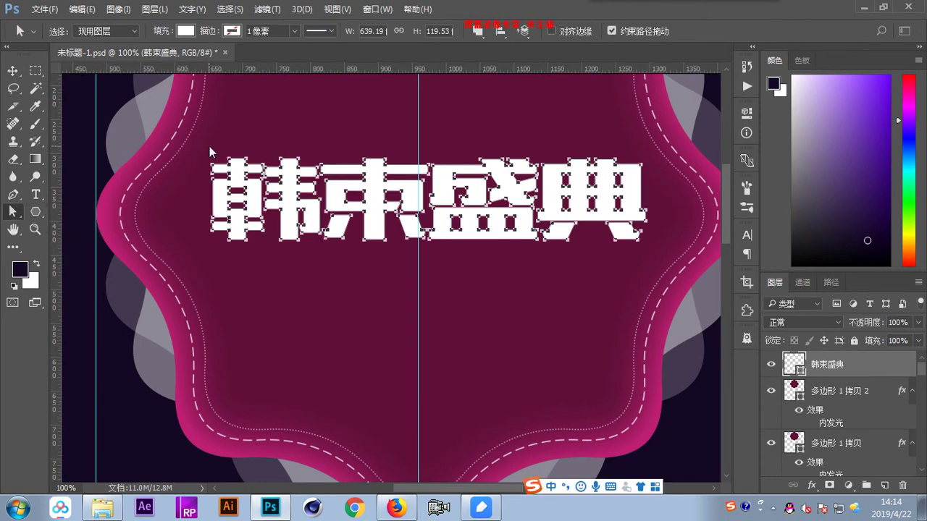
left_click_drag(194, 136, 688, 267)
left_click(249, 157)
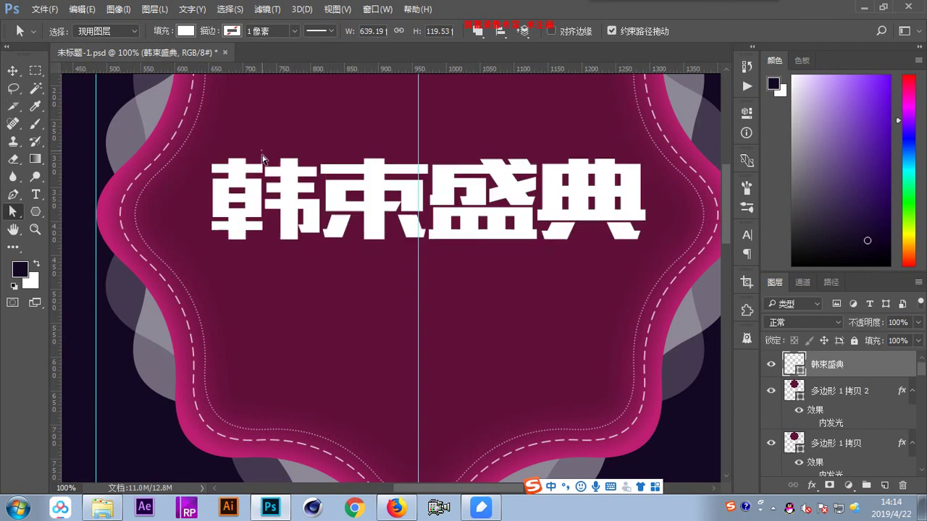
left_click(258, 204)
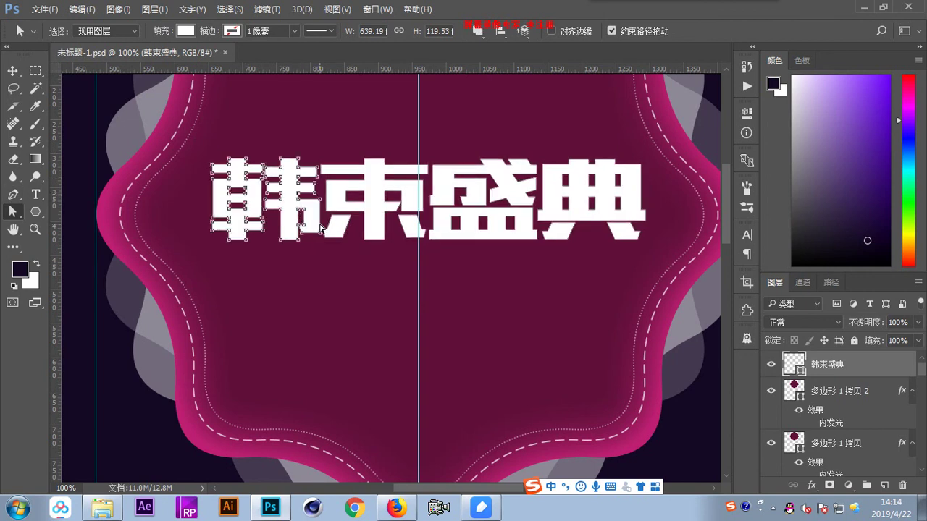
scroll(367, 262, "up", 3)
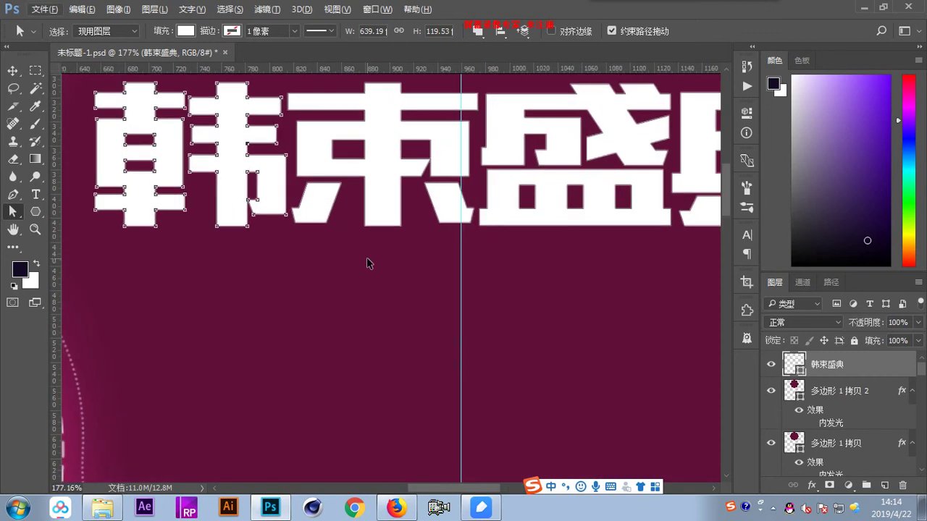
- Examine at up to 3200% magnification how the bottom edges of the vertical stem in 束 sit on the pixel grid
left_click(13, 71)
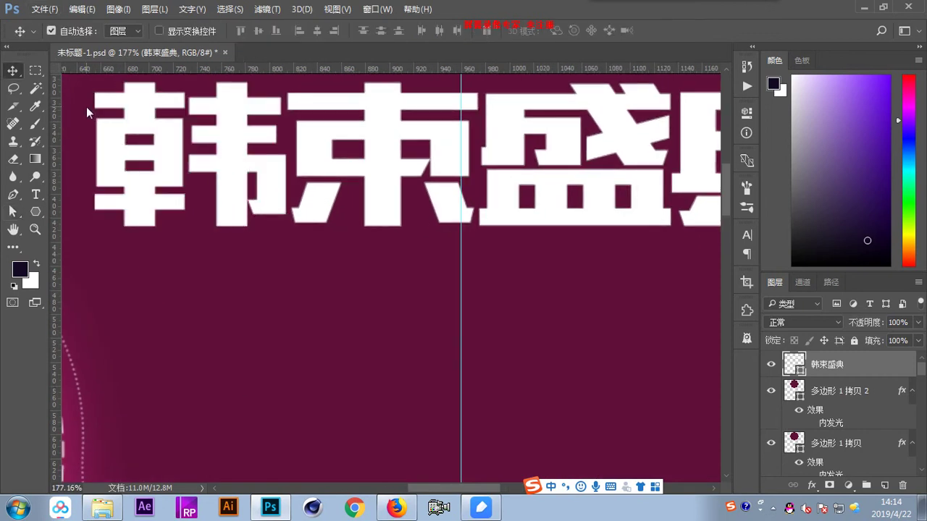
scroll(364, 228, "up", 5)
scroll(363, 232, "up", 1)
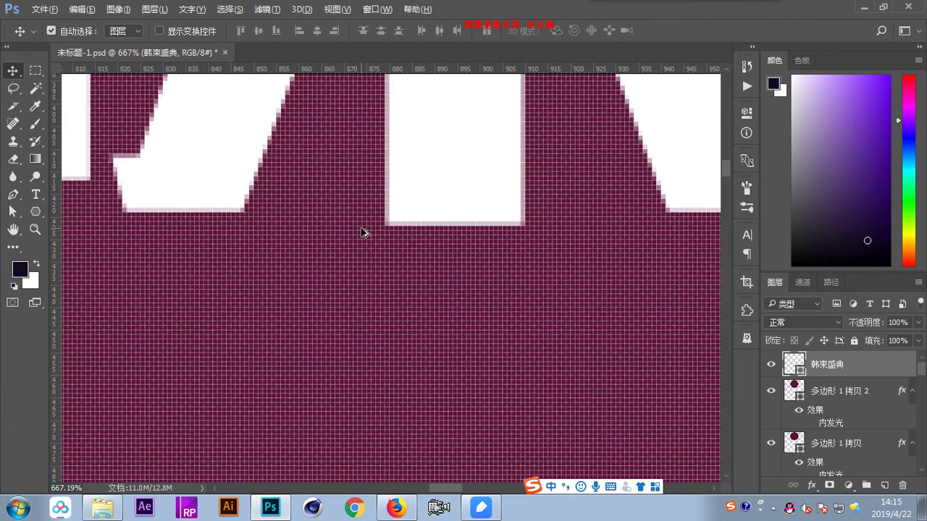
scroll(363, 233, "up", 6)
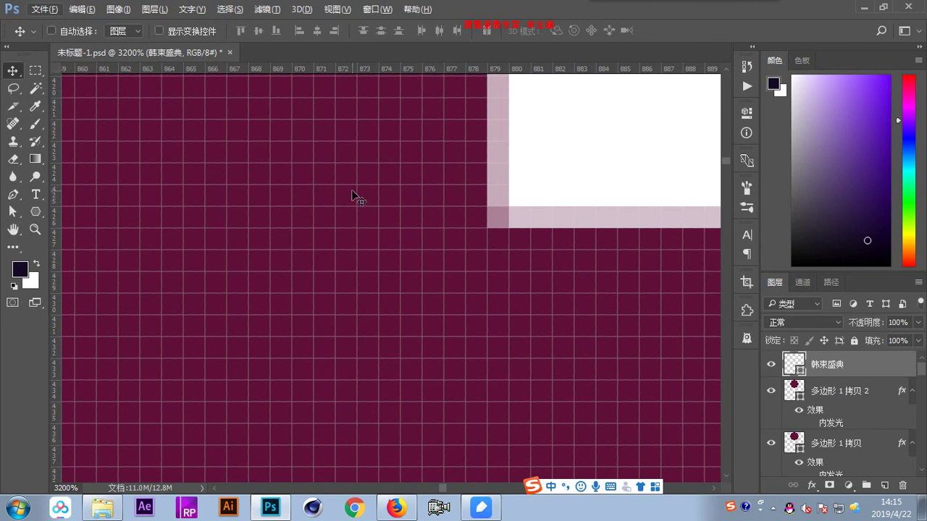
key("ctrl+1")
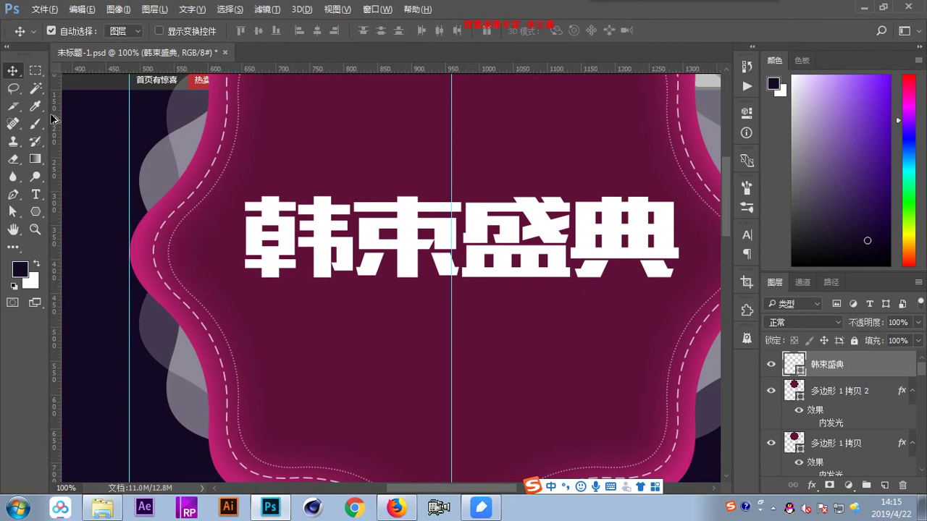
scroll(461, 334, "up", 5)
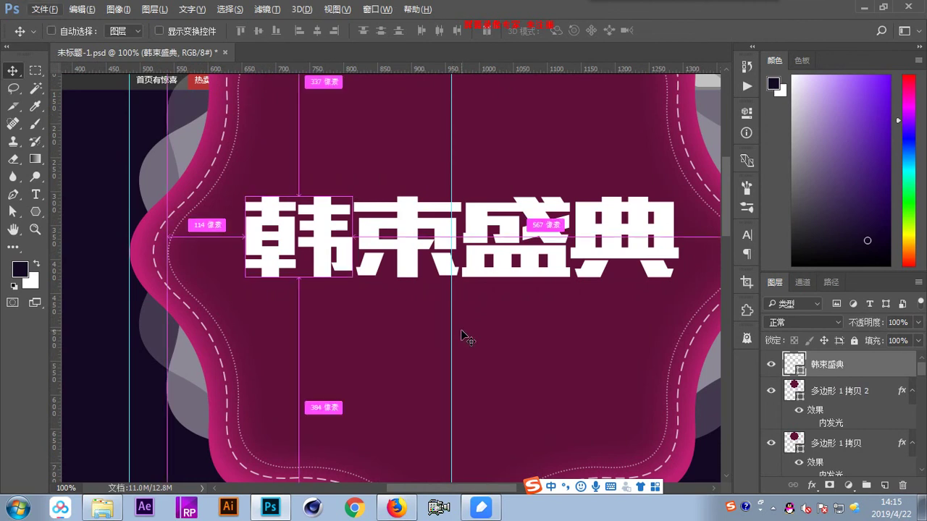
scroll(462, 331, "up", 2)
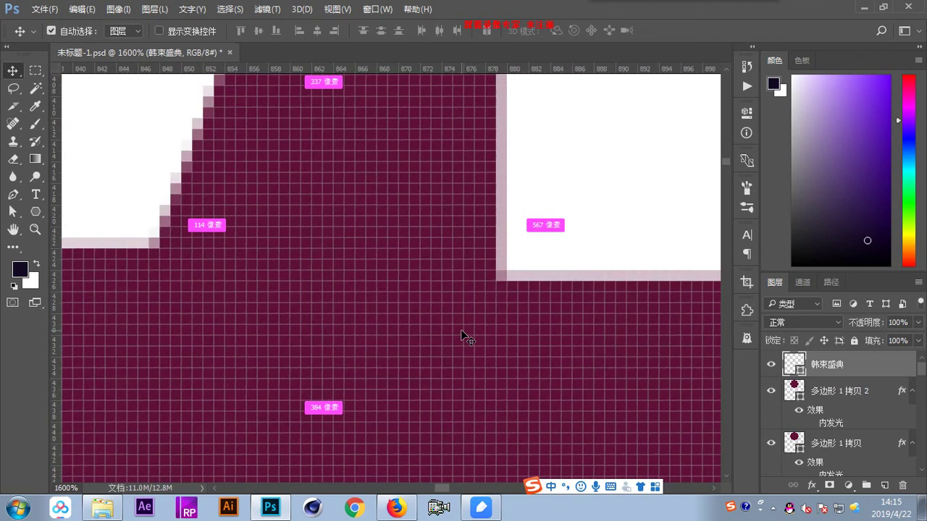
scroll(464, 338, "up", 1)
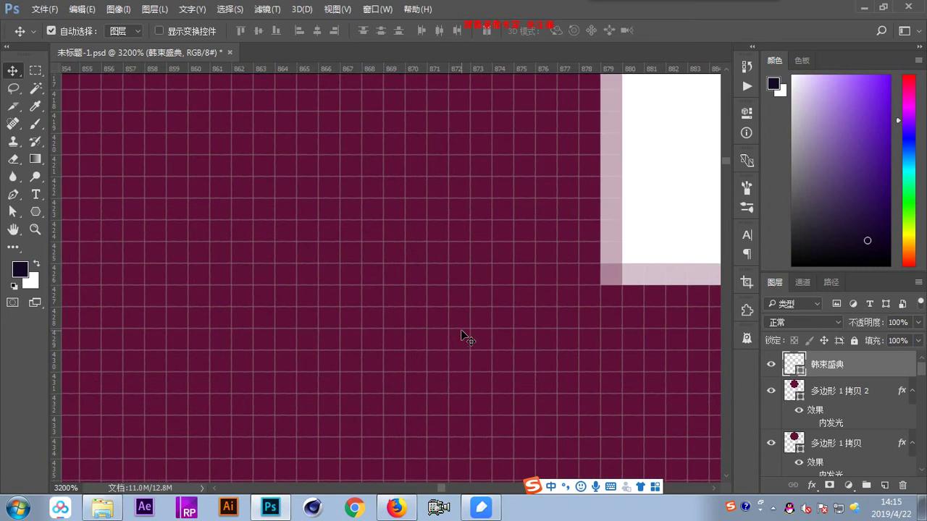
left_click_drag(474, 321, 93, 362)
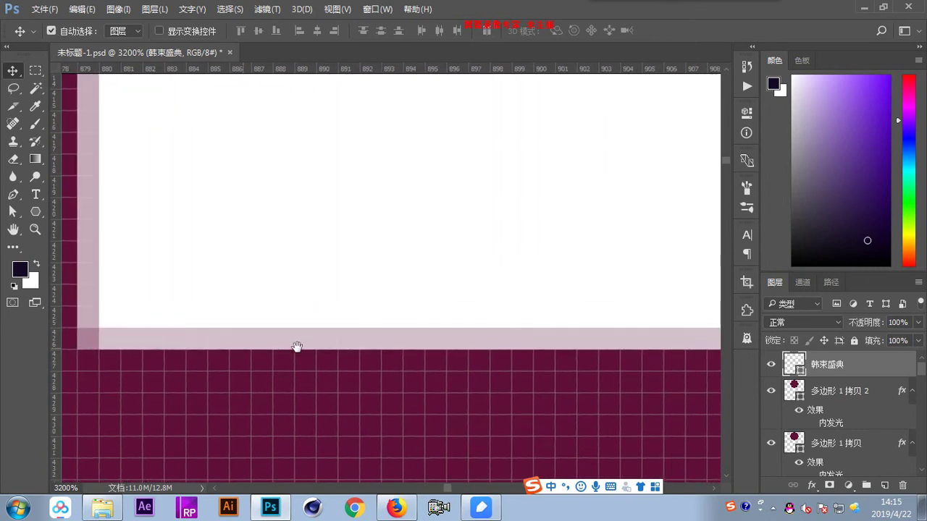
scroll(383, 344, "down", 1)
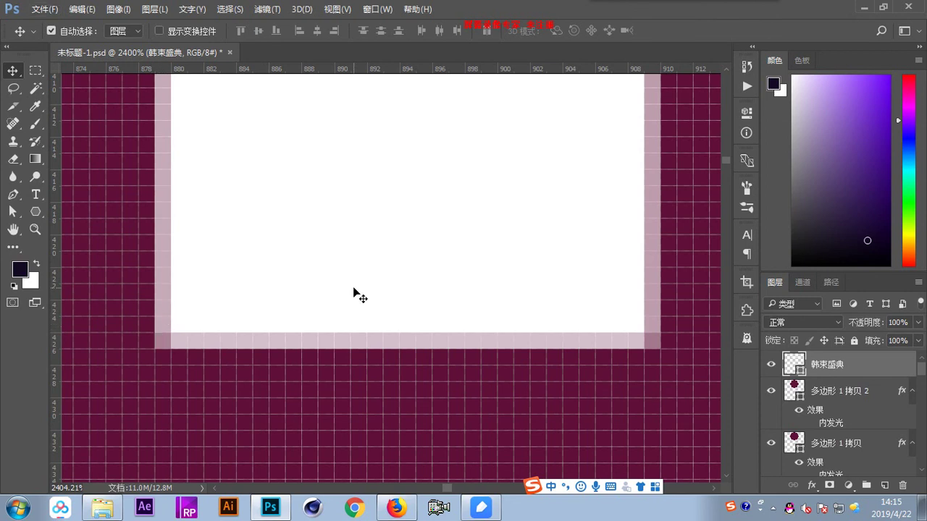
- Select the two bottom anchor points of the central stem in 束 and nudge them up about 1 pixel
key("a")
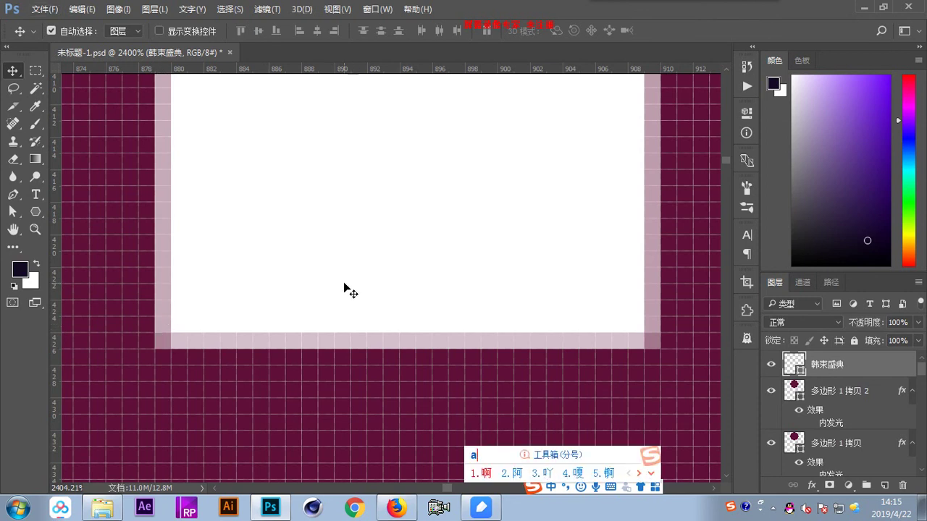
key("shift")
left_click_drag(692, 392, 102, 265)
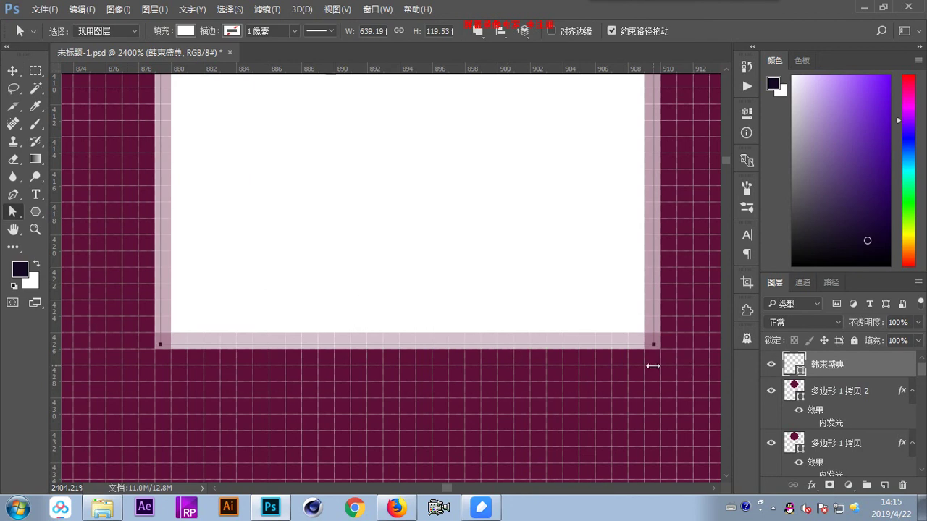
left_click_drag(655, 342, 656, 326)
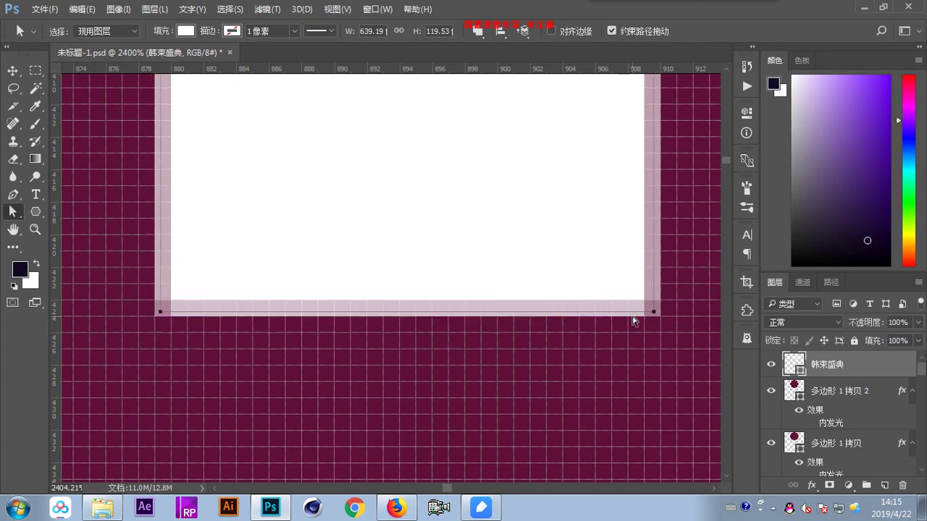
key("ctrl+z")
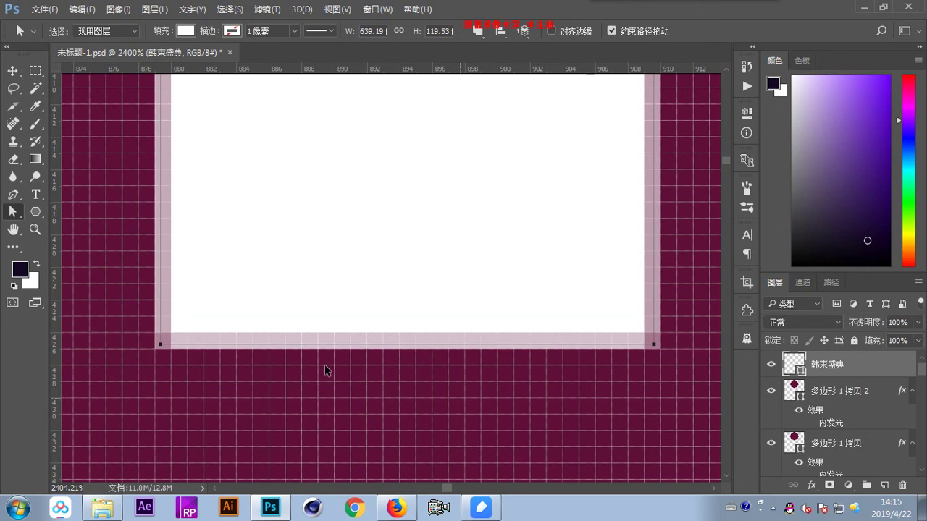
left_click_drag(654, 347, 653, 311)
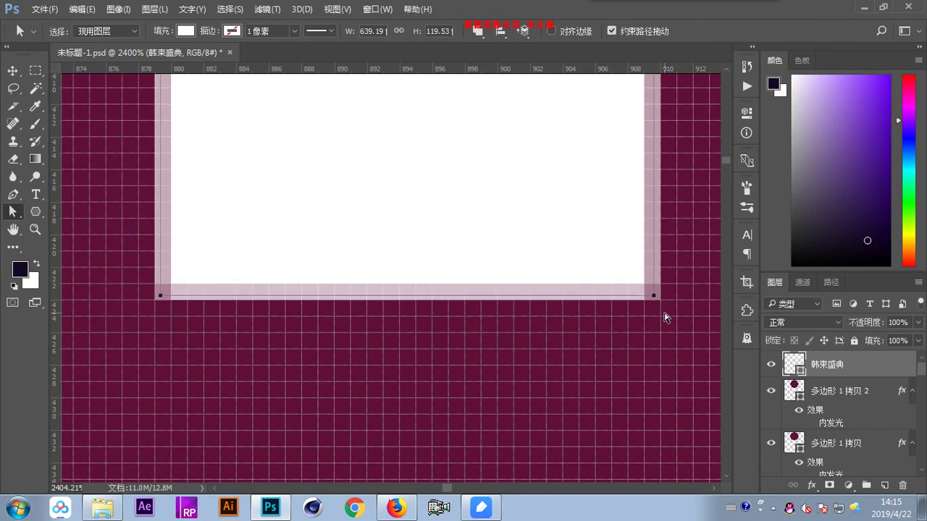
key("ctrl+z")
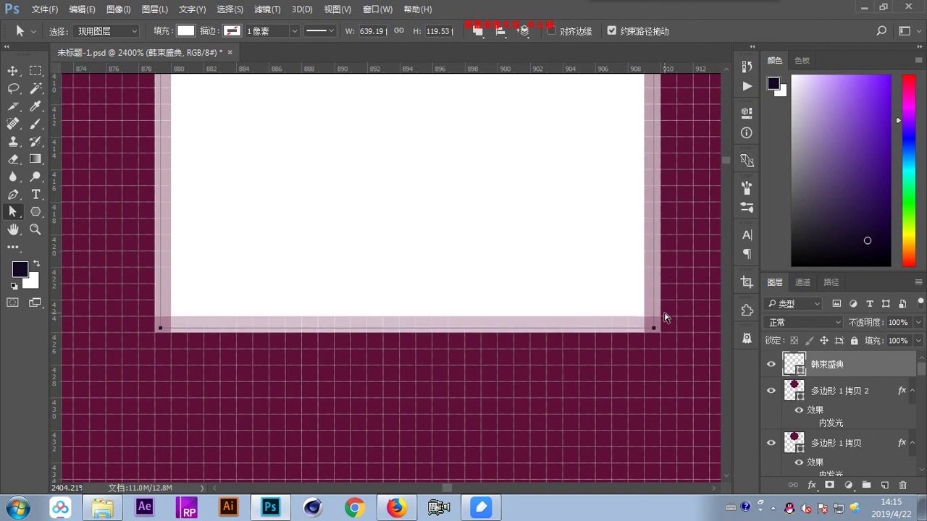
- Deselect the stem's anchor points and enable edge alignment (对齐边缘) for the title shape
right_click(13, 213)
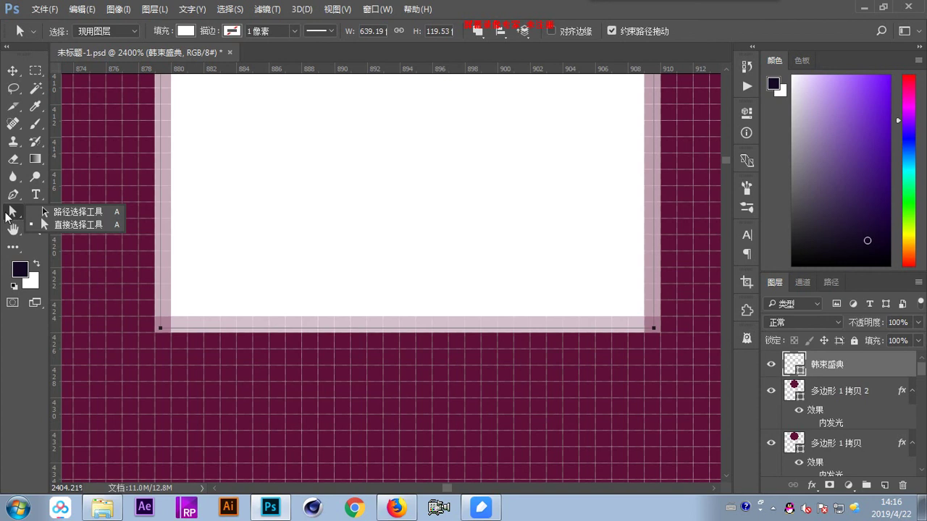
left_click(10, 213)
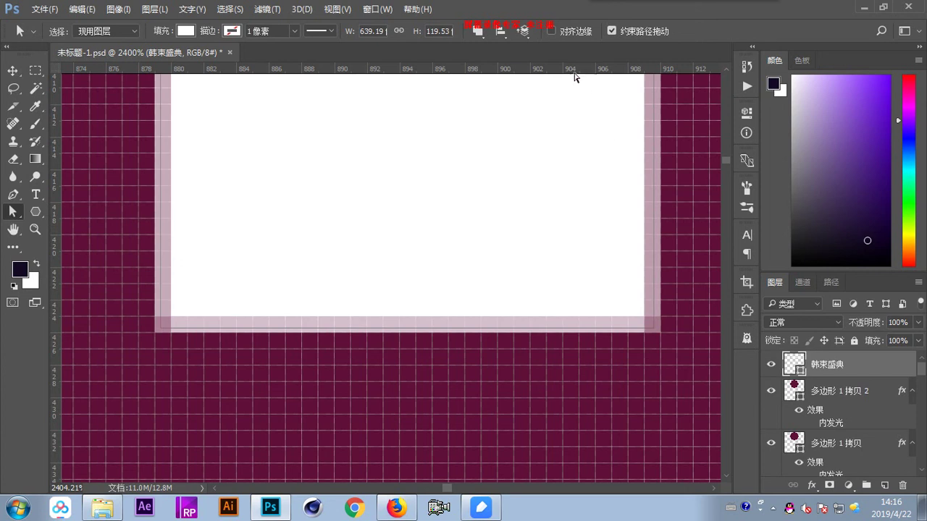
left_click(552, 31)
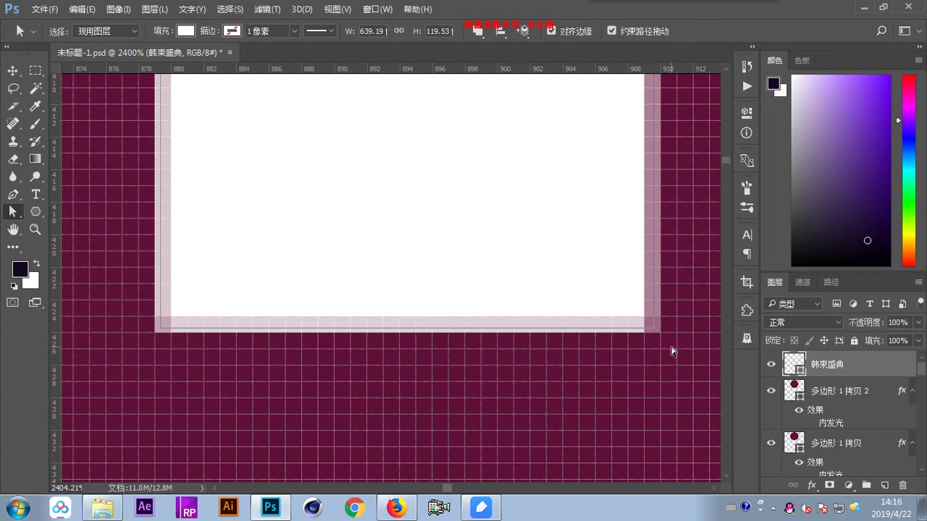
- Move the bottom-right and bottom-left corner points of the 束 stem onto the nearest pixel grid intersections
left_click_drag(673, 330, 644, 320)
scroll(664, 345, "up", 1)
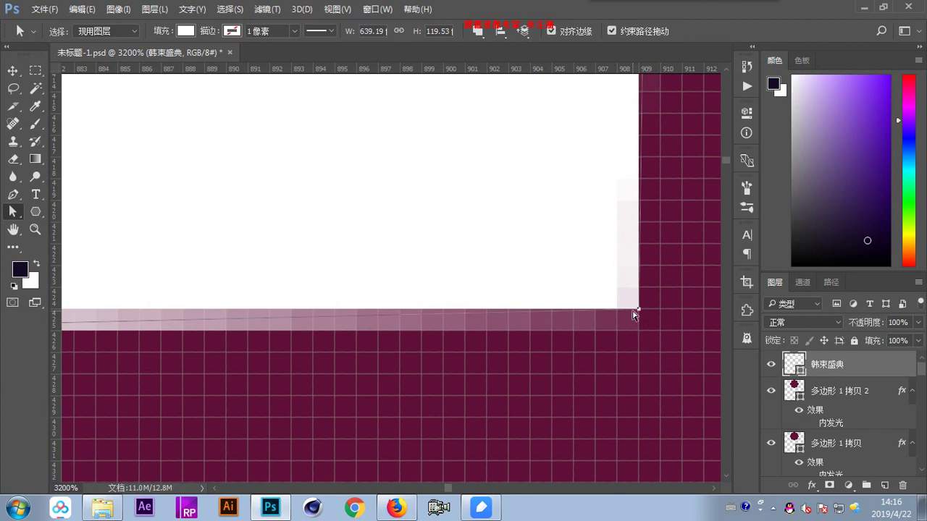
scroll(443, 348, "left", 3)
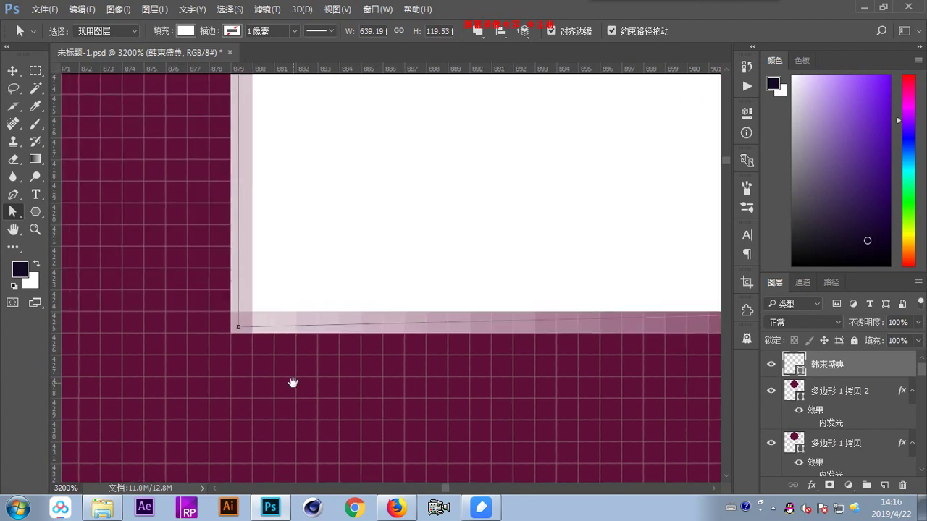
left_click_drag(239, 332, 252, 316)
scroll(425, 328, "right", 2)
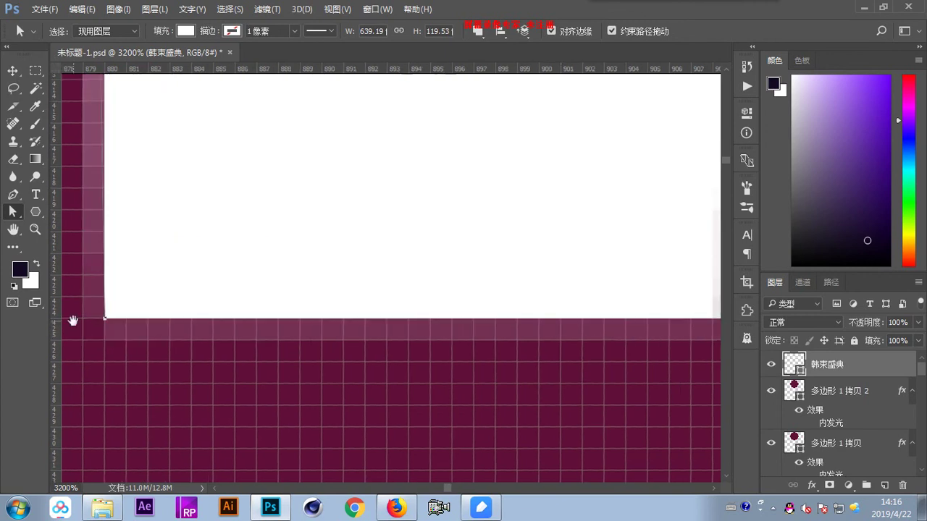
scroll(641, 364, "right", 3)
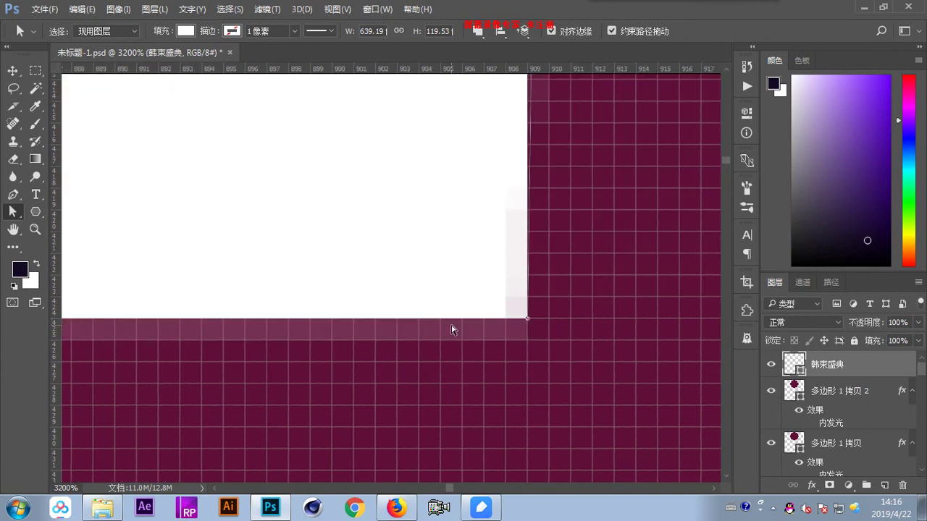
scroll(280, 328, "down", 2)
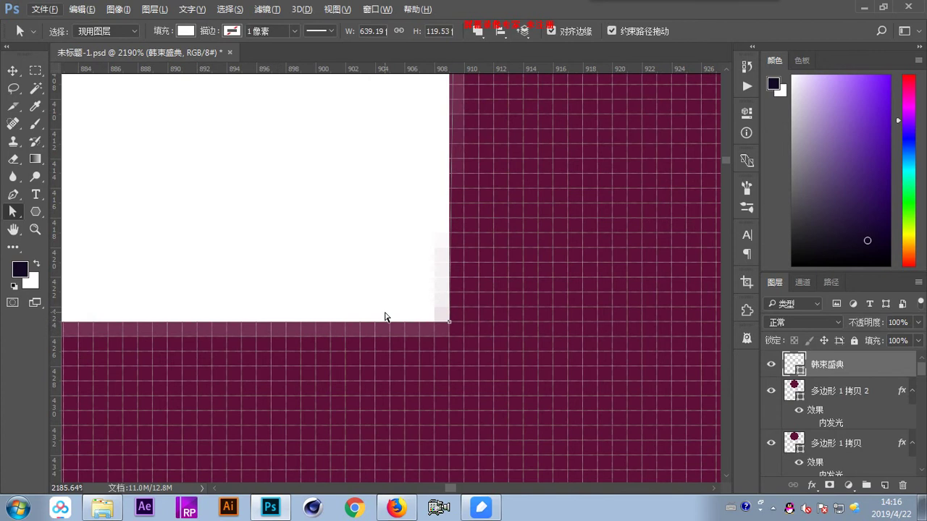
scroll(468, 334, "up", 2)
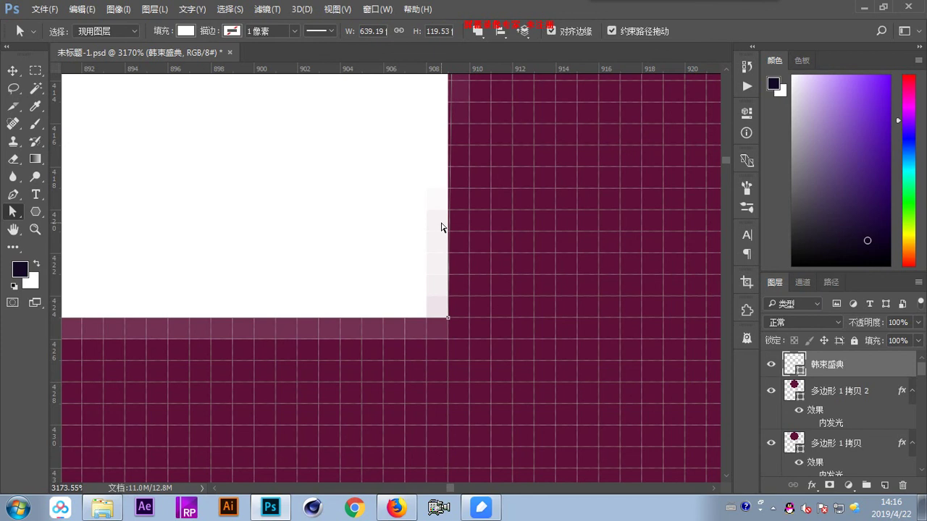
- Move the upper-right corner point of the lower 束 stem onto the pixel grid and inspect the stem's right edge
left_click_drag(517, 137, 461, 249)
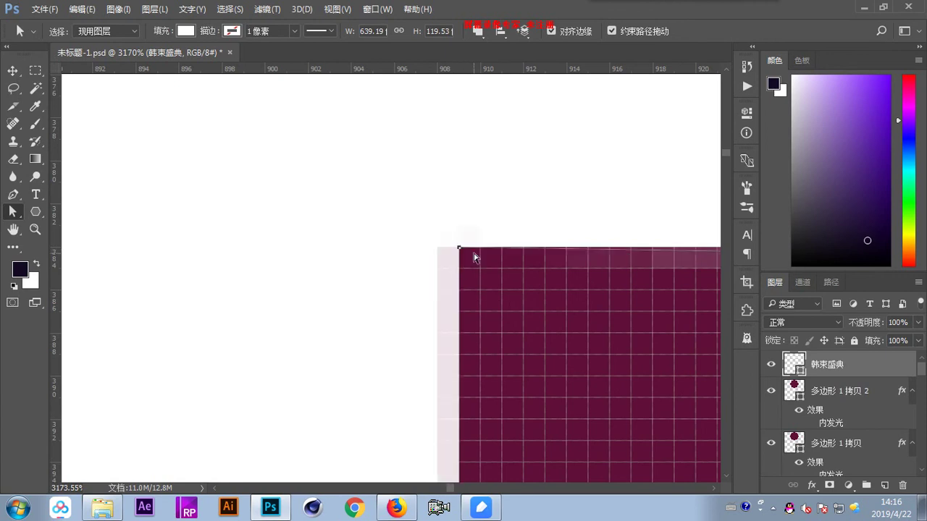
scroll(478, 265, "down", 3)
scroll(478, 270, "down", 2)
scroll(482, 345, "up", 3)
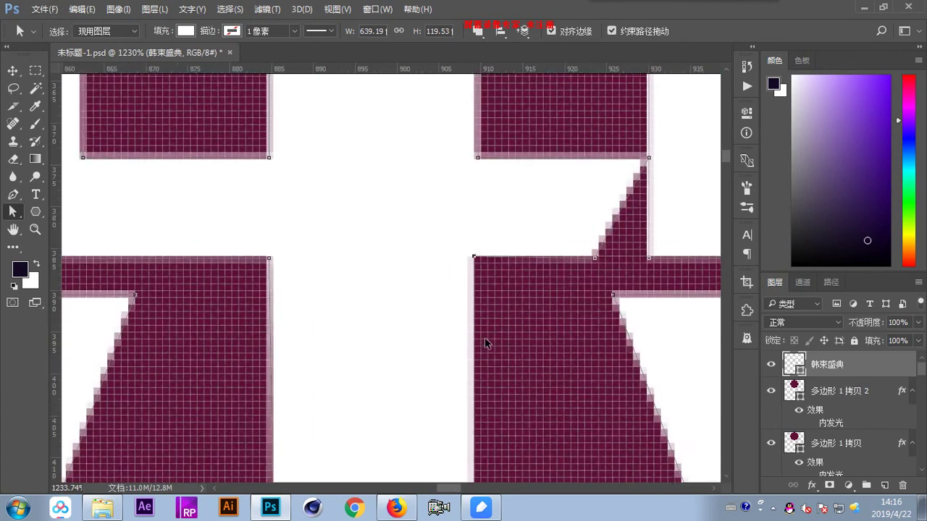
left_click_drag(466, 348, 437, 181)
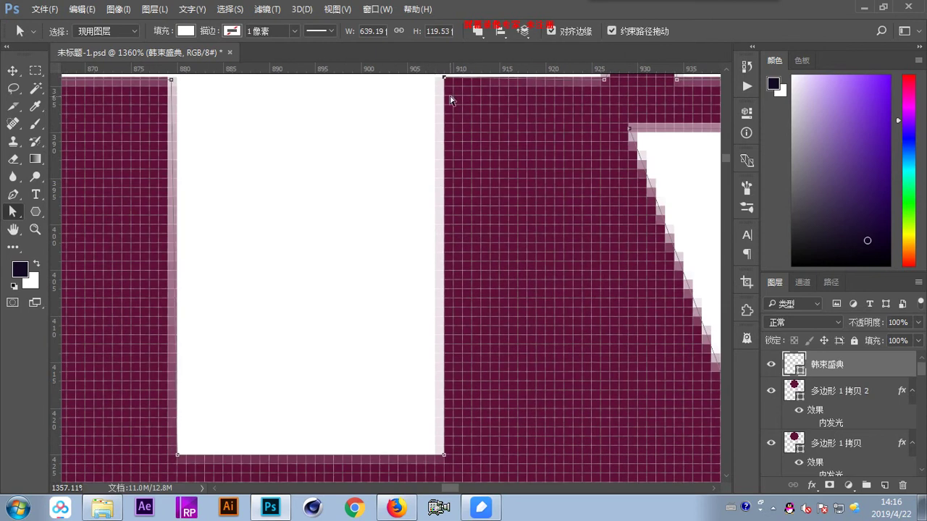
scroll(439, 149, "up", 4)
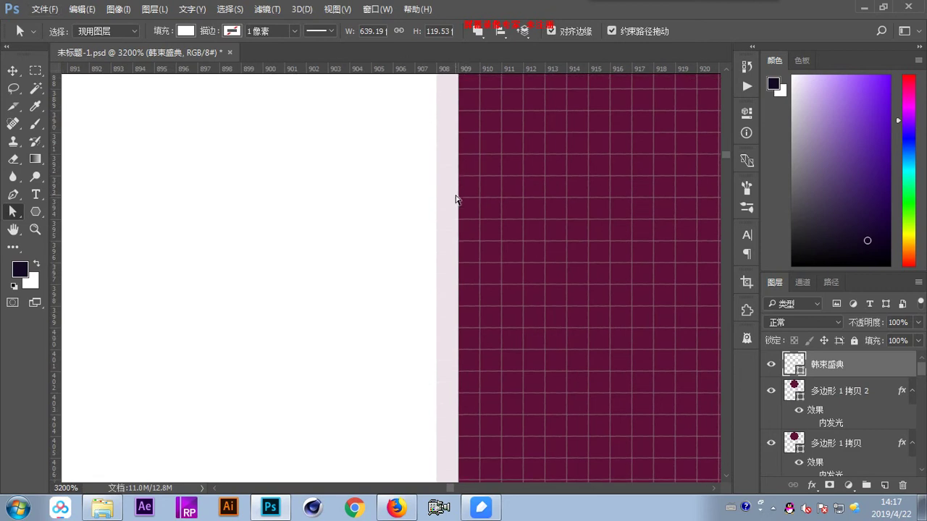
- Select the two right corner points of the lower 束 stem and move them about 2 pixels to the right
scroll(455, 199, "down", 5)
scroll(464, 201, "down", 2)
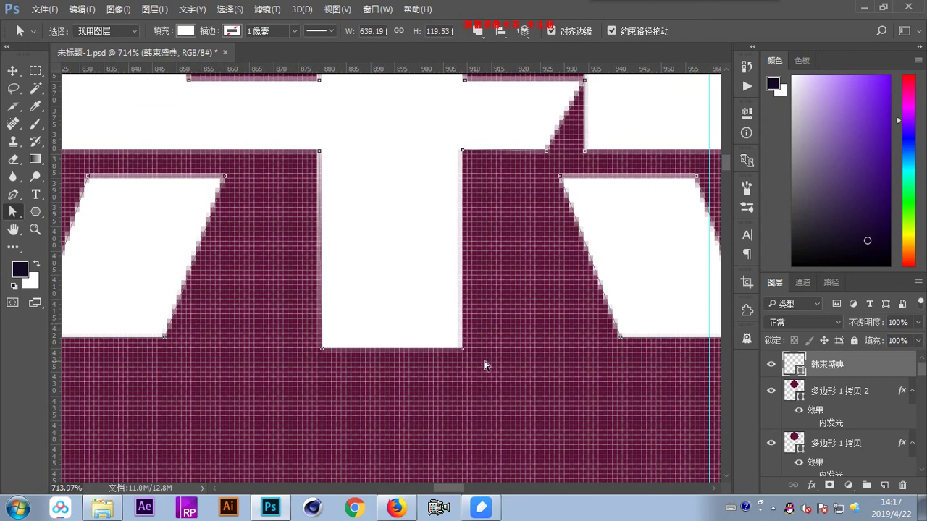
left_click_drag(483, 347, 431, 132)
scroll(492, 247, "up", 2)
scroll(492, 248, "up", 2)
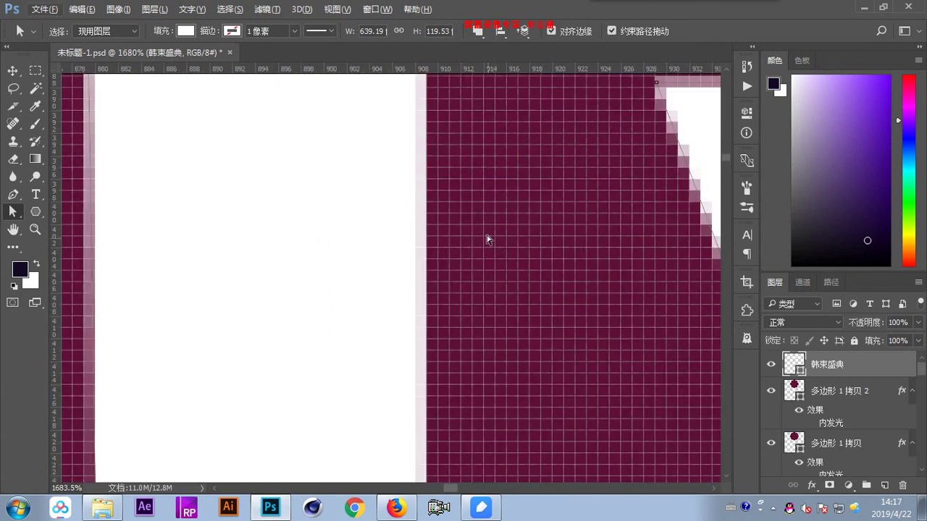
scroll(481, 290, "up", 3)
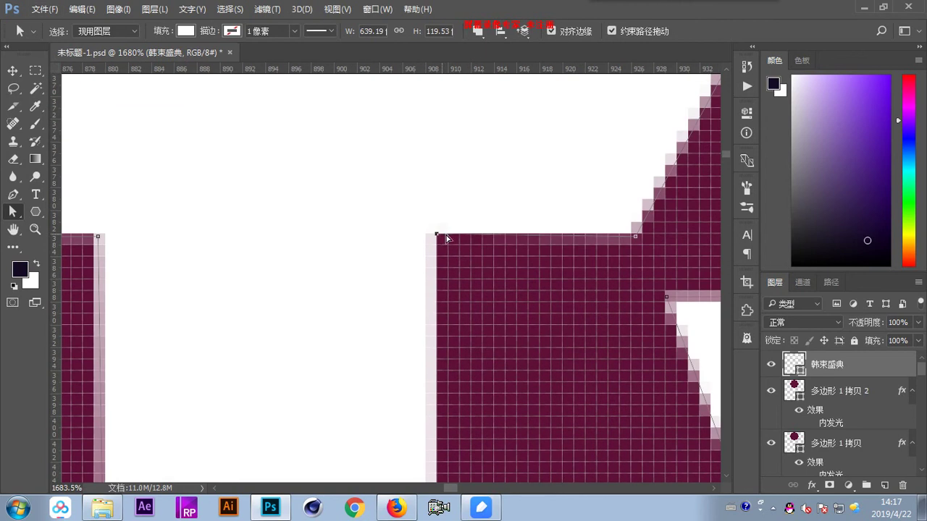
left_click_drag(440, 237, 459, 236)
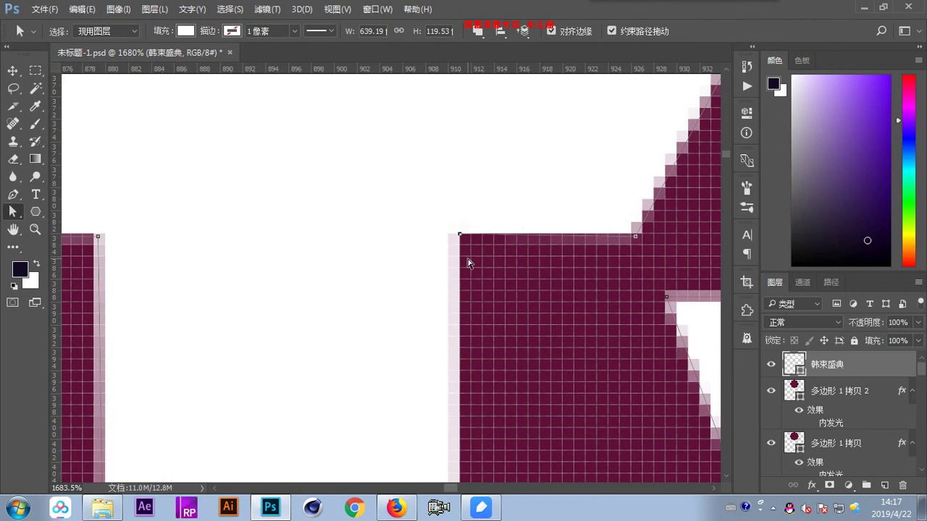
scroll(455, 314, "down", 3)
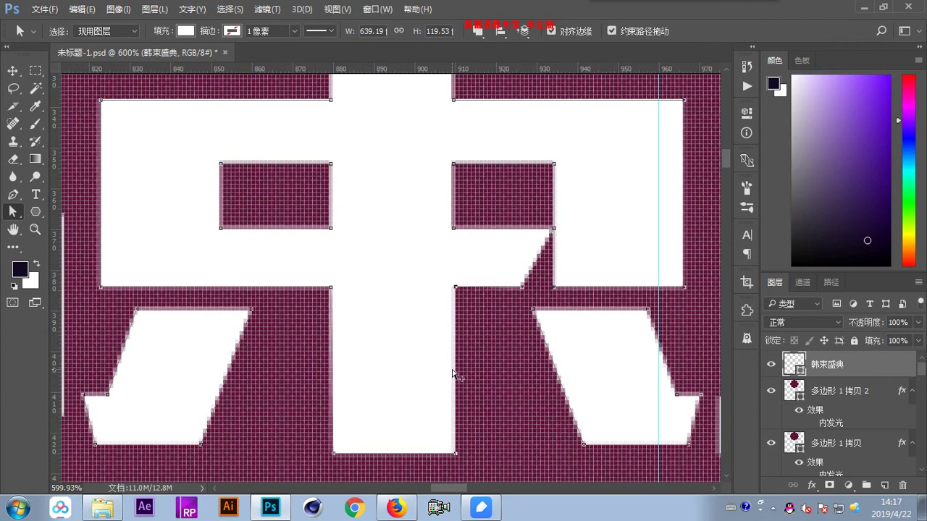
scroll(453, 376, "up", 2)
scroll(482, 399, "up", 3)
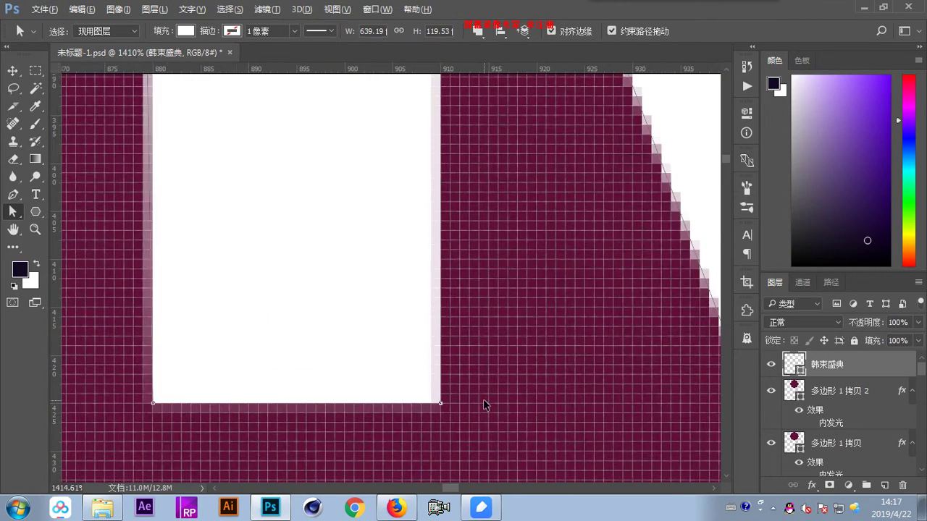
scroll(340, 368, "down", 8)
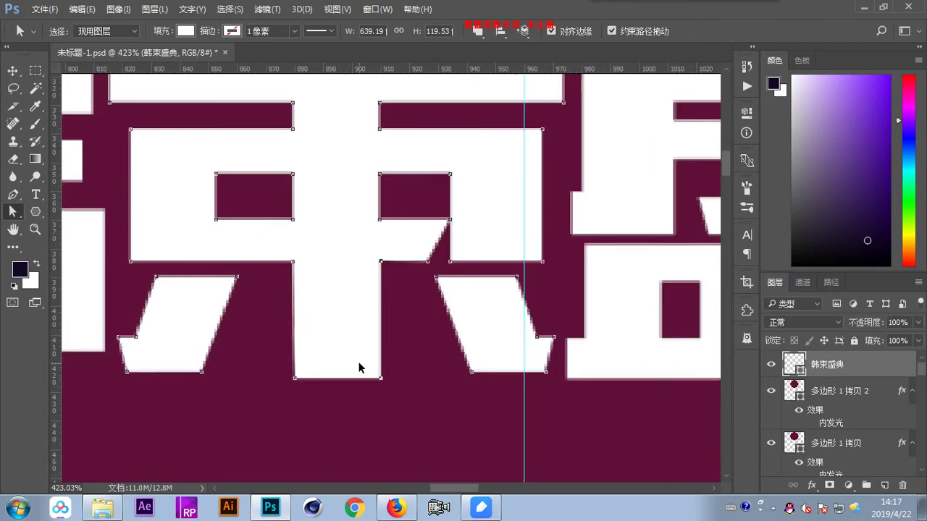
scroll(339, 249, "down", 2)
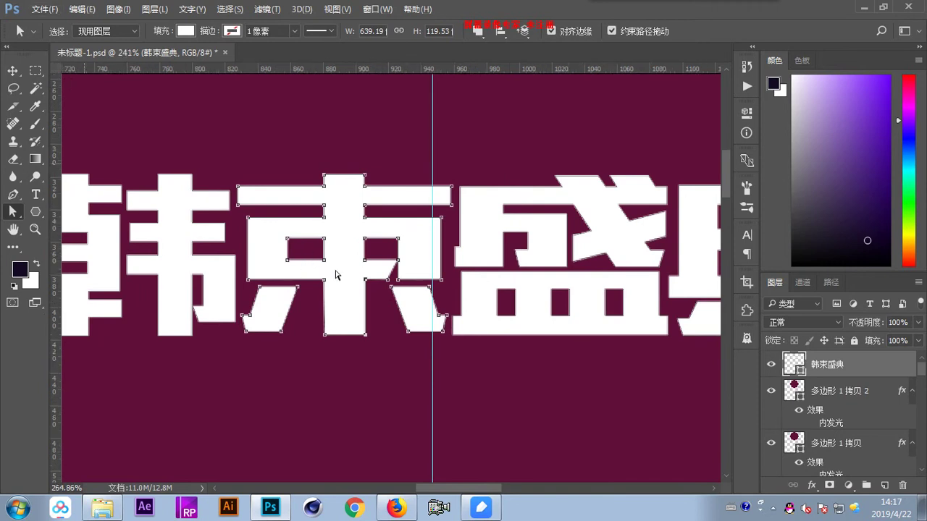
- Compare the 束 shape with its path outline and pixel grid hidden and shown, in close-up and at 100%
scroll(334, 273, "up", 6, "alt")
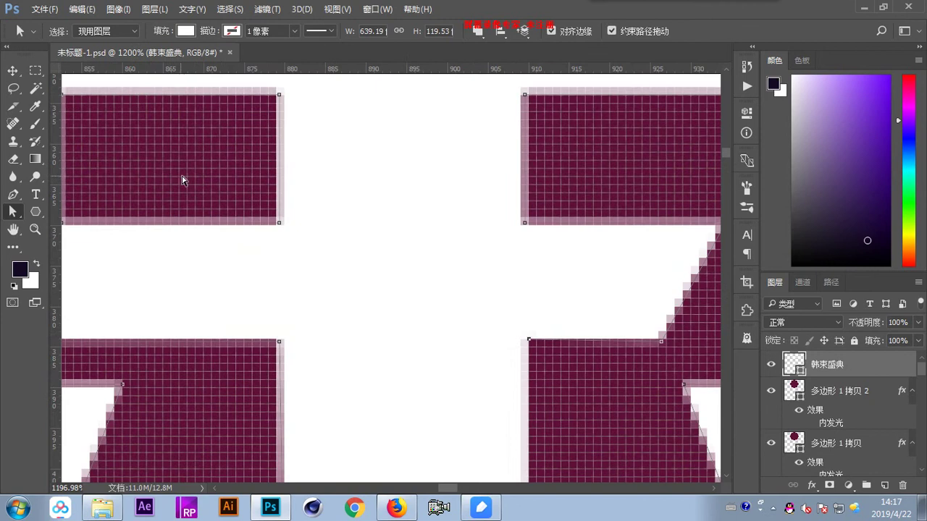
scroll(219, 181, "up", 3, "alt")
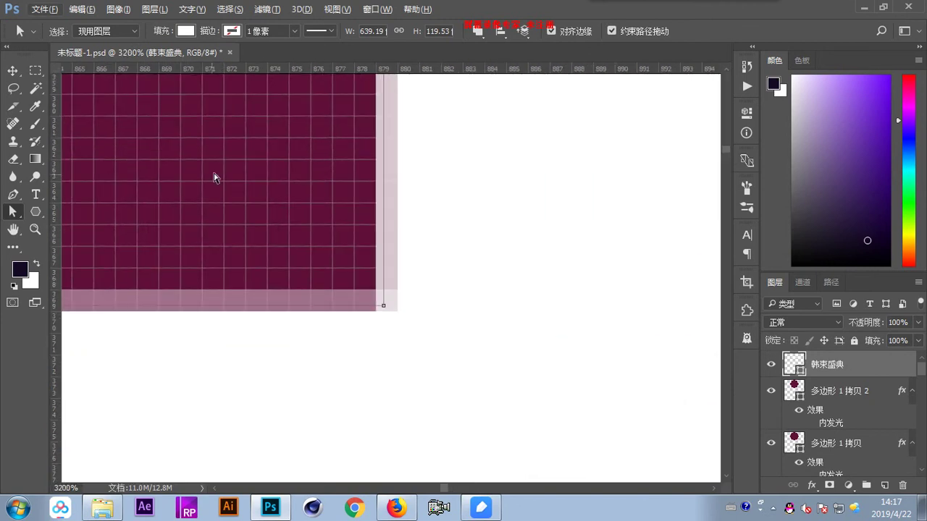
key("ctrl+h")
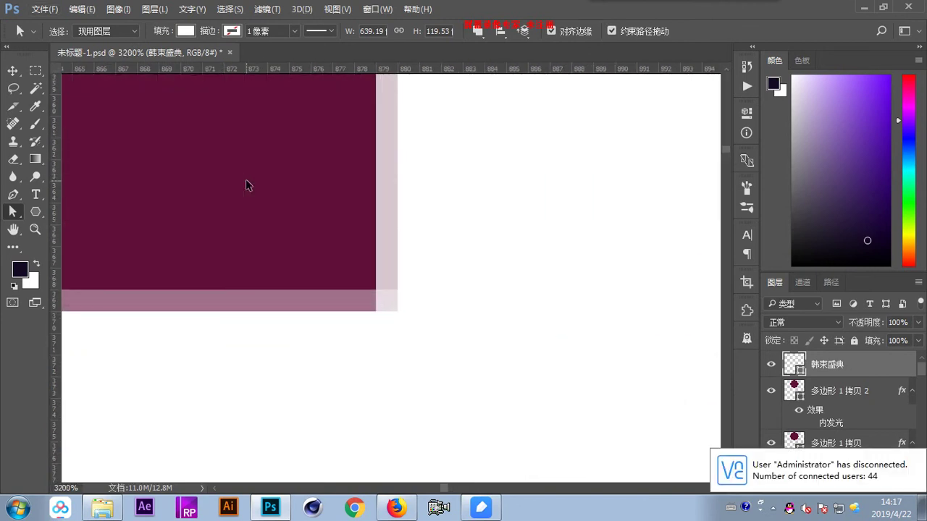
key("ctrl+h")
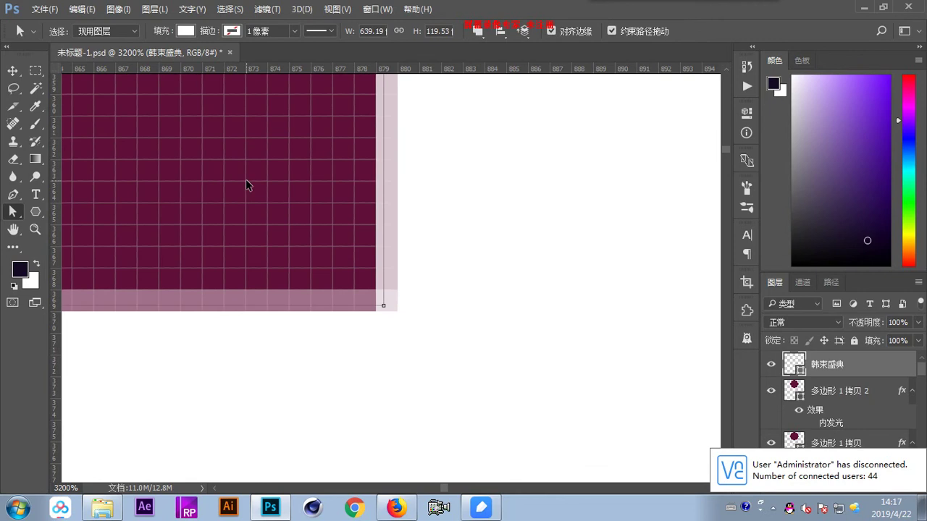
key("ctrl+h")
key("ctrl+h")
key("ctrl+h")
key("ctrl+h")
key("ctrl+1")
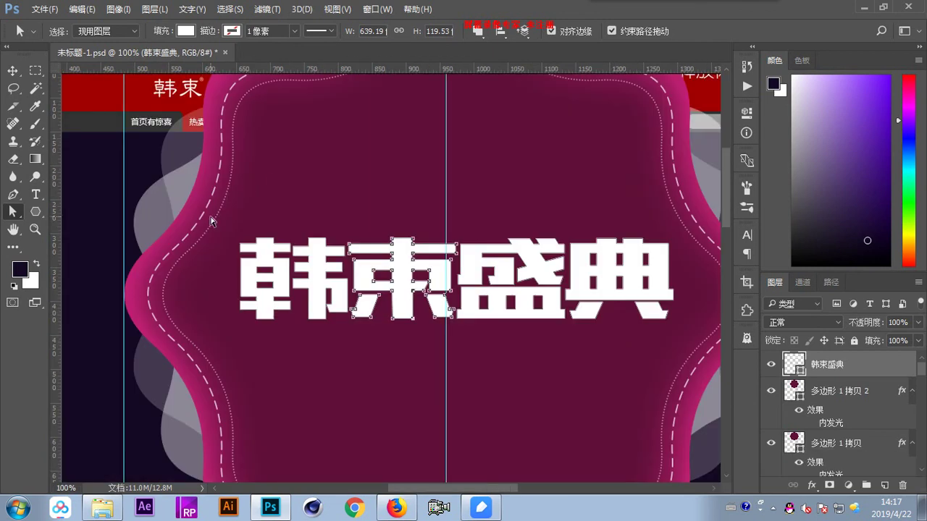
key("ctrl+h")
key("ctrl+h")
- Examine the pixel edges of the inner rectangle in 束 at up to 1600%, and return to the whole title
key("ctrl+plus")
key("ctrl+plus")
key("ctrl+plus")
key("ctrl+plus")
key("ctrl+plus")
key("ctrl+plus")
key("ctrl+plus")
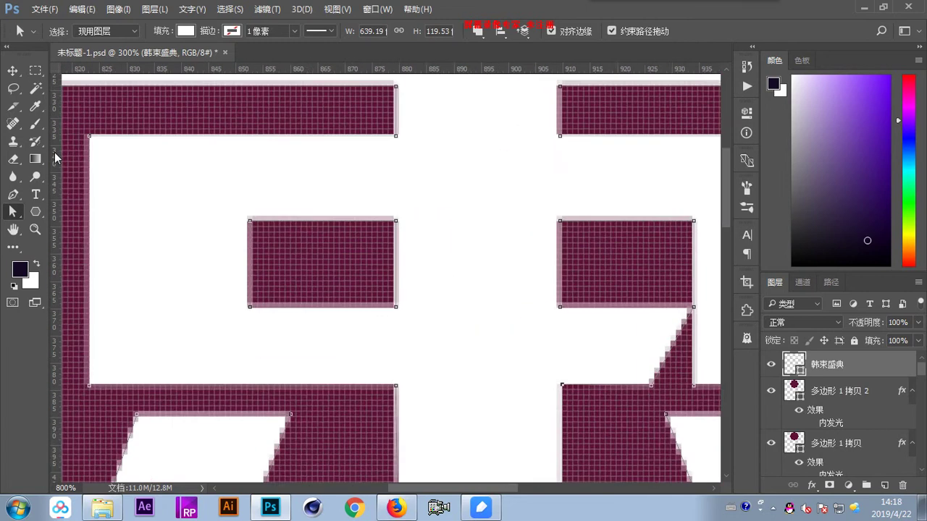
key("ctrl+plus")
key("ctrl+plus")
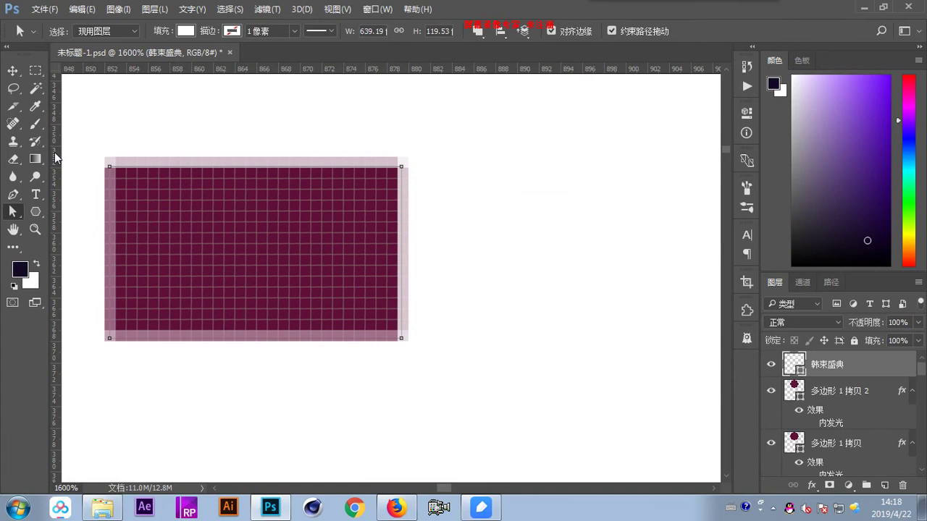
key("ctrl+minus")
key("ctrl+minus")
key("ctrl+minus")
key("ctrl+minus")
key("ctrl+minus")
key("ctrl+minus")
key("ctrl+minus")
key("ctrl+minus")
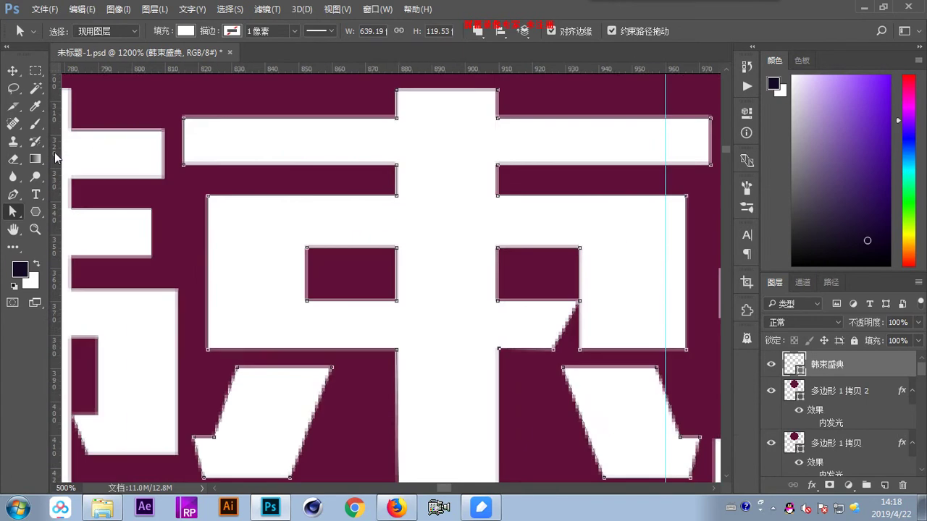
key("ctrl+minus")
key("v")
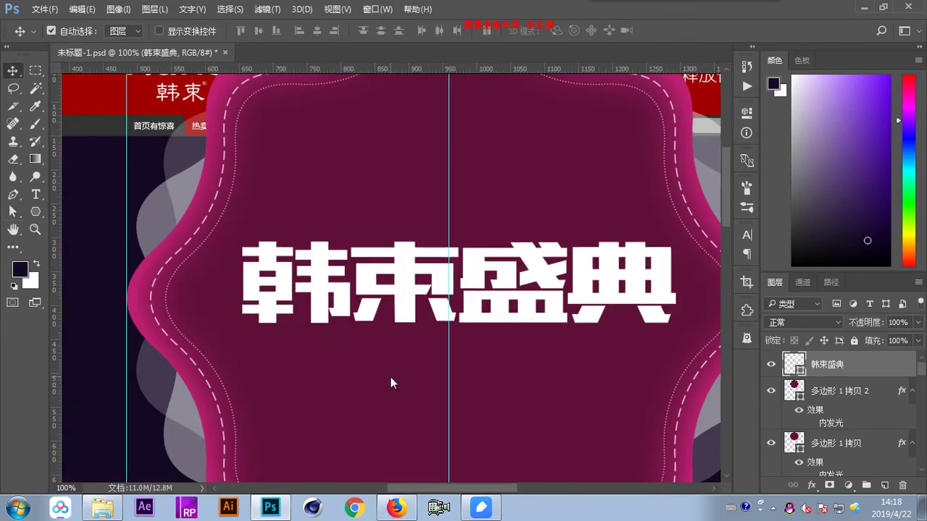
mouse_move(409, 286)
left_mouse_down()
mouse_move(444, 273)
mouse_move(419, 281)
mouse_move(443, 276)
mouse_move(394, 272)
mouse_move(411, 286)
left_mouse_up()
key("ctrl")
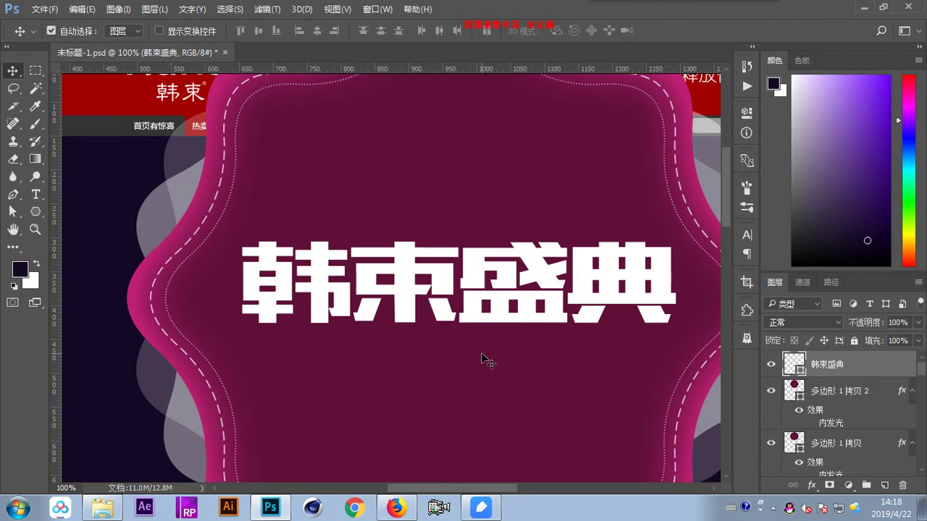
left_click_drag(346, 243, 370, 190)
key("ctrl+z")
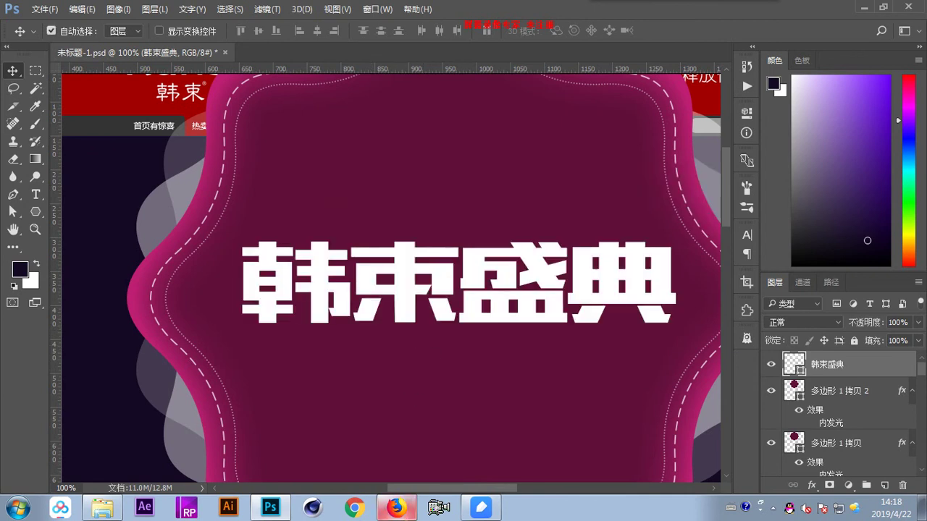
- Switch to the note-taking app and add the line 辅助信息：Ctrl+H below the 配色 section of the 淘宝店招尺寸 note
left_click(480, 505)
left_click(480, 430)
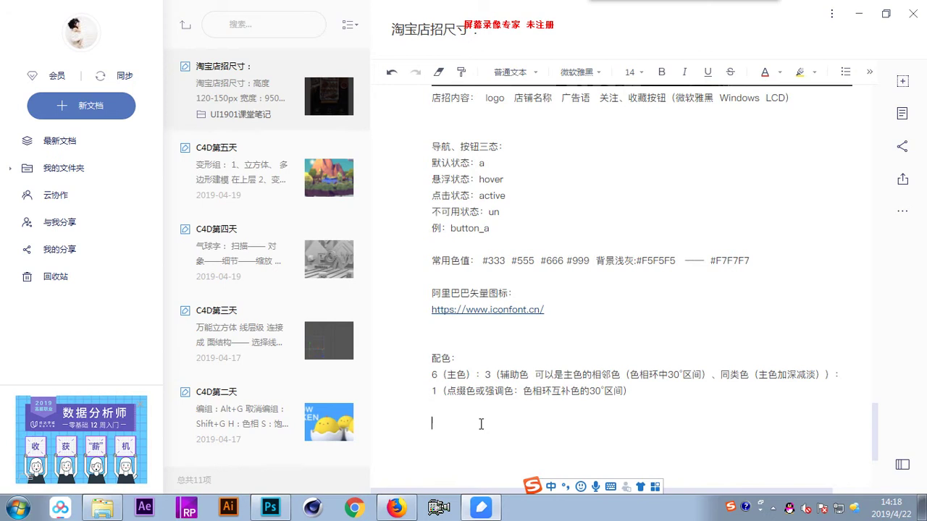
type("c")
type("fuzhuxinxi")
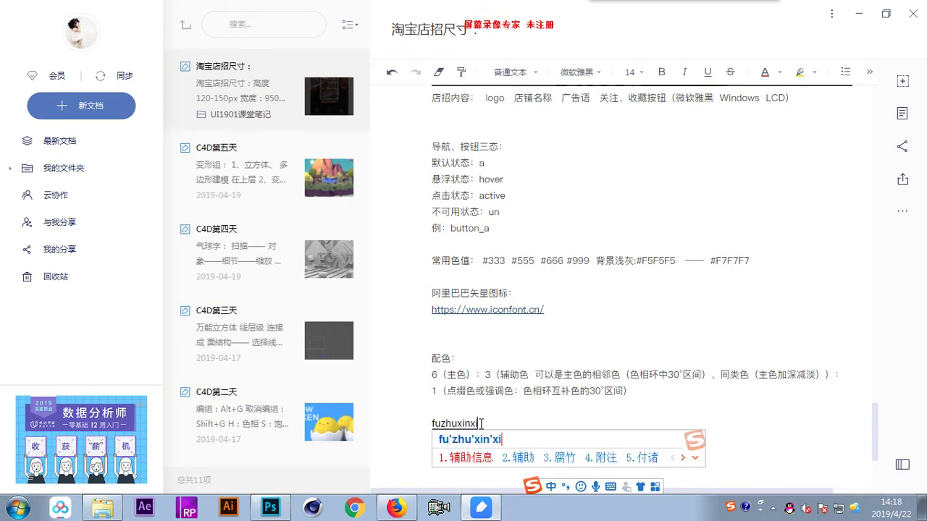
key("space")
type("：Ctr")
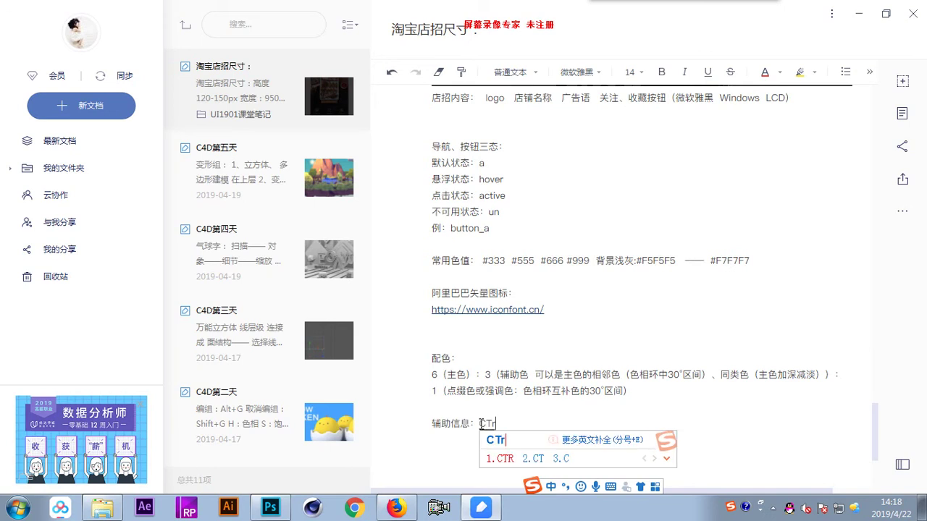
key("BackSpace")
key("BackSpace")
type("trl")
key("Return")
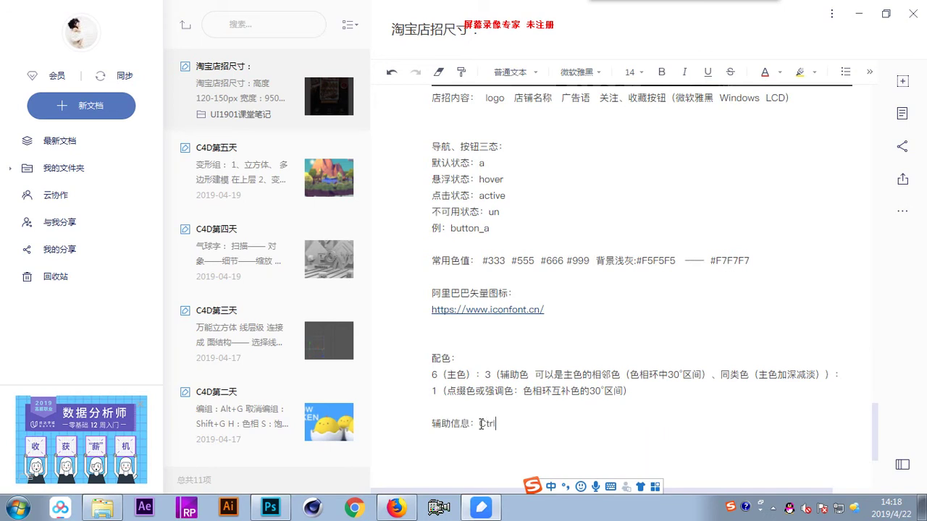
type("+H")
- Return to Photoshop, activate the path selection arrow tool and frame a 1000 × 334 screen capture covering the toolbox and tool options
key("alt+Tab")
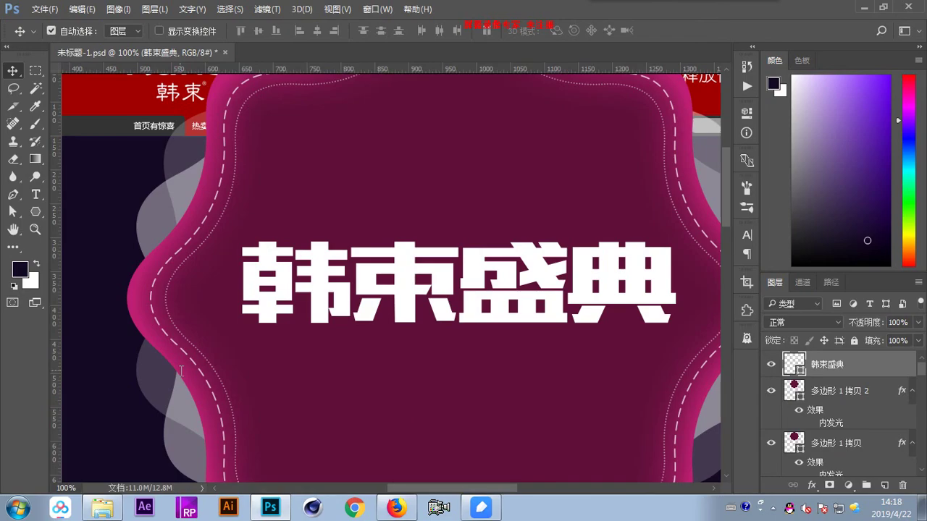
left_click(15, 216)
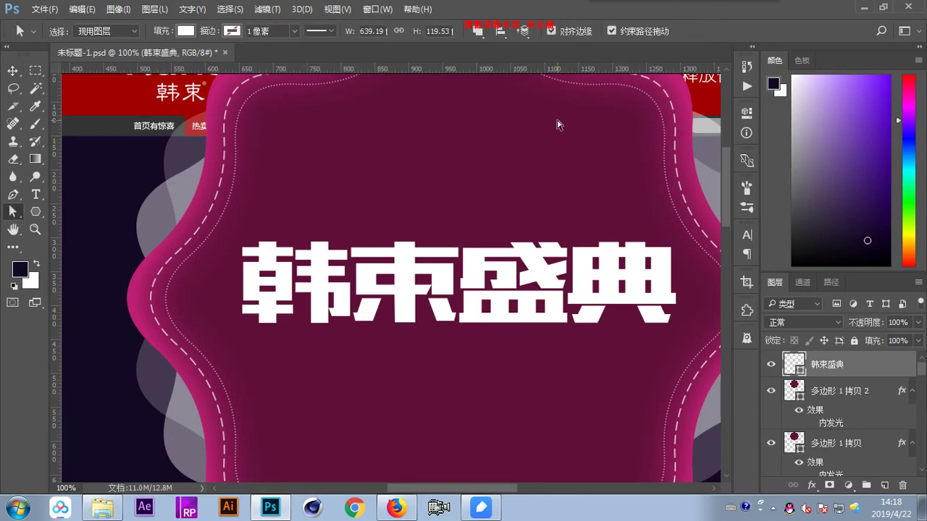
key("ctrl+alt+a")
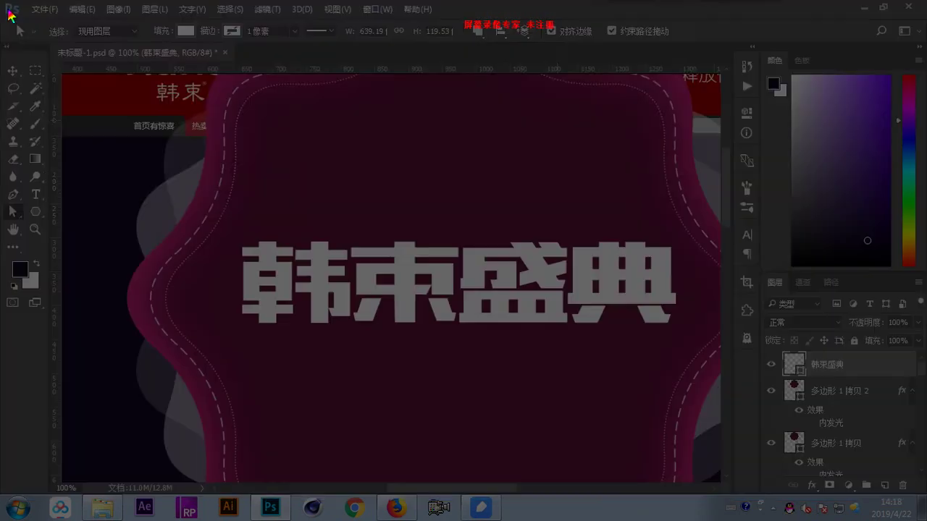
left_click_drag(0, 1, 680, 207)
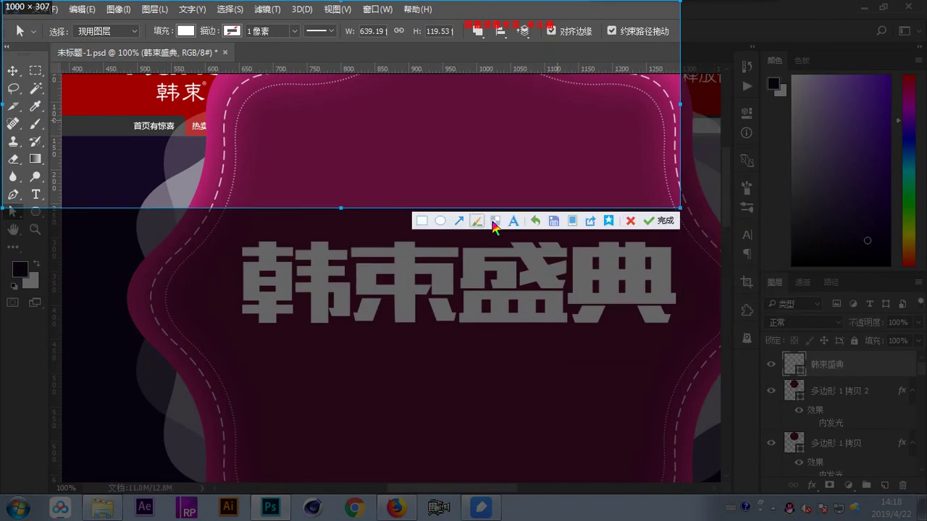
left_click_drag(340, 210, 340, 226)
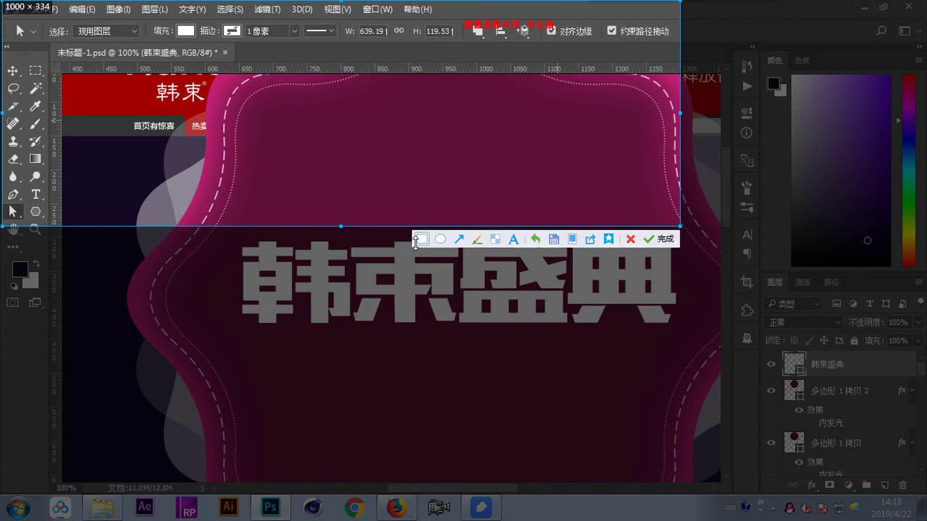
- Mark the path selection arrow tool and the 对齐边缘 option with red rectangles in the capture and finish it
left_click(421, 239)
left_click_drag(5, 204, 23, 220)
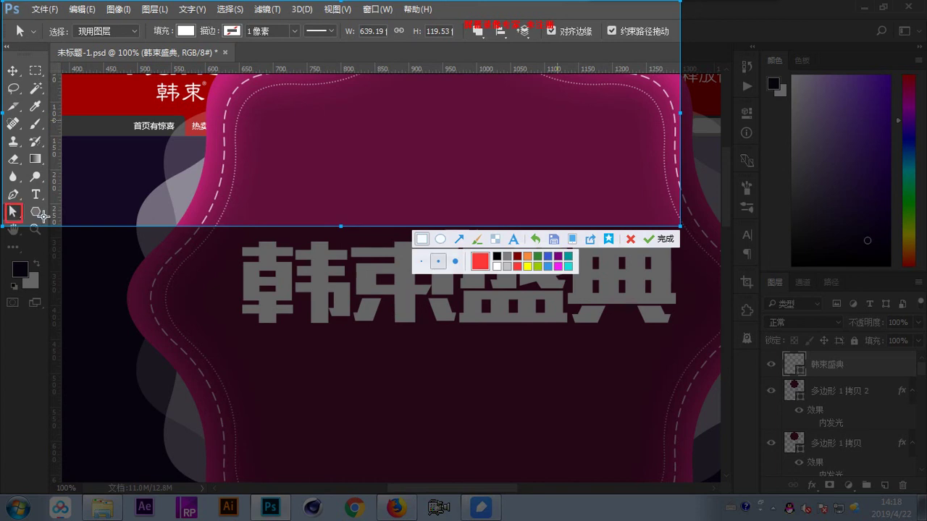
left_click_drag(543, 20, 600, 40)
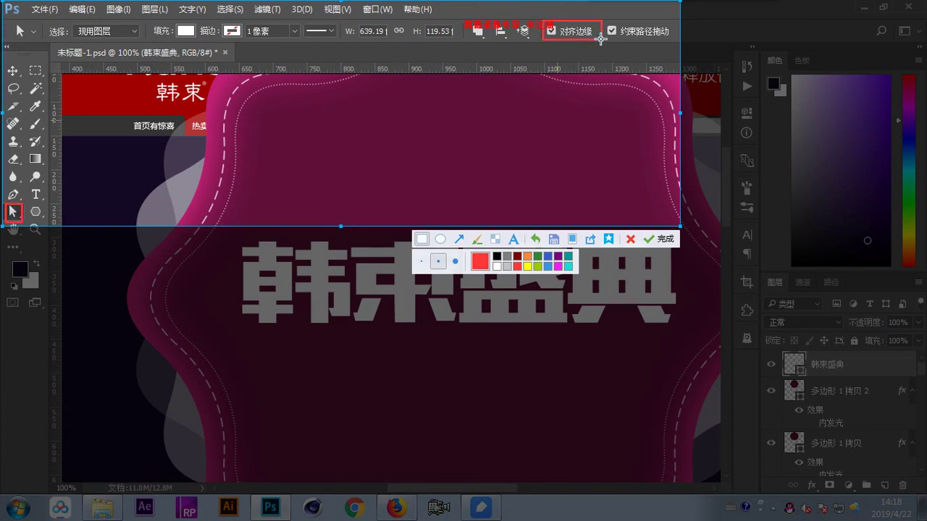
double_click(579, 149)
- Switch to the note-taking app, paste the marked capture under 辅助信息：Ctrl+H and start a line reading 对齐像素网格 above the capture
left_click(481, 506)
key("ctrl+v")
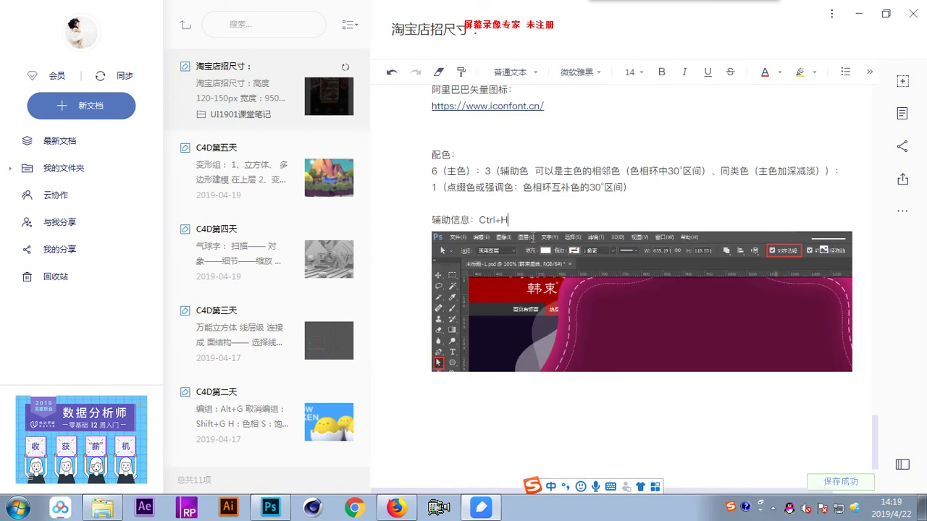
key("Return")
type("duiqi")
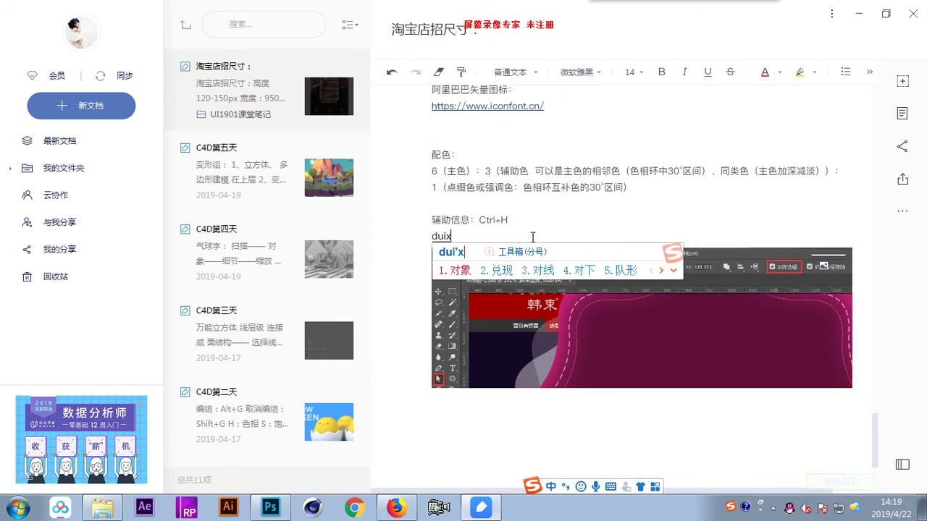
key("space")
type("xiangsu")
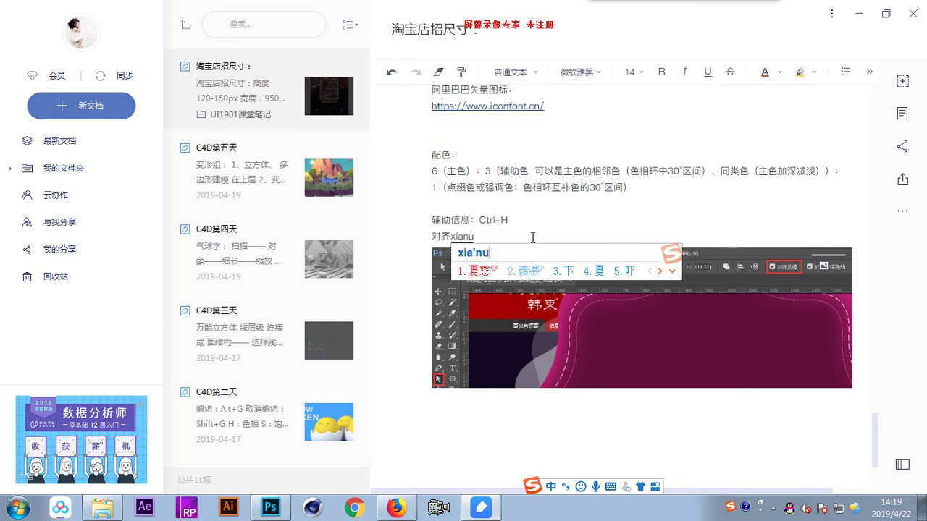
key("space")
type("wangge")
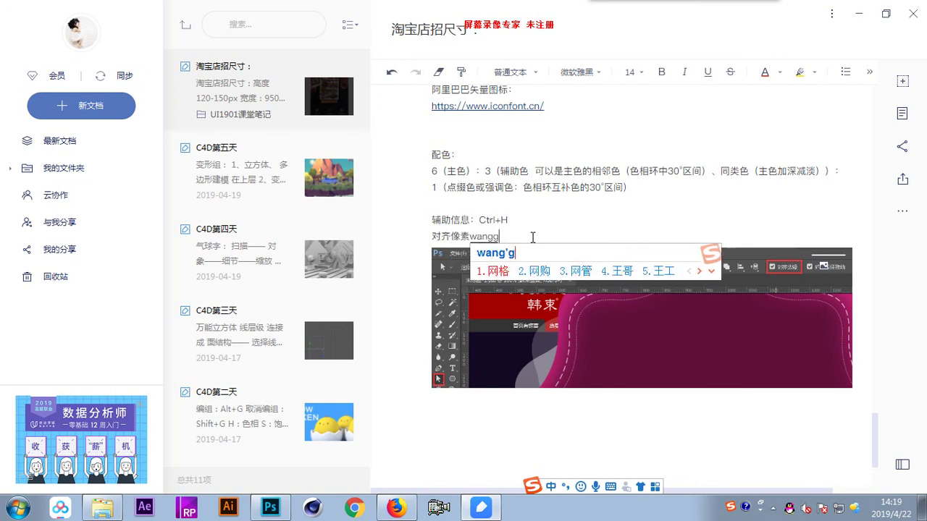
key("space")
- Complete the line above the capture as 对齐像素网格：选择工具 —— 勾选对齐边缘 and save the note
type("：xuanze")
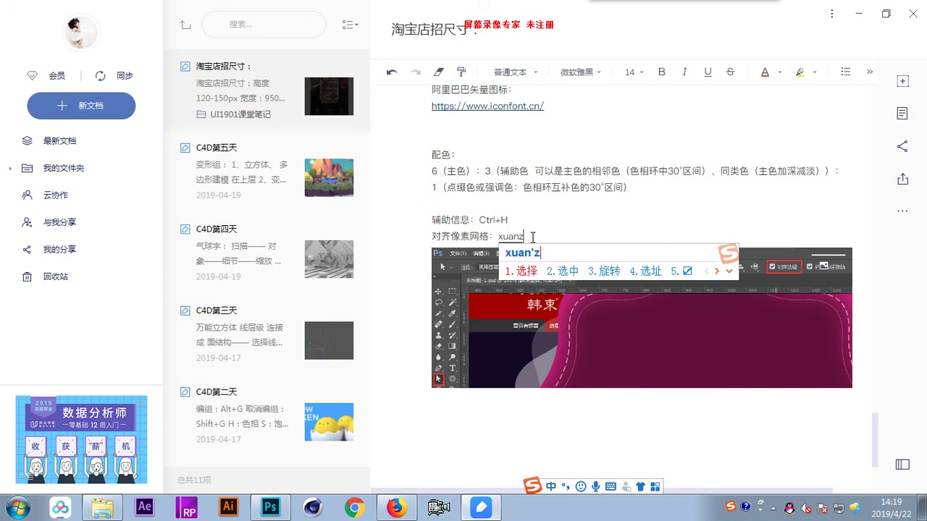
key("space")
type("gongju")
key("BackSpace")
key("BackSpace")
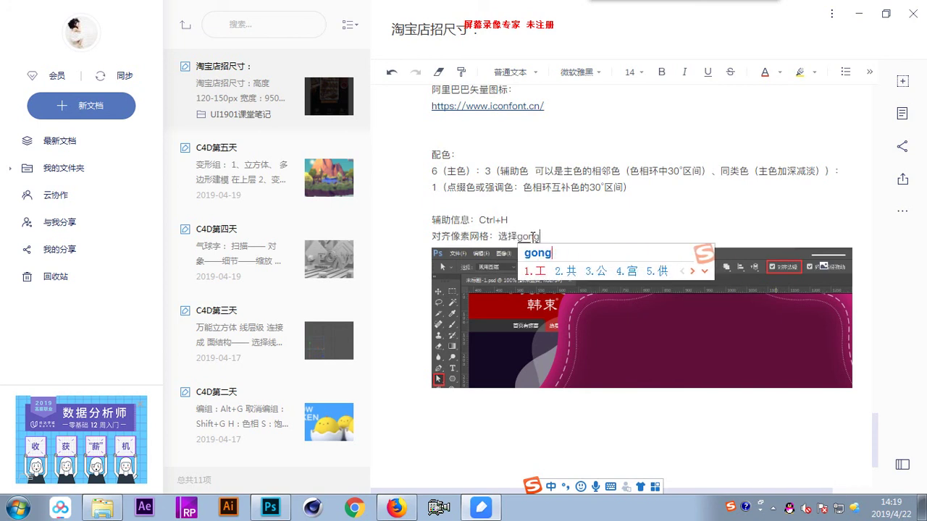
type("j")
key("space")
type("——")
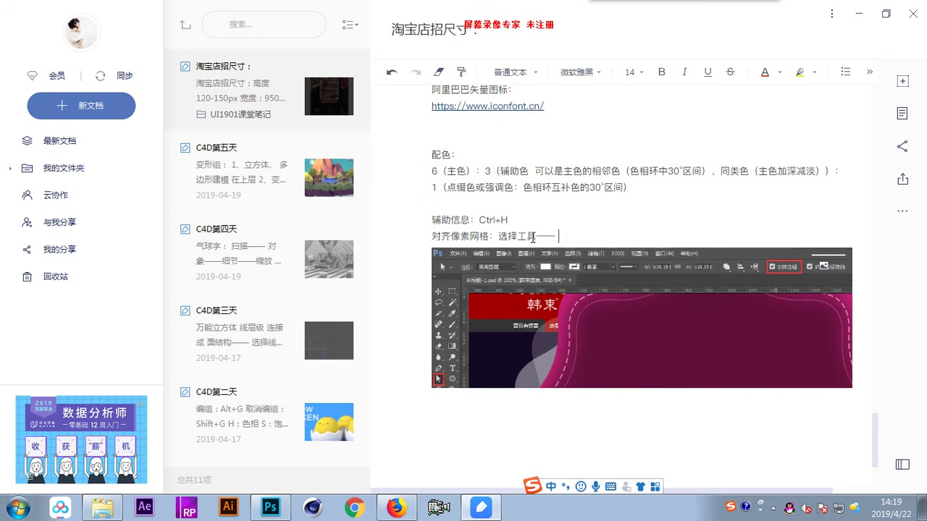
type(" gouxuan")
key("space")
type("duq")
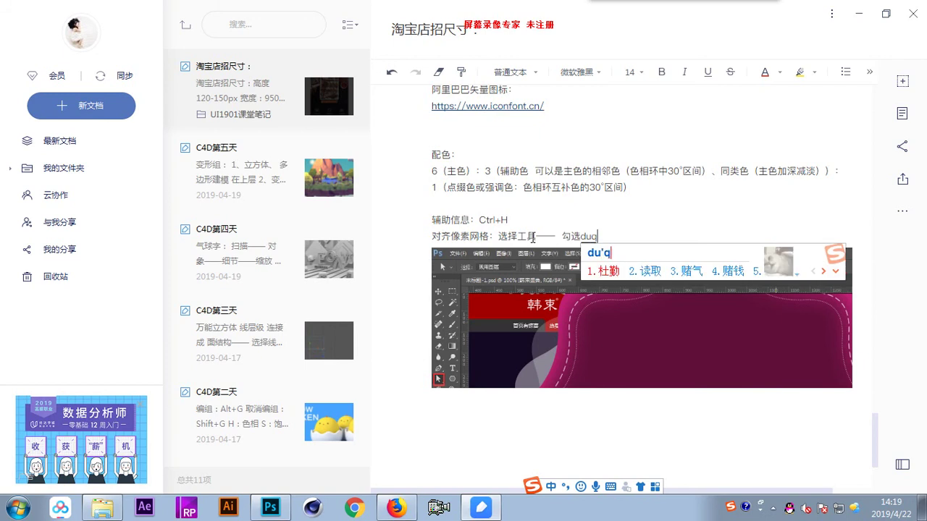
key("BackSpace")
type("iqi")
key("space")
type("bianyuan")
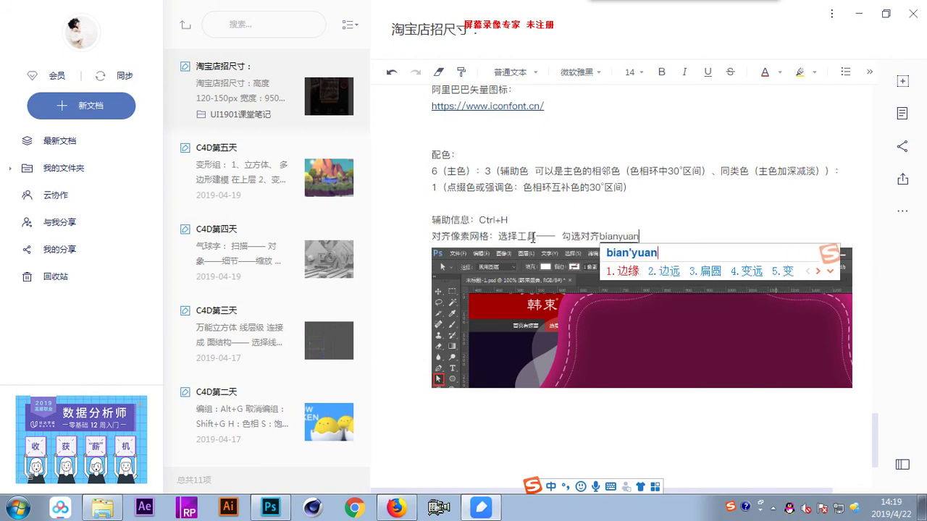
key("space")
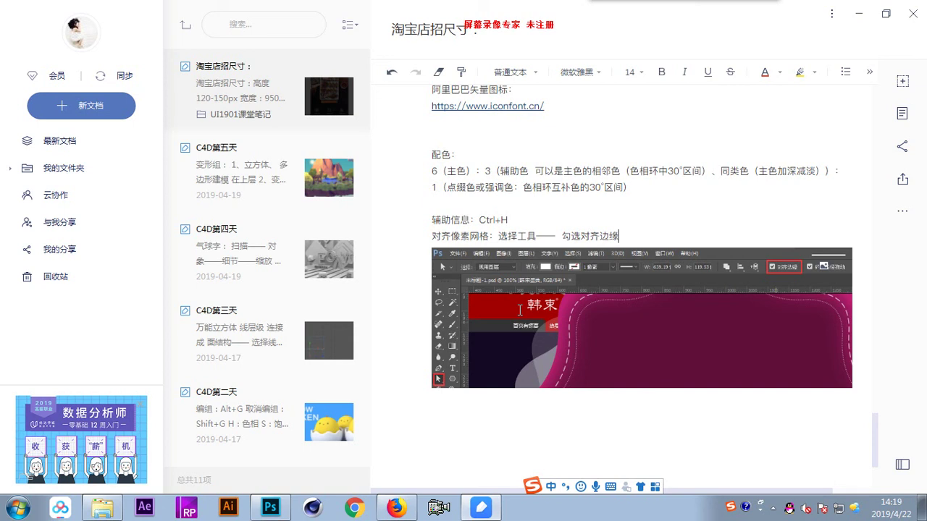
key("ctrl+s")
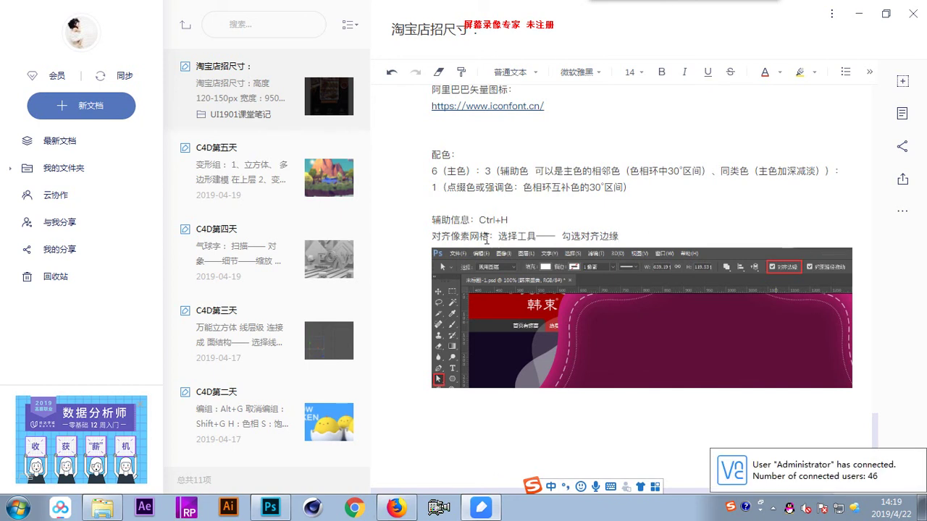
left_click(534, 237)
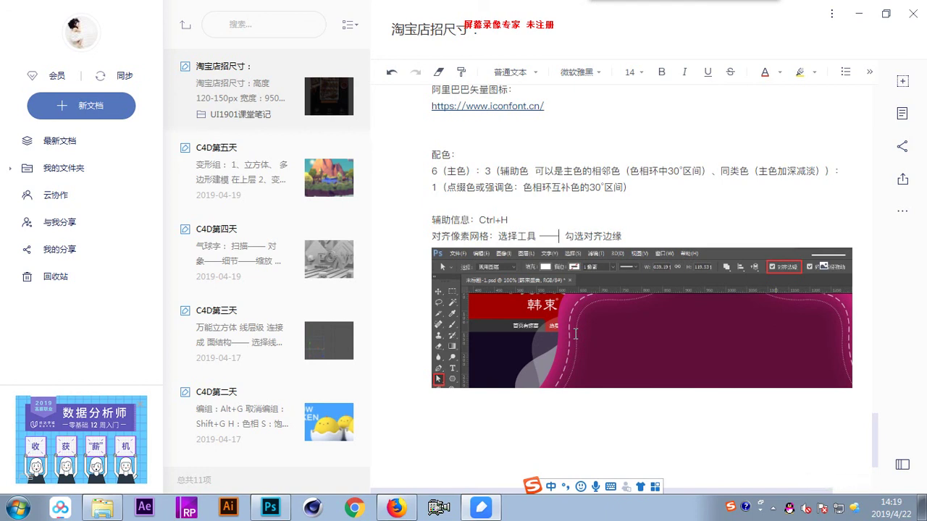
- Return to Photoshop, select the 束 path in the title and frame the four anchor points of its left inner rectangle
left_click(270, 506)
scroll(457, 319, "up", 3)
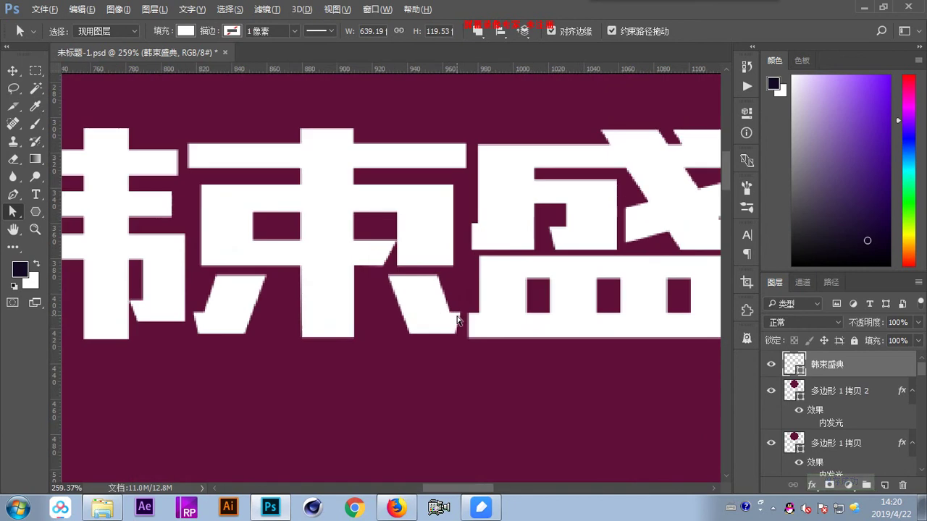
scroll(457, 320, "down", 2)
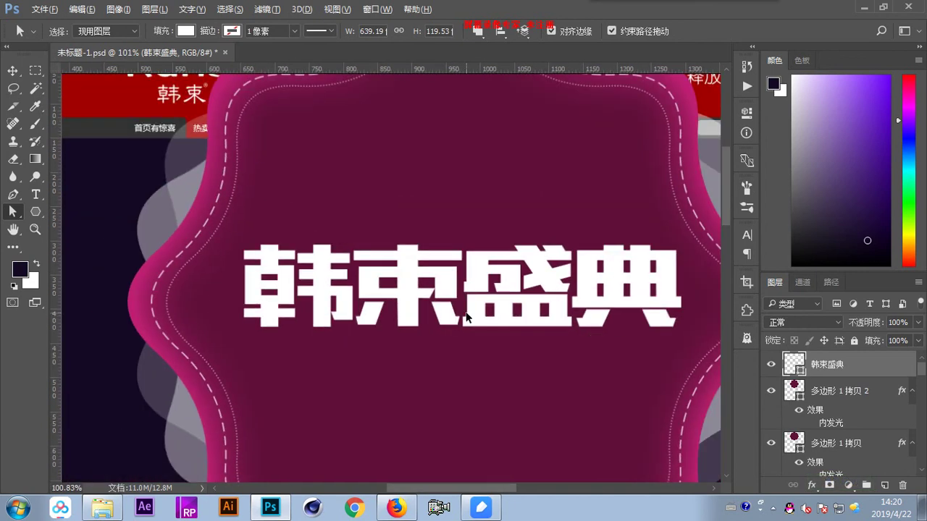
scroll(466, 315, "up", 5)
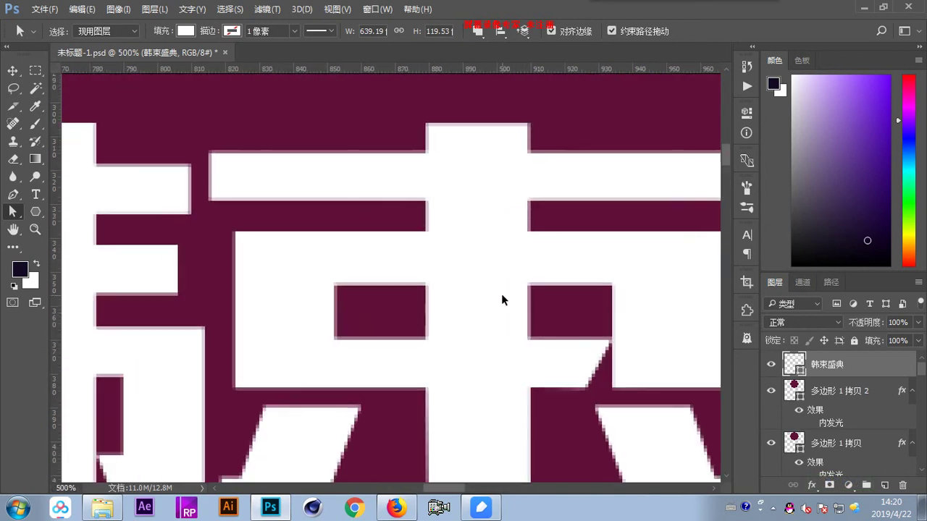
scroll(501, 293, "down", 2)
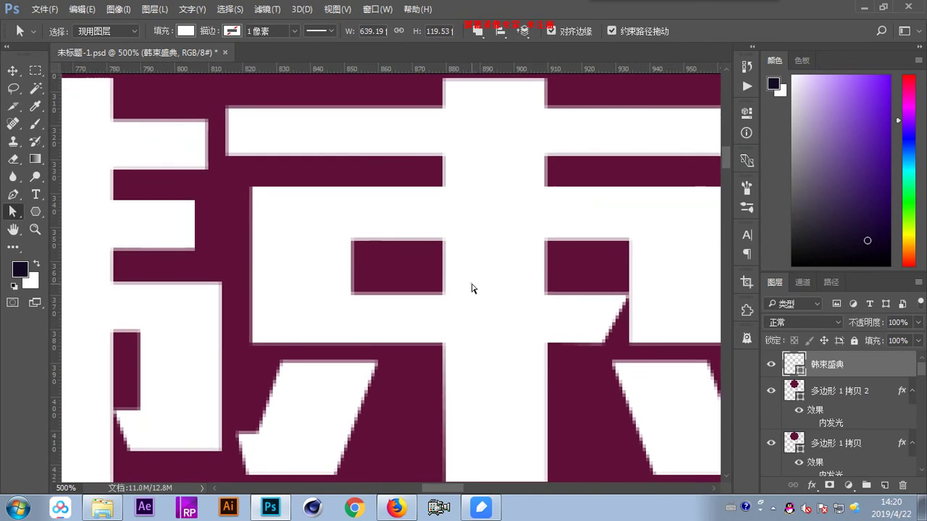
left_click(471, 288)
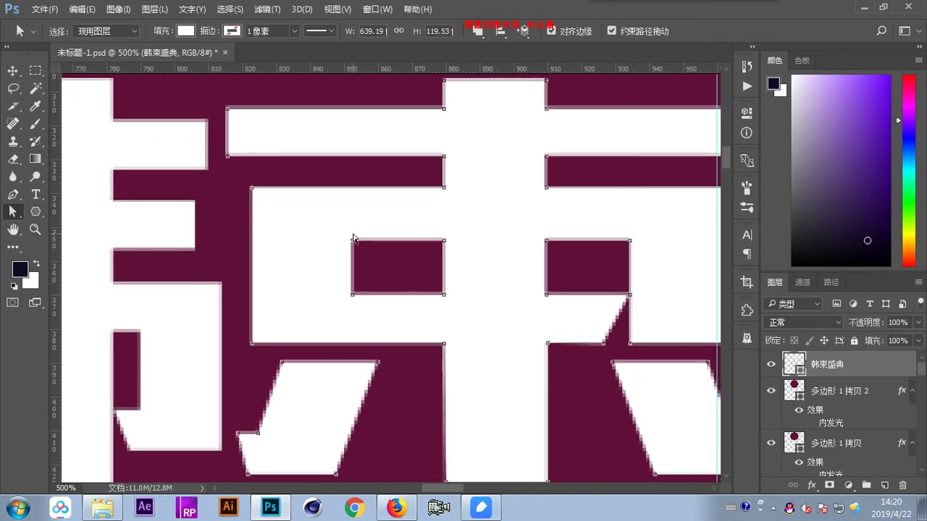
left_click_drag(329, 223, 447, 294)
scroll(446, 290, "up", 8)
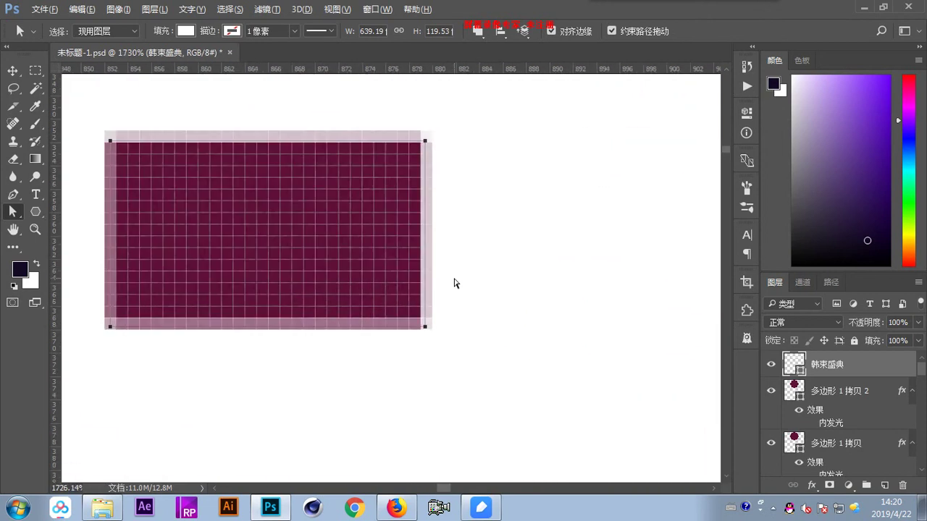
- Try to move the lower-right anchor point of 束's left inner rectangle onto the pixel grid, and undo it
left_click_drag(414, 351, 428, 350)
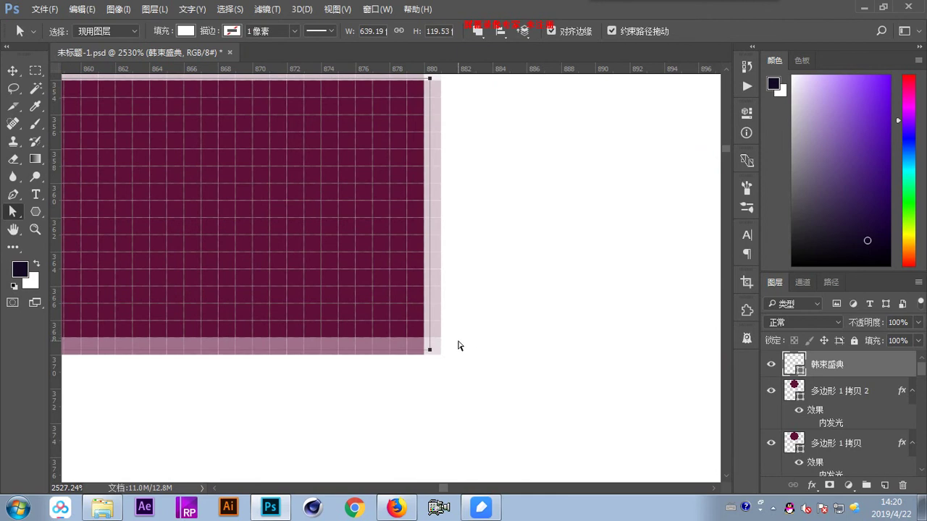
key("ctrl+z")
scroll(437, 286, "down", 2)
scroll(437, 286, "down", 2)
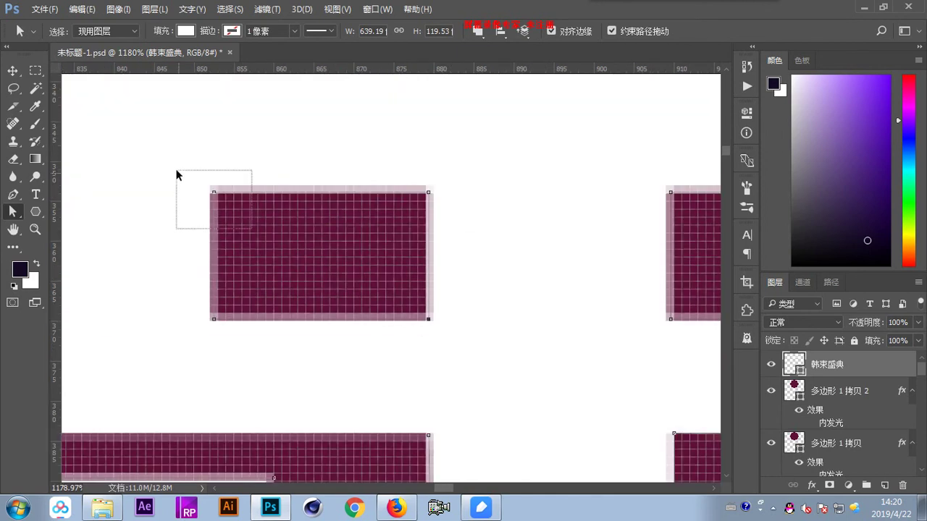
- Select all four anchors of 束's left inner rectangle and scale them to about 97% wide and 95% high, snapping to the pixel grid
left_click_drag(166, 166, 478, 360)
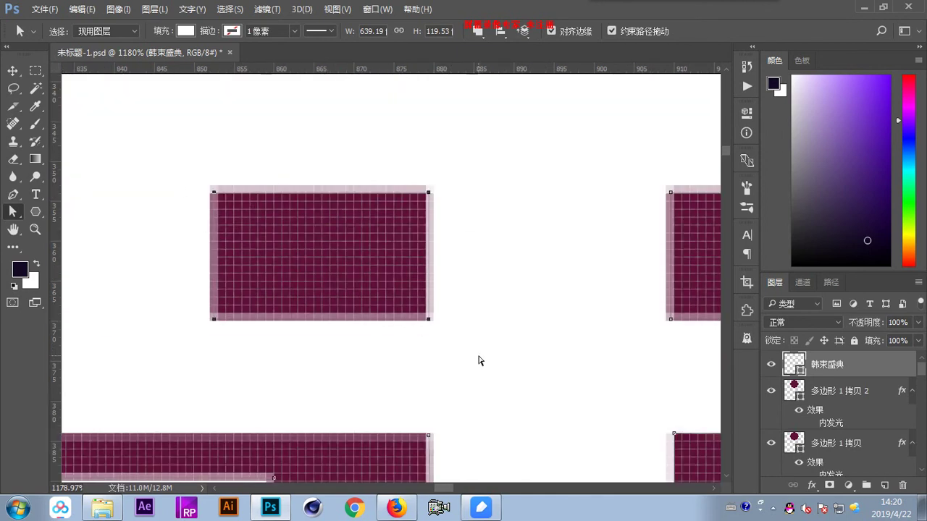
key("ctrl+t")
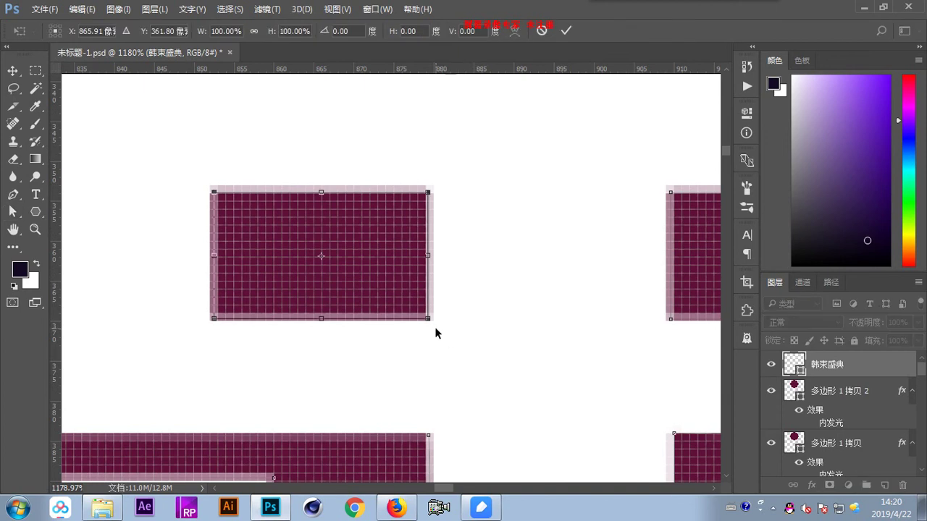
left_click_drag(429, 320, 428, 314)
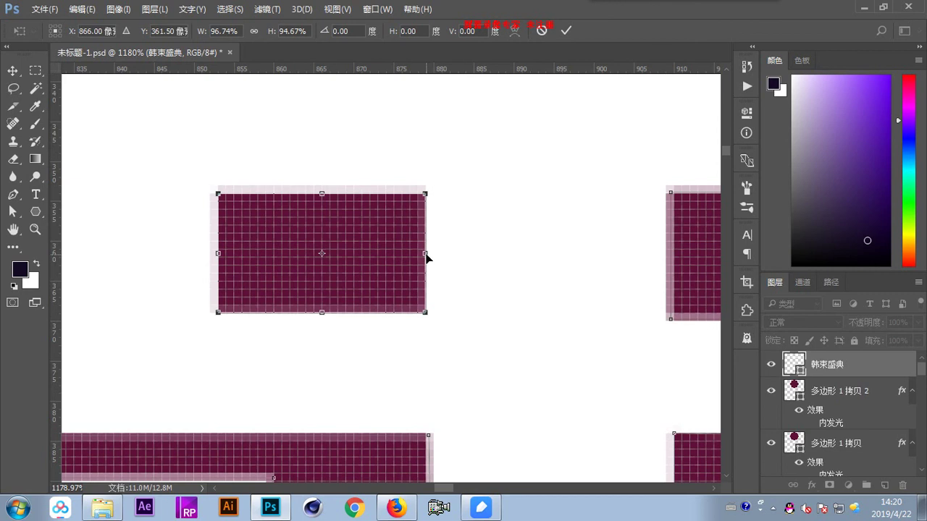
left_click_drag(424, 256, 425, 257)
key("a")
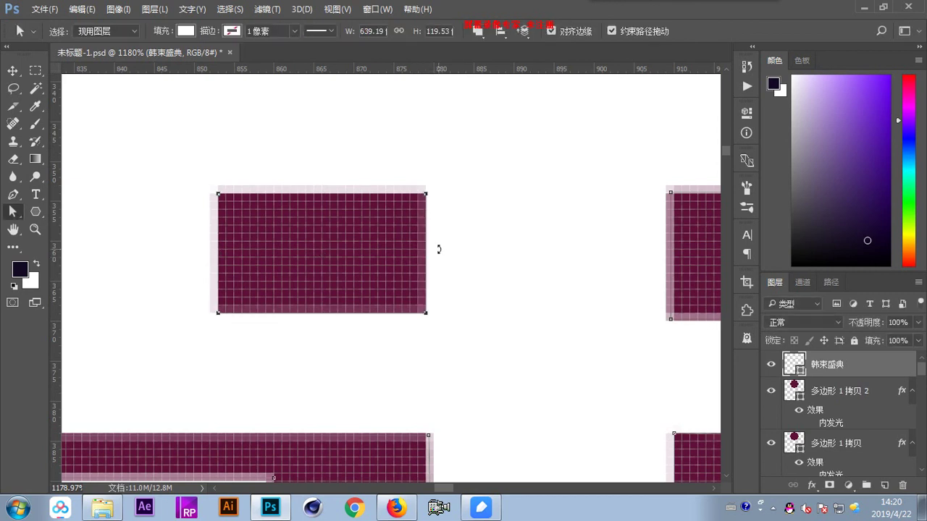
- Move the upper-left and lower-left anchors of 束's left inner rectangle one pixel to the left, keeping that side vertical
scroll(446, 252, "up", 4)
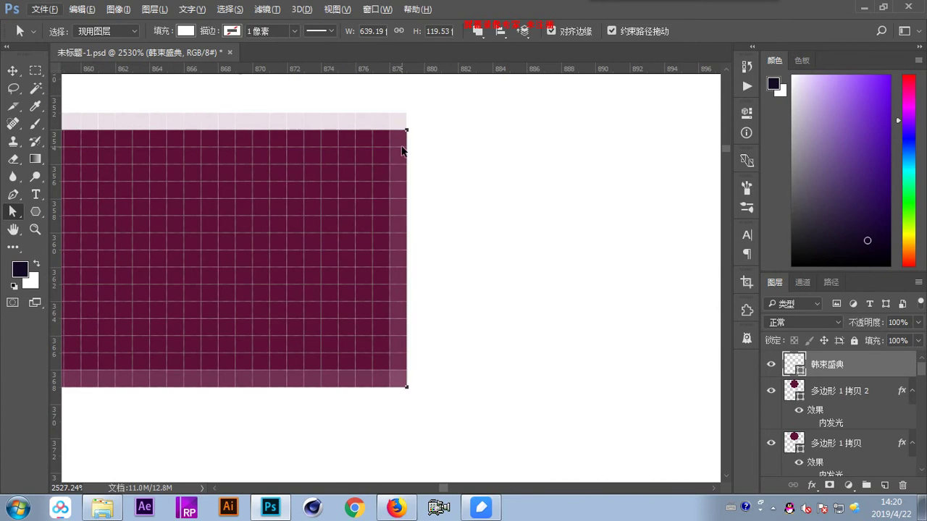
scroll(437, 260, "up", 1)
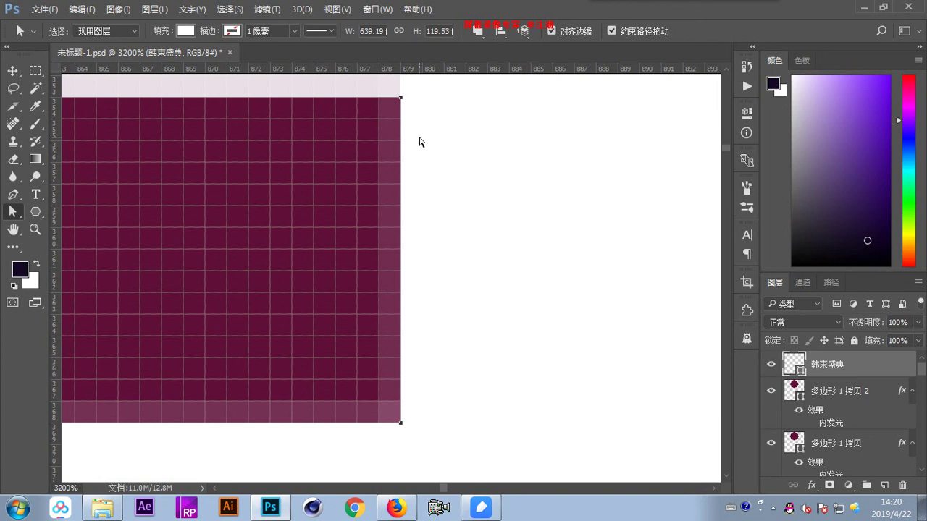
left_click_drag(265, 192, 596, 222)
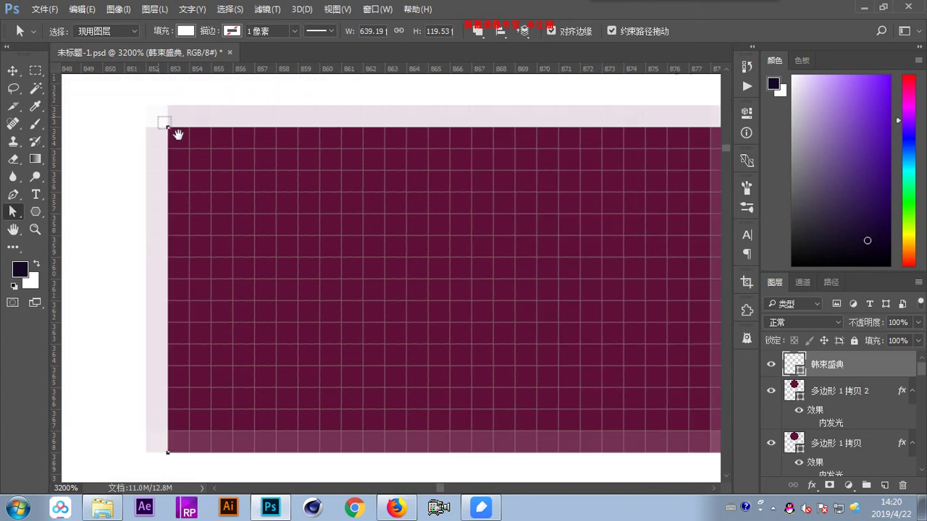
left_click_drag(167, 129, 147, 128)
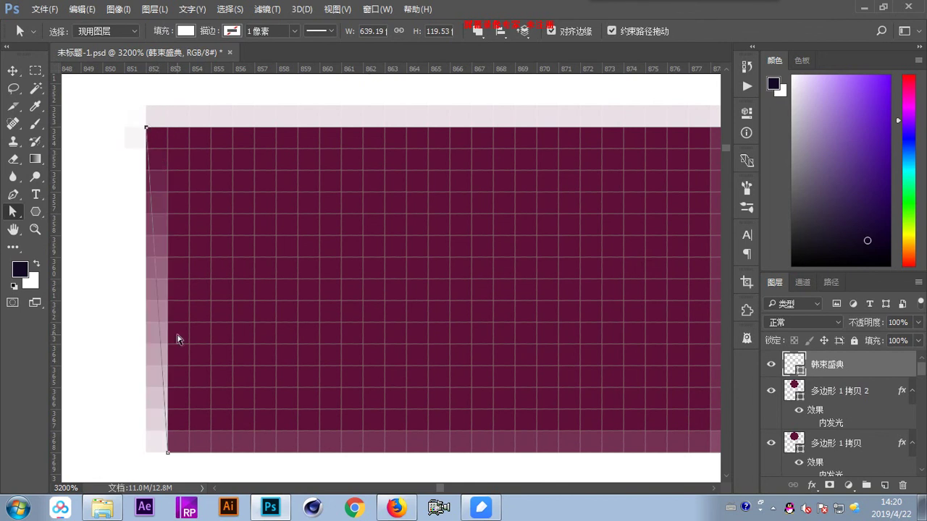
left_click_drag(168, 452, 146, 453)
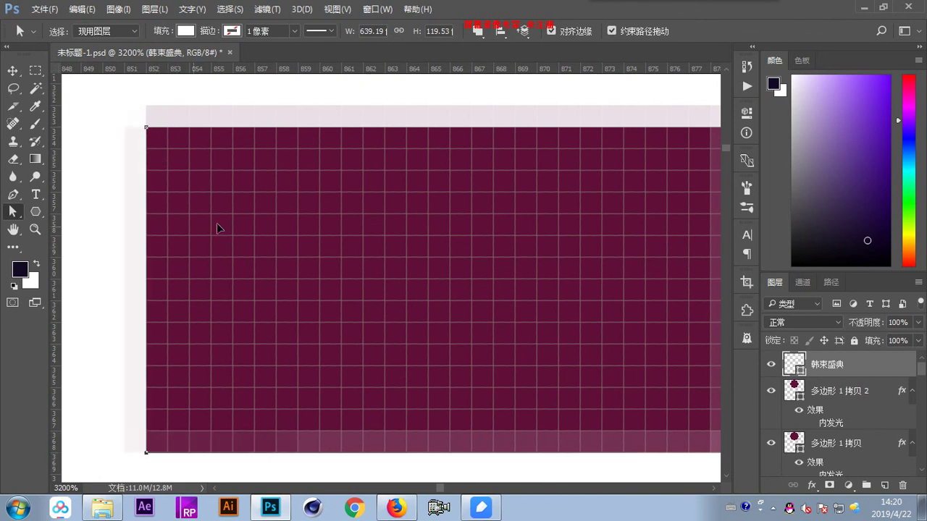
- Examine the upper-right corner and edges of 束's left inner rectangle, and return to the whole title to check its other characters
left_click_drag(535, 143, 399, 223)
left_click_drag(355, 256, 340, 233)
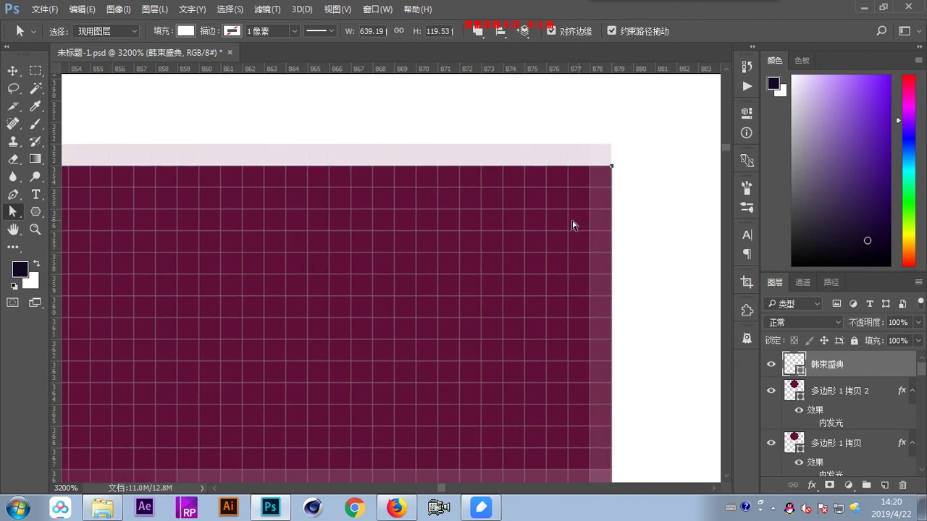
left_click_drag(397, 212, 497, 216)
scroll(631, 240, "down", 2)
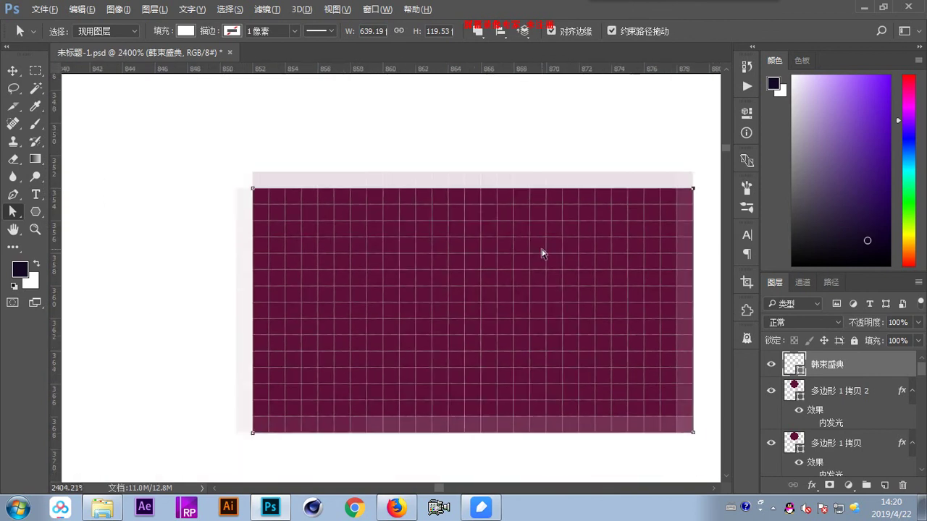
scroll(551, 260, "down", 6)
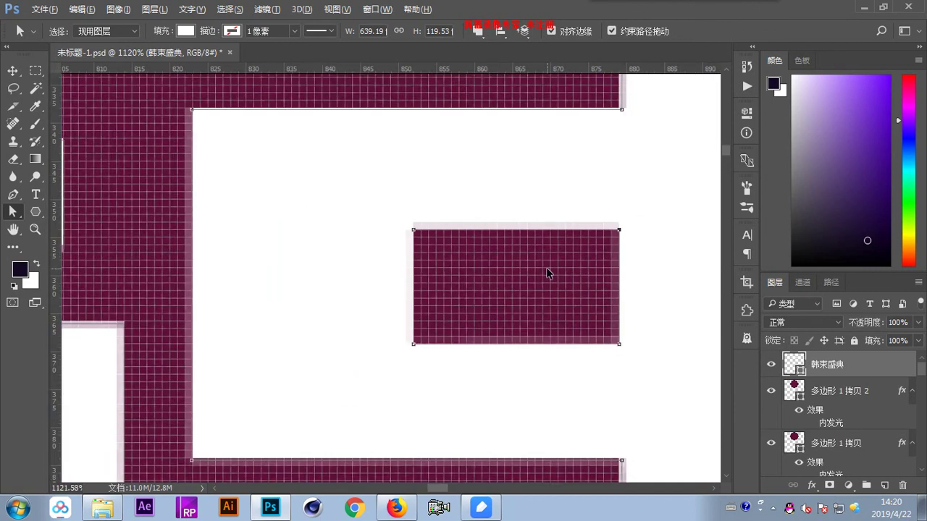
scroll(547, 272, "down", 3)
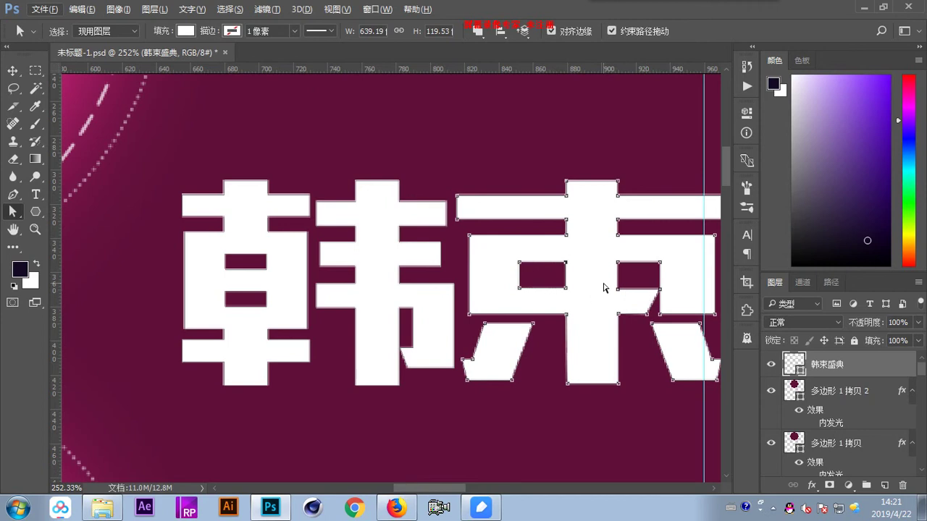
scroll(604, 282, "down", 2)
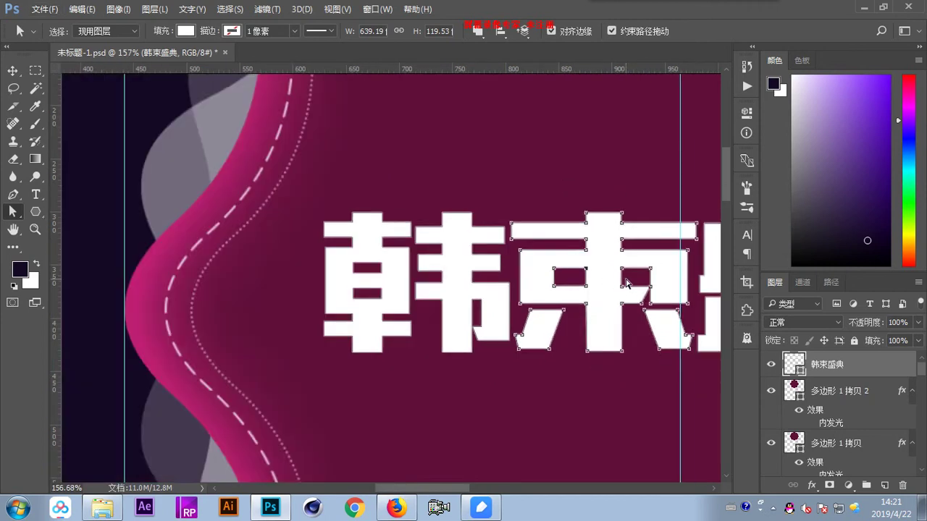
scroll(371, 321, "right", 3)
scroll(373, 321, "right", 3)
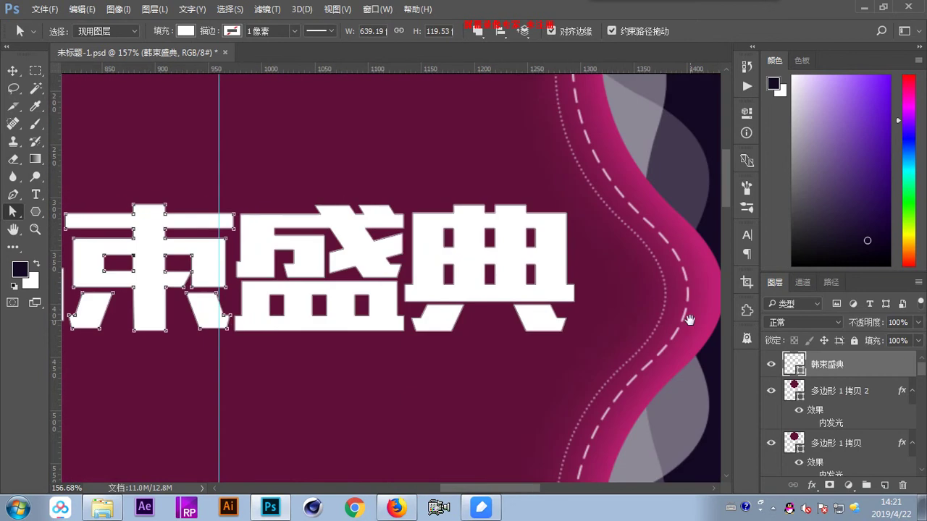
- Examine the characters 韩 and 束 up close, and check how the whole title sits inside the badge frame
scroll(550, 307, "left", 5)
scroll(550, 308, "left", 1)
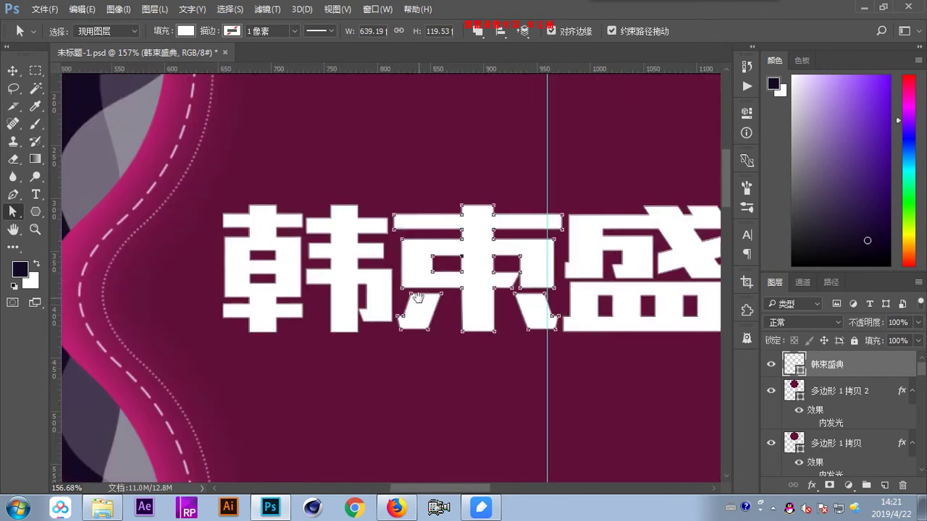
left_click(328, 308)
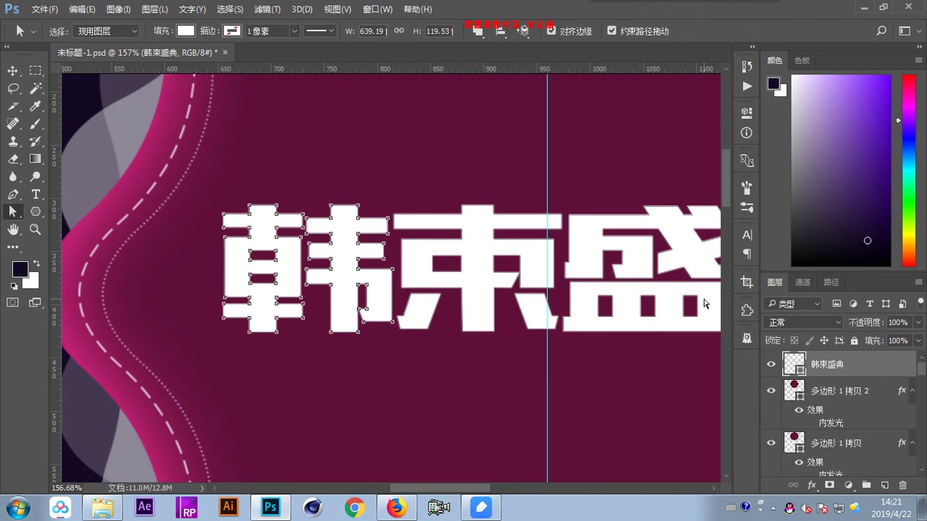
scroll(531, 335, "up", 5)
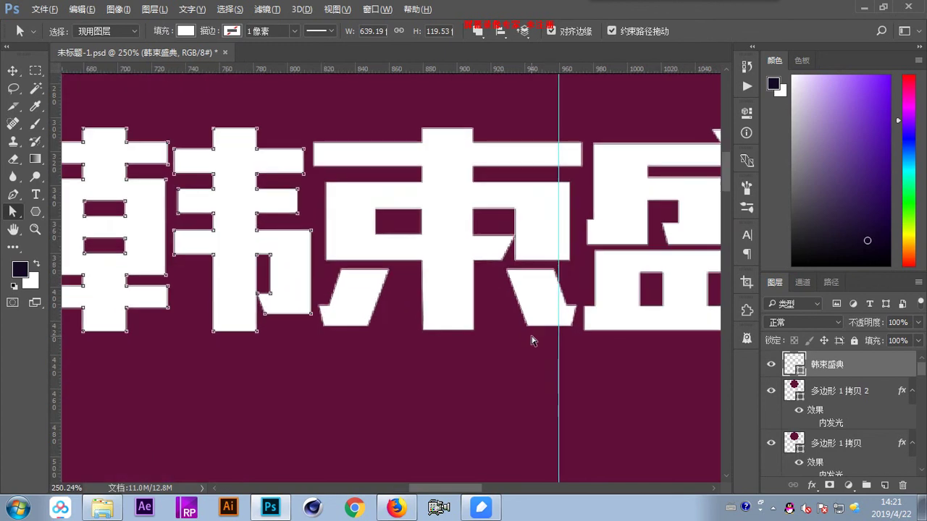
scroll(182, 244, "down", 6)
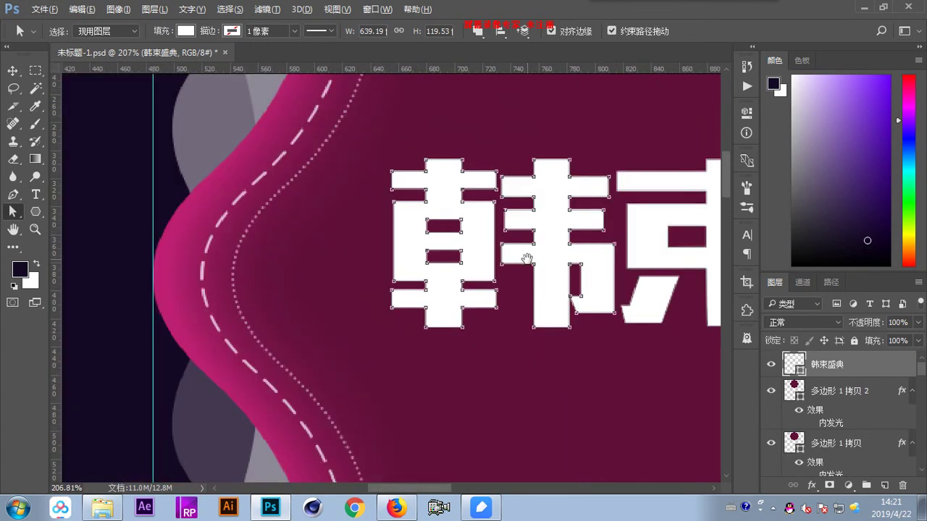
scroll(527, 264, "right", 5)
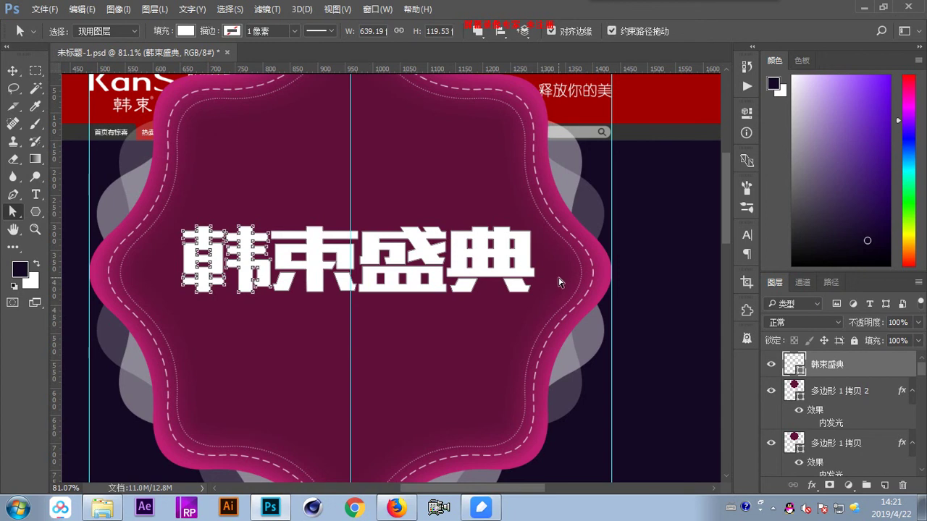
scroll(256, 274, "up", 3)
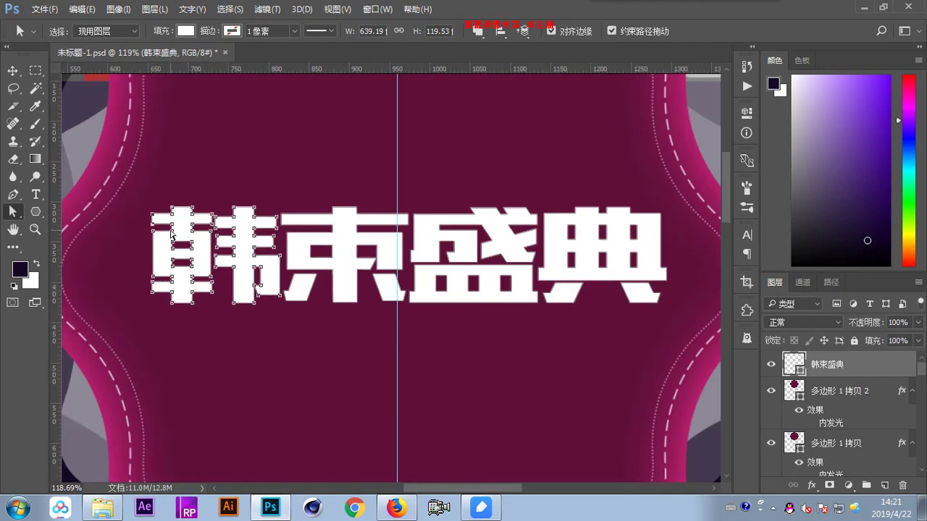
- Extend the left end of 韩's upper-left horizontal stroke outward by 80 pixels
key("shift+Left")
key("shift+Left")
key("shift+Left")
key("shift+Left")
key("shift+Left")
key("shift+Left")
key("shift+Left")
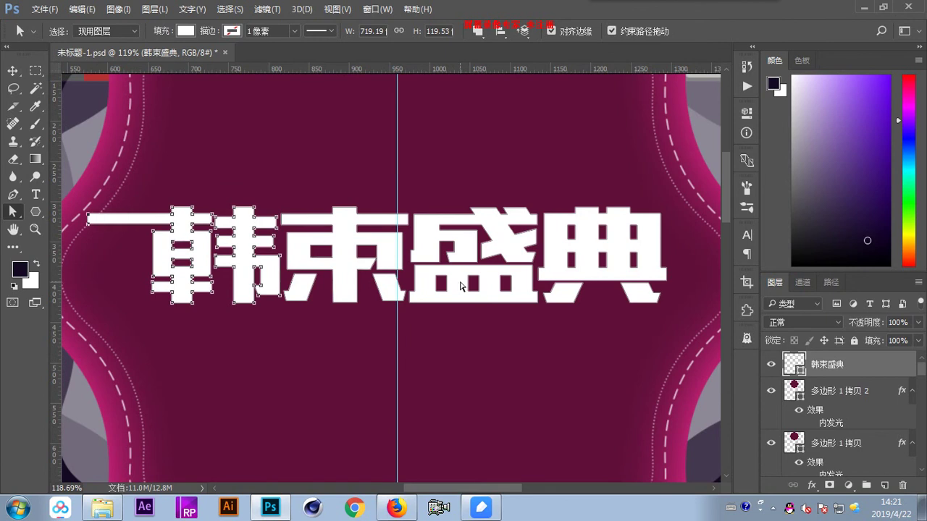
- Extend the right end of 典's long horizontal stroke outward by 90 pixels, and finish editing the title's path
left_click_drag(461, 286, 427, 293)
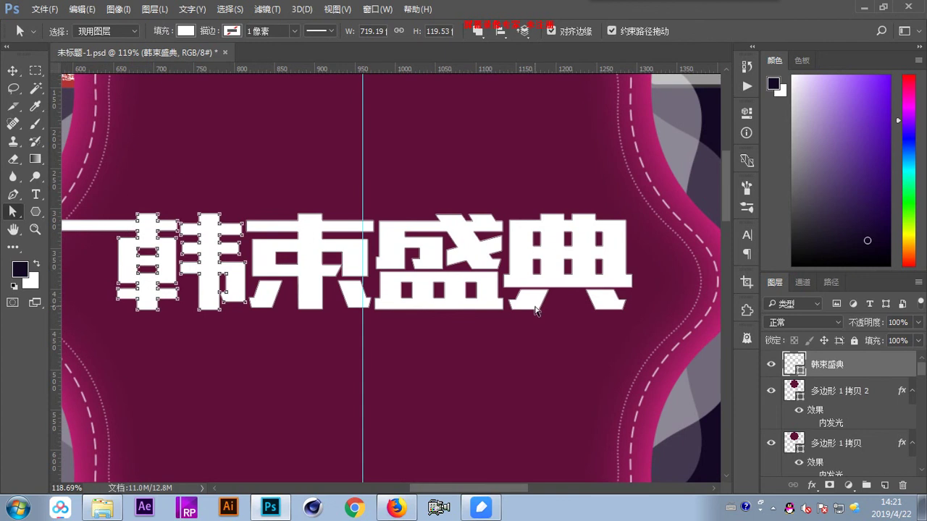
left_click(616, 286)
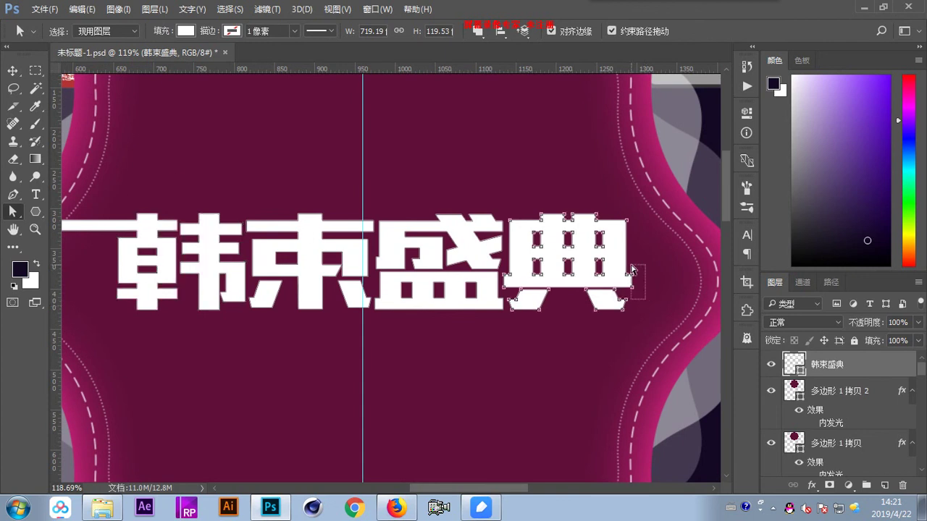
key("shift+Right")
key("shift+Right")
key("shift+Right")
key("shift+Right")
key("shift+Right")
key("shift+Right")
key("shift+Right")
key("shift+Right")
key("shift+Right")
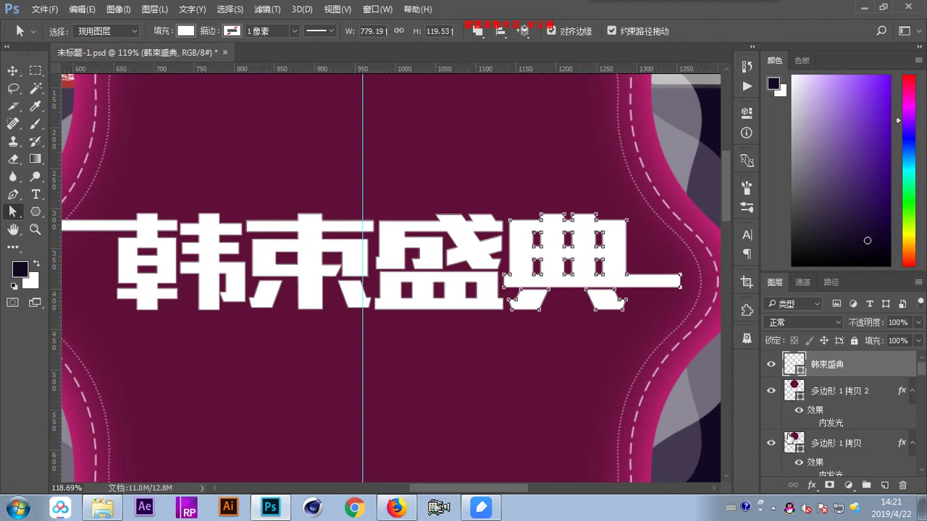
key("Return")
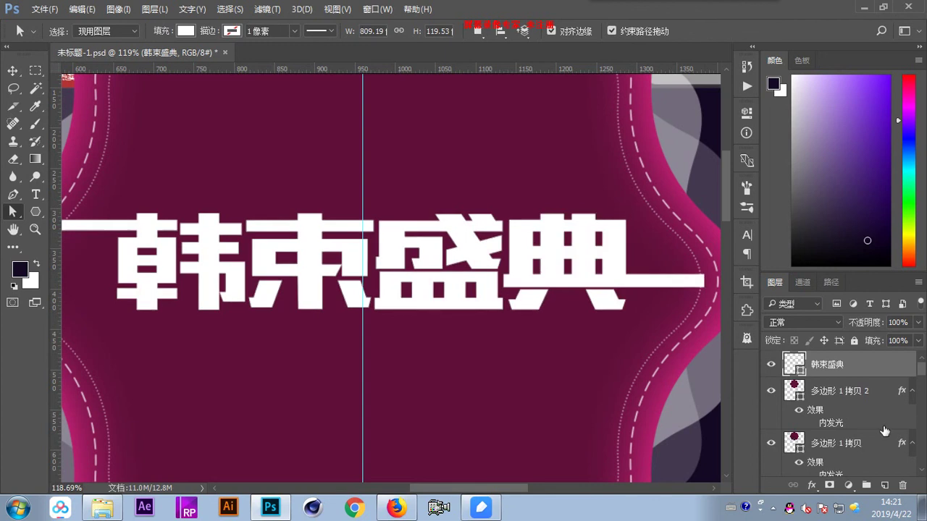
- Check the extended title strokes against the badge frame, and examine the outlines of 束 and 韩
scroll(528, 292, "down", 1)
scroll(528, 293, "down", 2)
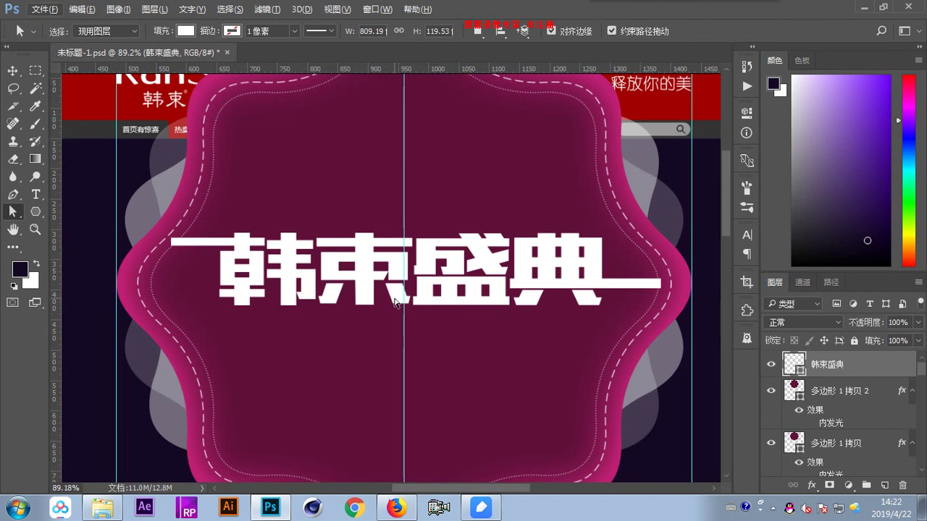
left_click(370, 275)
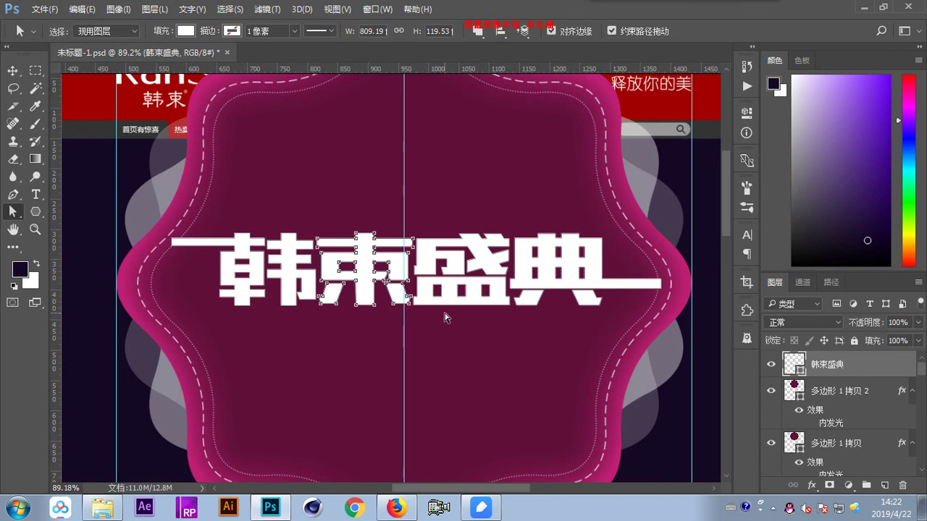
scroll(444, 312, "up", 5)
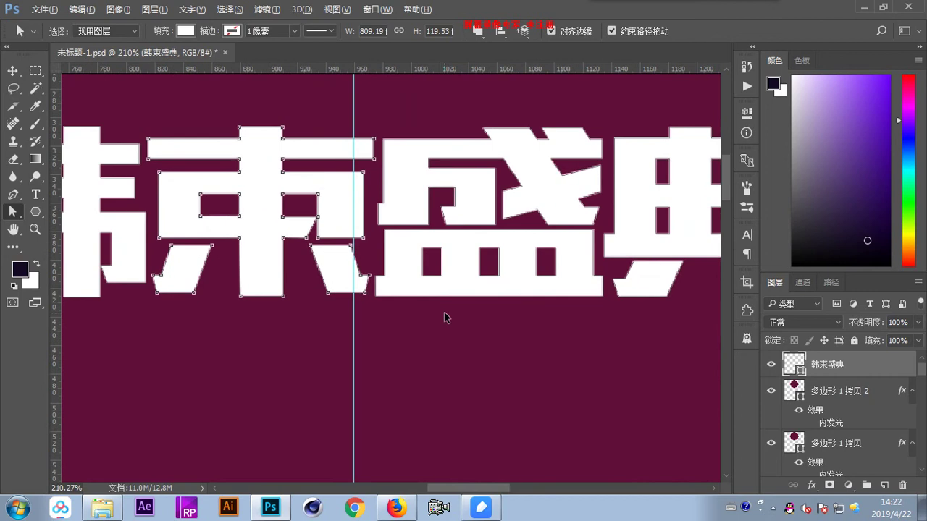
scroll(444, 313, "down", 3)
scroll(226, 291, "down", 1)
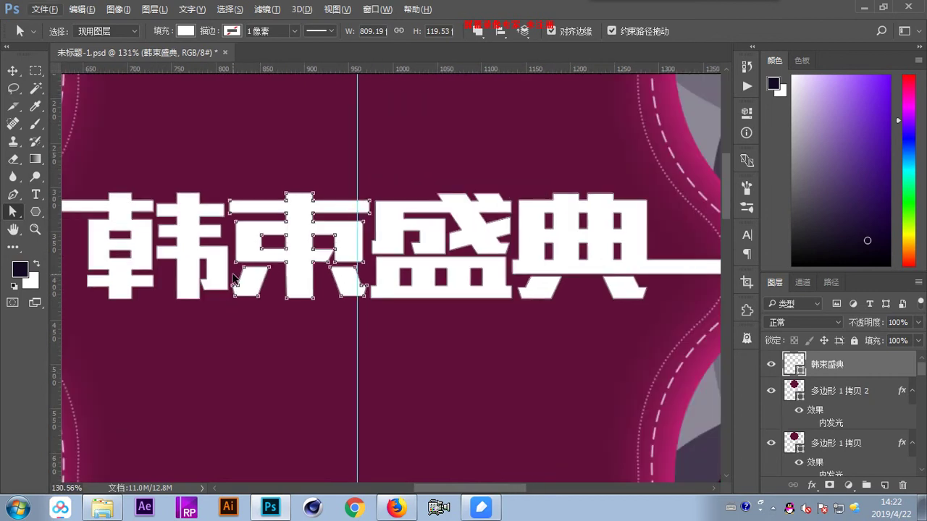
scroll(345, 292, "up", 1)
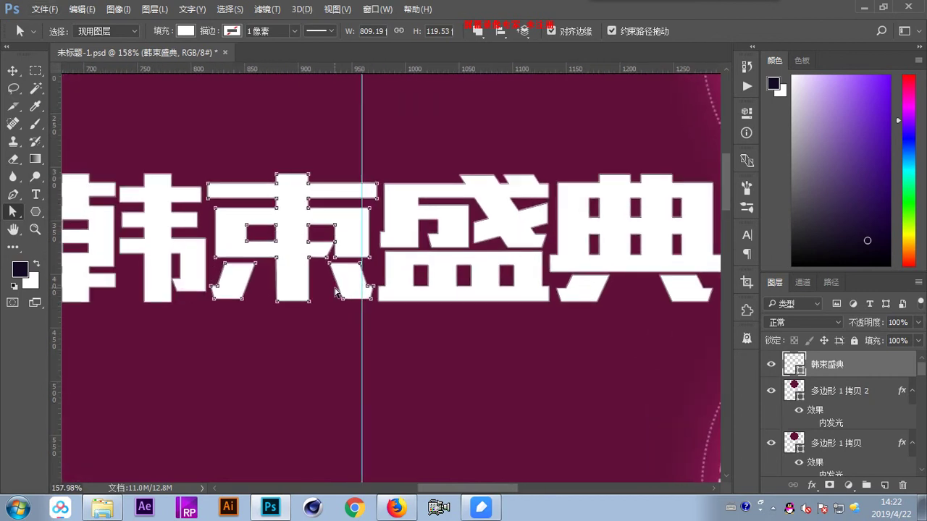
left_click(112, 214)
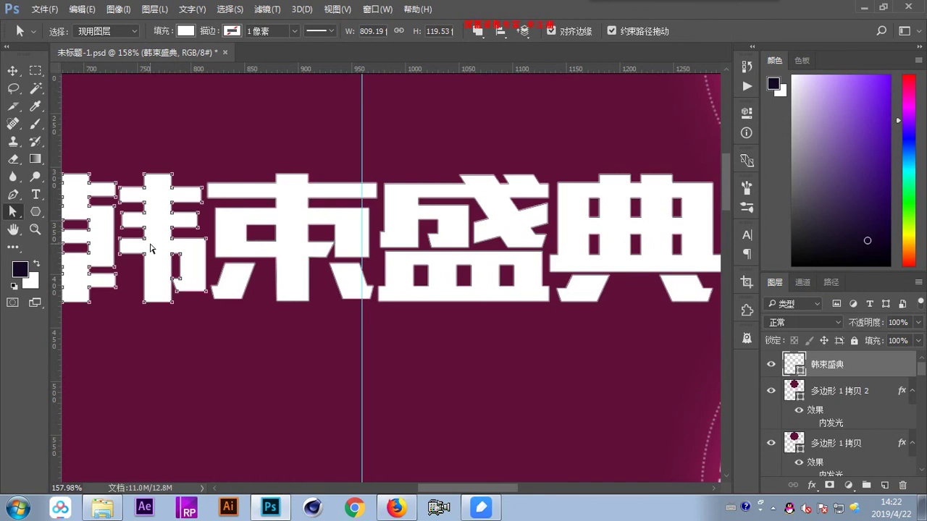
scroll(151, 248, "down", 1)
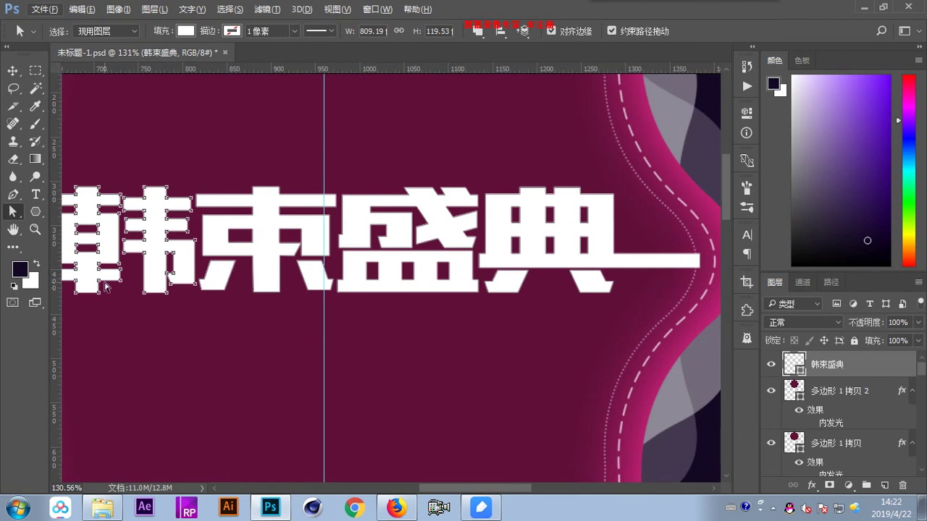
scroll(151, 267, "up", 2)
left_click_drag(151, 267, 360, 268)
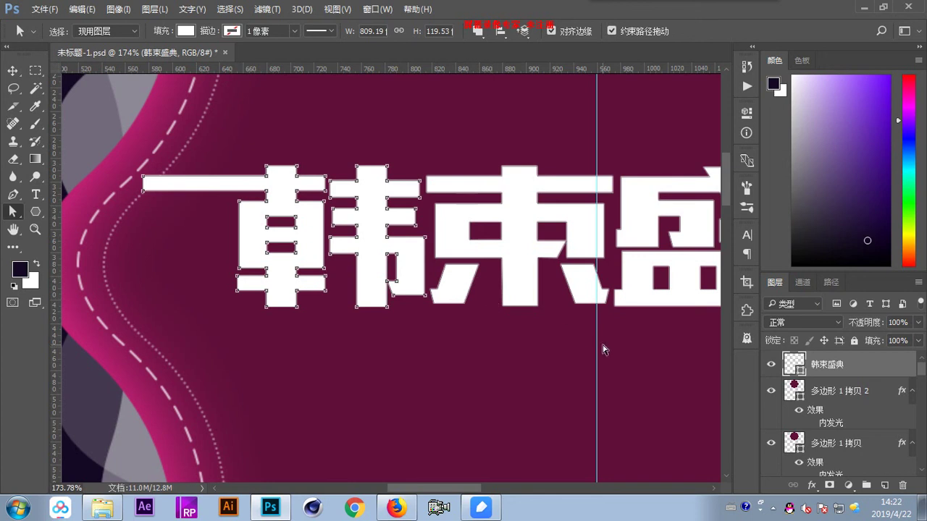
- Compare the neighbouring stroke ends of 韩 and 束 up close, including 韩's lower-right hook and 束's lower-left stroke
scroll(534, 339, "up", 3)
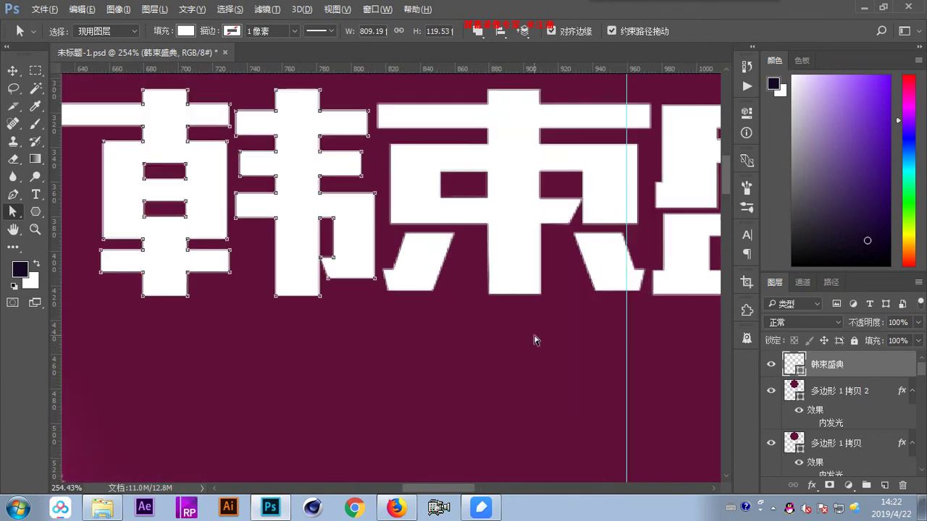
scroll(534, 339, "up", 3)
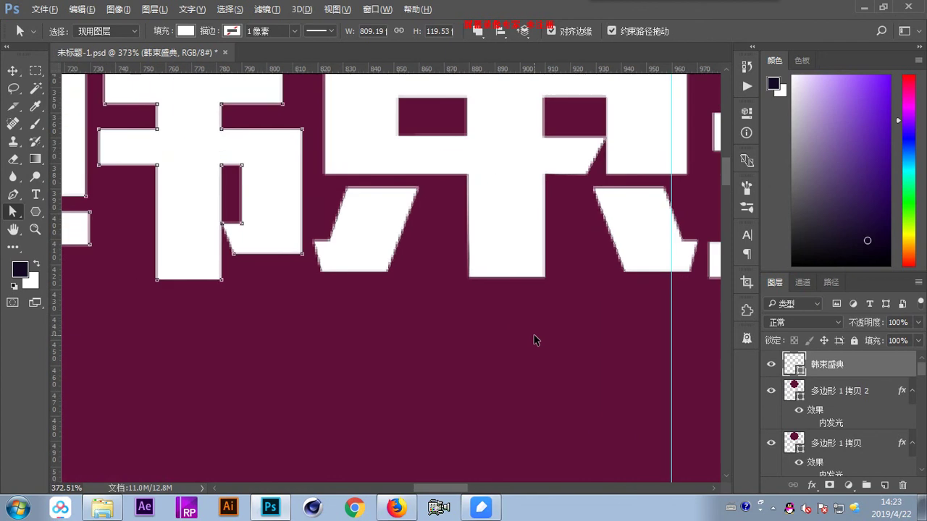
left_click_drag(437, 286, 506, 371)
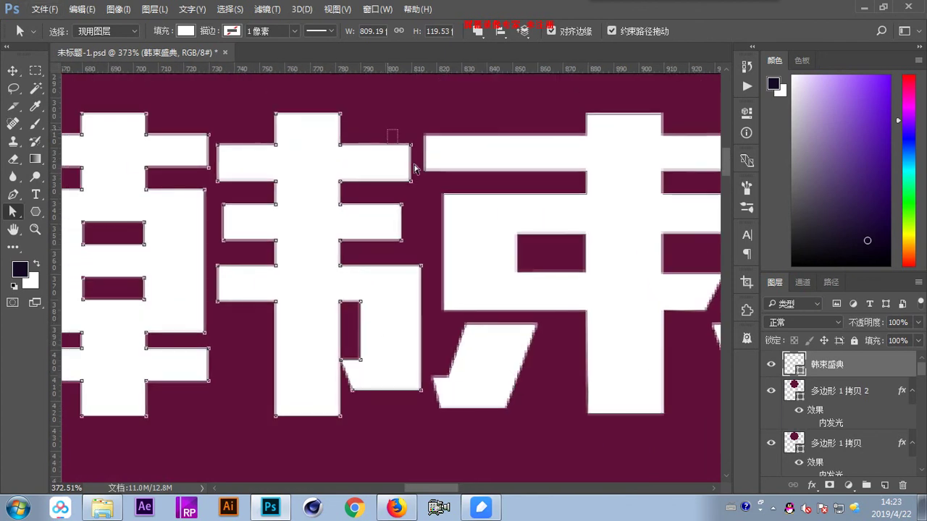
left_click_drag(387, 136, 434, 201)
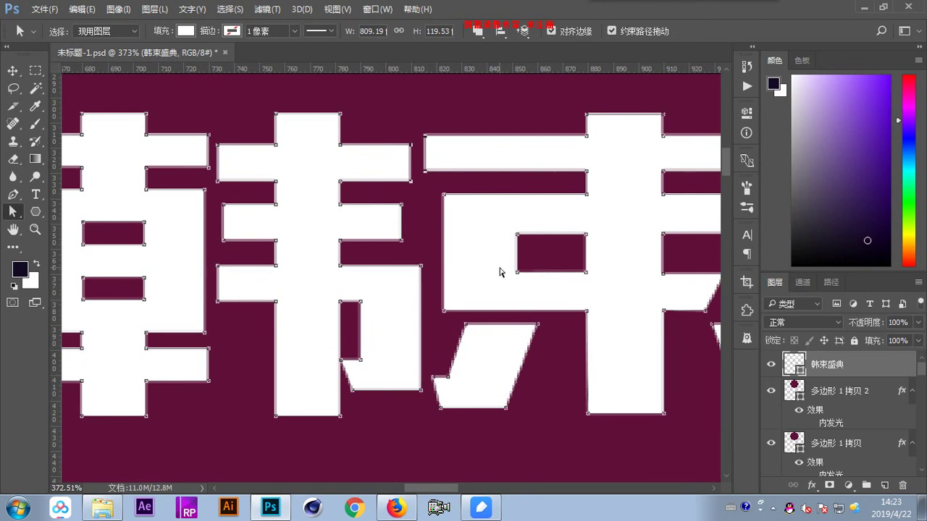
left_click(366, 347)
scroll(378, 374, "right", 2)
scroll(321, 333, "up", 1)
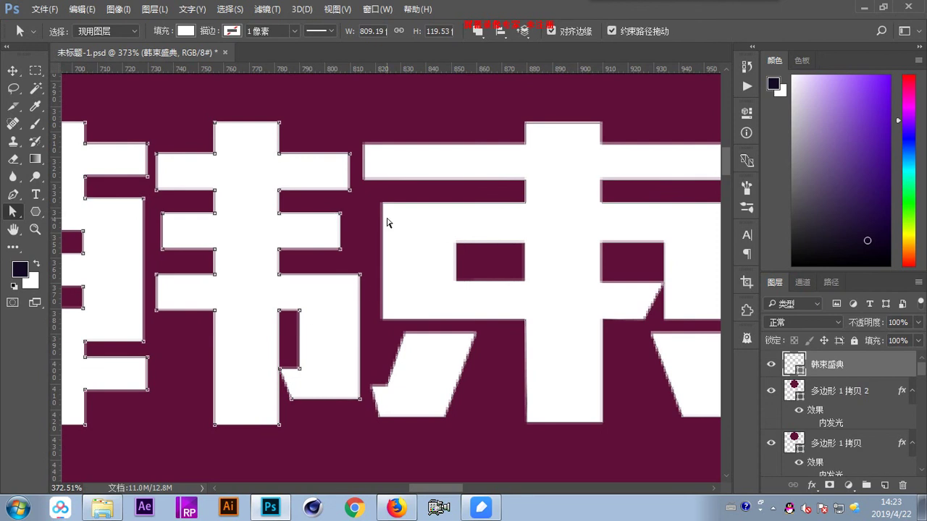
mouse_move(322, 207)
left_mouse_down()
mouse_move(354, 259)
mouse_move(457, 259)
left_mouse_up()
left_click_drag(337, 401, 310, 348)
left_click(337, 294)
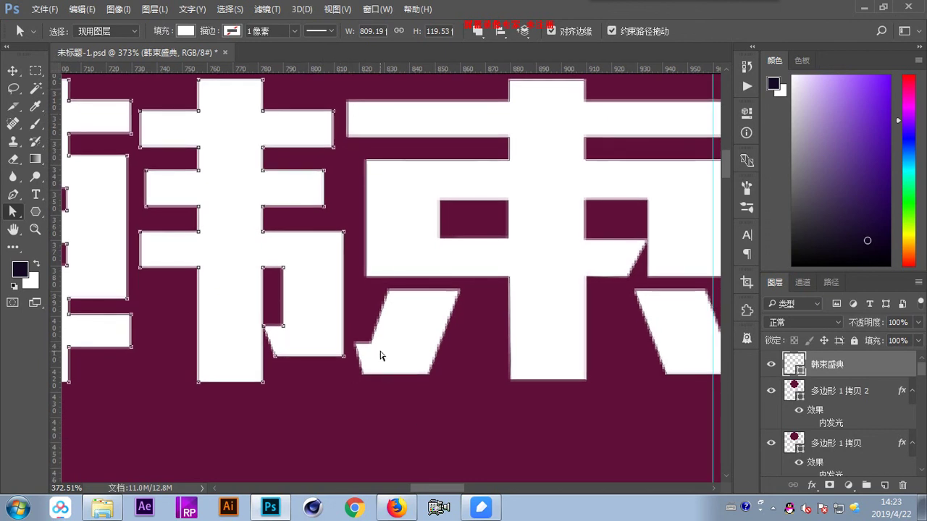
left_click(354, 338)
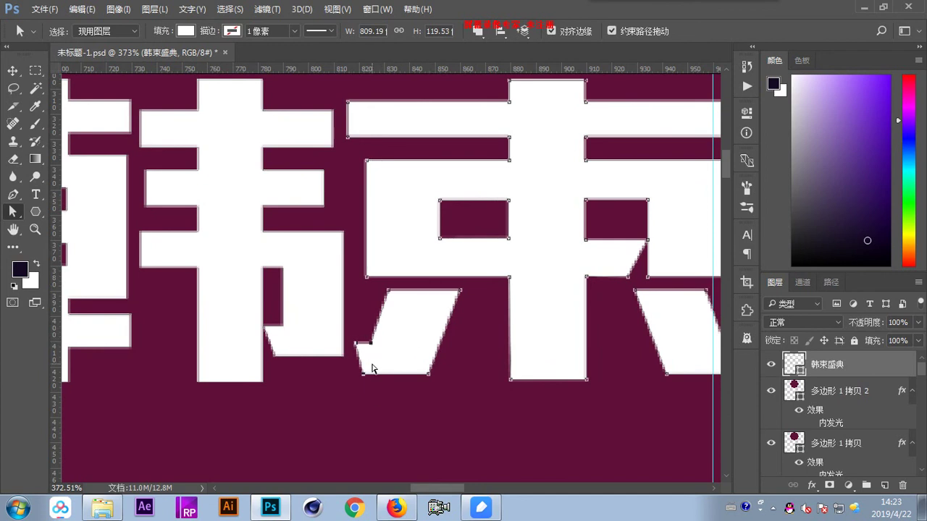
- Delete the two anchor points that form the hook on the inner side of 韩's lower-right stroke
left_click(319, 344)
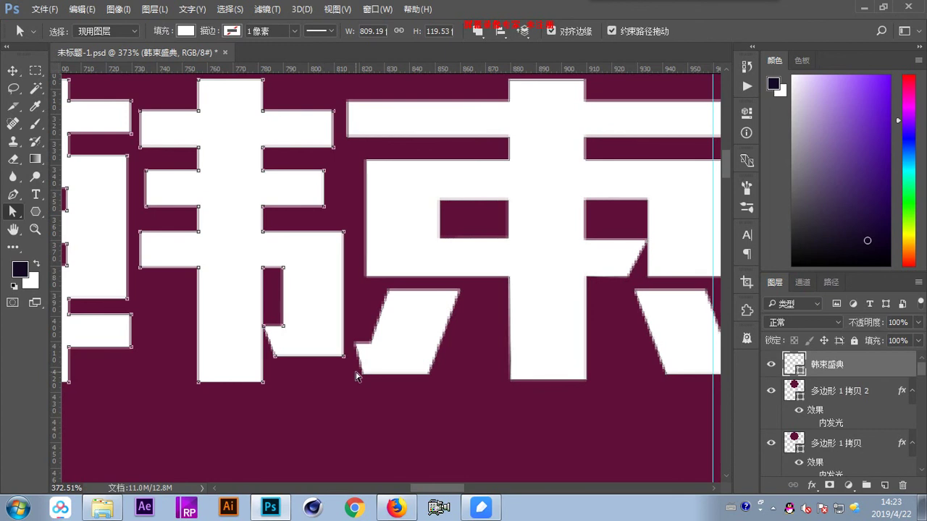
scroll(355, 375, "up", 4)
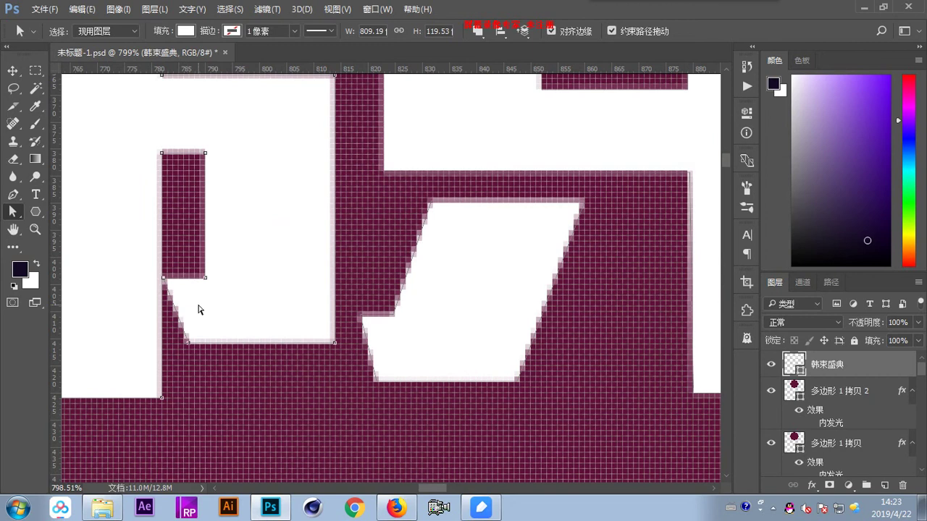
key("Delete")
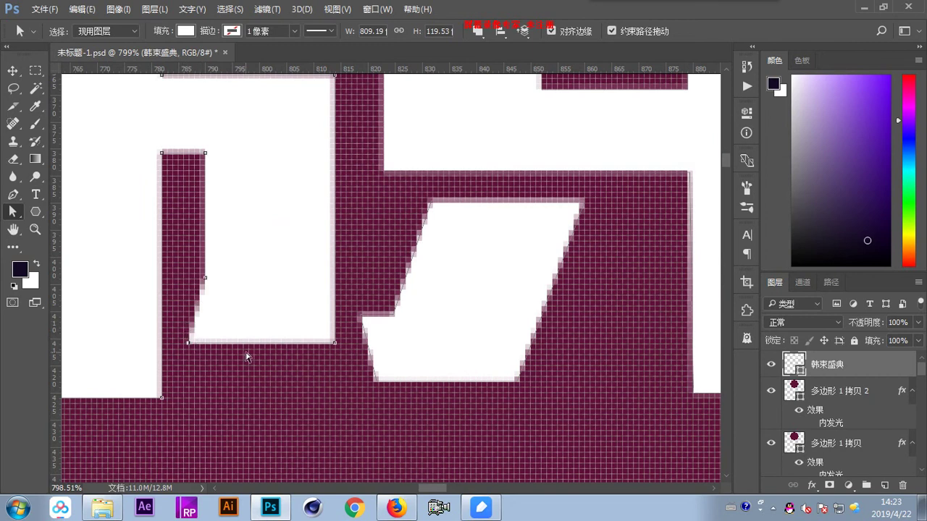
left_click(205, 278)
key("Delete")
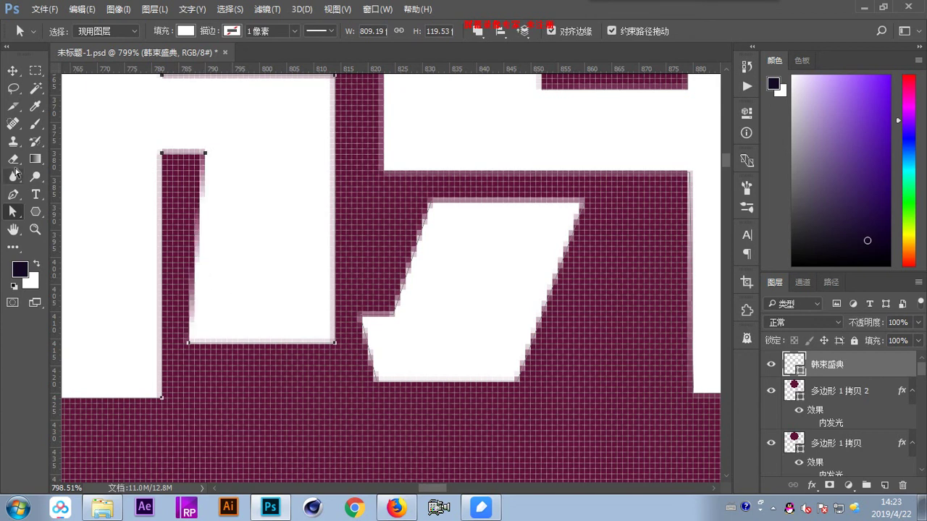
- Move the lower-left anchor of 韩's lower-right stroke three pixels right to make its edge vertical, and extend the stroke's bottom edge down 10 pixels
left_click(12, 194)
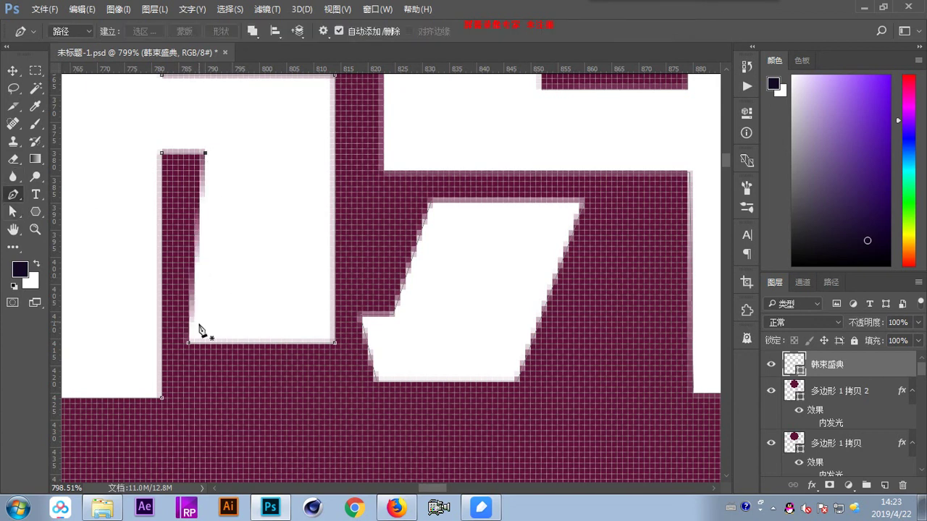
key("a")
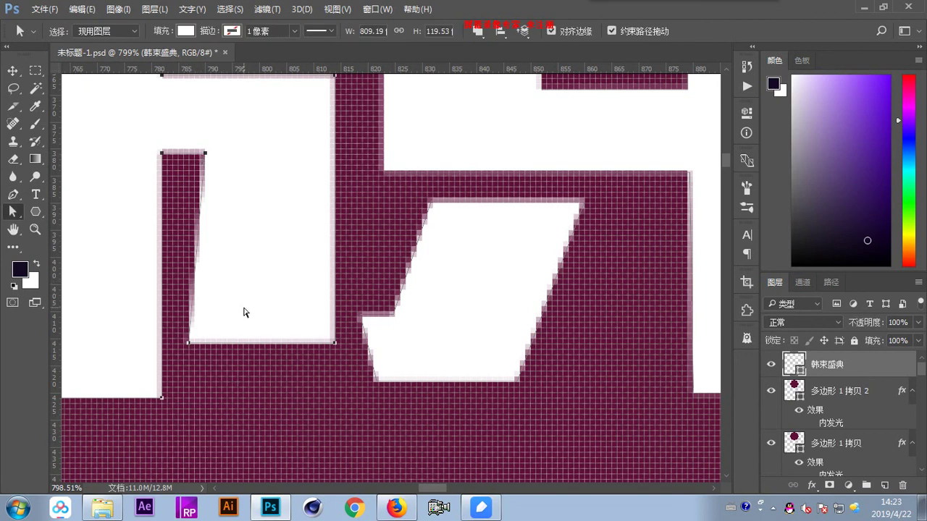
left_click_drag(188, 343, 193, 342)
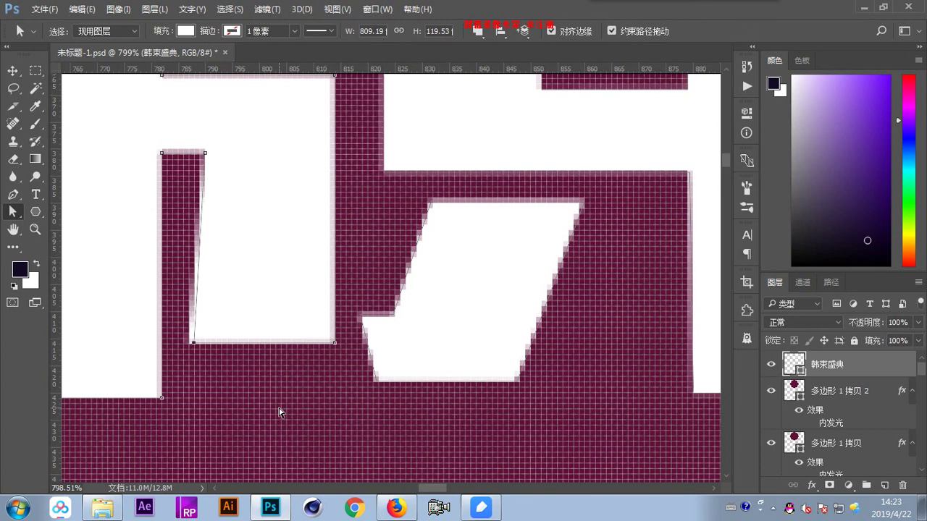
key("Right")
key("Right")
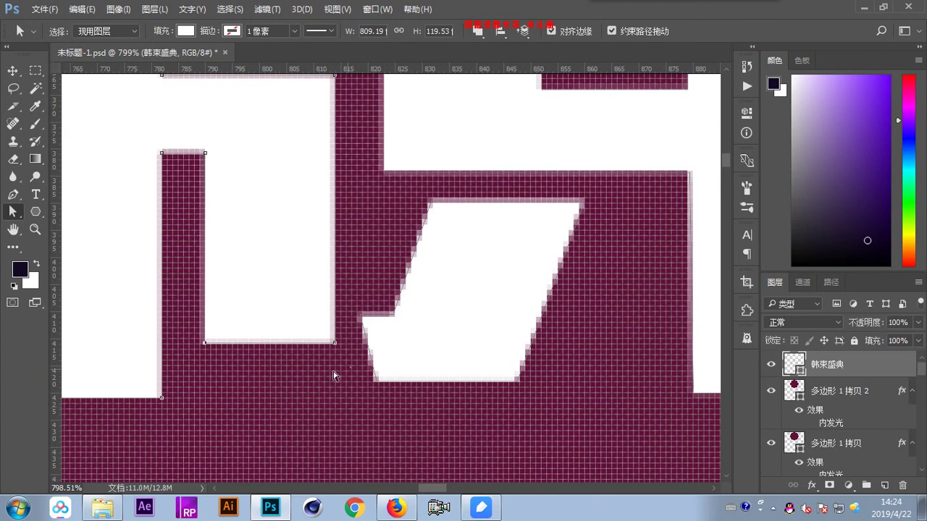
key("shift+Down")
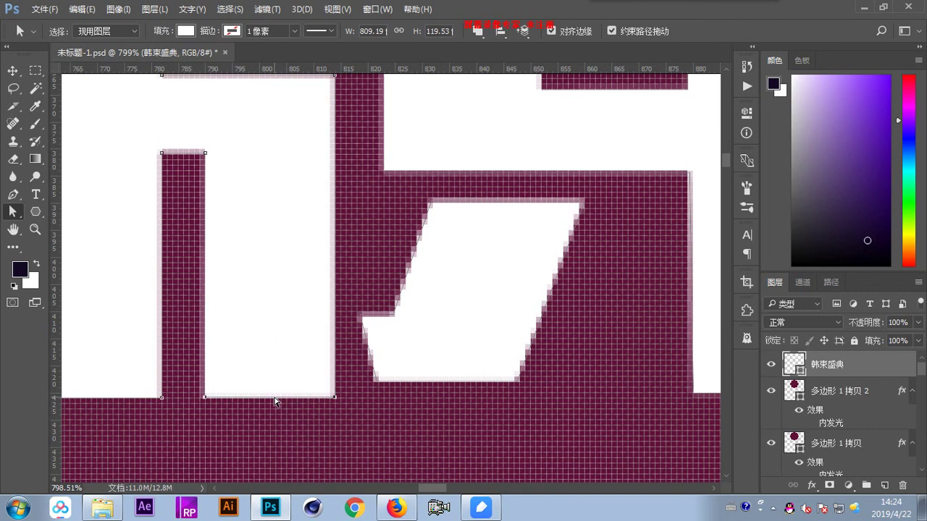
- Move the lower anchors of 束's lower-left stroke down three pixels, level with the bottom of 韩's lower-right stroke
key("Up")
key("Down")
left_click(524, 269)
left_click_drag(545, 414, 355, 305)
left_click_drag(565, 424, 355, 293)
key("Down")
key("Down")
key("Down")
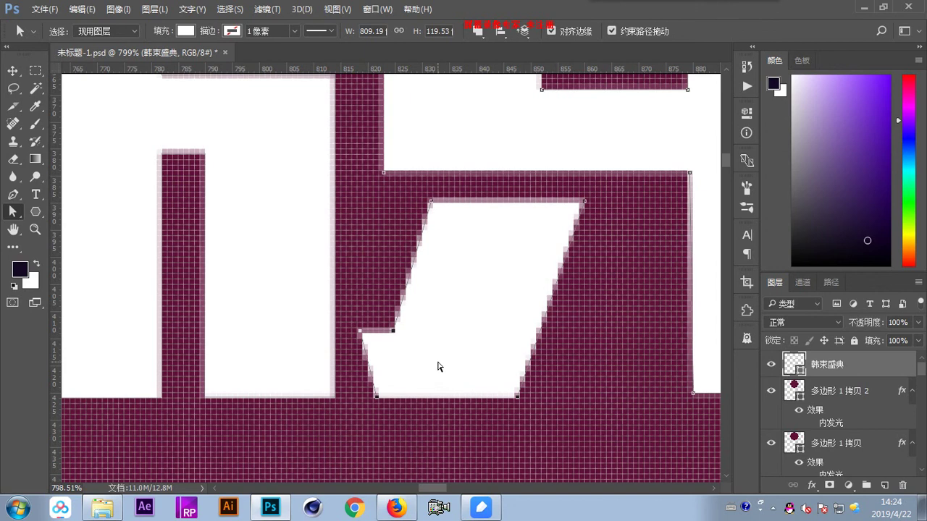
- Extend the left end of 束's lower-left stroke about 14 pixels left so it overlaps 韩's lower-right stroke
left_click_drag(386, 70, 413, 17)
left_click(384, 359)
left_click_drag(347, 313, 387, 419)
key("shift+Left")
key("Left")
key("Left")
key("Left")
key("Left")
key("Left")
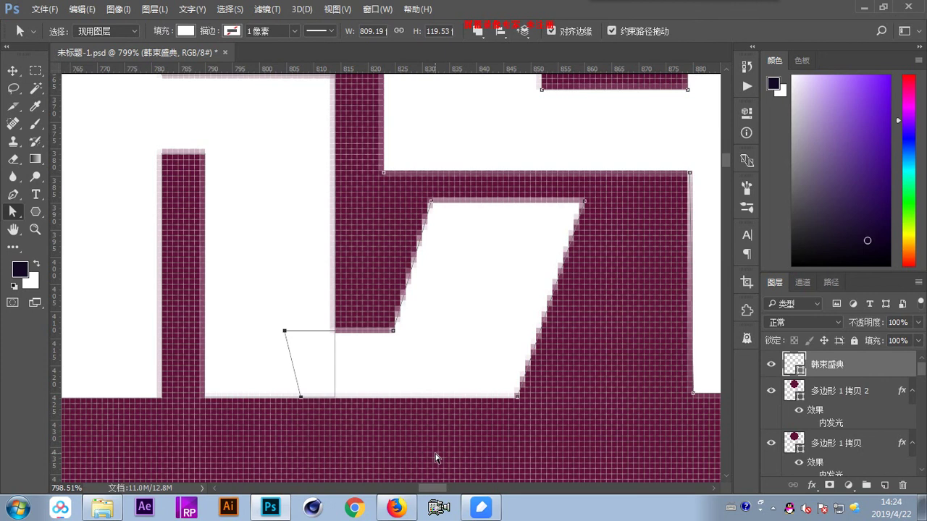
left_click(436, 456)
scroll(436, 449, "down", 3)
scroll(436, 450, "down", 5)
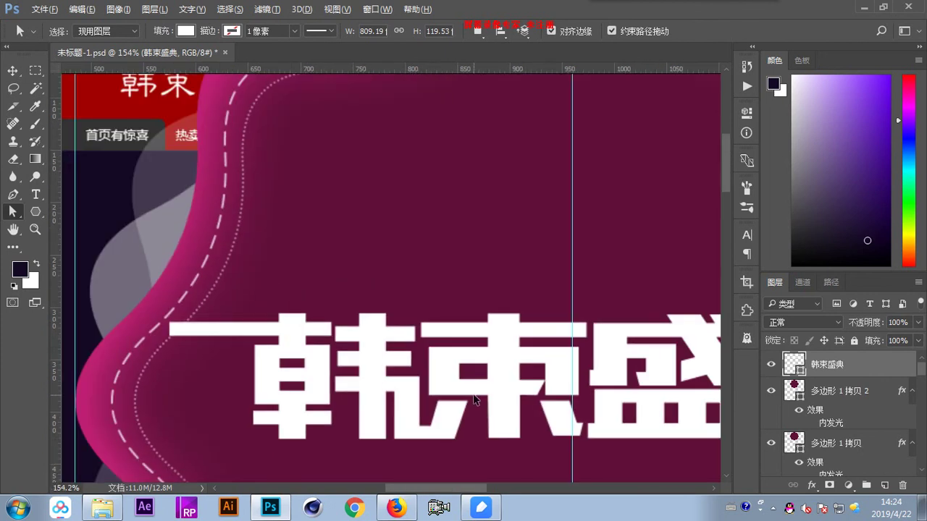
- Try extending the right end of 束's top horizontal stroke 10 pixels right into 盛
scroll(442, 384, "up", 3)
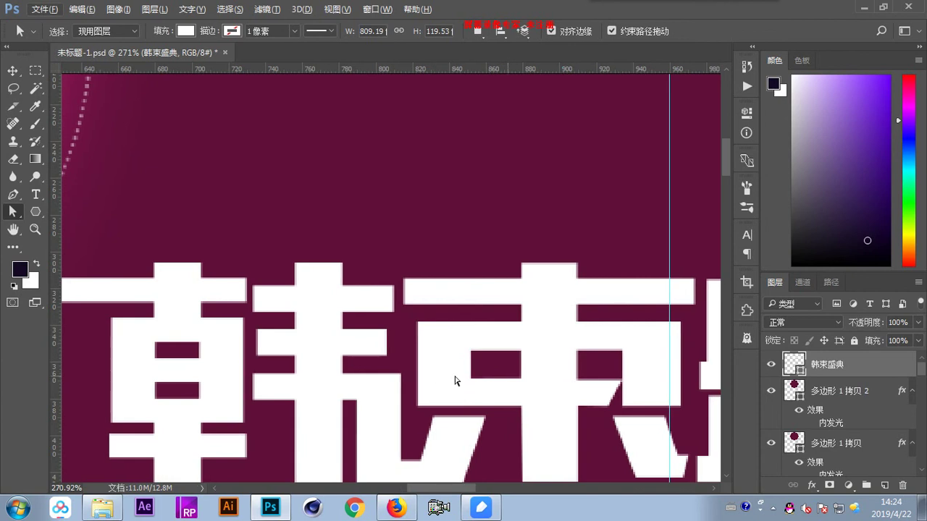
left_click_drag(455, 381, 236, 361)
left_click_drag(395, 388, 361, 383)
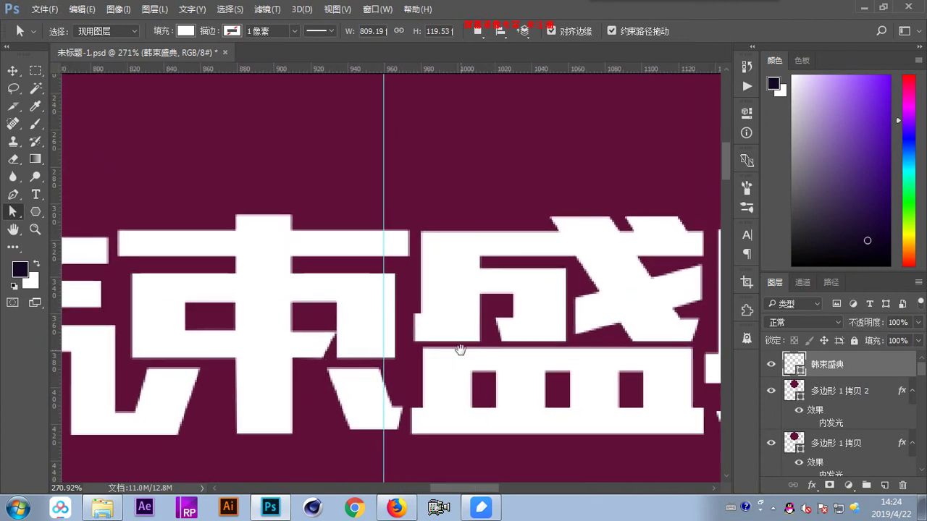
scroll(507, 366, "up", 2)
scroll(500, 373, "down", 2)
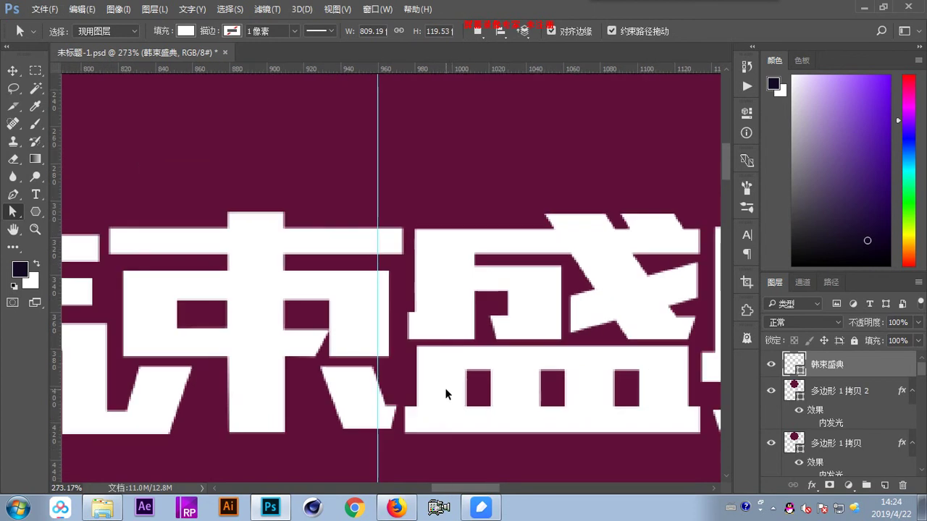
left_click(382, 252)
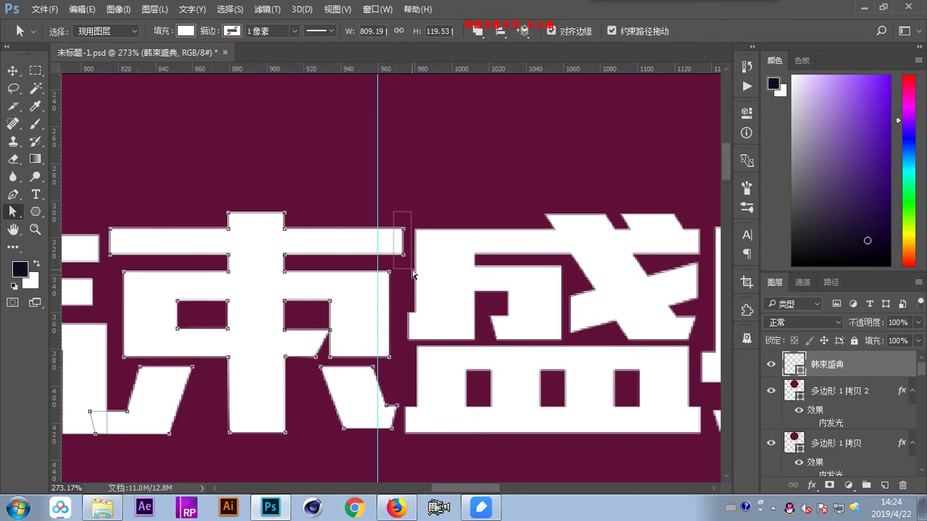
left_click(413, 274)
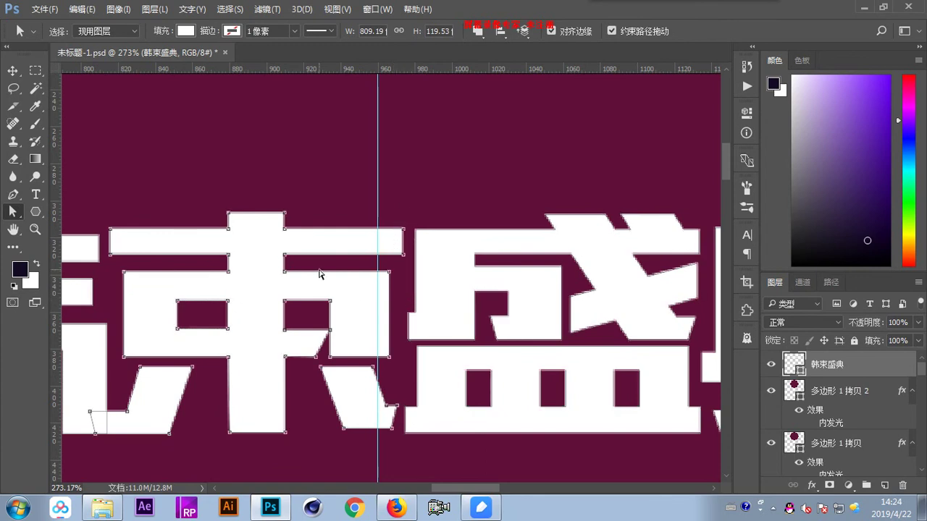
left_click(390, 397)
left_click_drag(391, 216, 410, 269)
mouse_move(393, 217)
left_mouse_down()
mouse_move(399, 239)
mouse_move(416, 231)
left_mouse_up()
key("shift+Right")
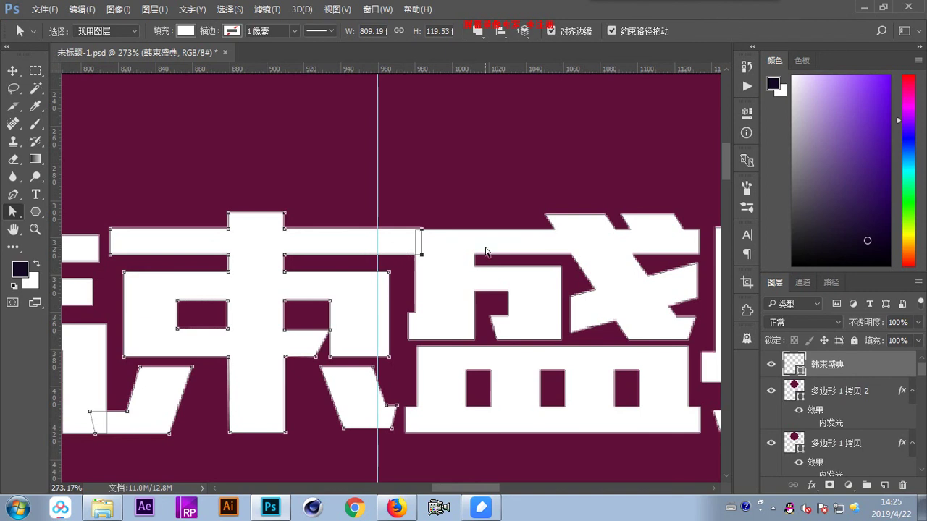
- Move the right end of 束's top horizontal stroke 20 pixels left, clear of 盛
left_click(507, 235)
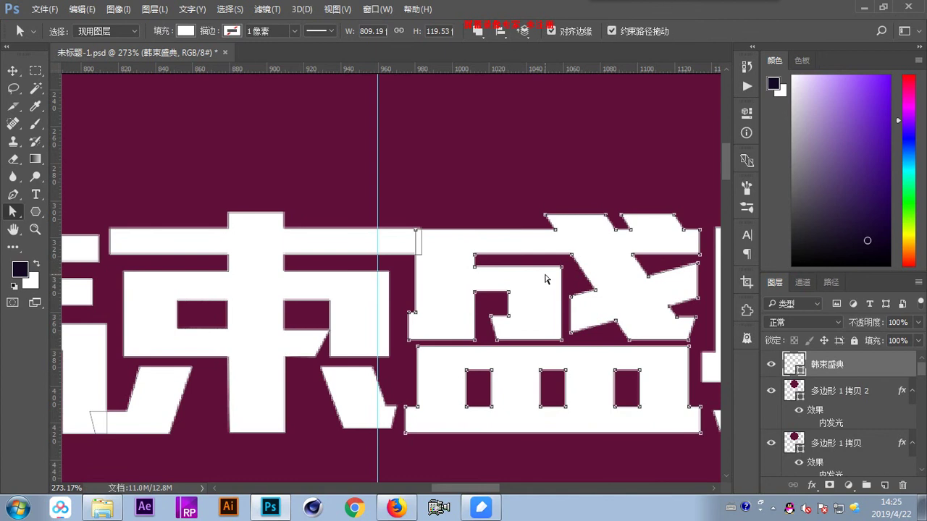
scroll(452, 277, "down", 2)
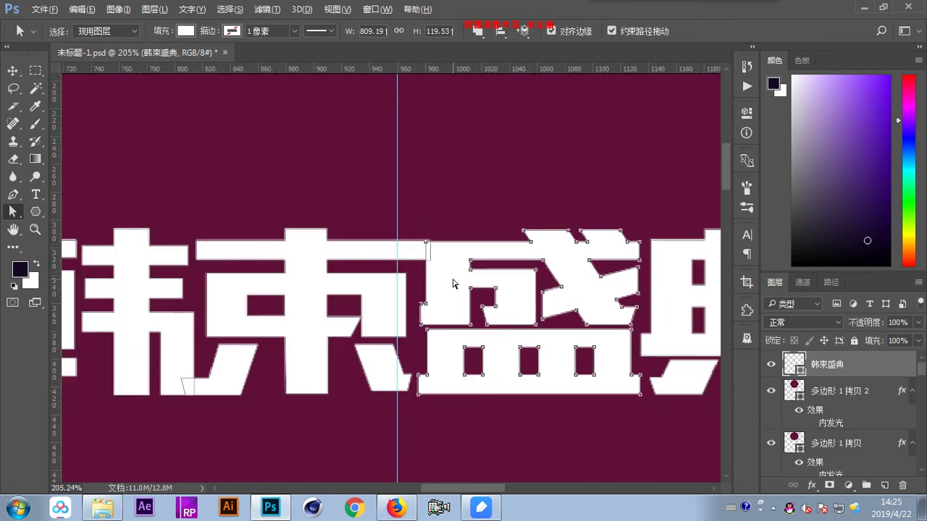
scroll(452, 282, "up", 2)
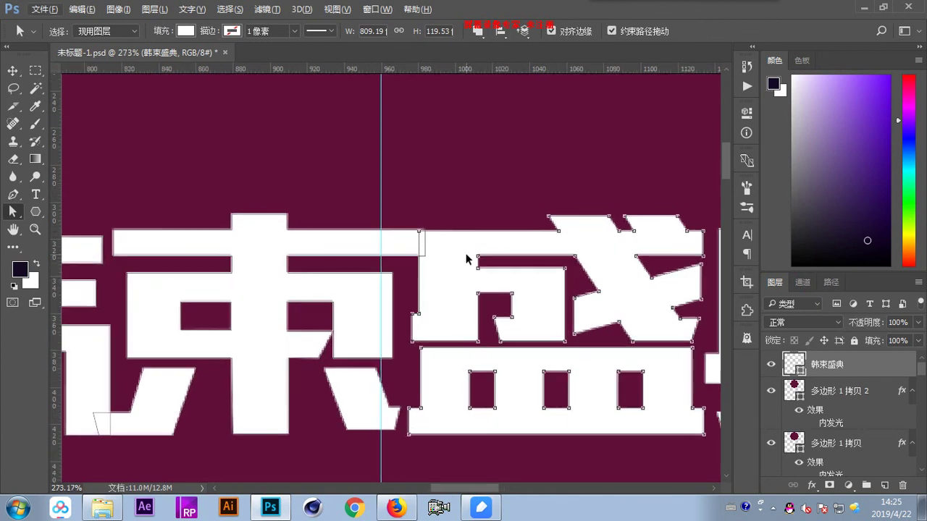
scroll(470, 261, "up", 2)
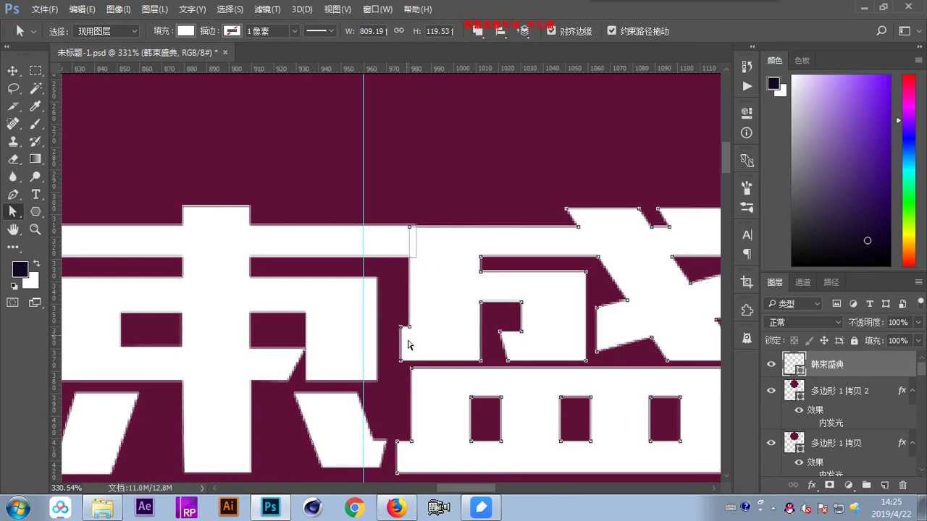
left_click_drag(409, 400, 377, 270)
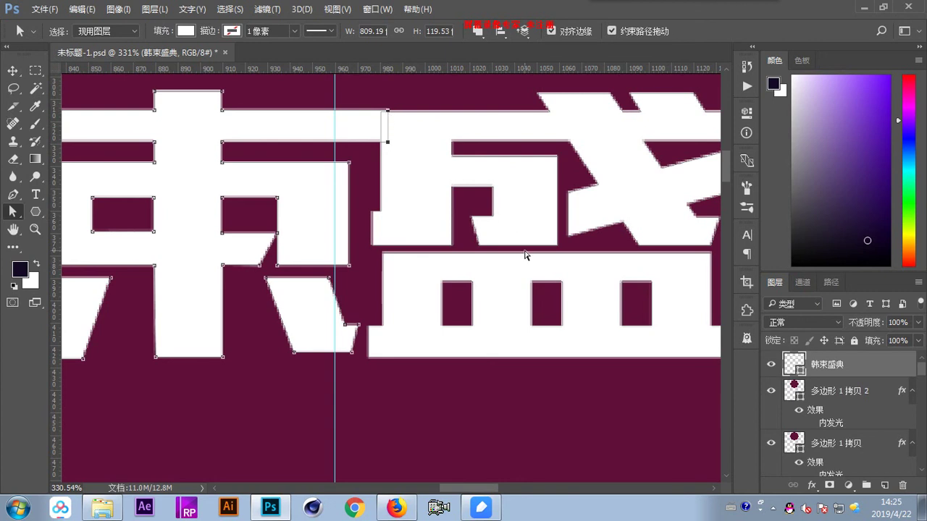
key("shift+Left")
key("shift+Left")
- Extend the hooked right end of 束's lower-right stroke 20 pixels right so it overlaps 盛's bottom stroke
scroll(205, 371, "left", 4)
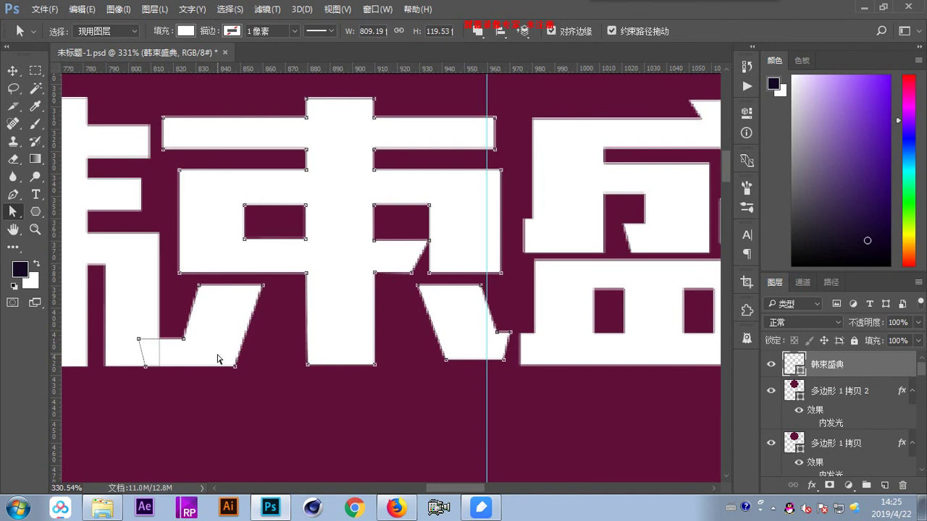
left_click_drag(502, 316, 515, 379)
key("shift+Right")
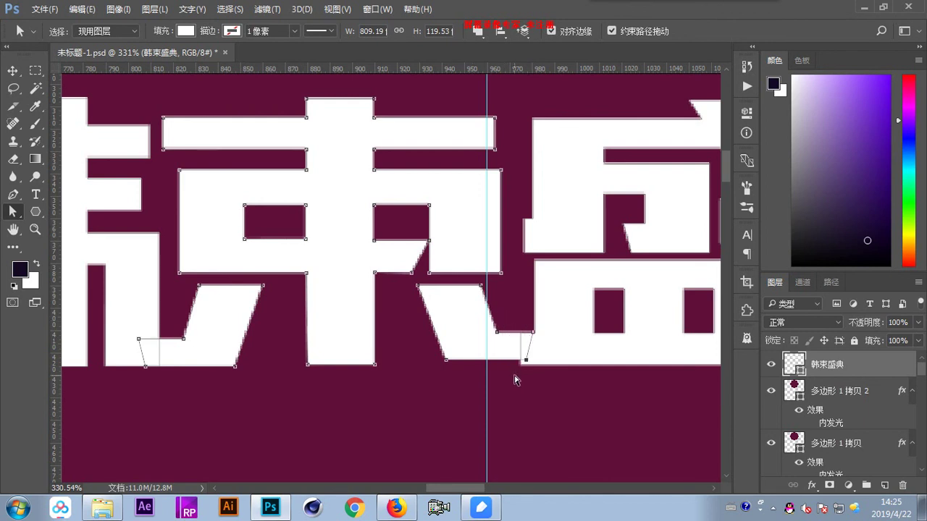
key("shift+Right")
- Extend the right end of 盛's bottom stroke 30 pixels right so it runs into 典's lower-left stroke
left_click_drag(569, 358, 302, 376)
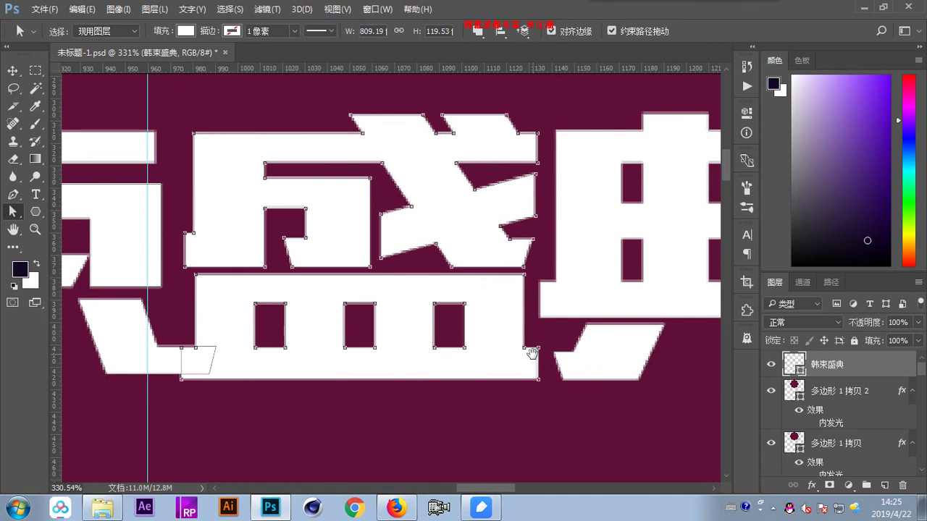
scroll(532, 352, "down", 1)
scroll(392, 374, "down", 1)
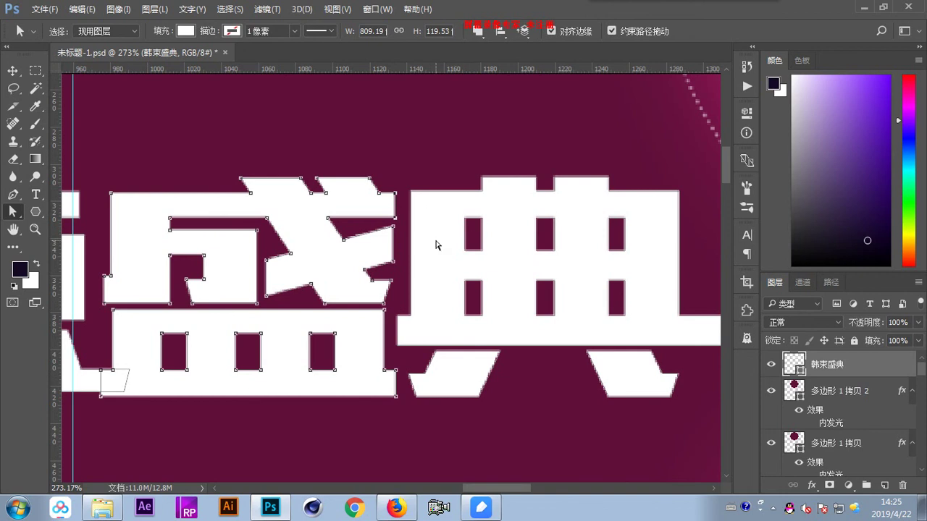
left_click_drag(391, 363, 403, 414)
key("shift+Right")
key("shift+Right")
key("shift+Right")
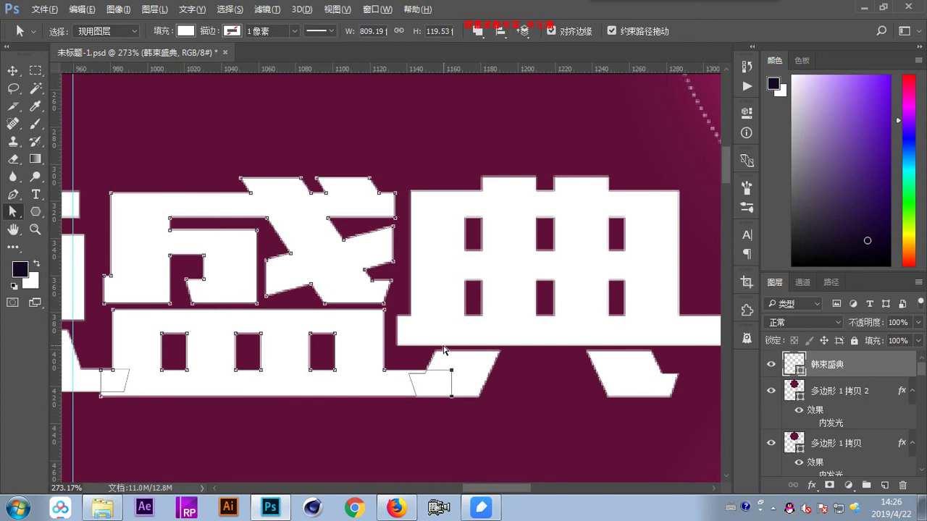
scroll(444, 350, "down", 5)
left_click(275, 409)
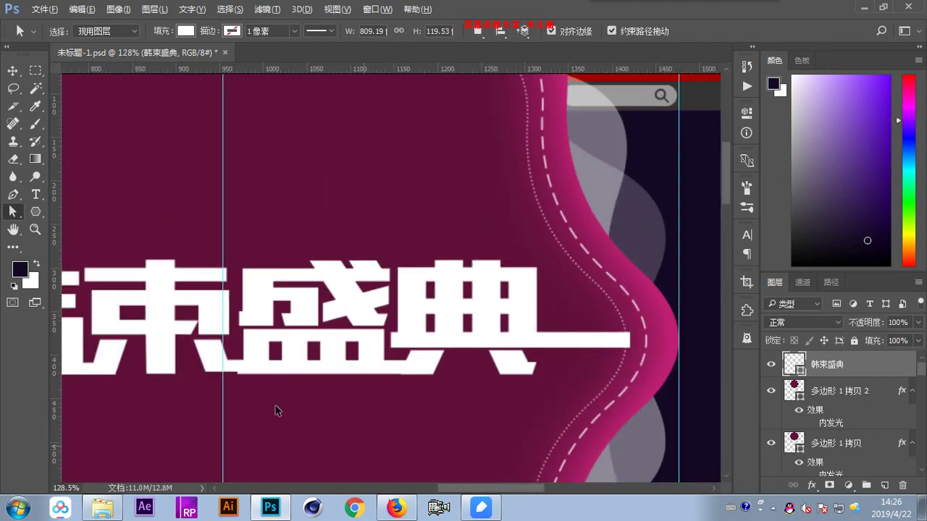
- Place two horizontal guides, one along the top edge and one along the bottom edge of the 韩束盛典 title
scroll(275, 411, "down", 1)
mouse_move(218, 353)
left_mouse_down()
mouse_move(465, 307)
mouse_move(453, 313)
left_mouse_up()
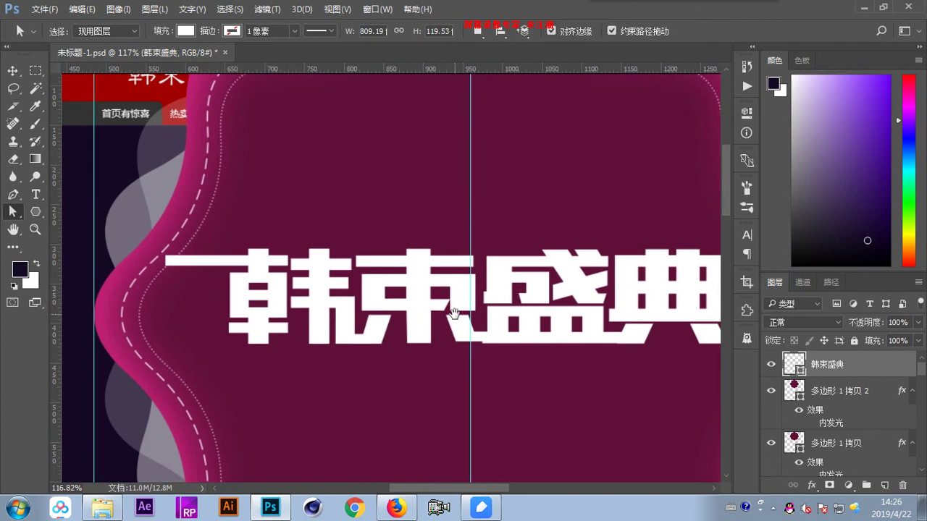
left_click(420, 339)
scroll(516, 364, "up", 4)
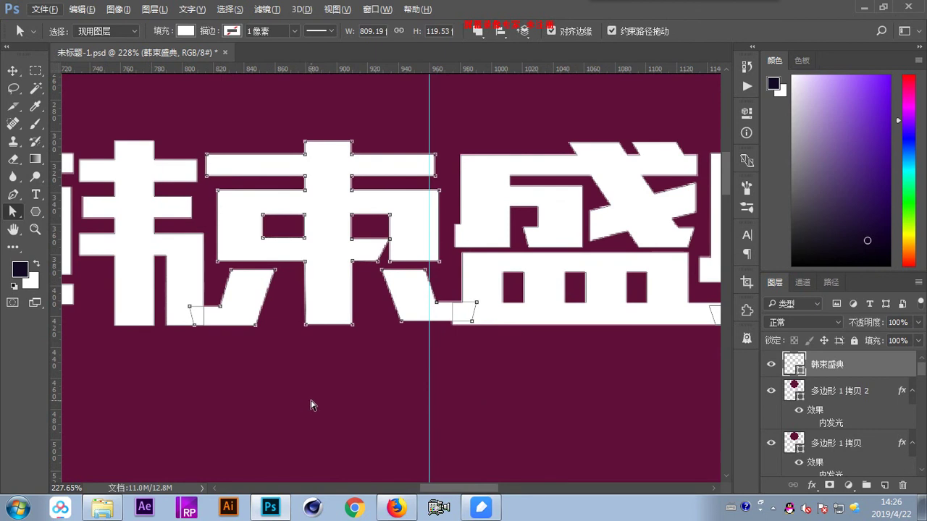
scroll(311, 404, "down", 4)
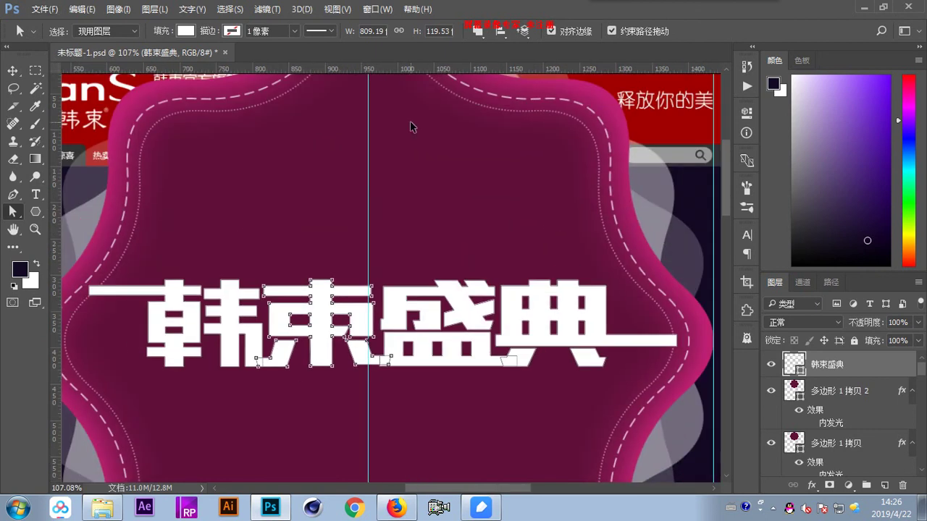
left_click_drag(387, 71, 386, 279)
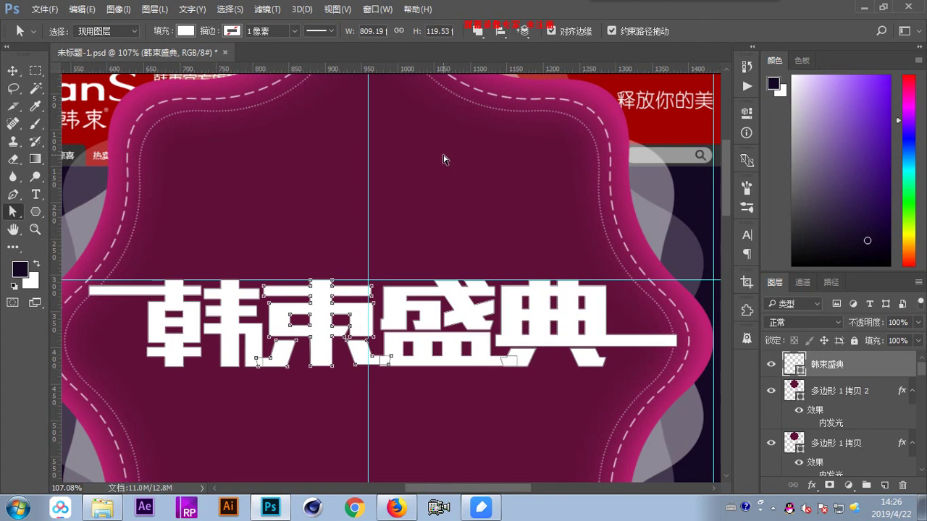
left_click_drag(426, 69, 432, 368)
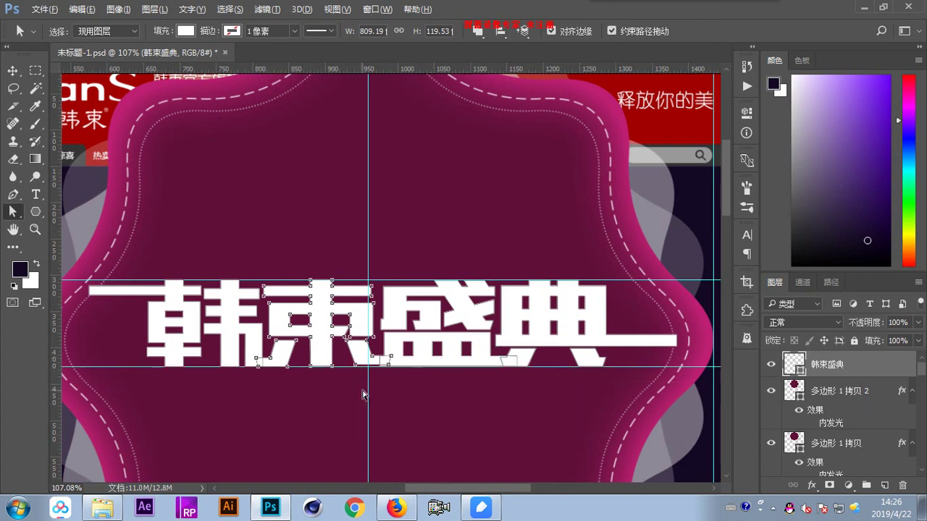
- Check the bottom edges of all four characters against the lower guide, from 韩 across to 典
scroll(362, 394, "up", 6)
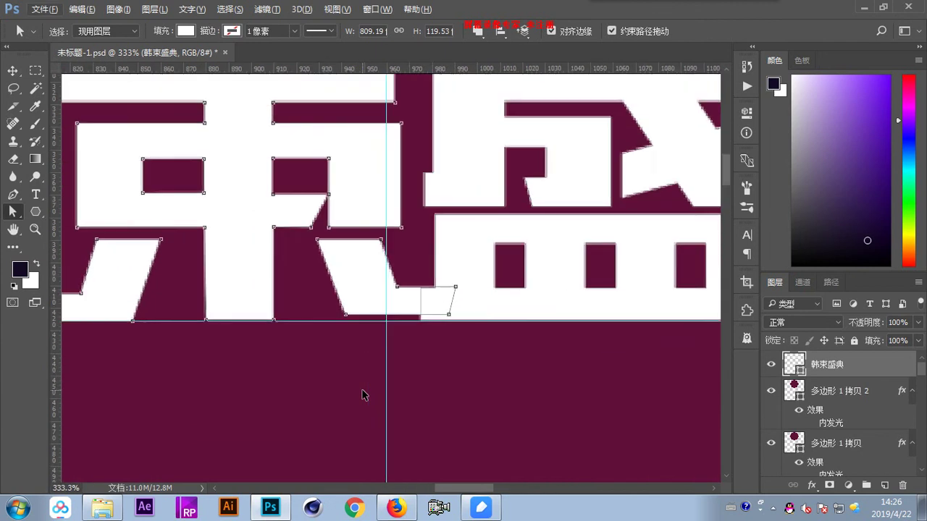
left_click_drag(362, 368, 647, 369)
left_click_drag(326, 382, 422, 379)
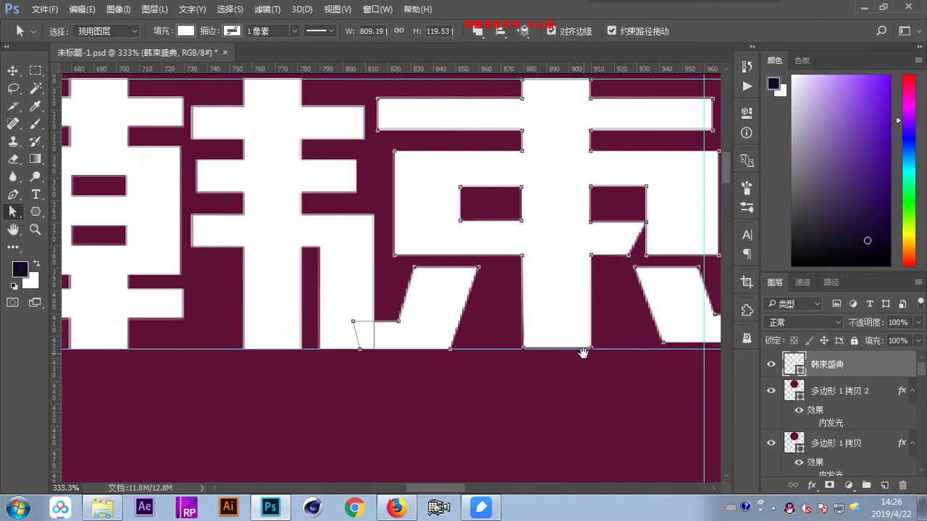
left_click_drag(615, 352, 448, 354)
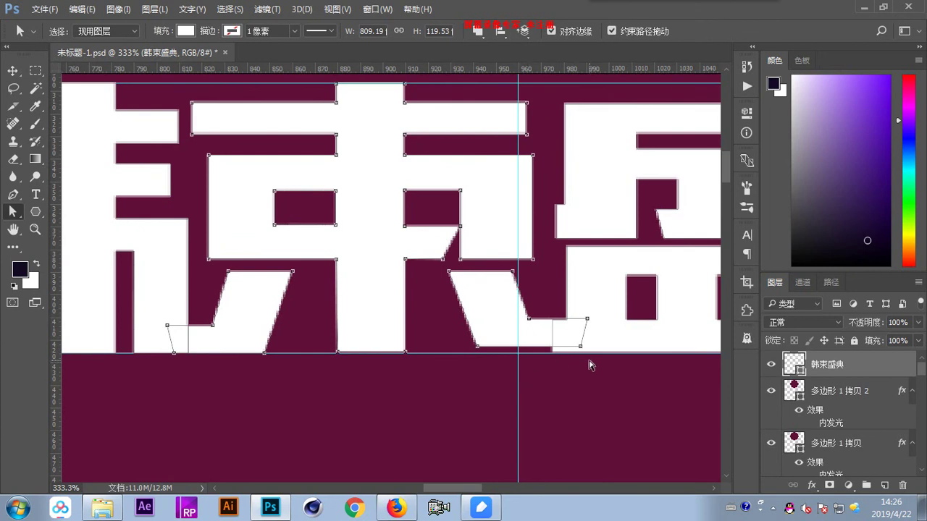
left_click_drag(589, 364, 306, 354)
left_click_drag(669, 362, 260, 380)
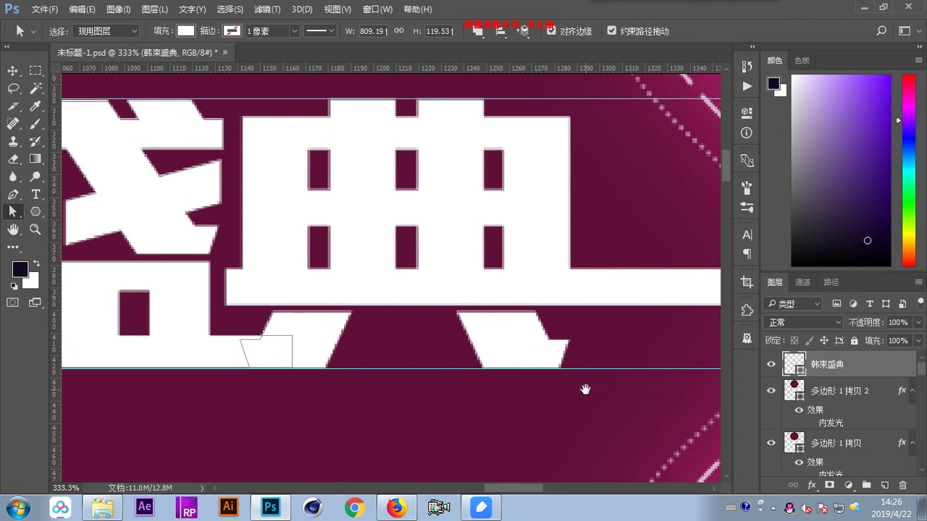
left_click_drag(181, 388, 399, 388)
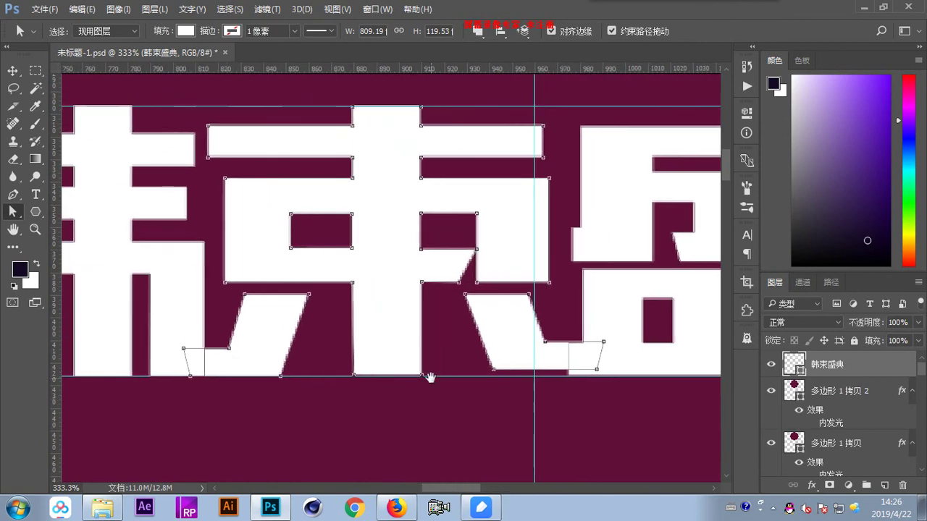
- Move the four lower anchors of 束's lower-right stroke down three pixels onto the bottom guide
left_click_drag(451, 354, 506, 394)
key("Down")
key("Down")
key("Down")
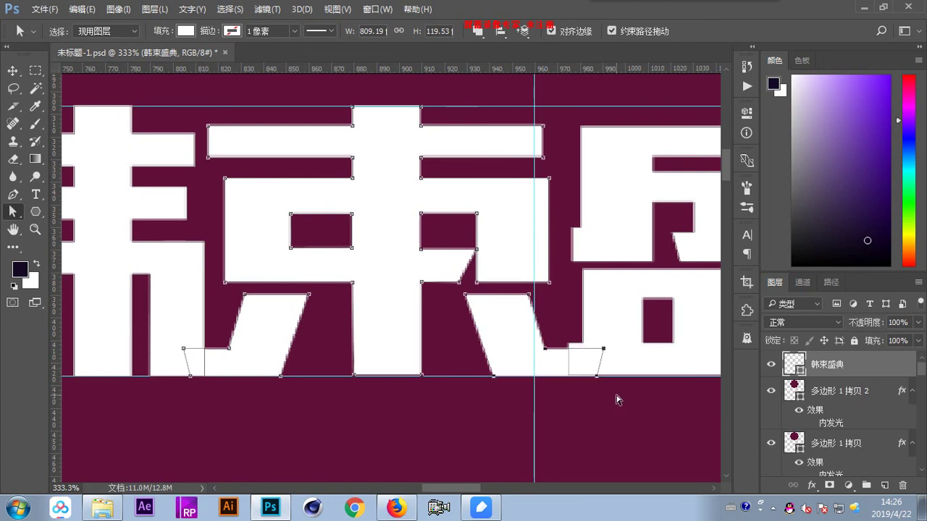
- Raise the two upper anchors of 束's lower-right extension by two pixels, level with the top of 盛's bottom stroke
scroll(616, 399, "up", 2)
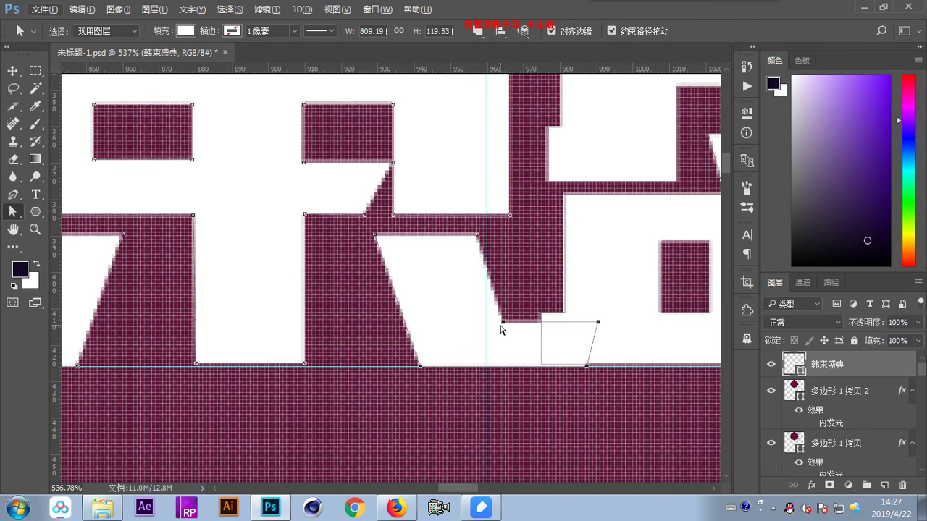
left_click(548, 304)
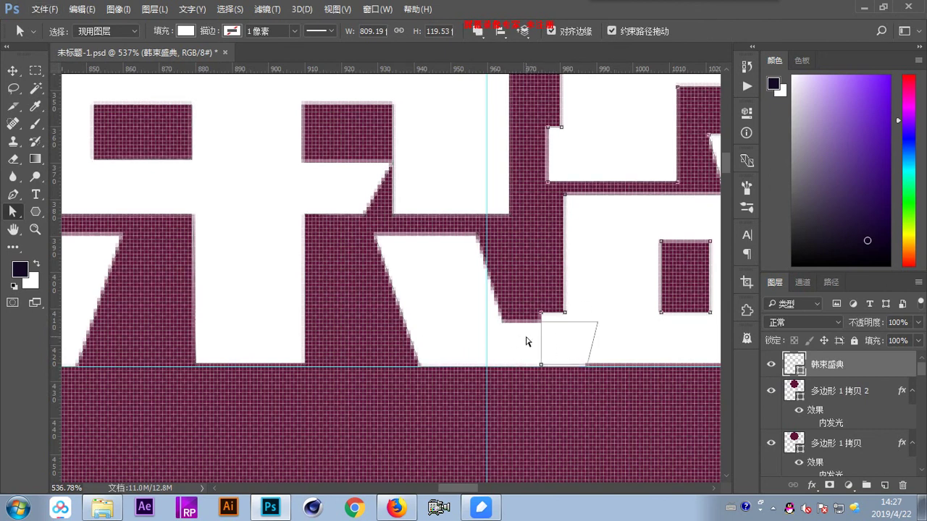
left_click_drag(550, 289, 384, 368)
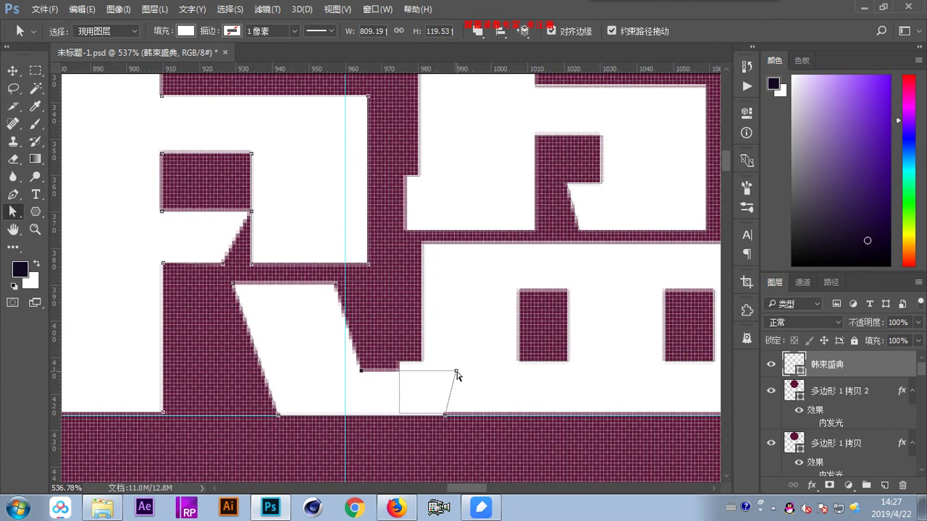
key("Up")
key("Up")
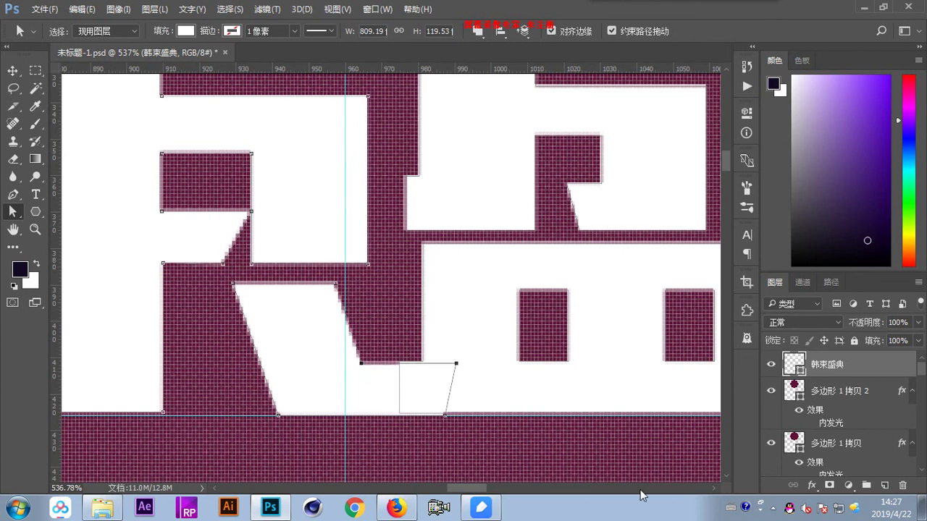
- Lower the two upper anchors of 束's lower-right extension onto the pixel line level with the bottom edges of 盛's small openings
scroll(502, 455, "up", 3)
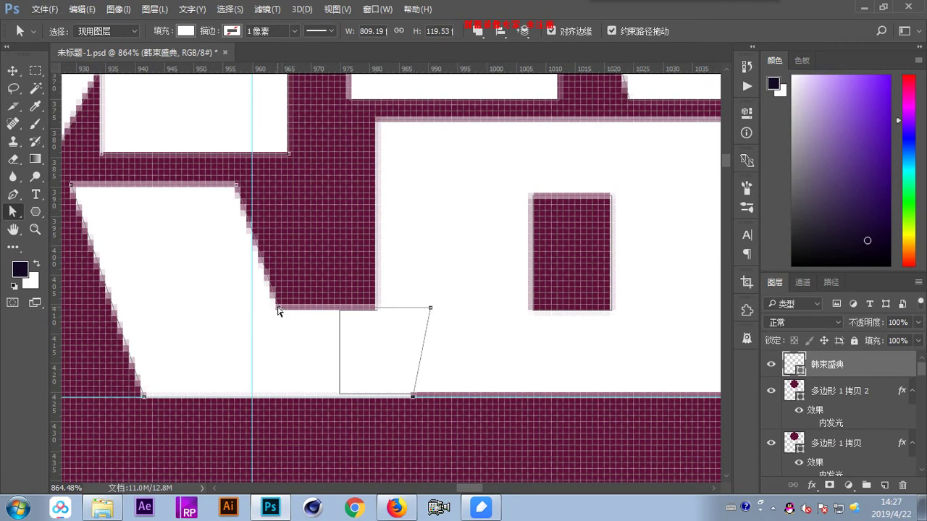
left_click_drag(278, 311, 275, 321)
scroll(413, 372, "up", 3)
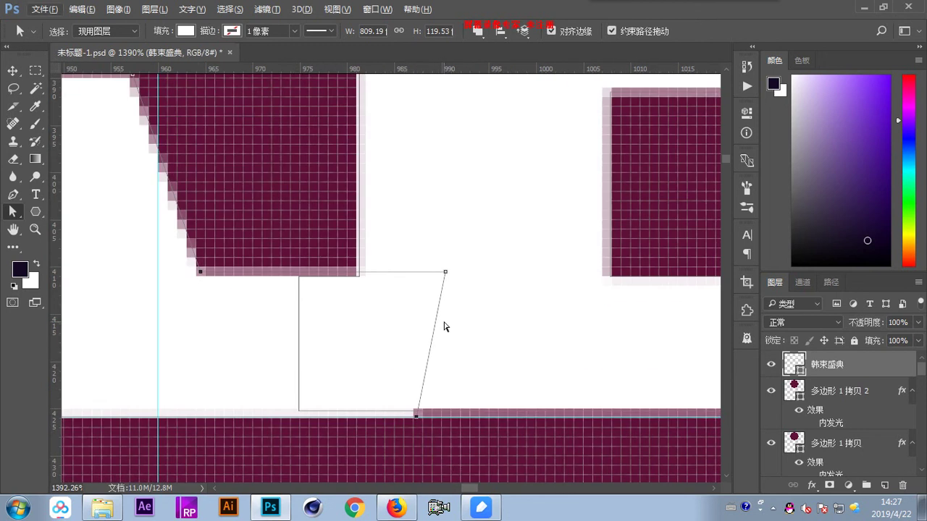
left_click(278, 295)
left_click(203, 278)
left_click_drag(202, 276, 198, 280)
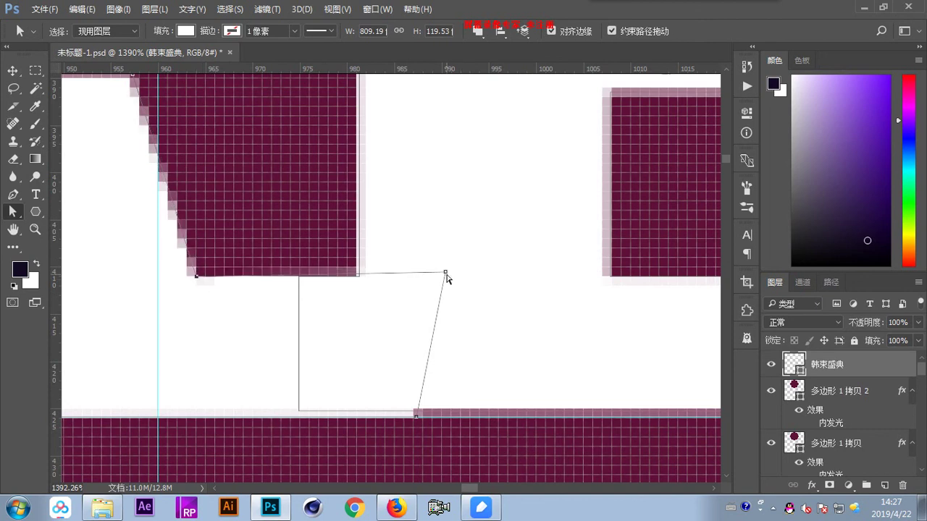
left_click_drag(447, 276, 444, 278)
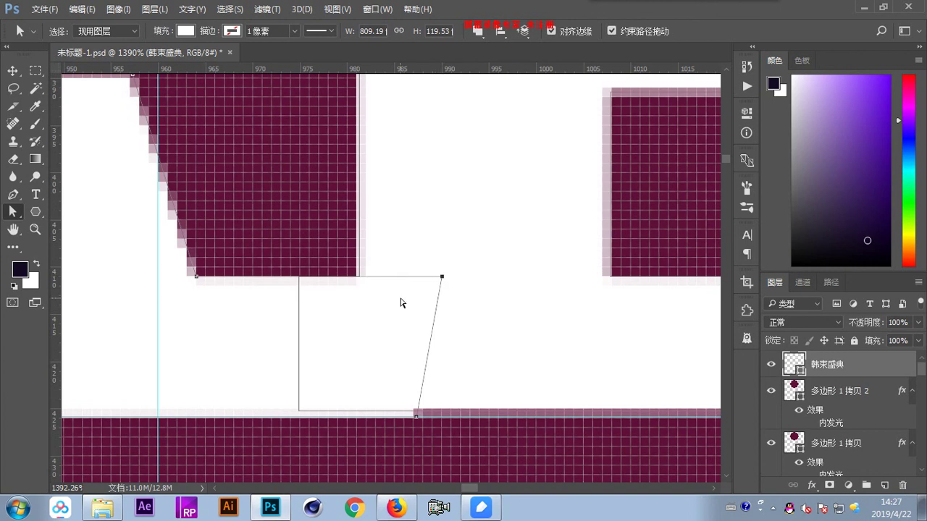
- Shift the left edge of 盛's lower-left extension six pixels to the right, in line with the left side of its bottom block
left_click(318, 295)
key("Right")
key("Right")
key("Right")
key("Right")
key("Right")
key("Right")
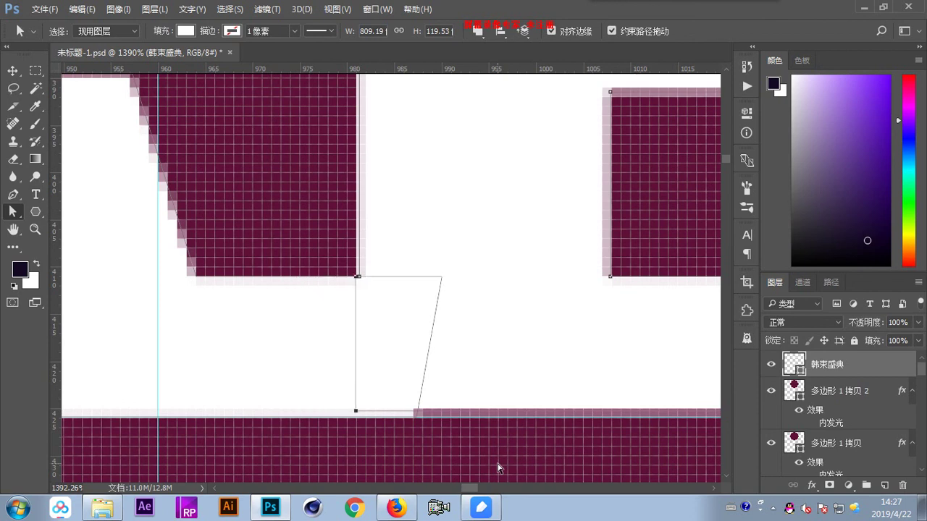
- Delete the redundant anchors with the Pen tool where 盛's left side meets 束's extension, leaving one straight edge
left_click(364, 309)
left_click(16, 194)
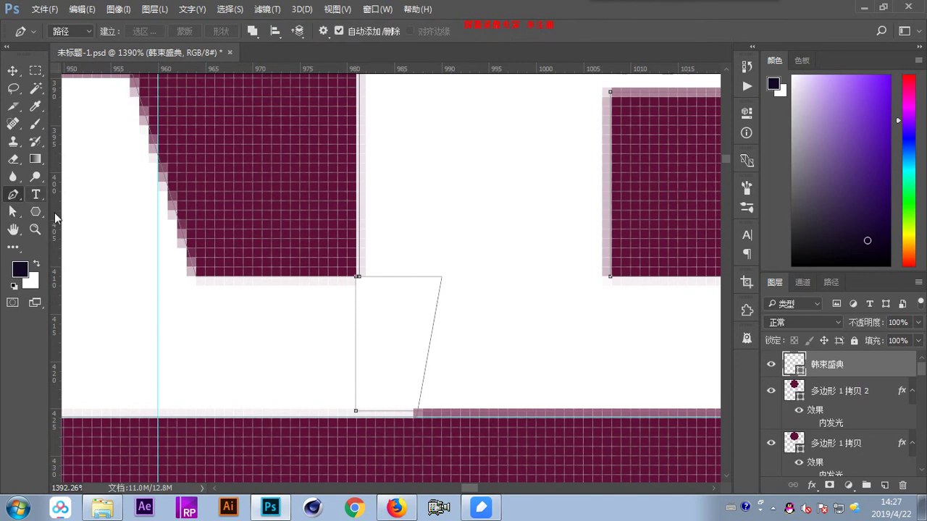
left_click(356, 277)
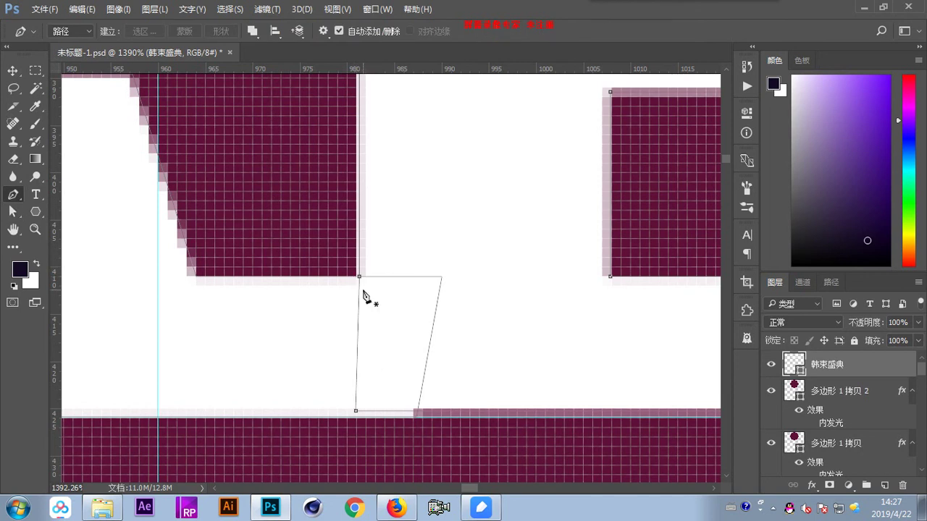
left_click(355, 410)
scroll(399, 283, "down", 2)
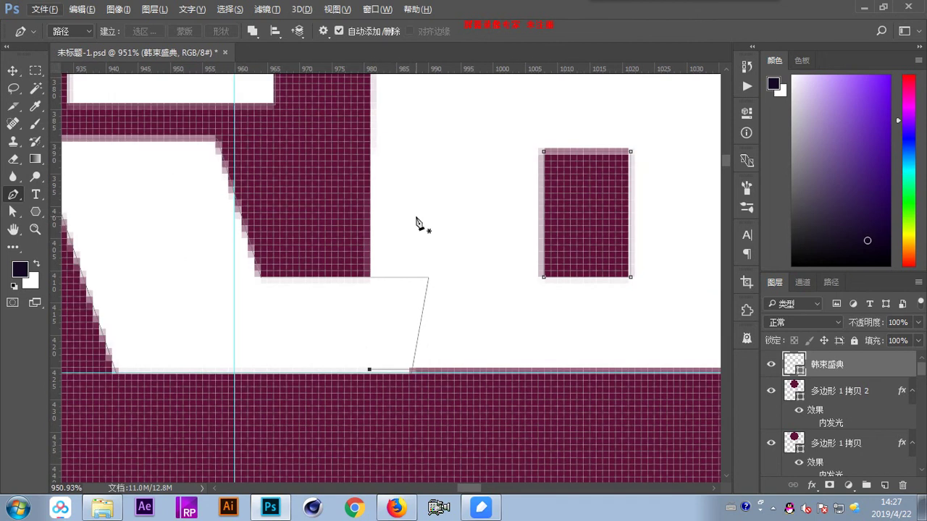
- Move the upper-left corner anchor of 盛's bottom block onto the pixel grid
left_click_drag(13, 211, 69, 209)
left_click(437, 248)
left_click(428, 244)
scroll(428, 244, "down", 1)
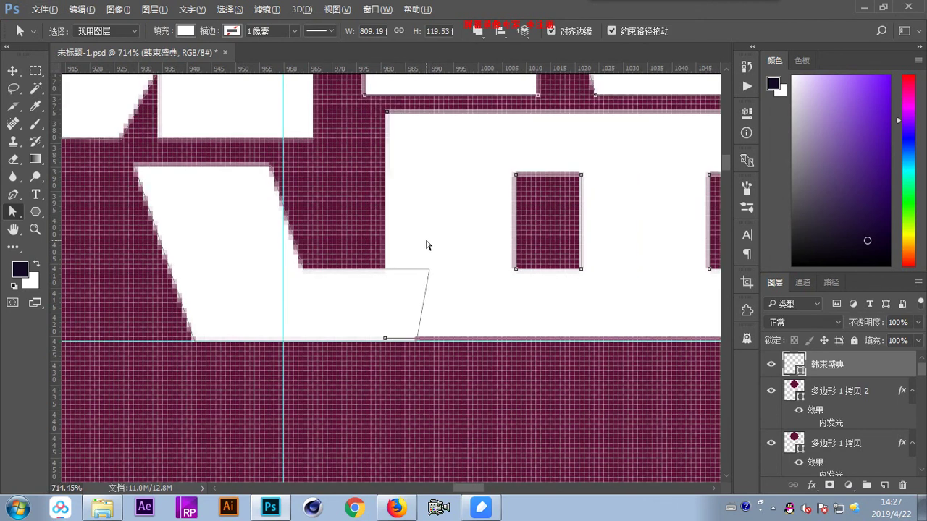
scroll(406, 160, "up", 4)
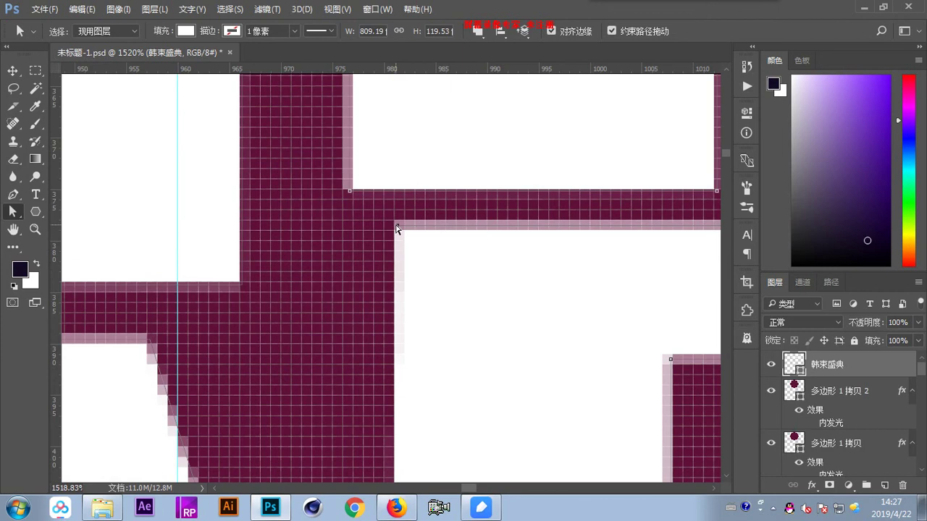
scroll(432, 308, "down", 1)
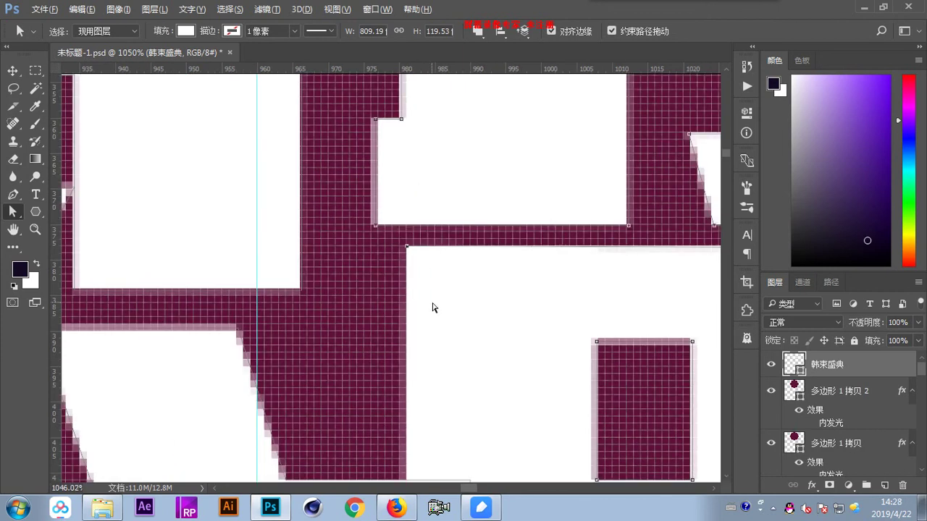
- Review the whole 韩束盛典 title for stroke joins and alignment, and inspect the path outlines of 盛 and 束
scroll(432, 308, "down", 3)
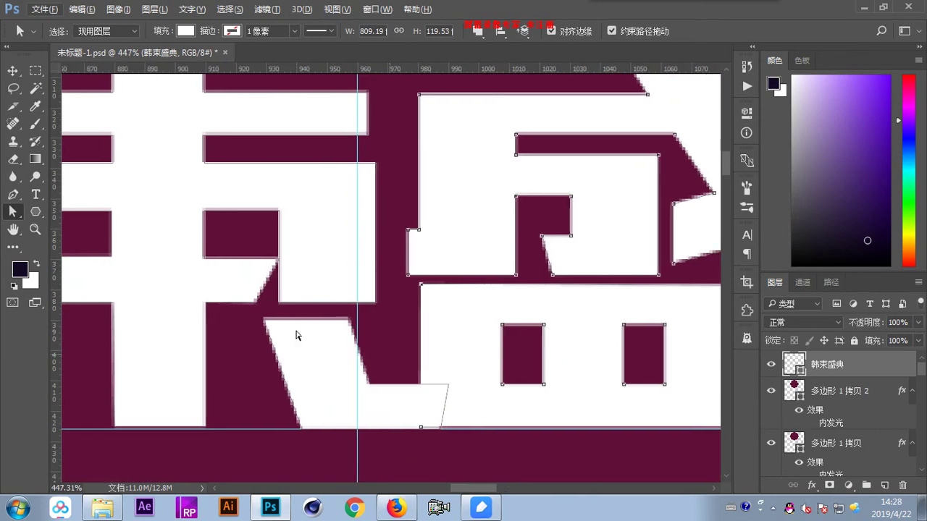
scroll(455, 364, "down", 1)
scroll(548, 406, "down", 2)
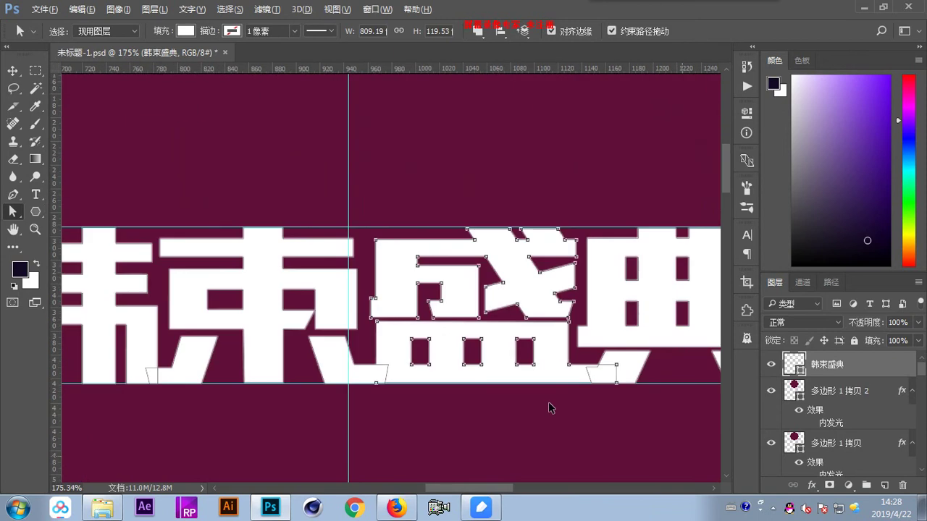
scroll(548, 407, "down", 2)
left_click(503, 409)
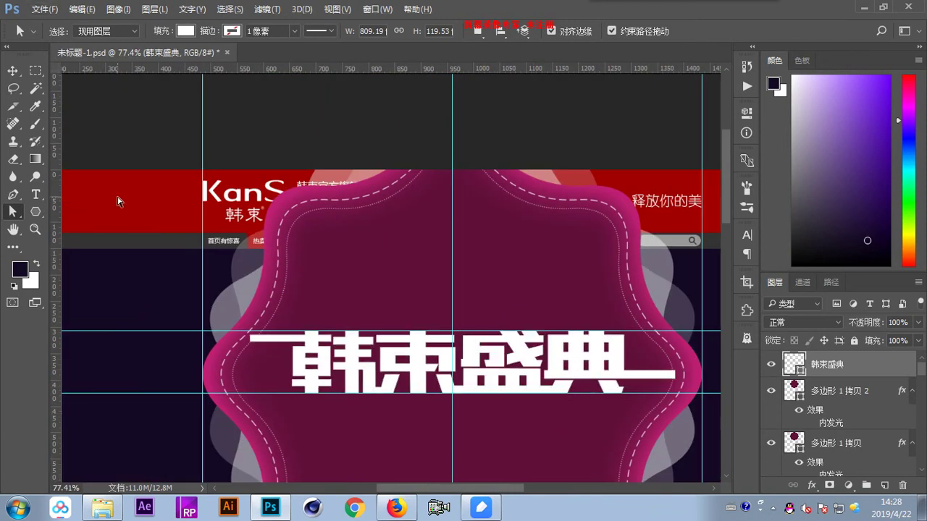
left_click(35, 194)
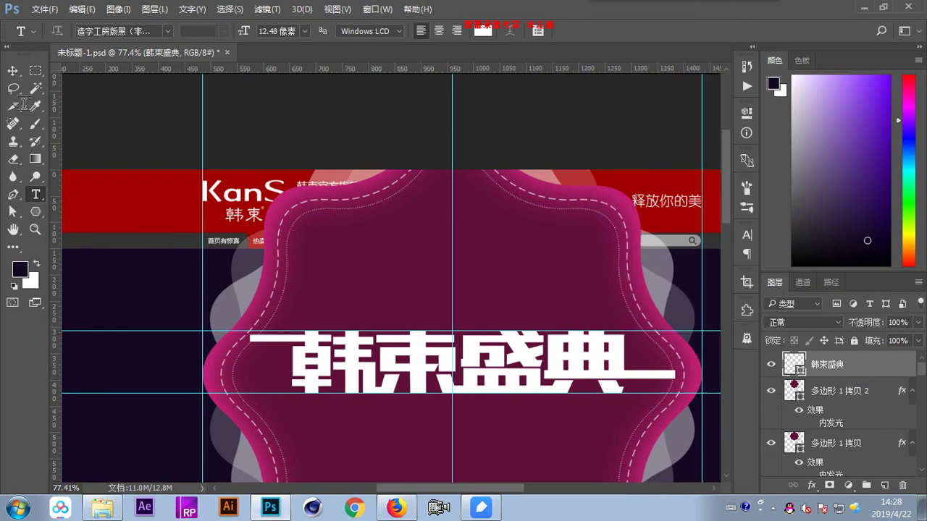
key("v")
scroll(449, 365, "up", 1)
scroll(448, 366, "up", 2)
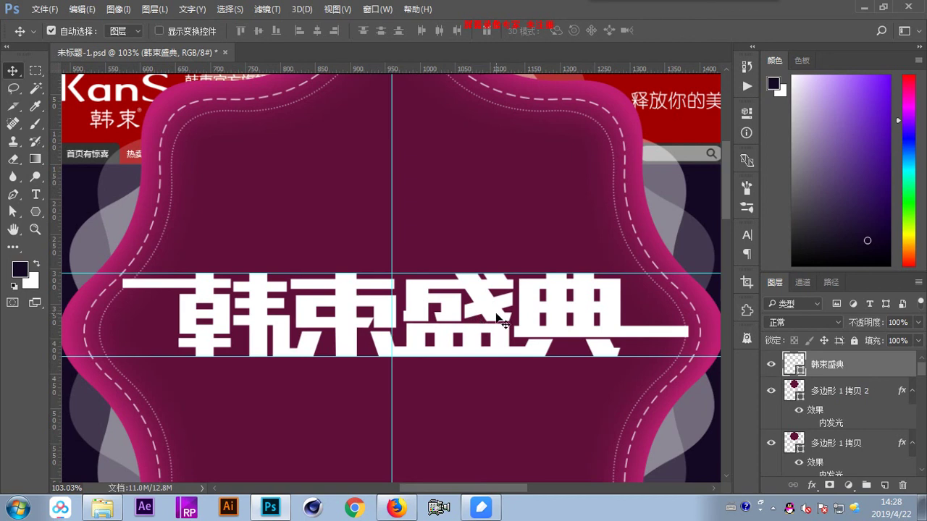
scroll(592, 386, "up", 2)
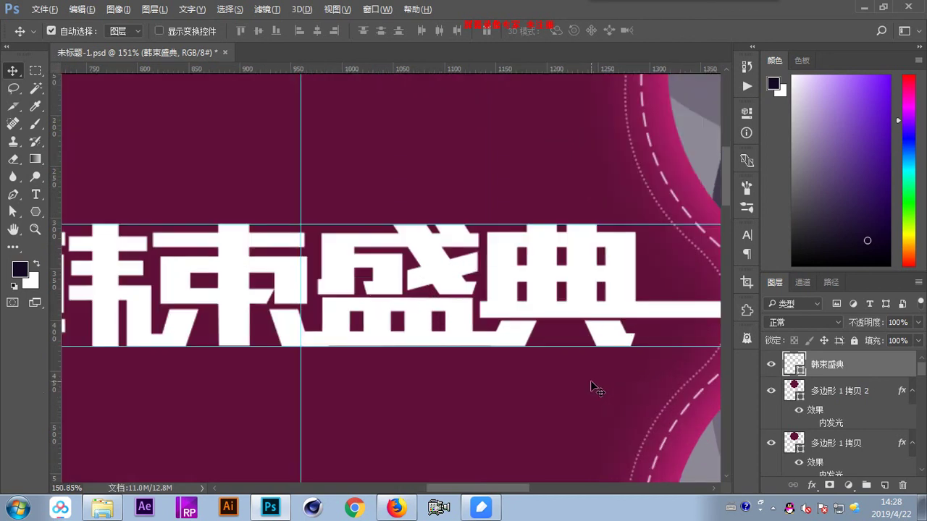
scroll(276, 275, "up", 2)
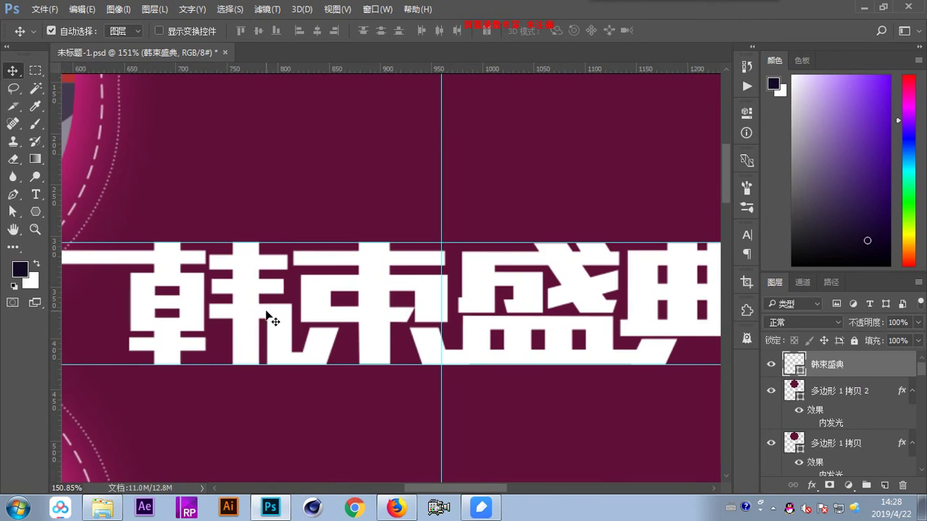
left_click_drag(281, 275, 243, 272)
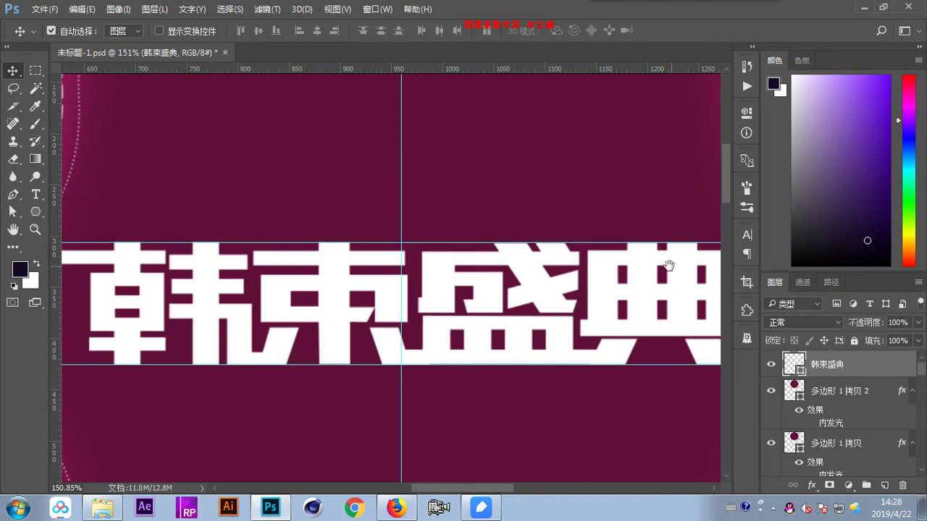
left_click_drag(721, 272, 623, 270)
left_click_drag(274, 315, 373, 337)
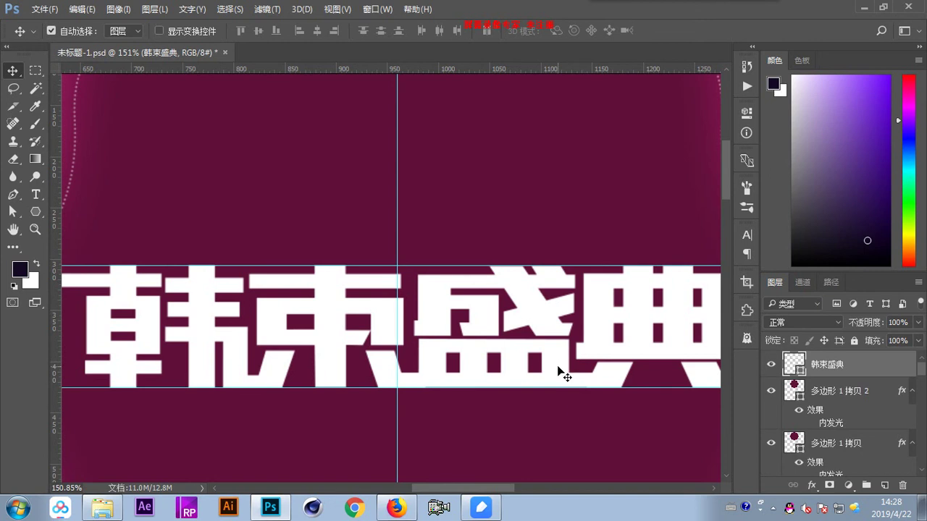
right_click(17, 215)
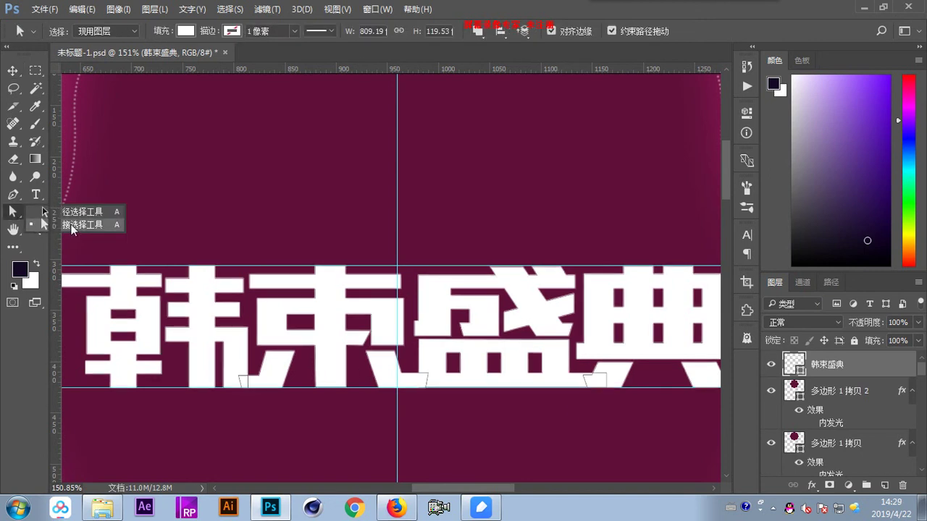
left_click(72, 223)
left_click(563, 350)
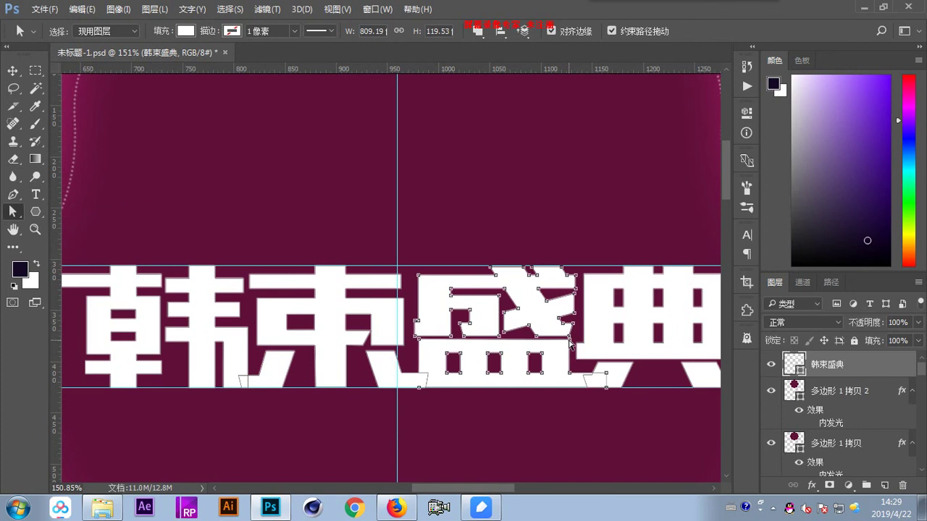
left_click(404, 303)
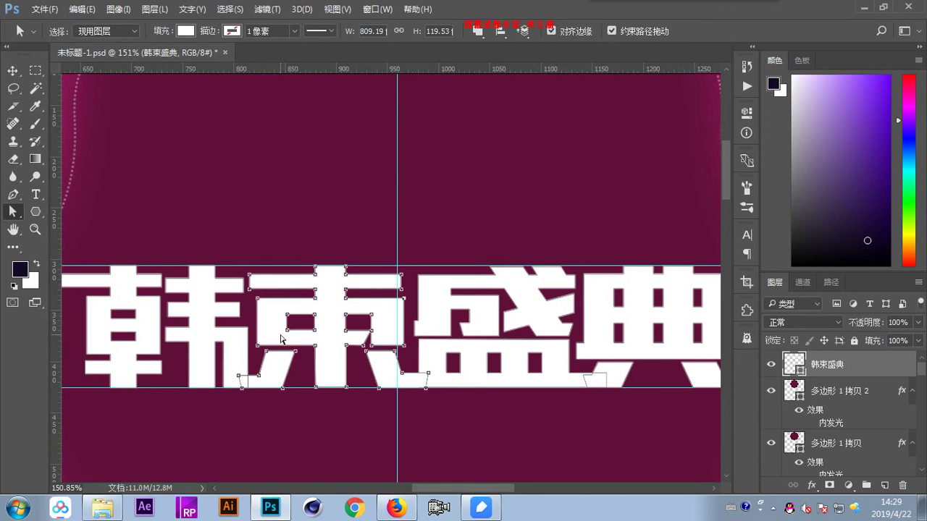
- Draw a rounded rectangle shape above 束 and set its size to 40 by 40 pixels
left_click_drag(36, 212, 114, 223)
left_click_drag(298, 136, 344, 175)
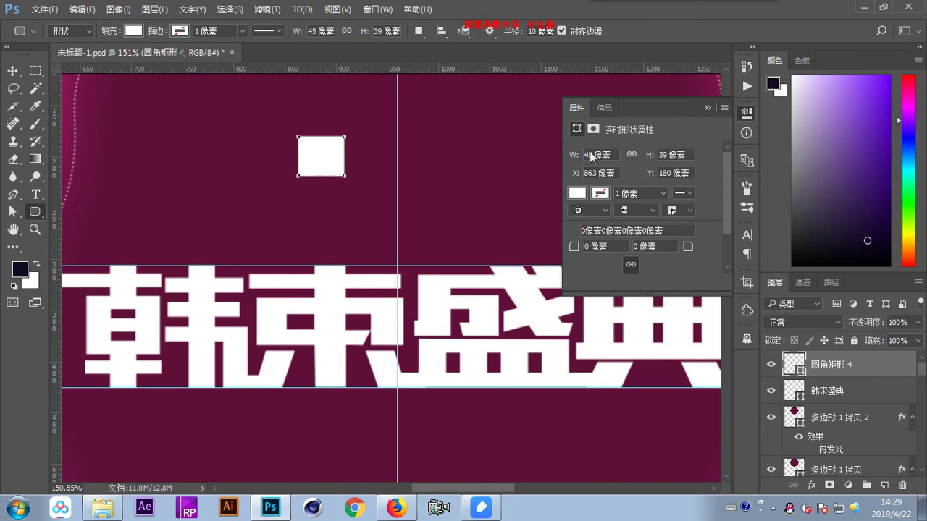
type("40")
key("Tab")
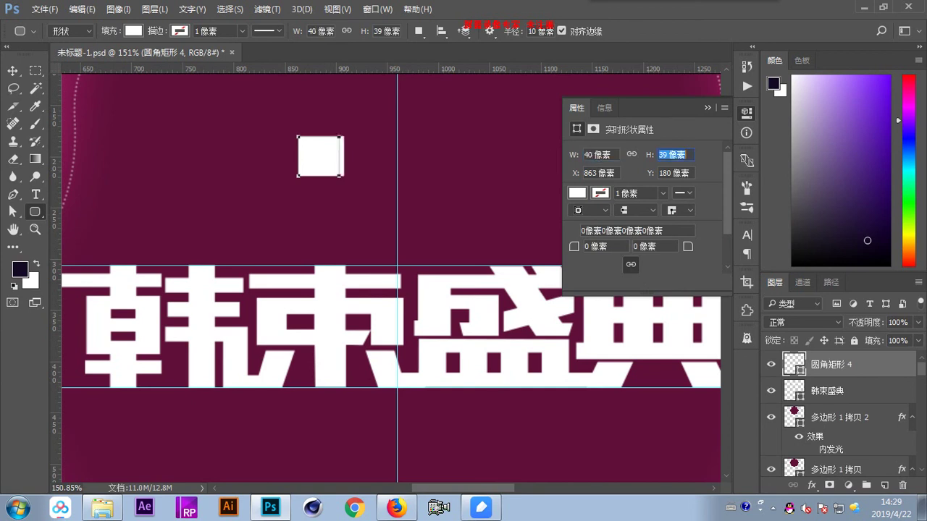
type("40")
key("Return")
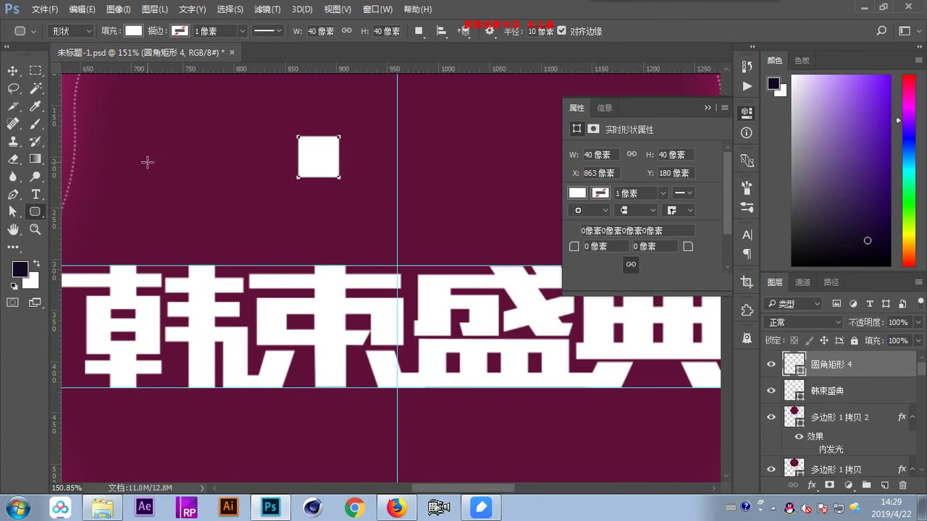
- Set the square's corner radii to 6 pixels and its fill colour to 000000
left_click(13, 70)
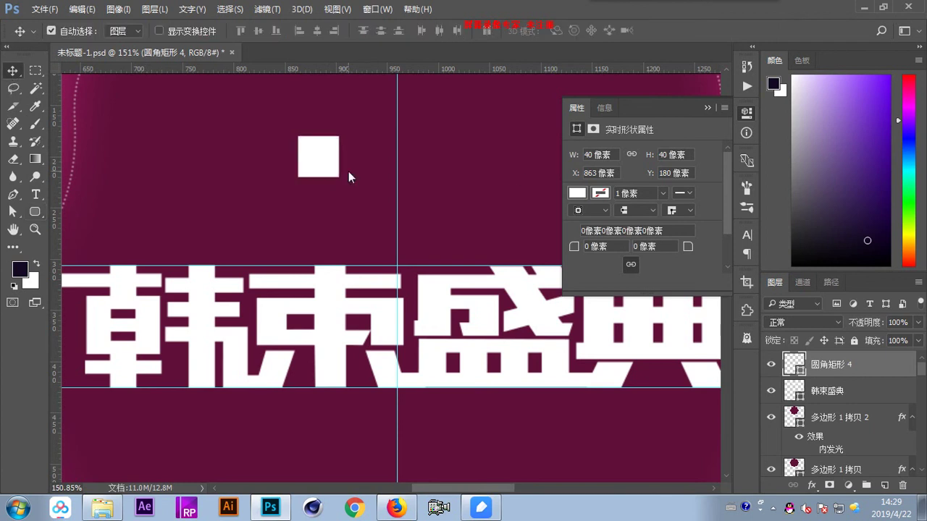
left_click(598, 247)
double_click(794, 364)
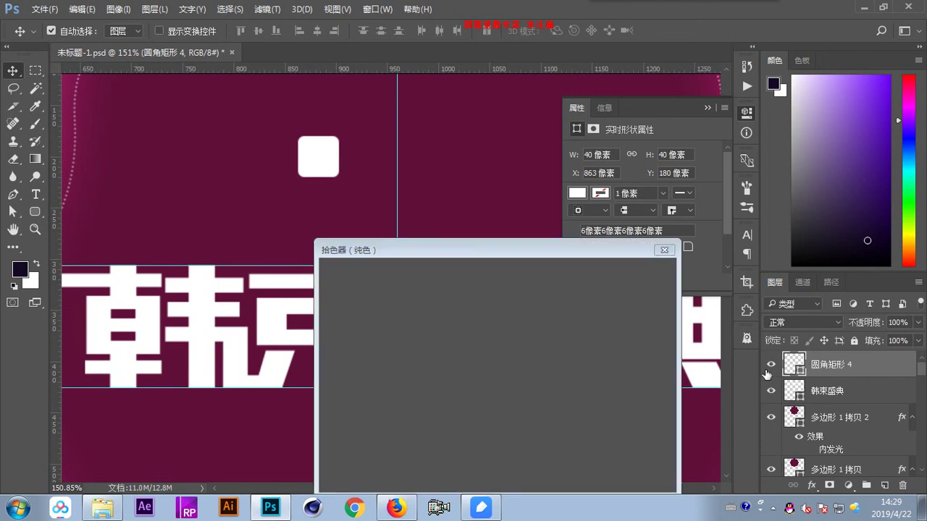
left_click(465, 333)
type("000000")
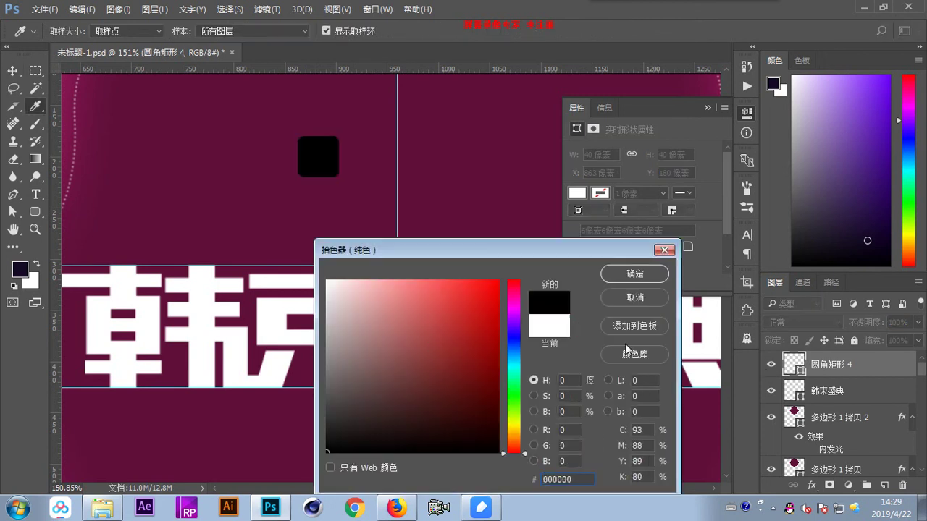
left_click(634, 274)
key("v")
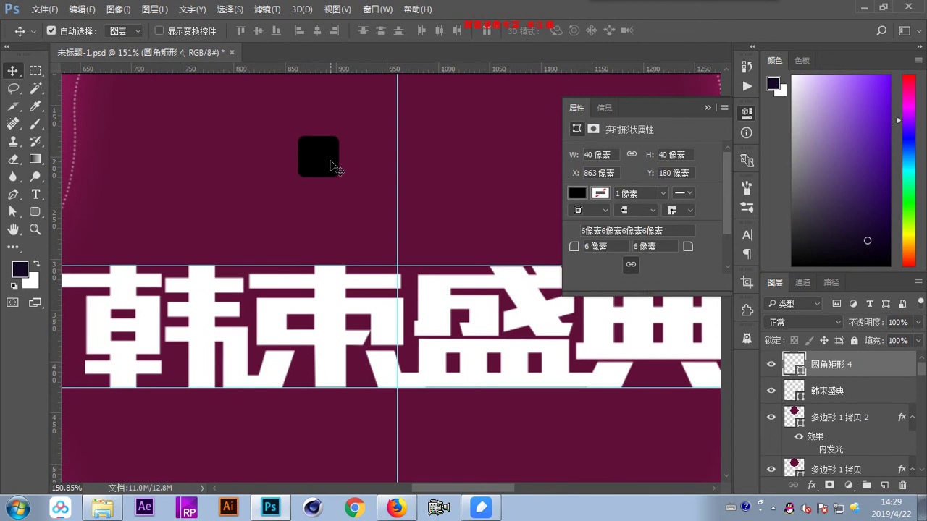
- Try fitting the black square over the upper-right corner of the box in 韩's left half, at X 688 and Y 336 pixels
left_click_drag(331, 165, 143, 331)
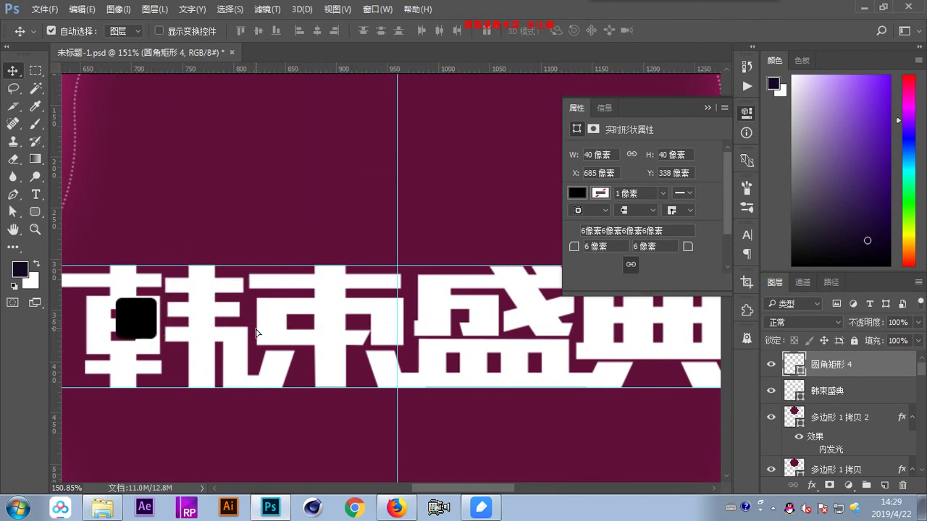
key("Up")
key("Up")
key("Right")
key("Right")
key("Right")
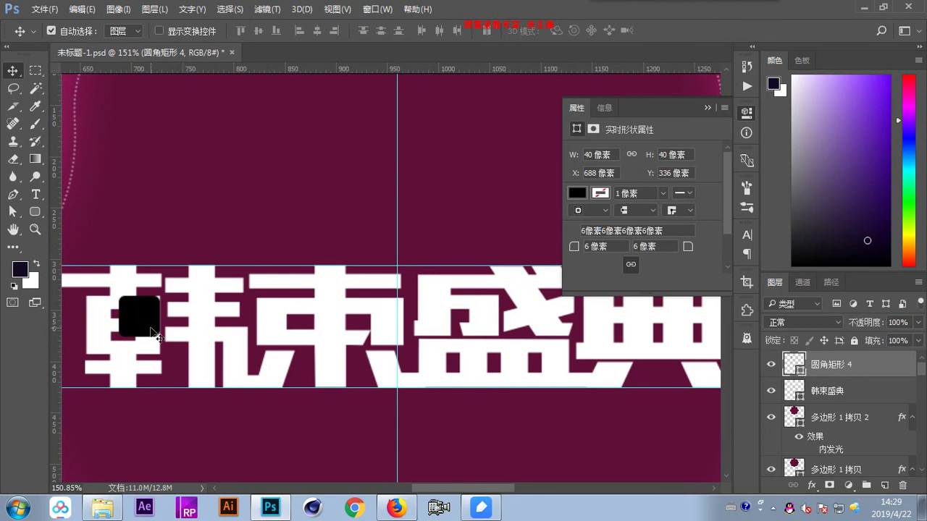
- Move the black square above 韩's right half and place a copy directly below it, over the top horizontal stroke
scroll(150, 326, "up", 2)
left_click_drag(161, 327, 258, 186)
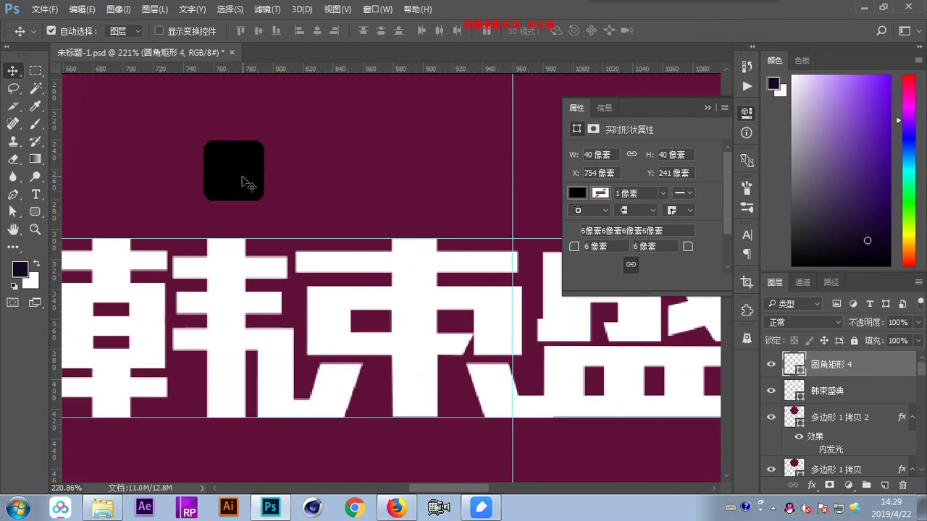
left_click_drag(246, 181, 246, 274)
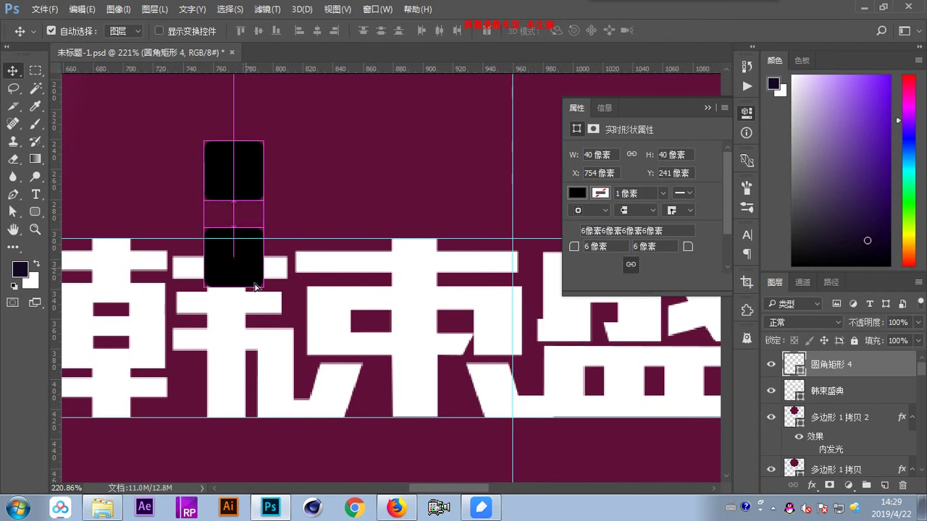
left_click(246, 177)
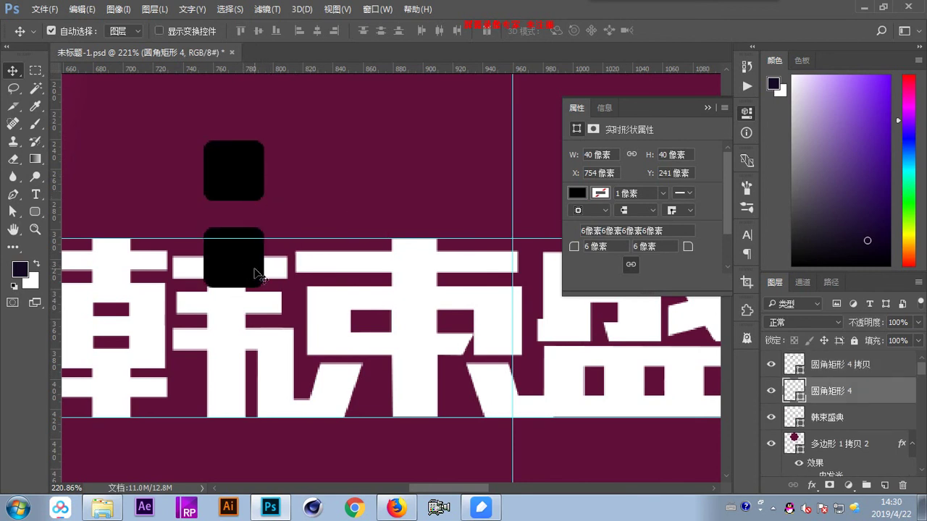
- Place the lower square over the upper-right corner of 韩's left box at X 688, Y 336 pixels and set its opacity to 50%
left_click_drag(255, 261, 153, 322)
key("Left")
key("Left")
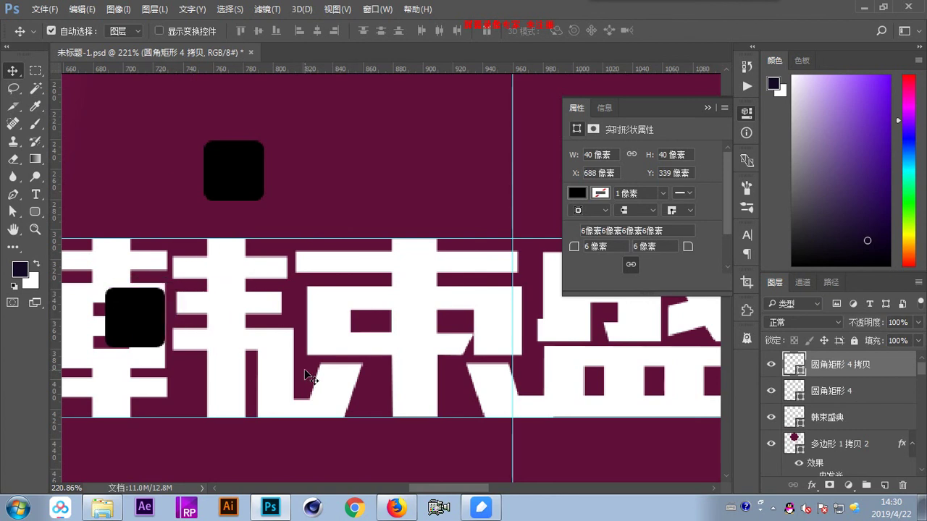
key("Up")
key("Up")
key("Up")
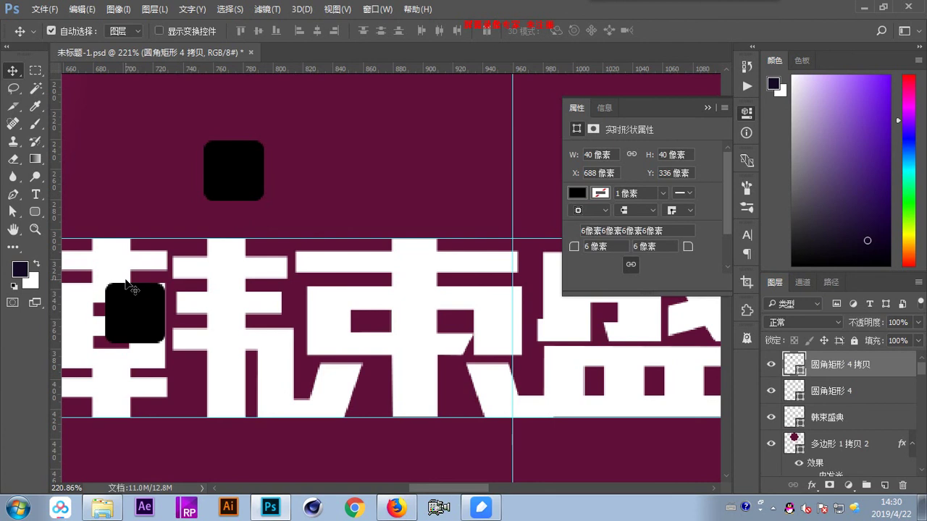
left_click_drag(154, 321, 269, 323)
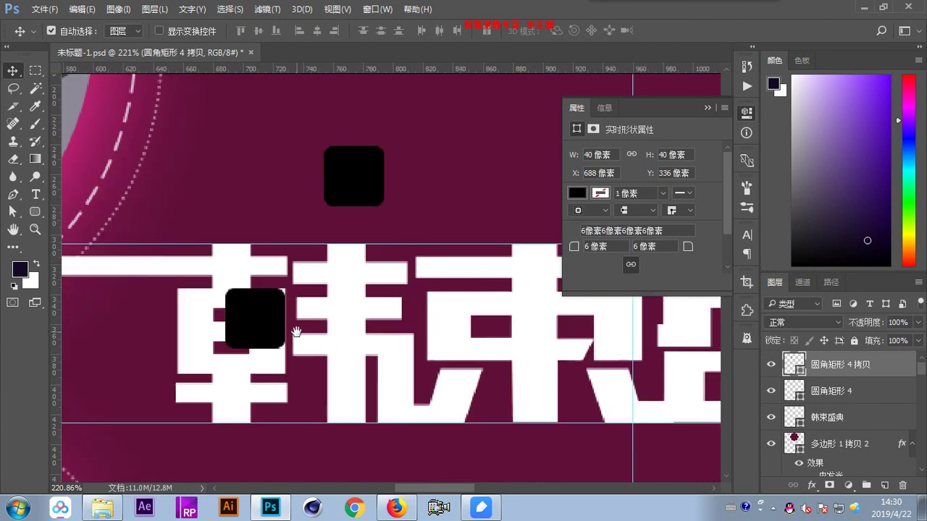
key("5")
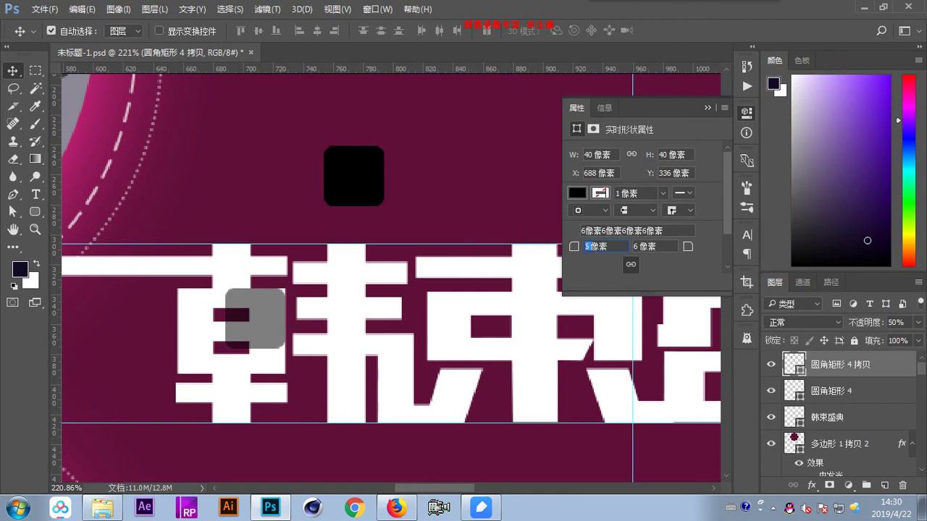
- Resize the semi-transparent square to 12 by 12 pixels and fit it into the box's upper-right corner at X 716, Y 336 pixels
left_click(595, 154)
type("12")
key("Tab")
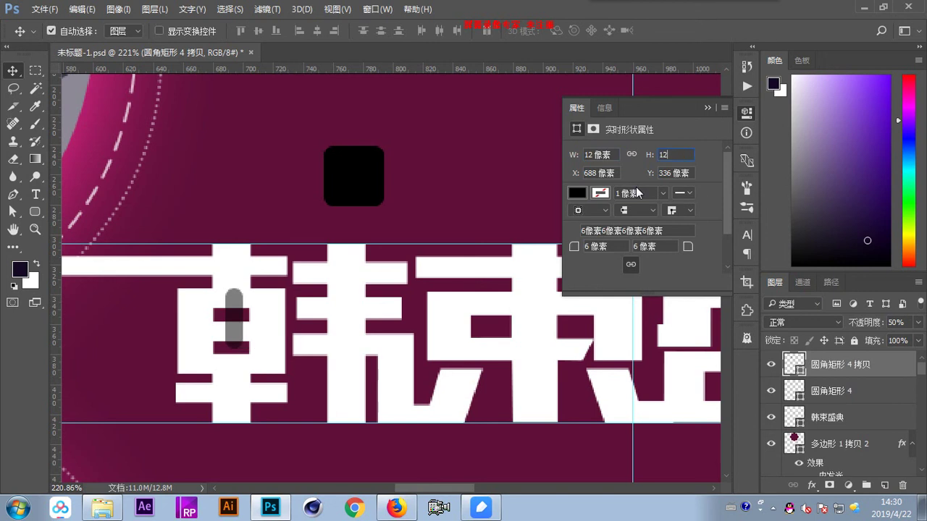
type("12")
key("Return")
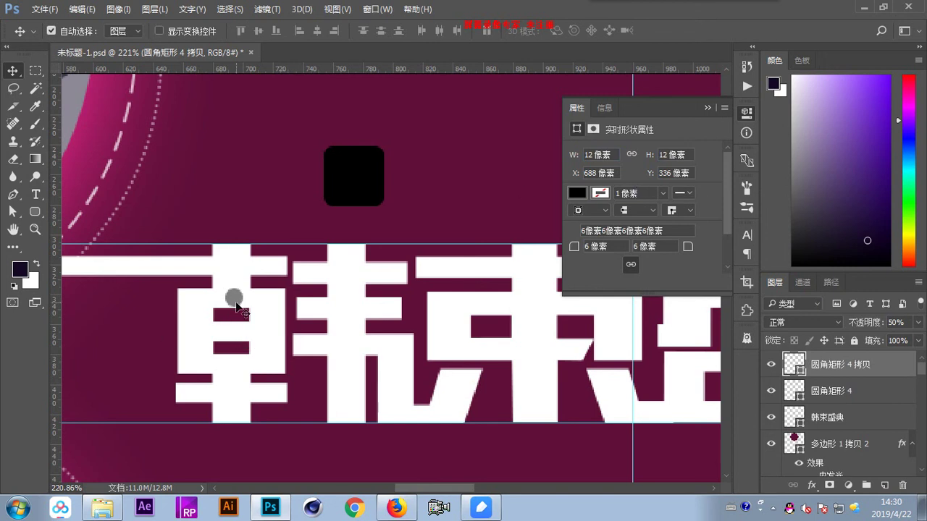
left_click_drag(234, 301, 277, 303)
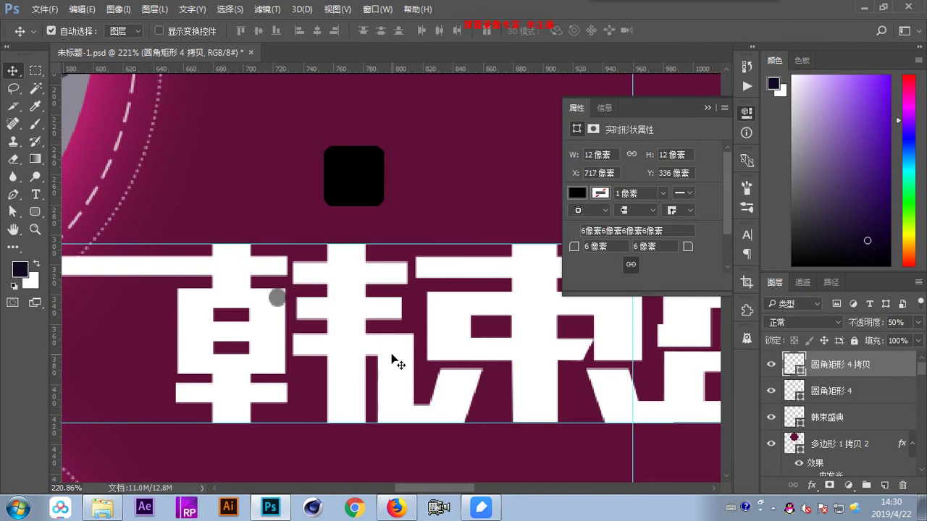
key("Left")
- Enlarge the semi-transparent corner shape to 16 by 16 pixels and align it with the box corner at X 712, Y 336 pixels
left_click(588, 249)
left_click(594, 156)
key("ctrl+plus")
key("ctrl+plus")
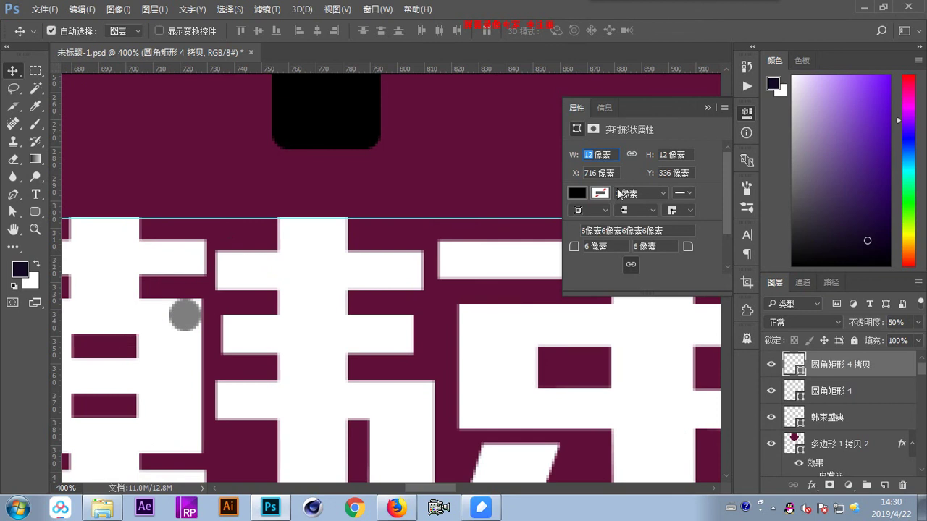
type("16")
key("Return")
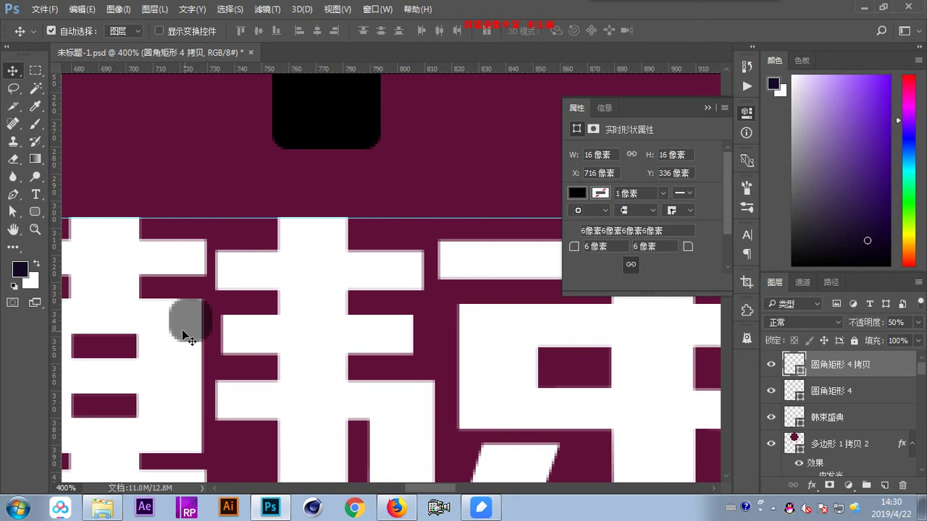
left_click_drag(181, 335, 171, 334)
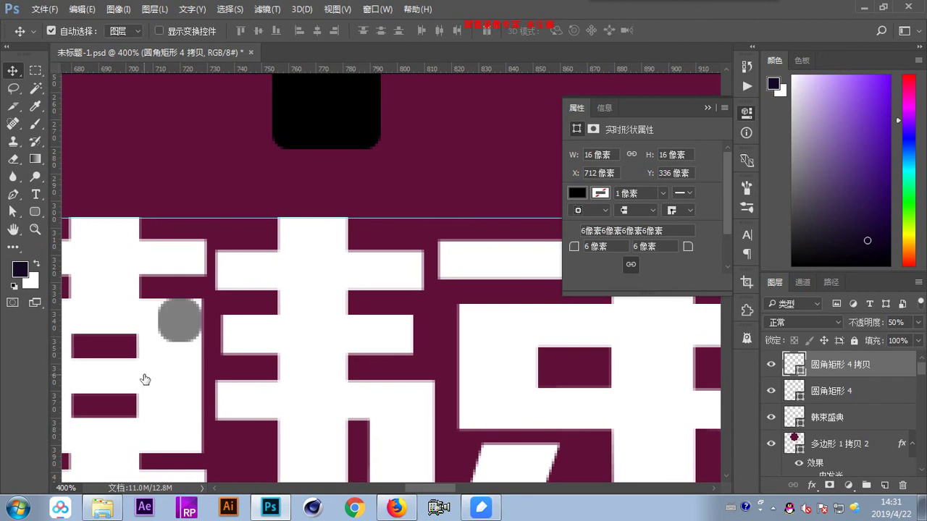
- Add anchor points to the 韩束盛典 outline where the grey circle touches the box's top and right edges
left_click(178, 393)
key("a")
scroll(211, 375, "up", 2)
scroll(212, 375, "down", 1)
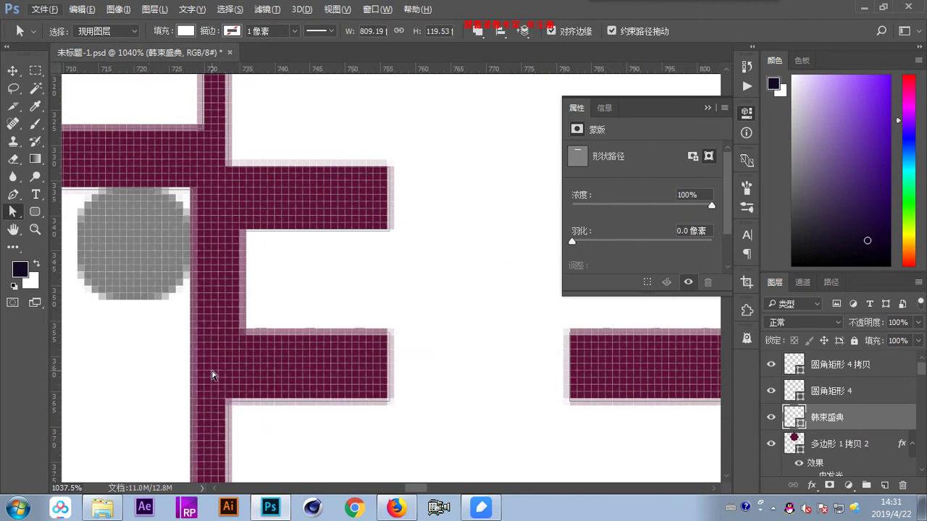
scroll(300, 306, "up", 2)
left_click(13, 195)
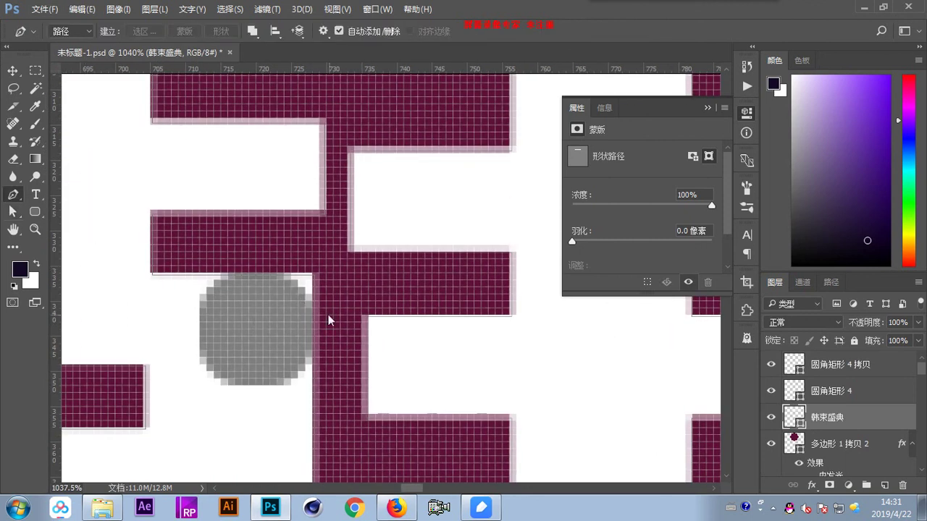
key("a")
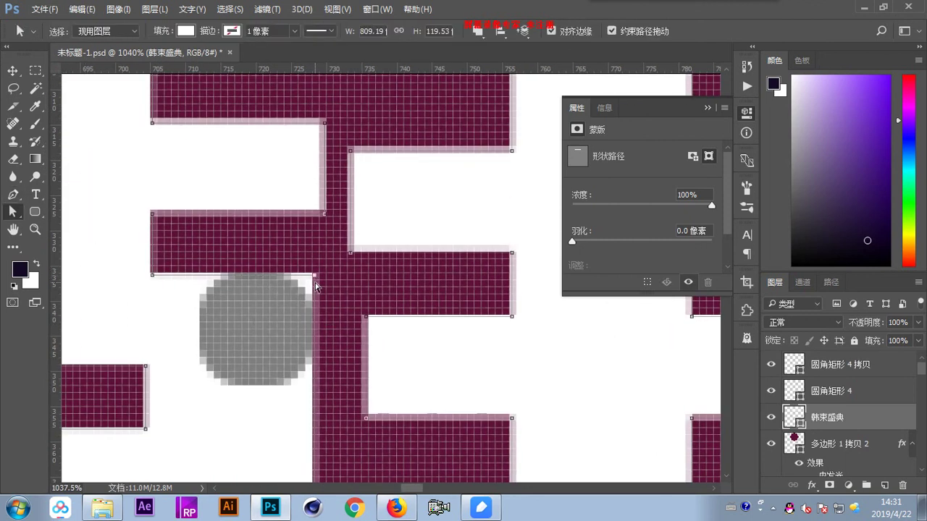
left_click(13, 195)
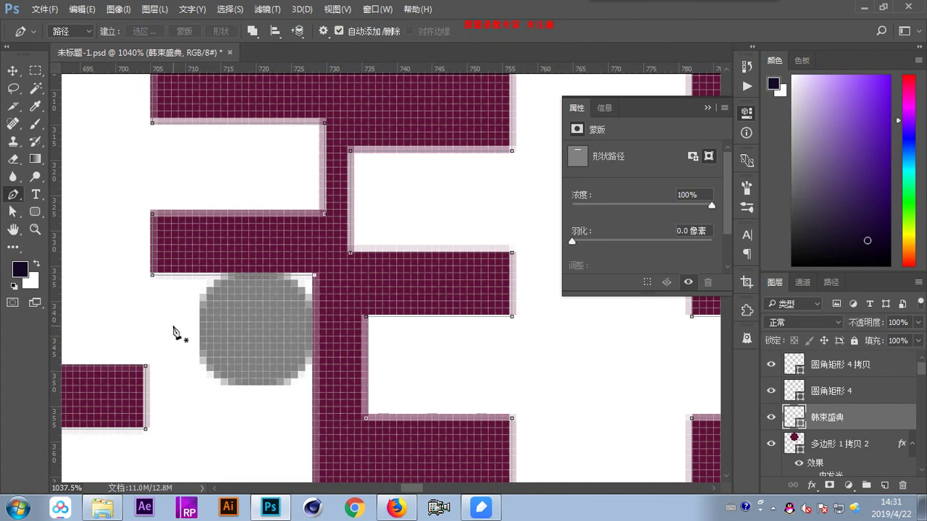
left_click(257, 276)
left_click(316, 331)
- Delete the box's corner anchor between the two added points and convert both points to corner points, leaving a straight diagonal cut
left_click(315, 278)
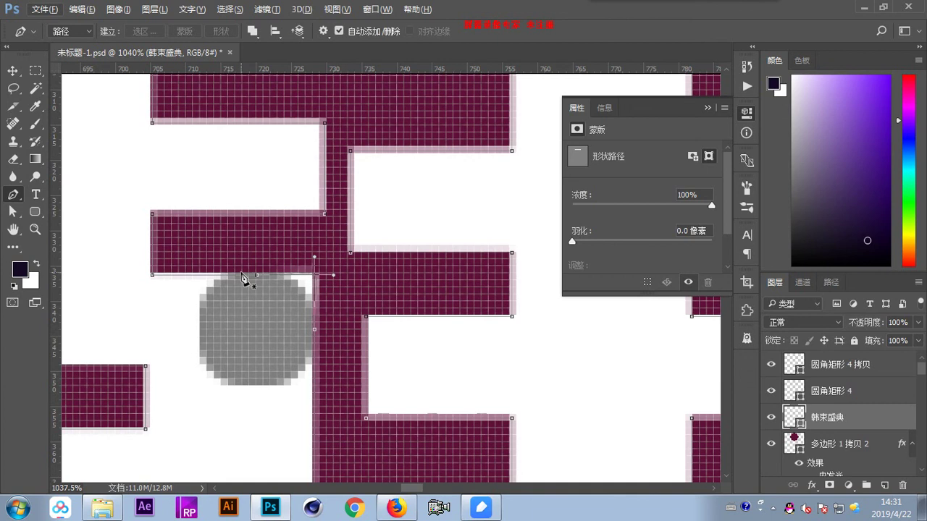
left_click(314, 332)
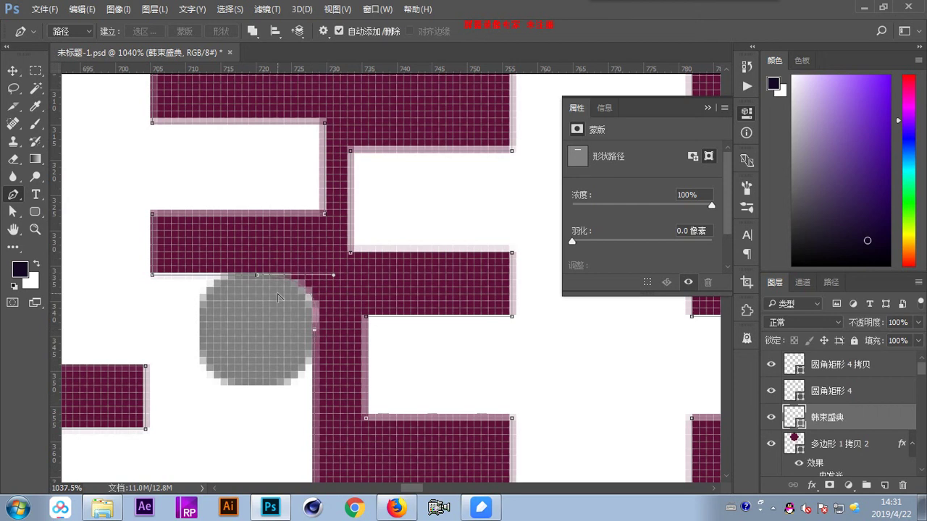
left_click(257, 276, "alt")
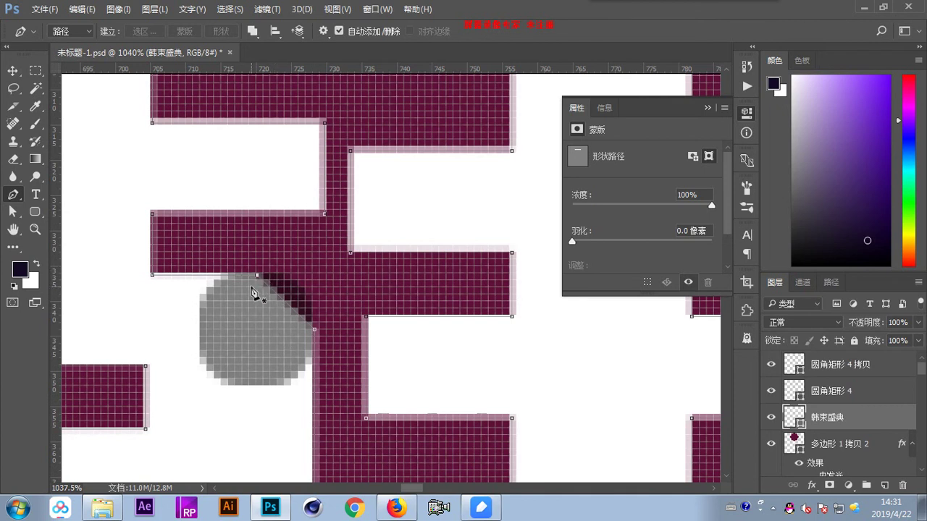
- Change the 16-pixel corner circle's fill to white and set its opacity to 100%
left_click(13, 71)
left_click(270, 326)
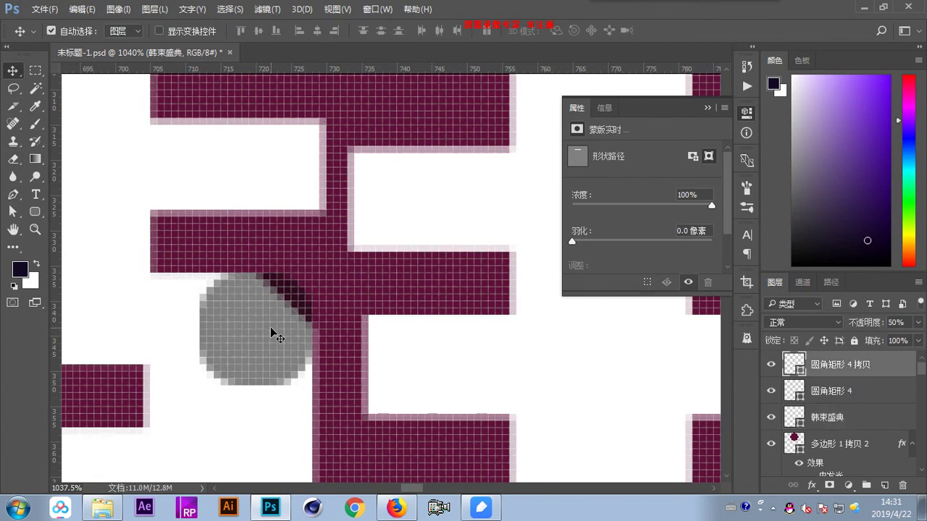
double_click(794, 365)
left_click(327, 281)
left_click(655, 273)
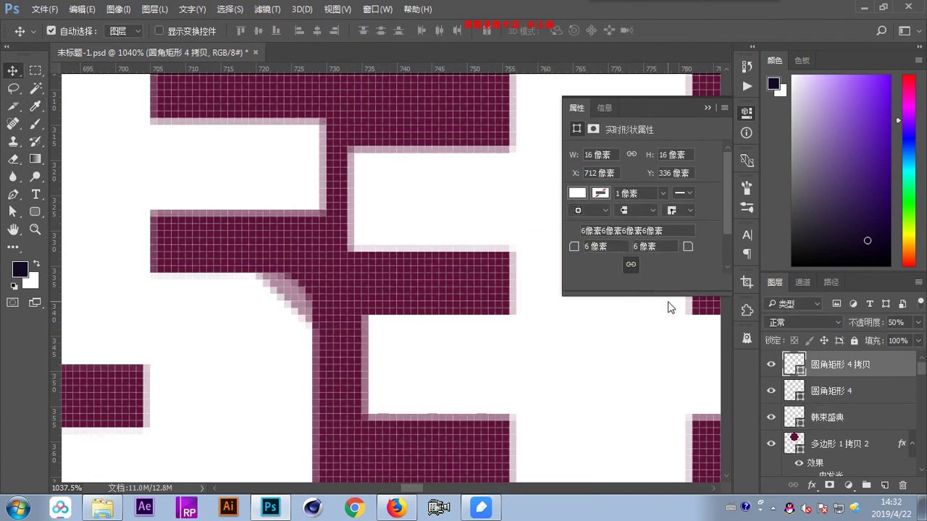
key("0")
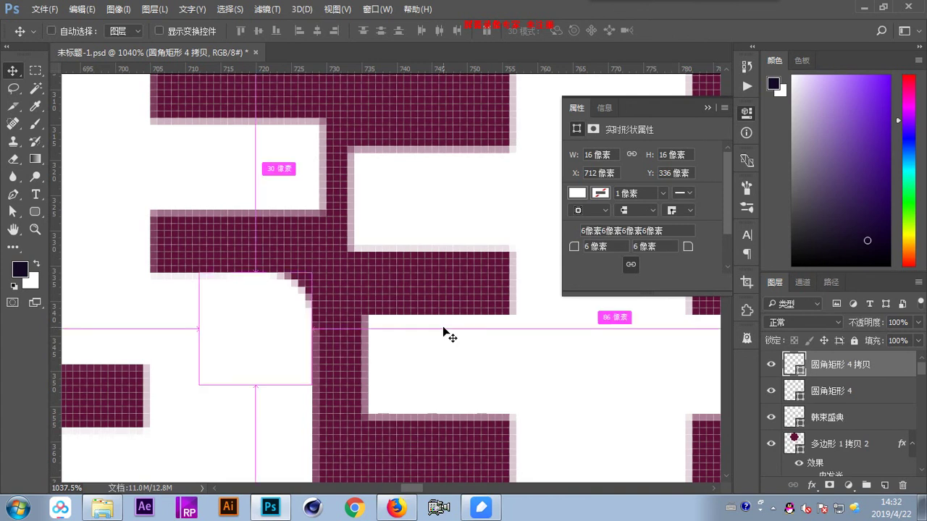
- Duplicate the 40-pixel black square onto the lower part of 韩's right half and delete the surplus second copy
key("ctrl+1")
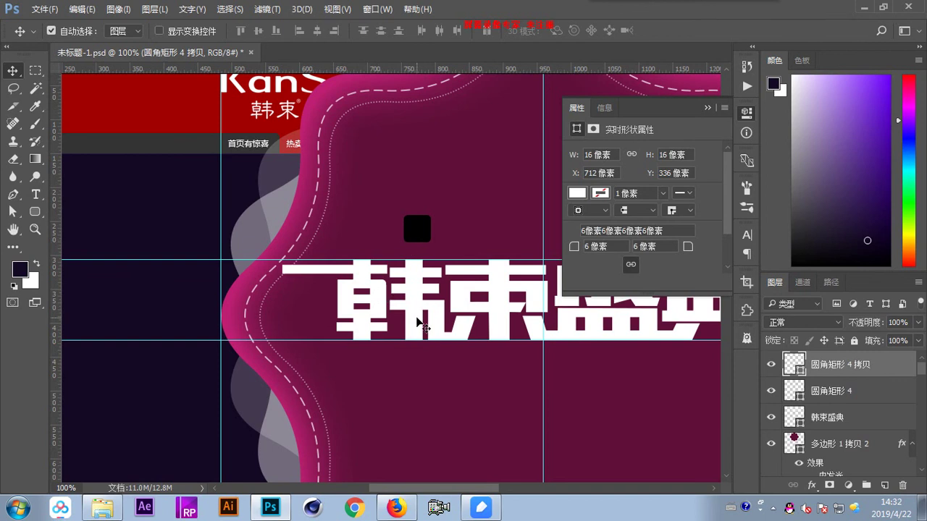
left_click_drag(420, 229, 427, 311)
key("shift+Up")
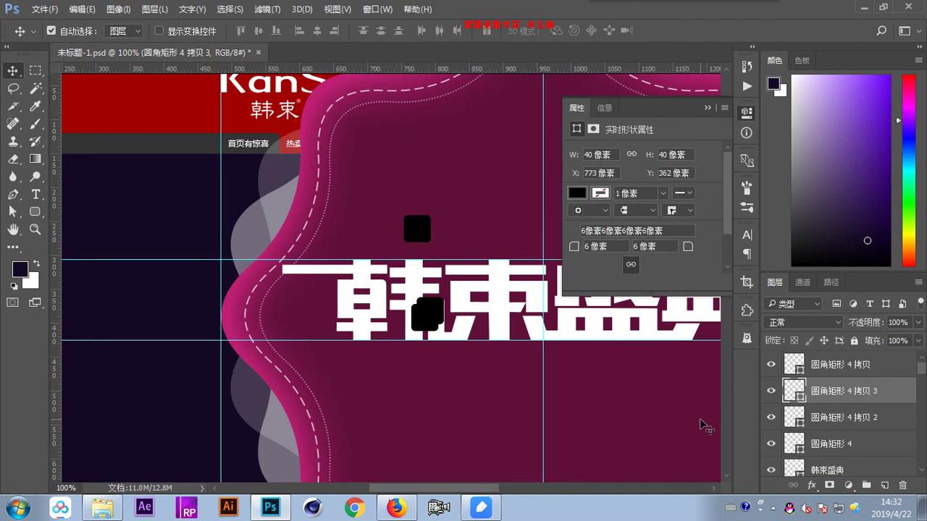
key("Delete")
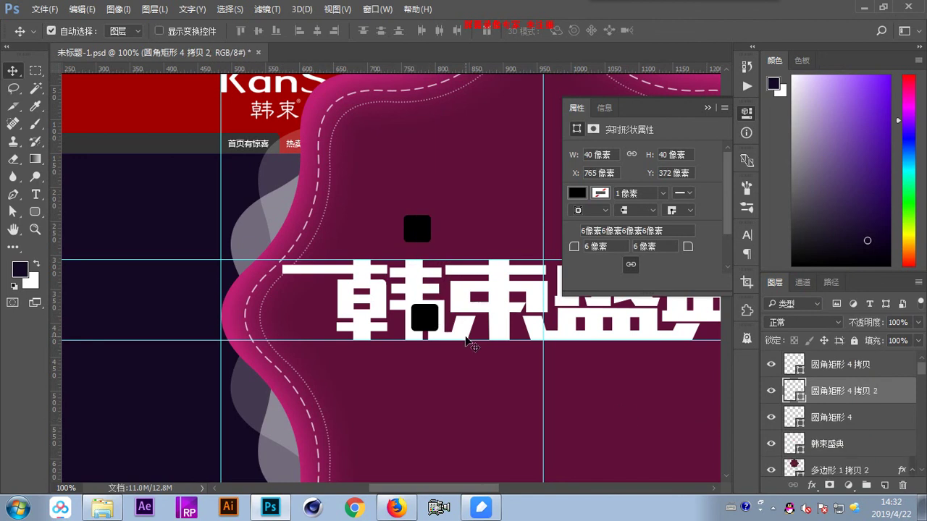
- Fit the copied square into the upper-right corner of 韩's hooked right stroke at X 774, Y 366 pixels
left_click_drag(428, 320, 435, 317)
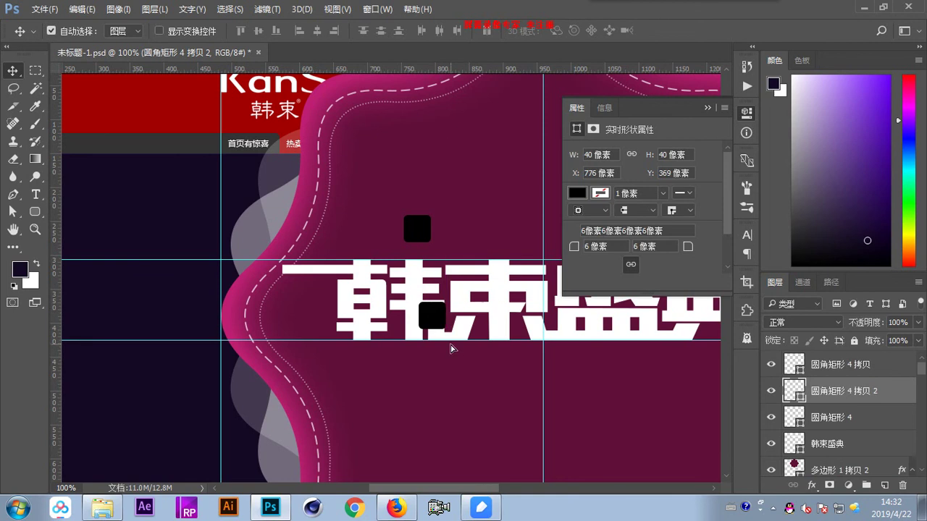
scroll(445, 375, "up", 5)
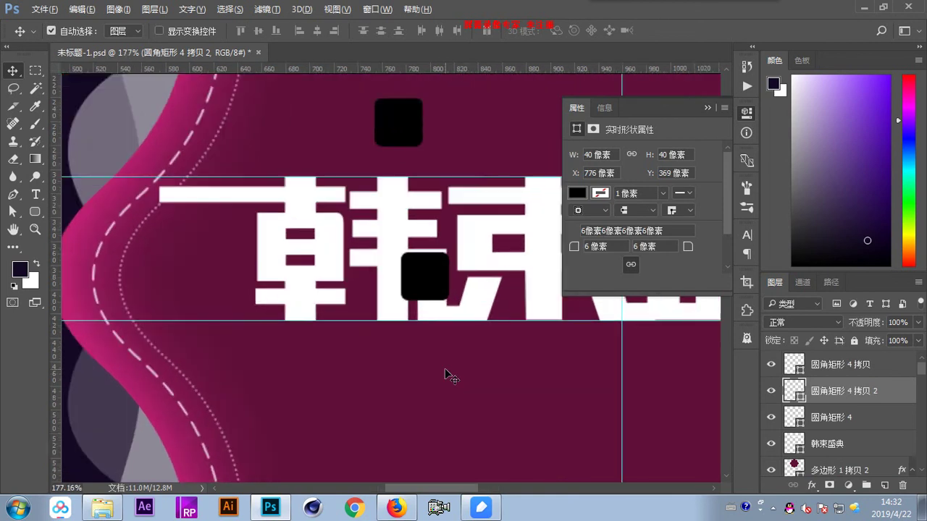
key("Left")
key("Left")
key("Up")
key("Up")
key("Up")
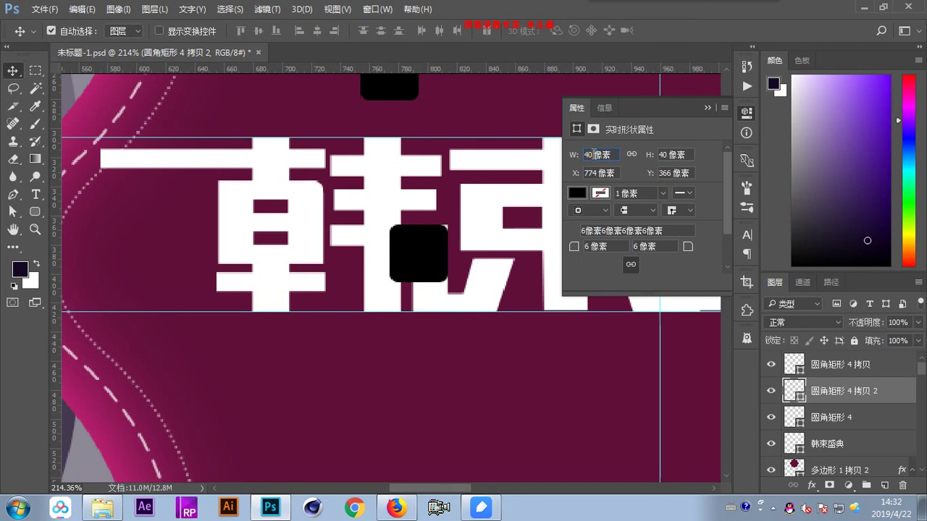
- Try resizing the copied square to 10 by 10 pixels and undo the resizing
type("10")
key("Tab")
type("10")
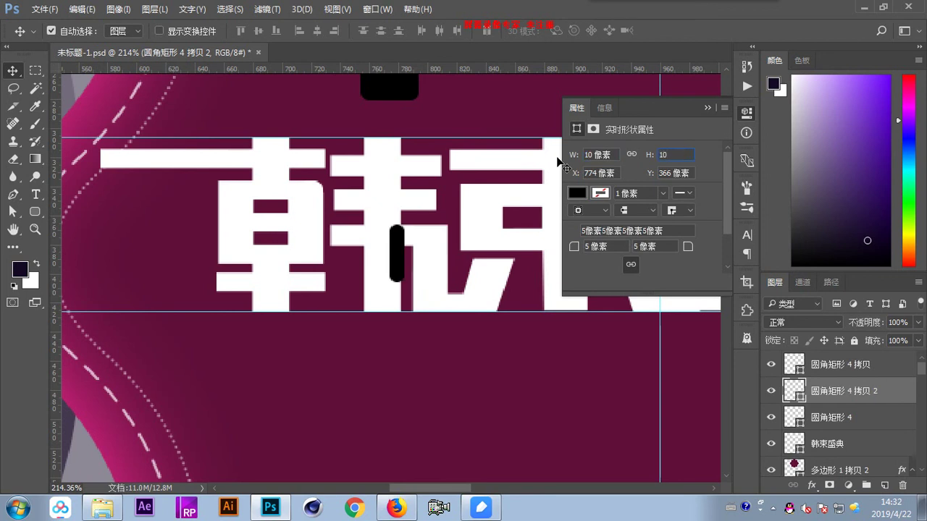
key("Return")
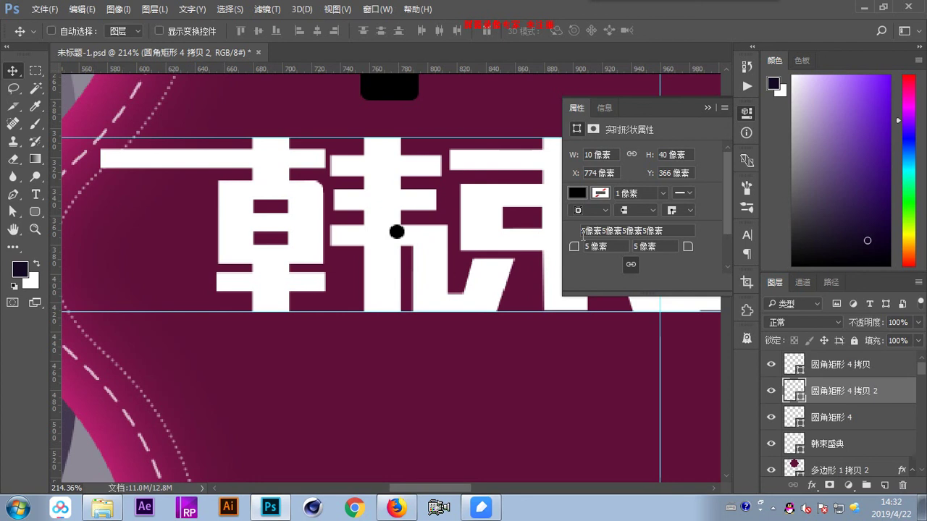
key("ctrl+alt+z")
key("ctrl+alt+z")
- Set the copied square's size to 12 by 12 pixels and move it to the hooked stroke's upper-right corner at X 802, Y 366 pixels
left_click(594, 154)
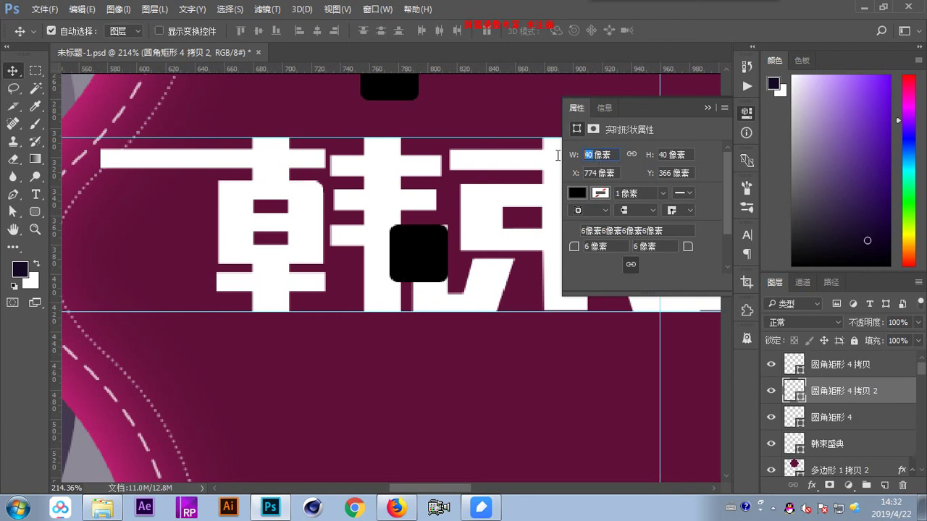
type("12")
key("Tab")
type("12")
key("Return")
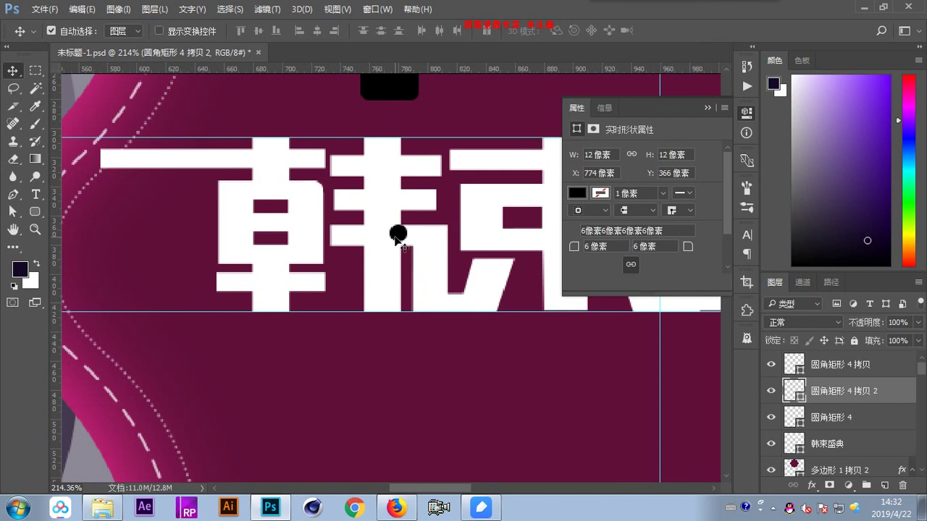
left_click_drag(397, 234, 440, 233)
key("Left")
key("Left")
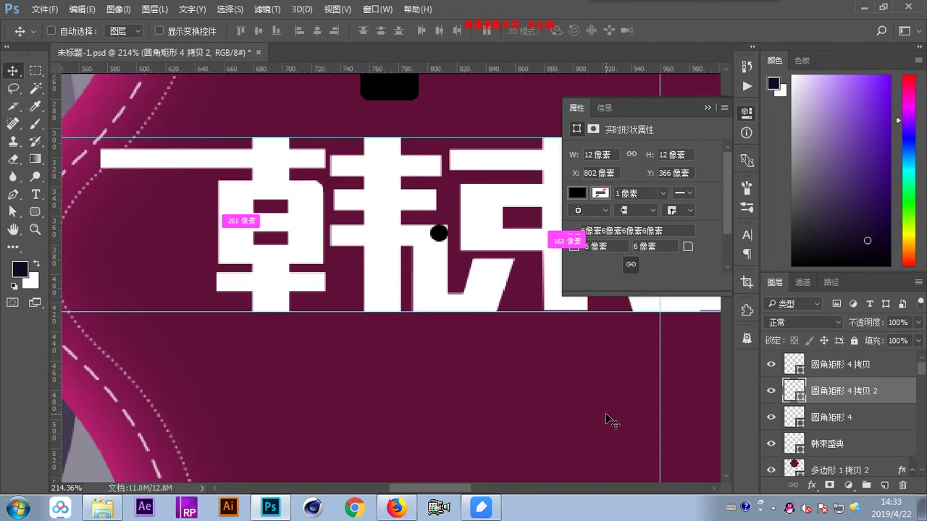
- Enlarge the black circle to 16 by 16 pixels and align it with the hooked stroke's corner at X 798, Y 366 pixels
key("ctrl+plus")
key("ctrl+plus")
key("ctrl+plus")
left_click_drag(494, 286, 455, 360)
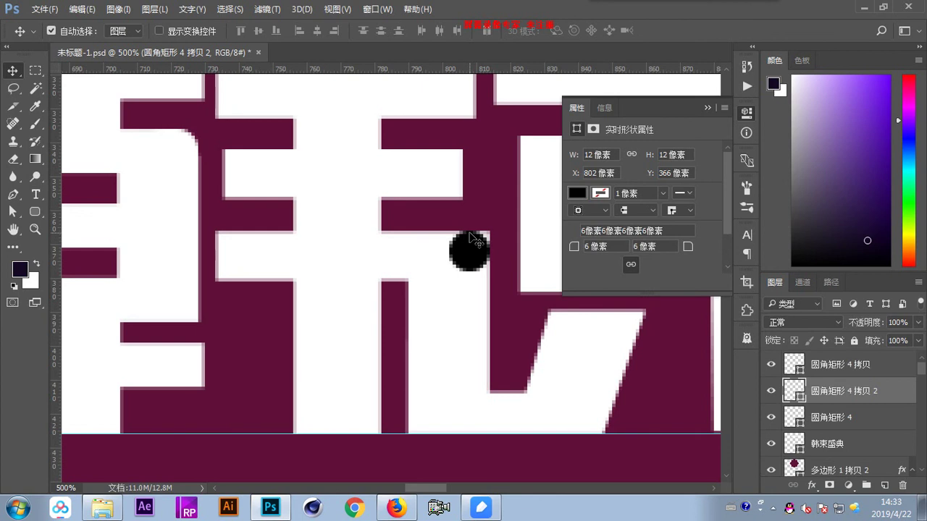
left_click(600, 155)
type("16")
key("Return")
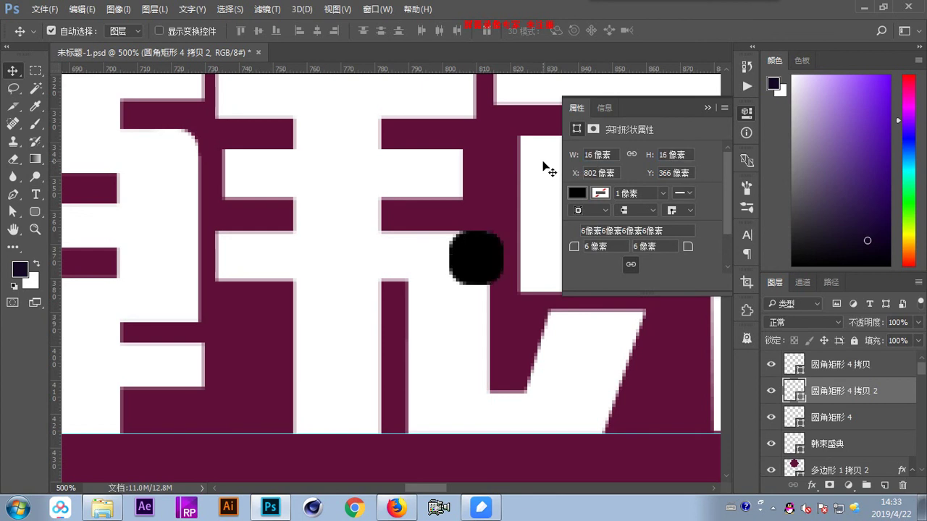
key("Left")
key("Left")
key("Left")
key("Left")
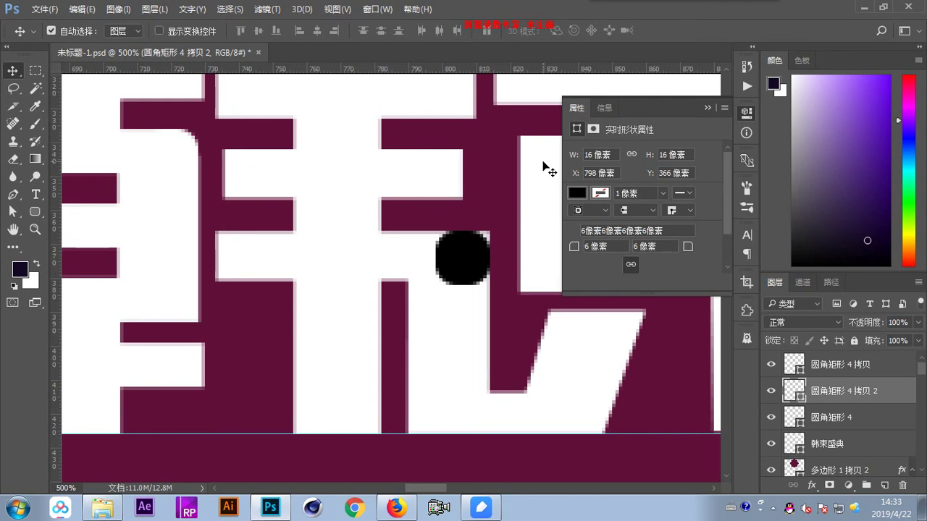
key("Down")
key("Down")
key("Up")
key("Up")
- Bevel the upper-right corner of 韩's hooked stroke beneath the black circle by editing the title path's anchor points
left_click(470, 338)
key("a")
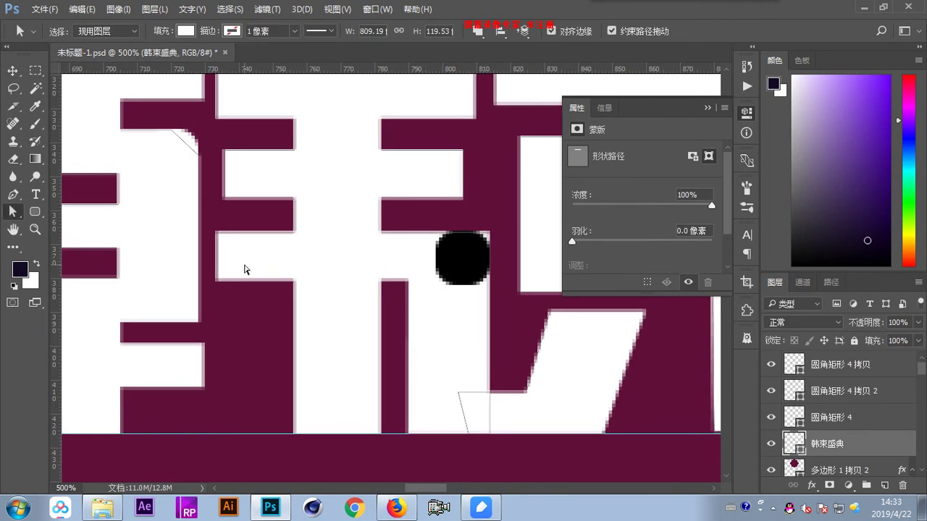
left_click(490, 243)
key("p")
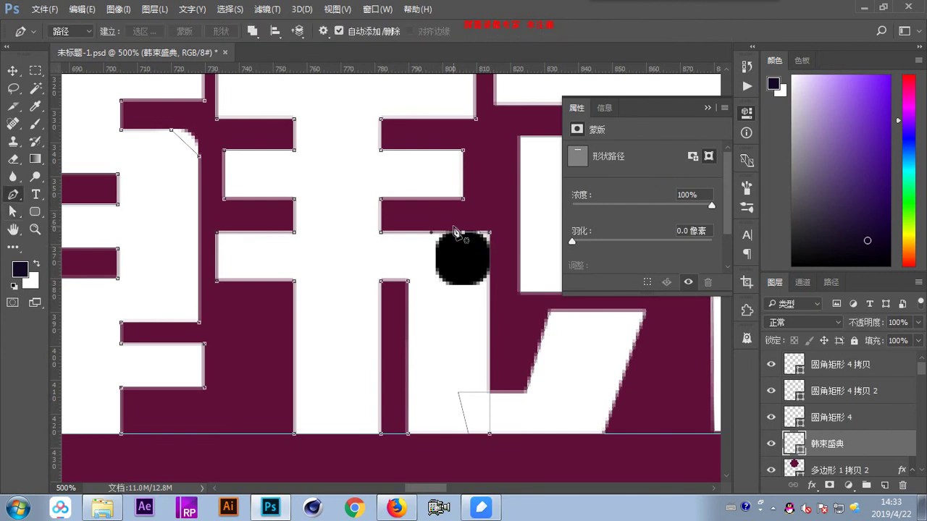
left_click(489, 258)
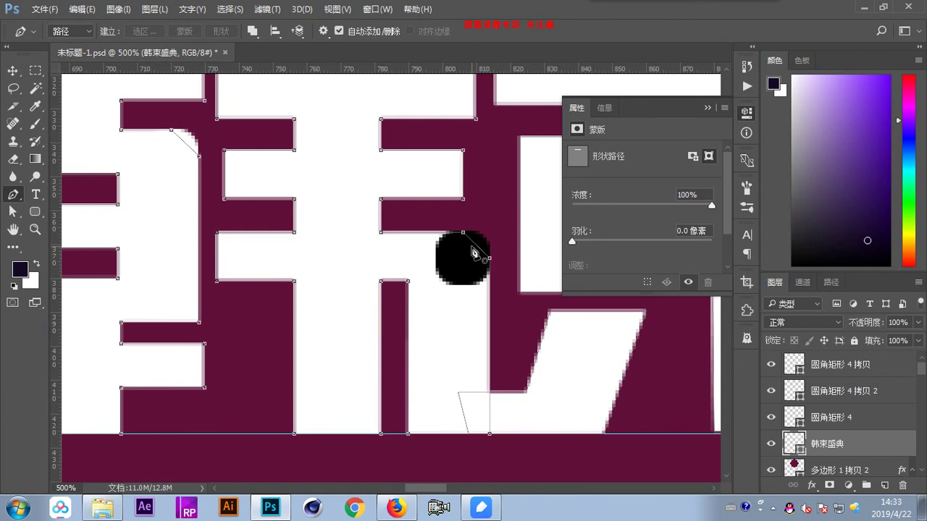
key("v")
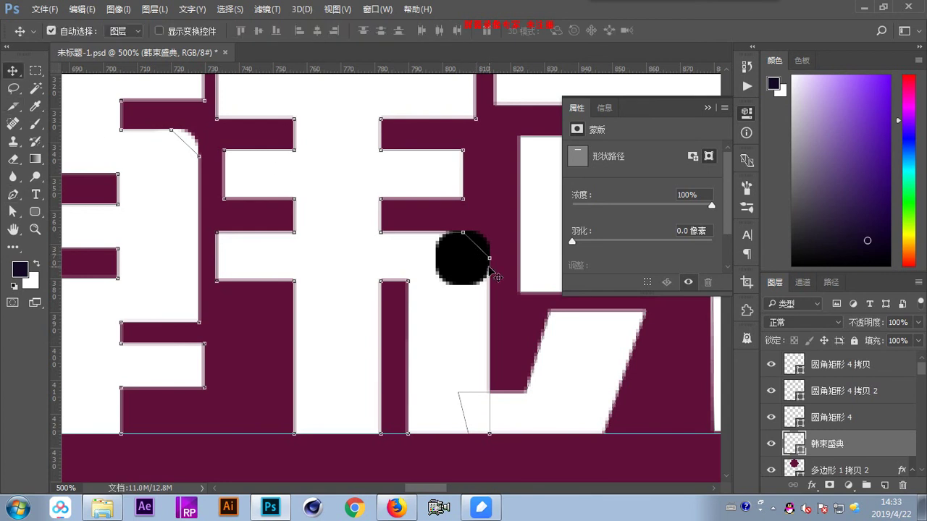
- Recolor the black circle on 韩's hooked stroke to white (ffffff), sampled from the title
left_click(466, 274)
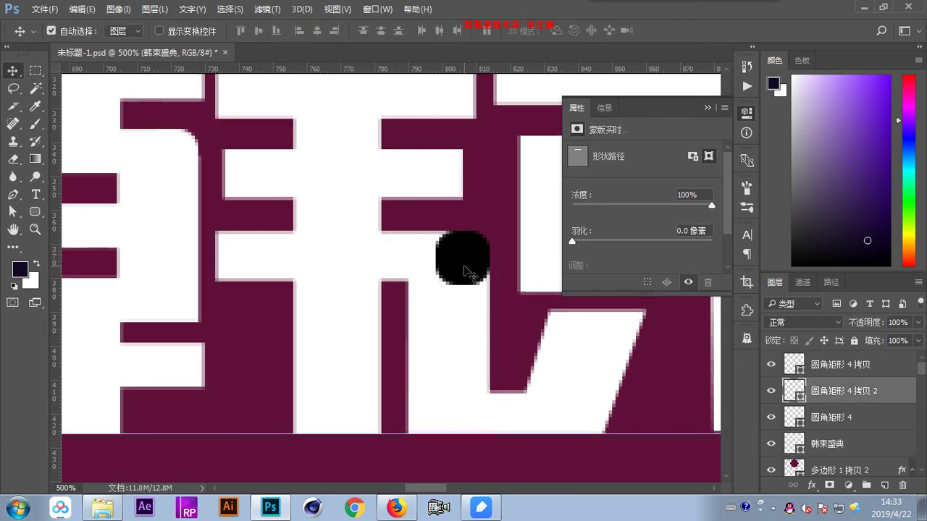
double_click(795, 390)
left_click(302, 293)
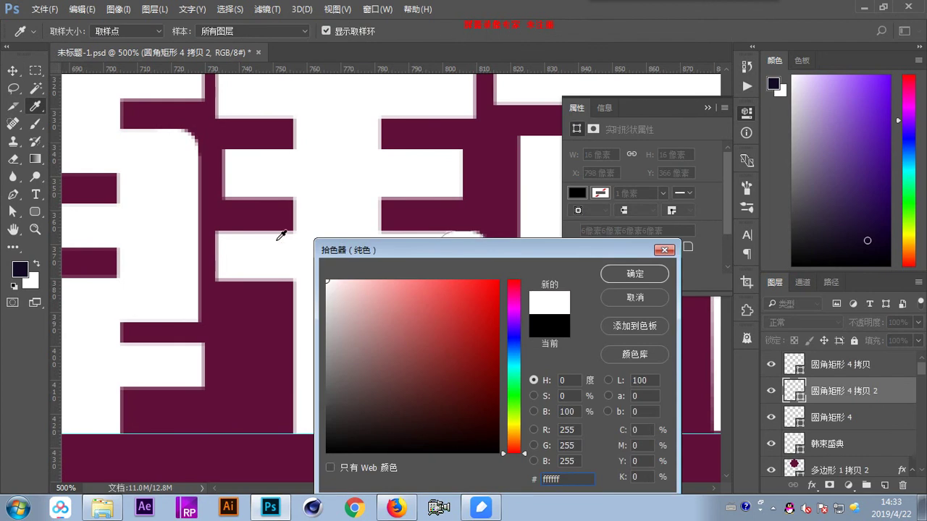
left_click(644, 285)
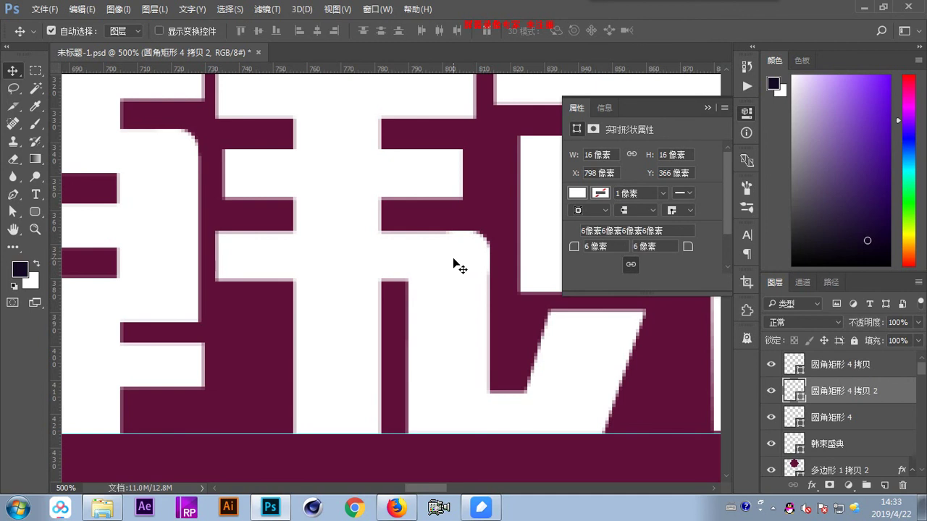
- Close the slanted notch in 束's lower right by moving its bottom anchor point against the right vertical stroke
key("ctrl+1")
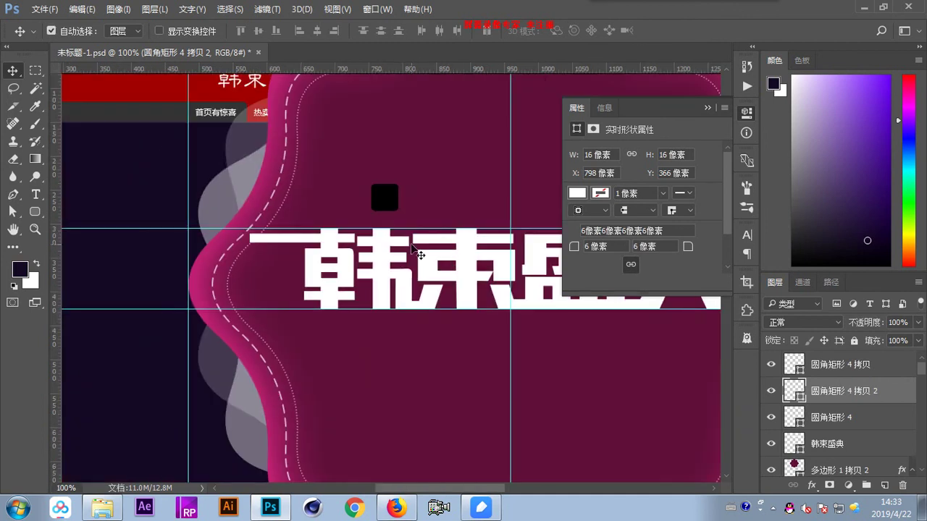
left_click(707, 108)
left_click_drag(601, 300, 483, 325)
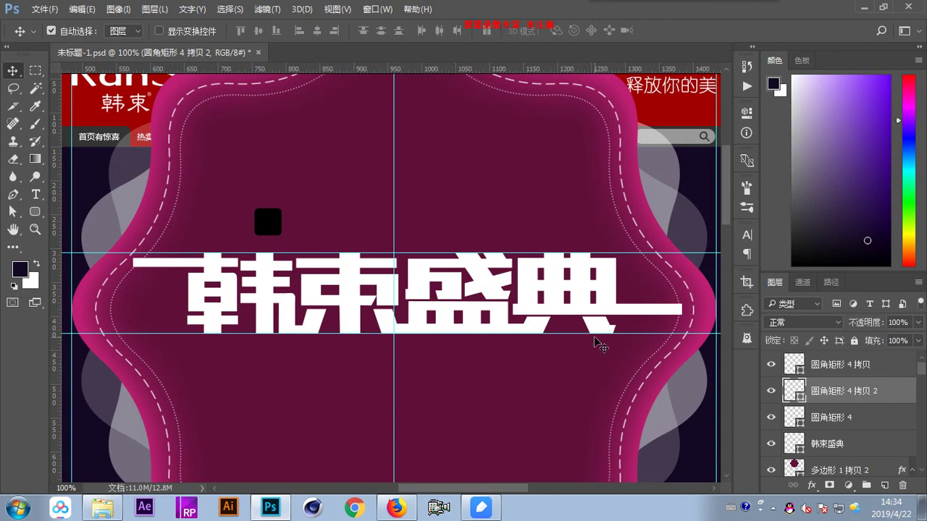
left_click(615, 345)
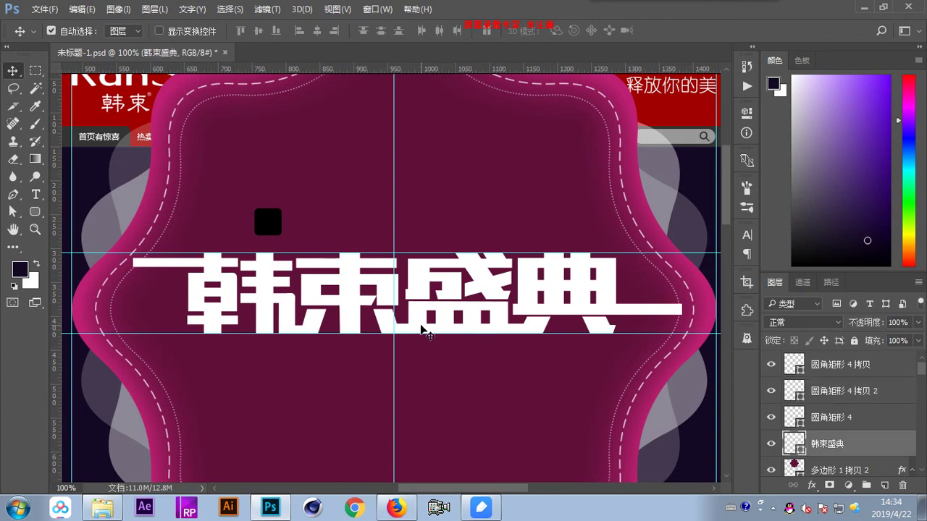
scroll(463, 331, "up", 5)
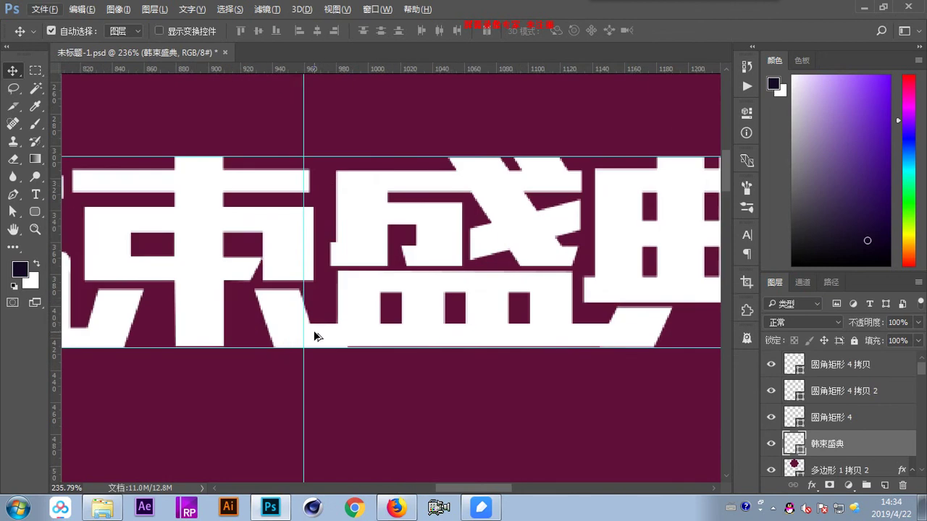
left_click_drag(314, 331, 471, 356)
key("a")
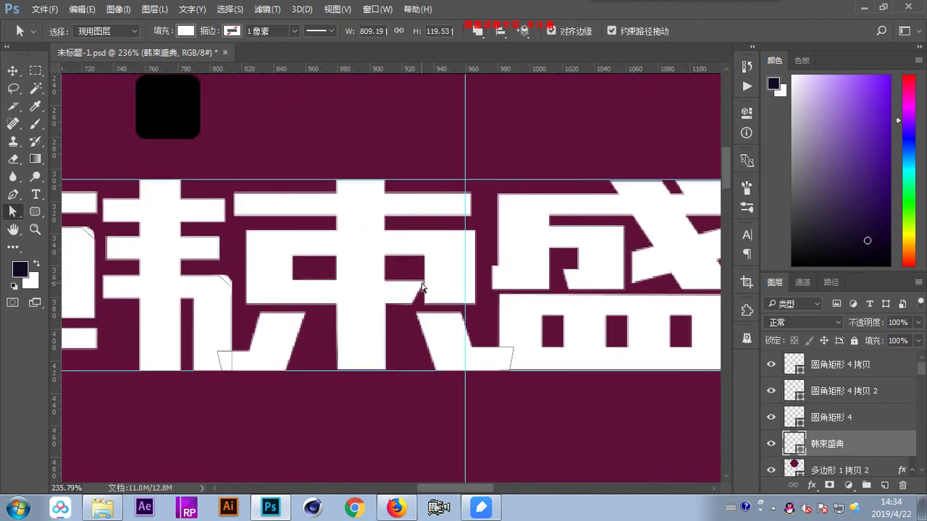
scroll(421, 287, "up", 4)
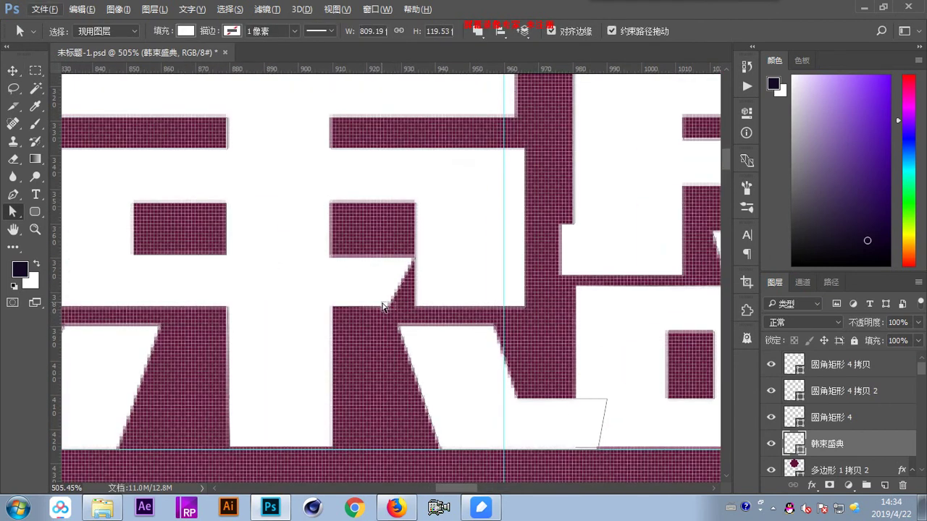
left_click(417, 308)
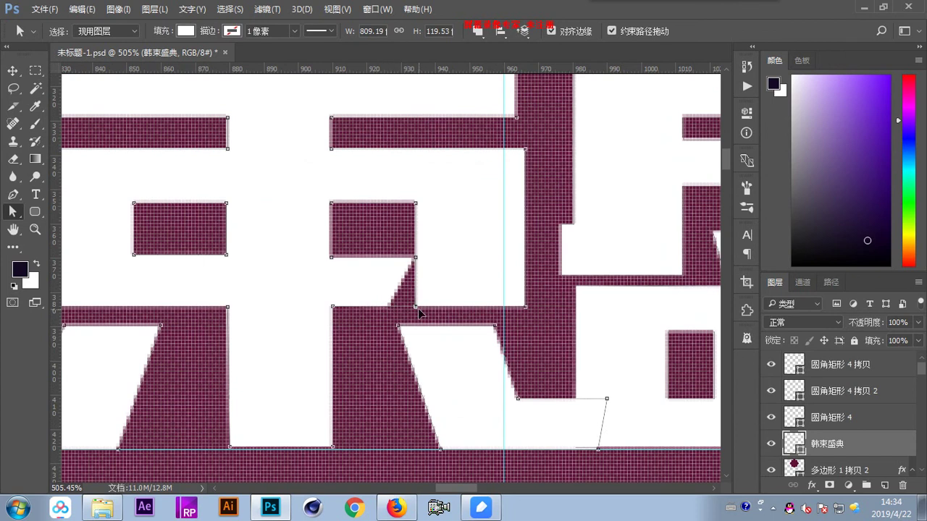
mouse_move(418, 309)
left_mouse_down()
mouse_move(416, 263)
mouse_move(415, 310)
left_mouse_up()
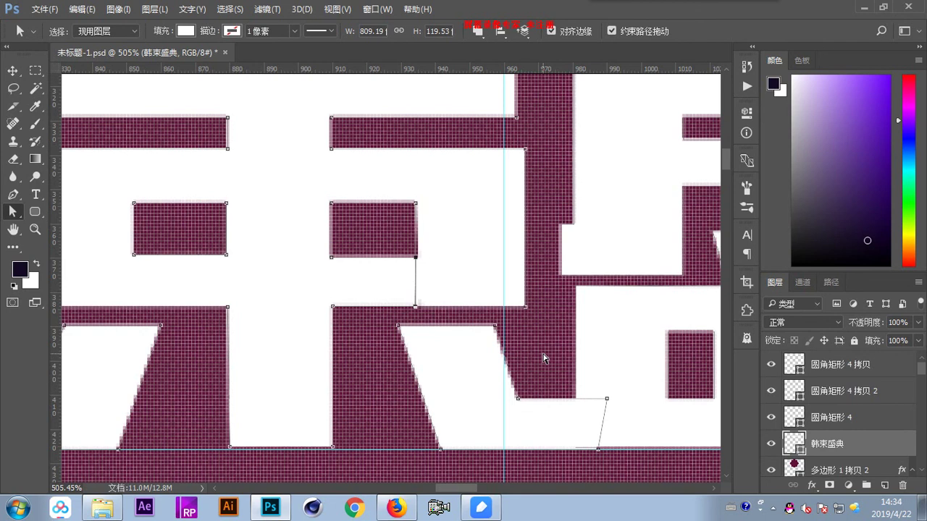
- Nudge the closed notch's two end anchors rightward so 束's horizontal stroke overlaps its right vertical stroke
scroll(543, 357, "up", 3)
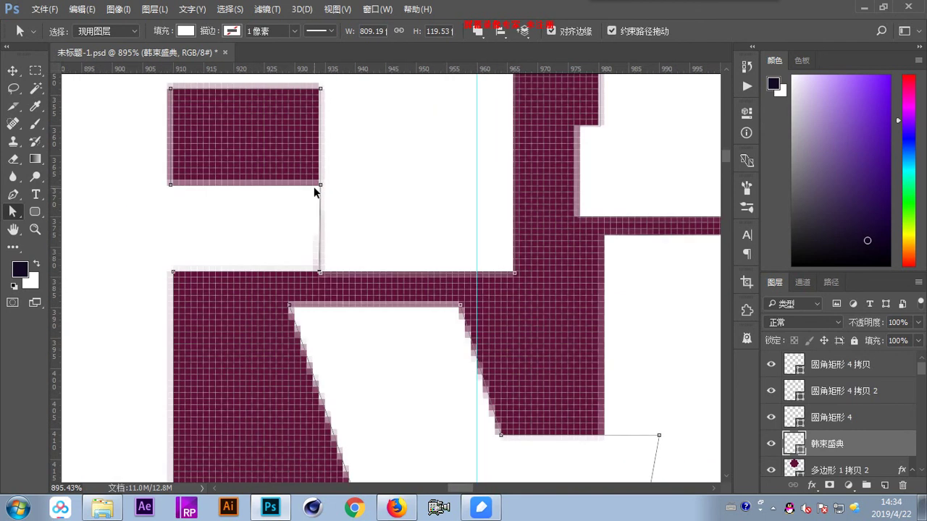
key("Right")
key("Right")
key("Right")
key("Right")
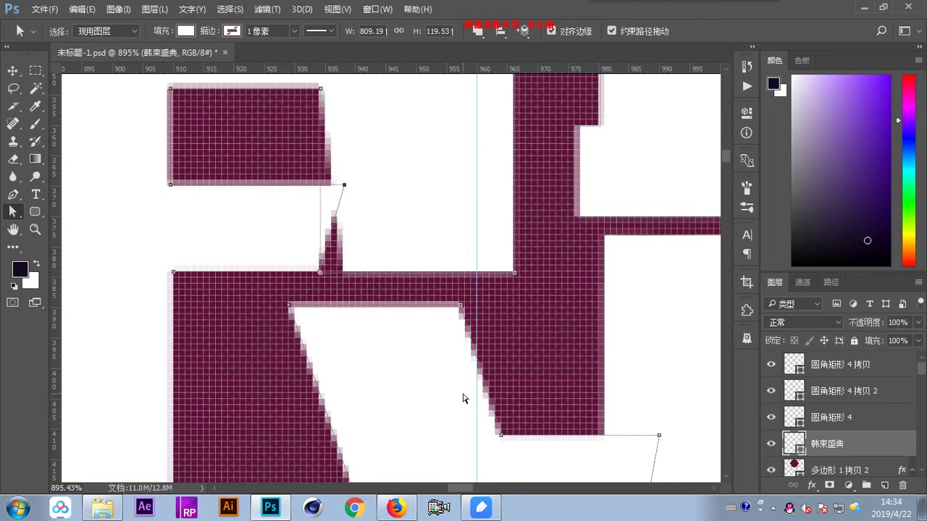
scroll(365, 351, "up", 3)
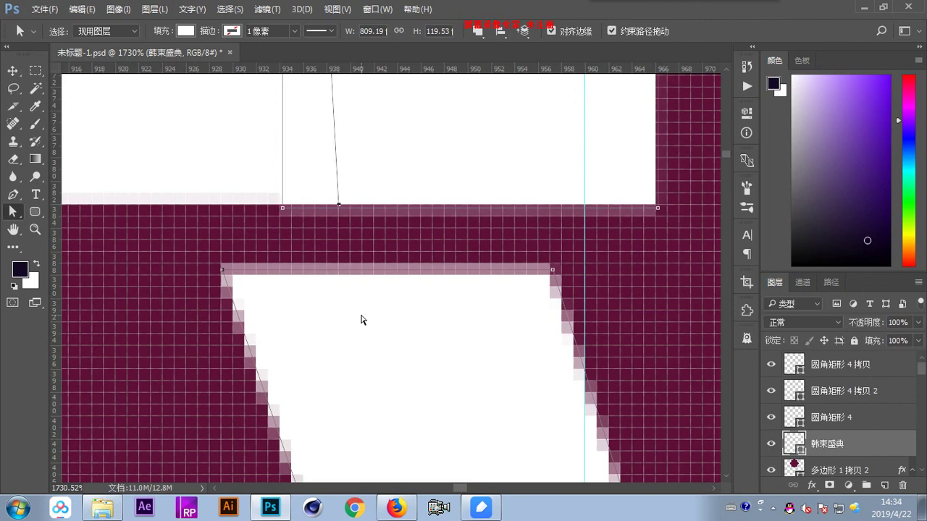
key("ctrl+1")
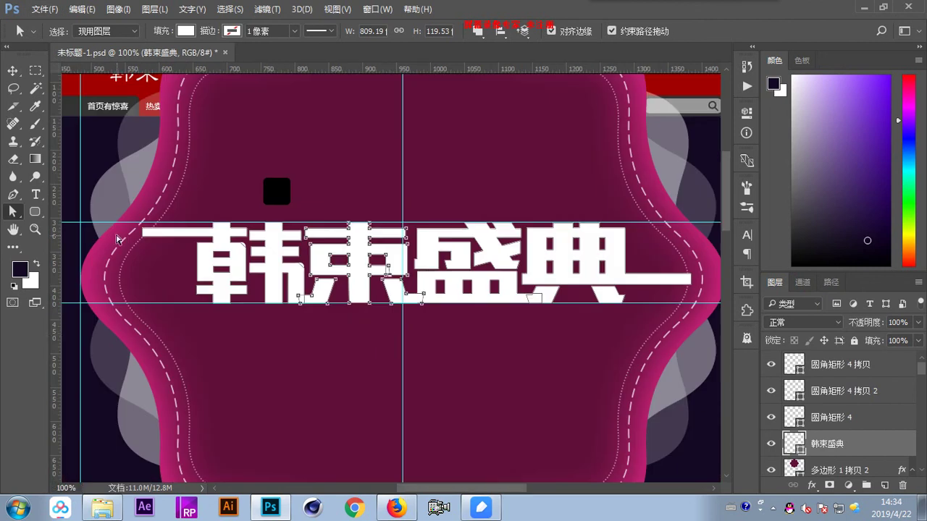
- Delete the leftover black rounded square above the title
left_click(12, 70)
left_click(253, 294)
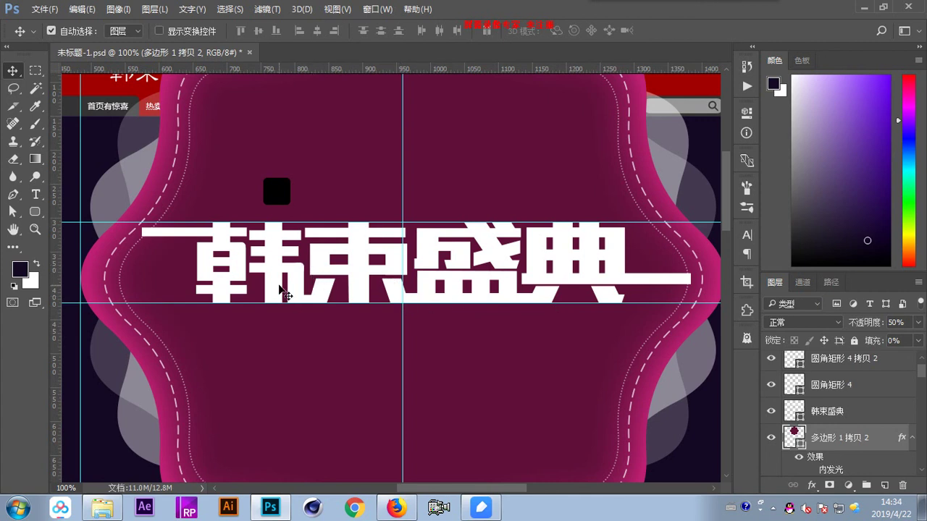
left_click(170, 235)
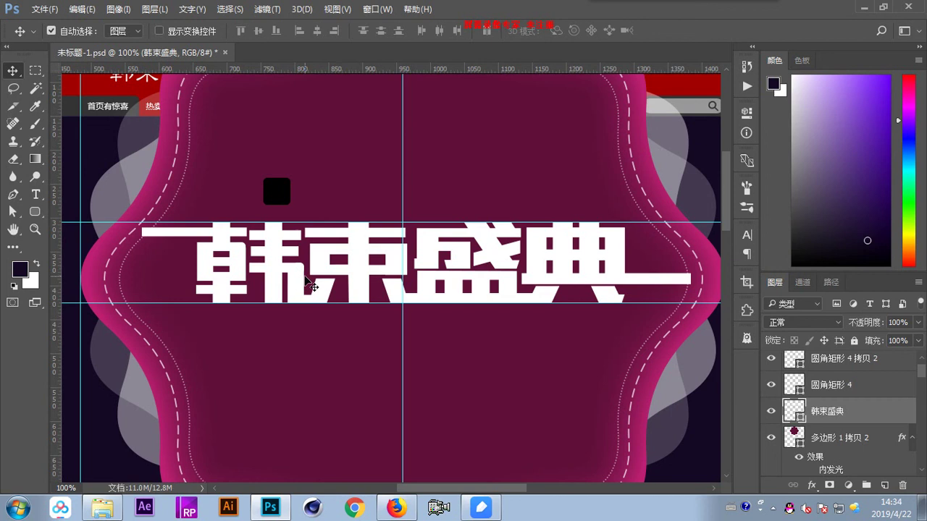
left_click(277, 192)
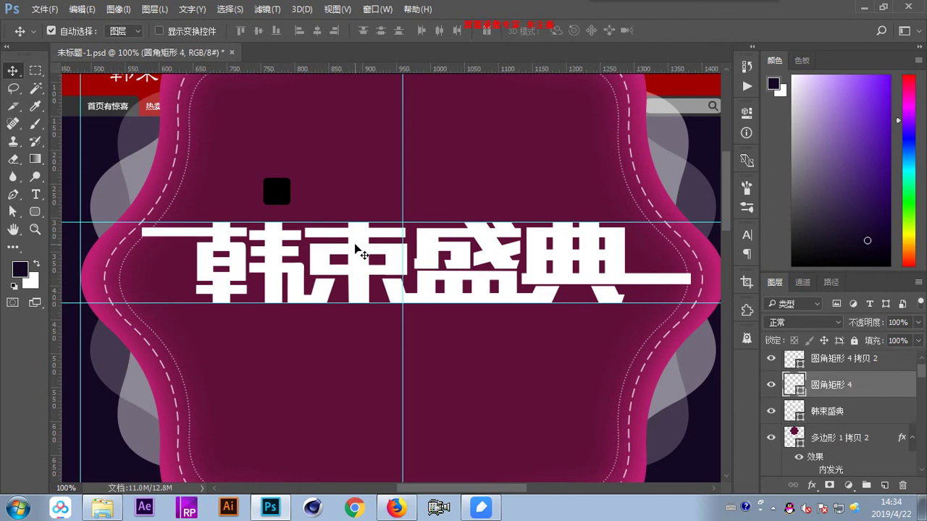
key("Delete")
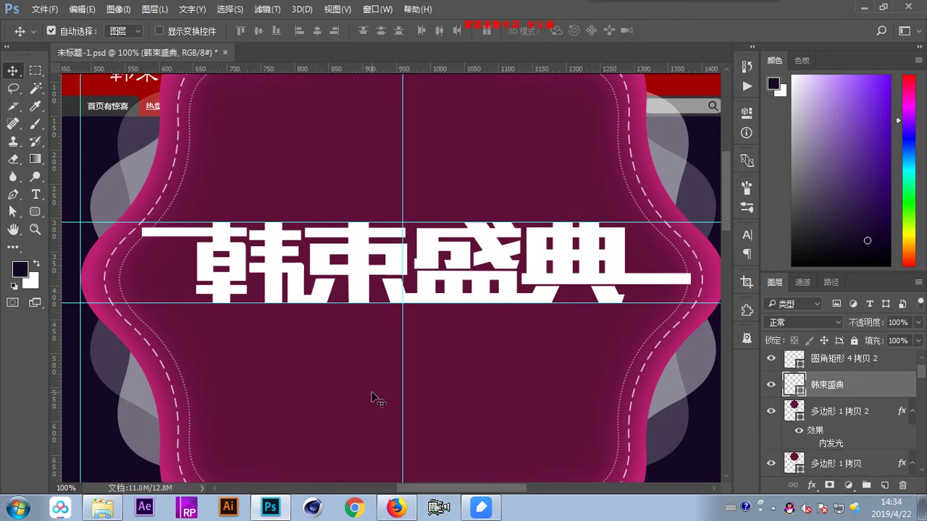
- Merge the two small circle layers with the 韩束盛典 title layer and toggle the merged layer's visibility to check it
left_click(372, 395)
left_click(511, 291)
scroll(902, 445, "up", 1)
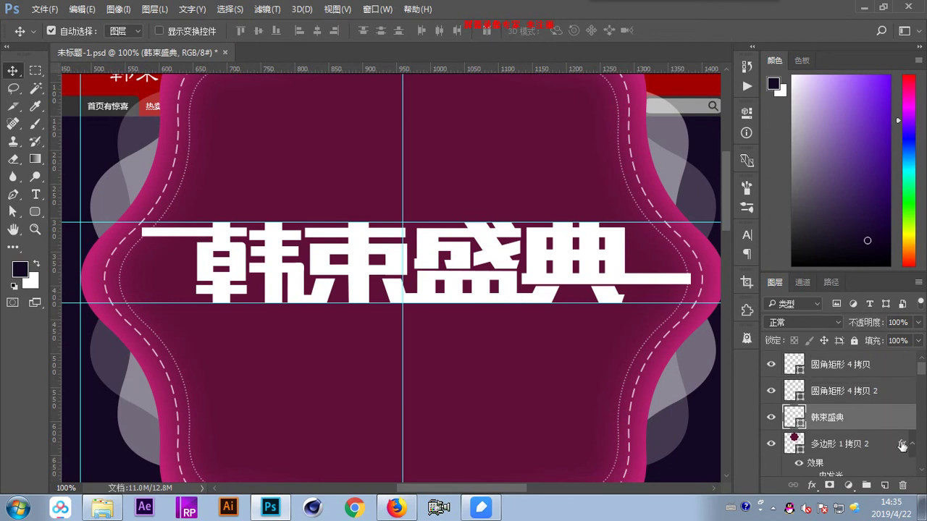
left_click(844, 389, "ctrl")
left_click(847, 367, "ctrl")
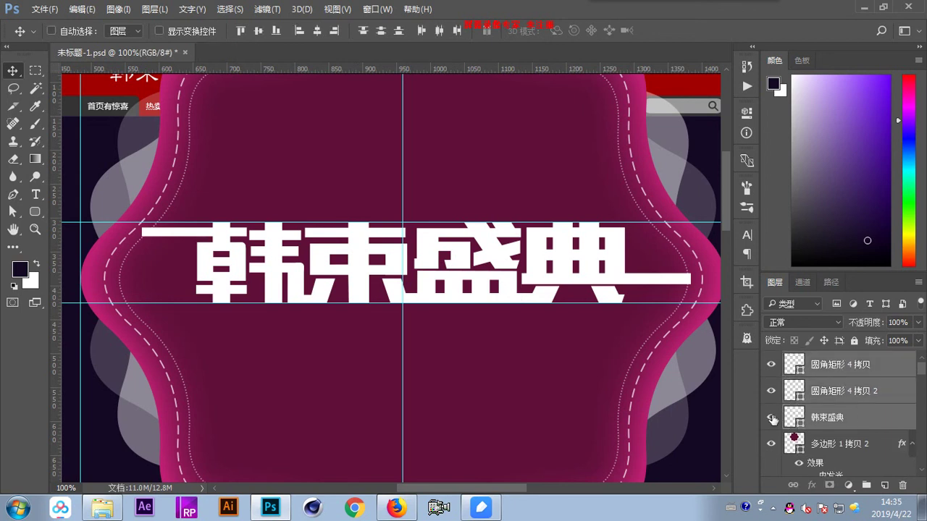
key("ctrl+e")
left_click(771, 364)
left_click(771, 364)
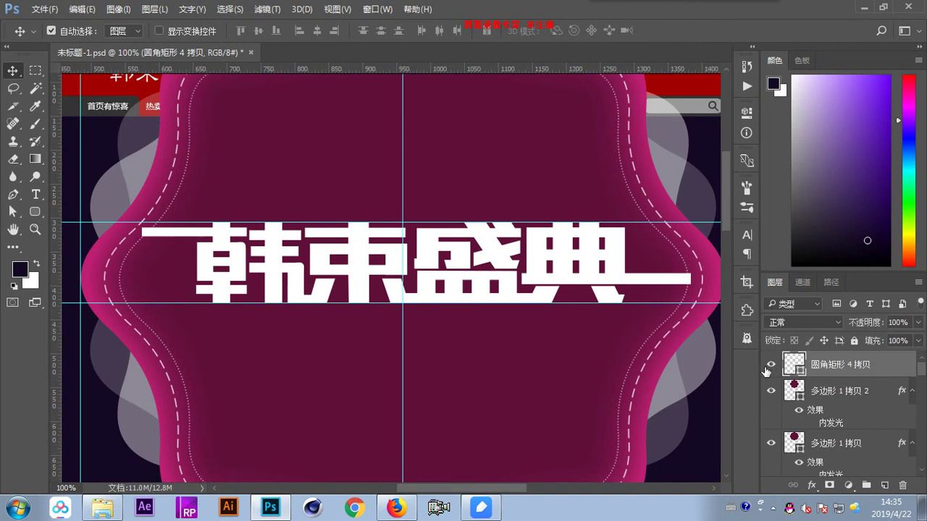
- Merge the title layer's shape components into one combined outline
left_click(35, 211)
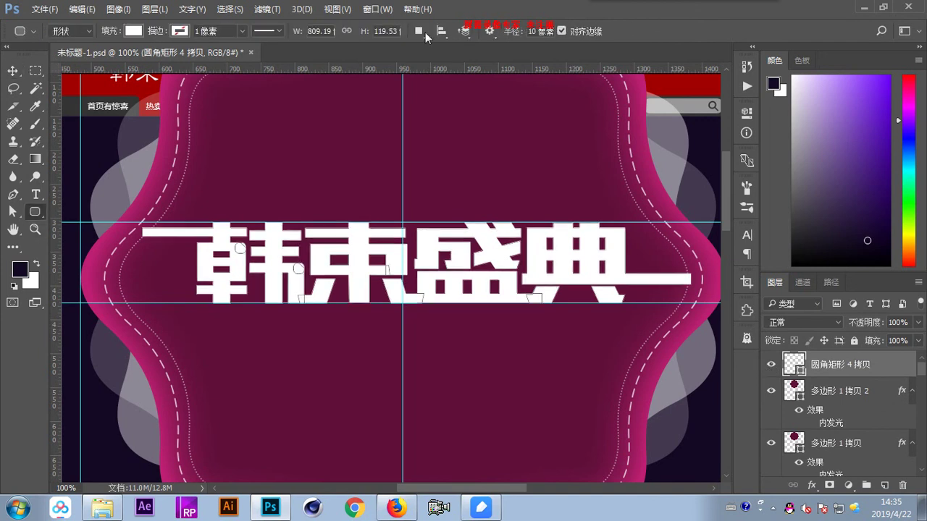
left_click(421, 32)
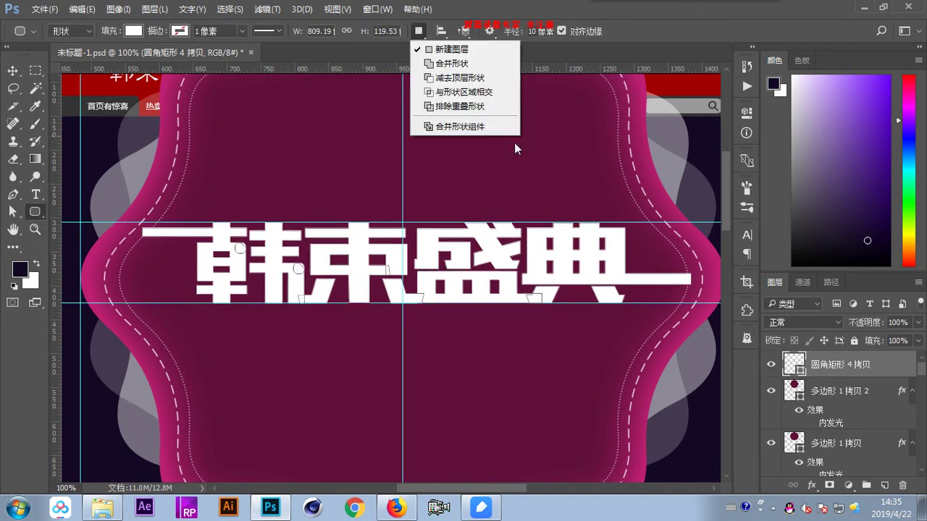
left_click(472, 127)
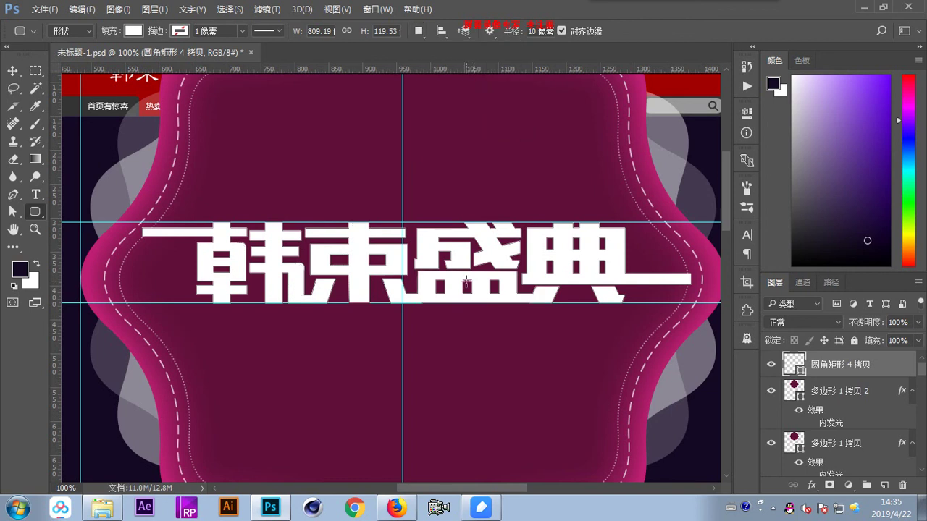
- Move the maroon sample rectangle rightward and the yellow one up against the navy rectangle, exposing the yellow swatch below the banner
scroll(467, 285, "down", 4)
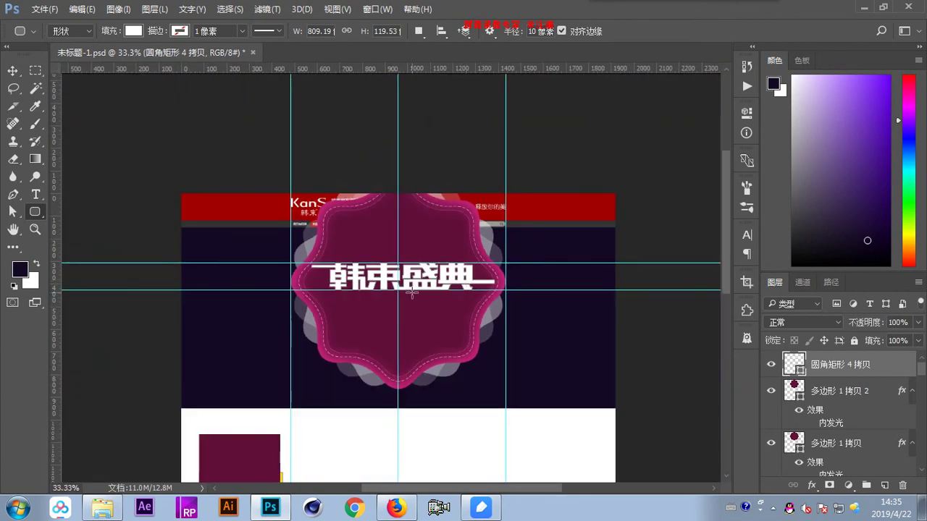
left_click_drag(416, 361, 419, 288)
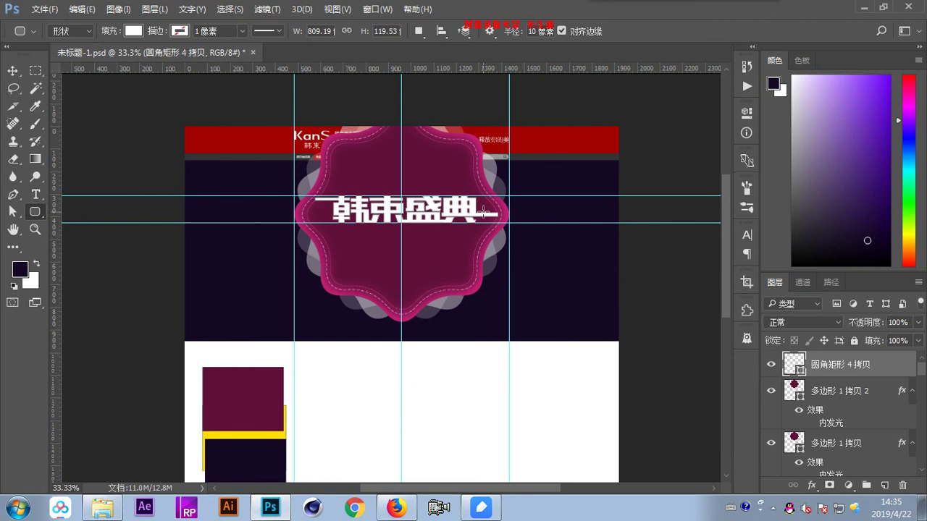
key("v")
left_click_drag(248, 393, 322, 393)
left_click(290, 429)
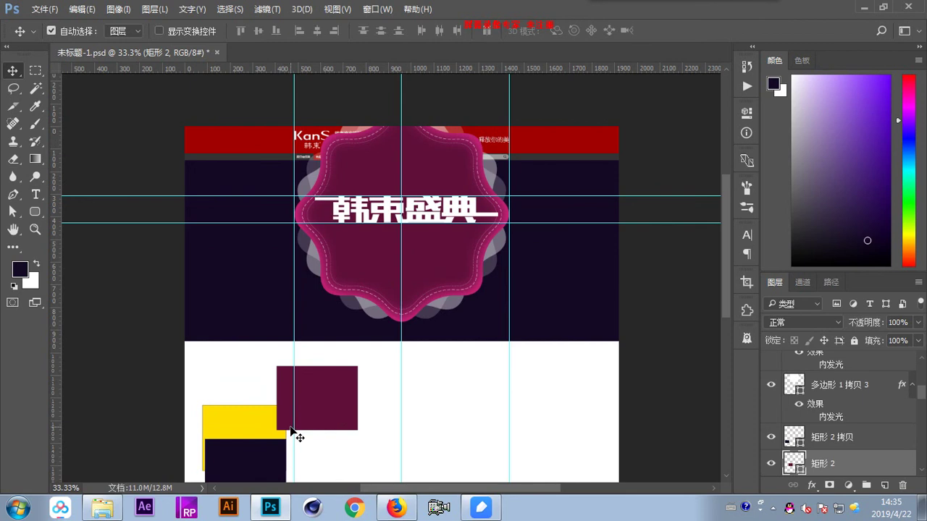
left_click(251, 431)
left_click_drag(250, 406, 250, 393)
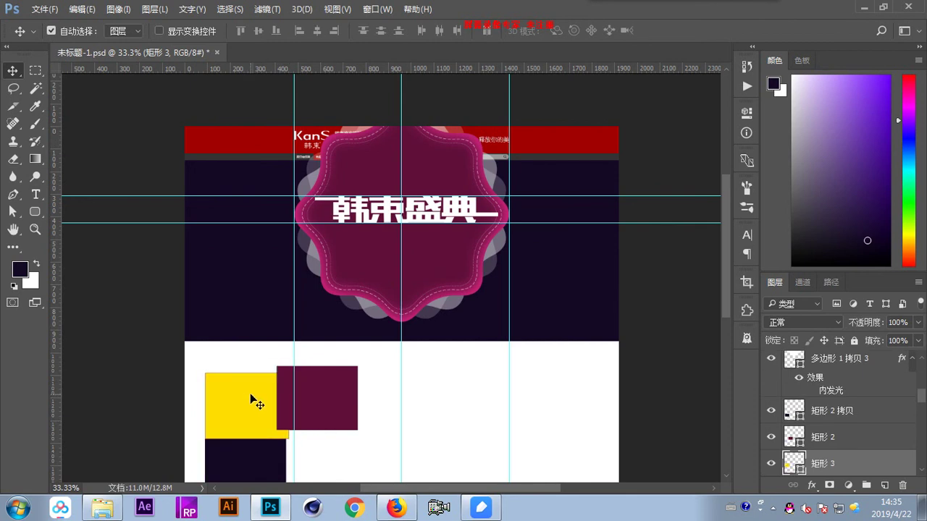
- Change the merged title's fill to yellow ffde00, sampled from the yellow rectangle
left_click(471, 215)
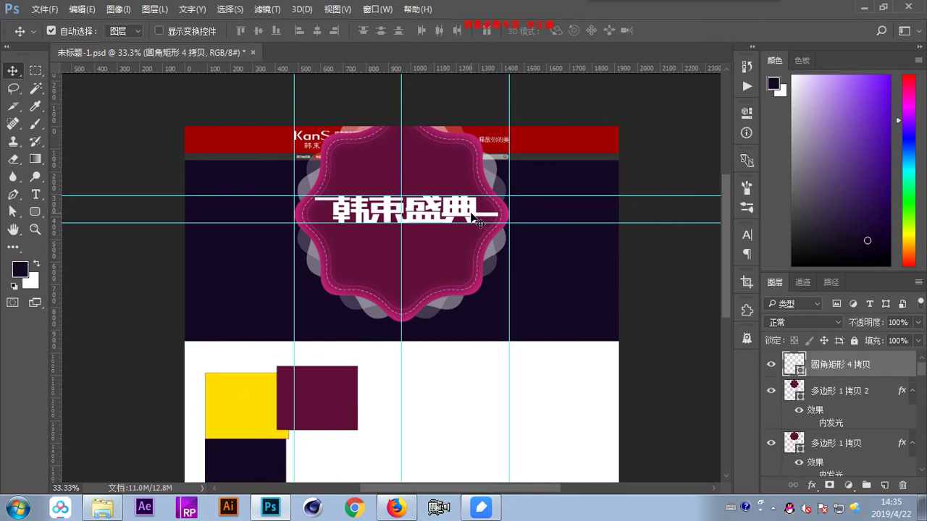
double_click(794, 364)
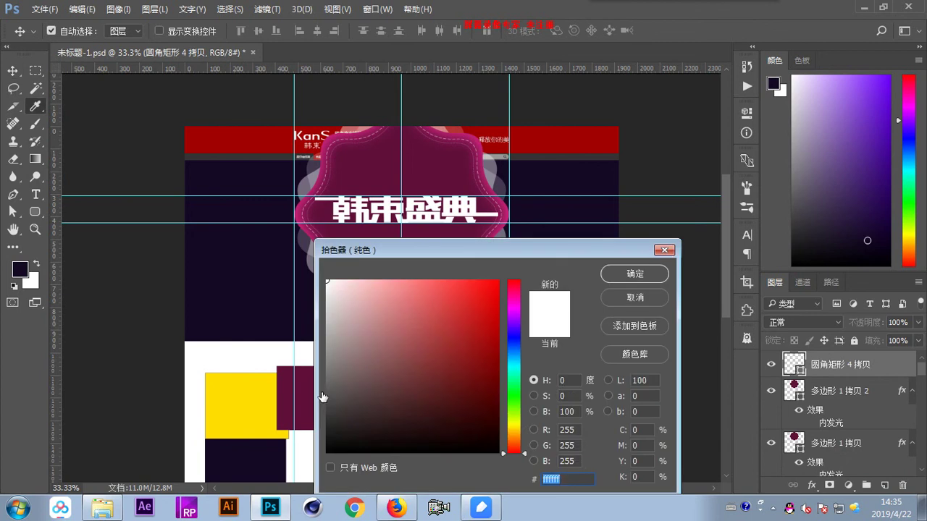
left_click(222, 391)
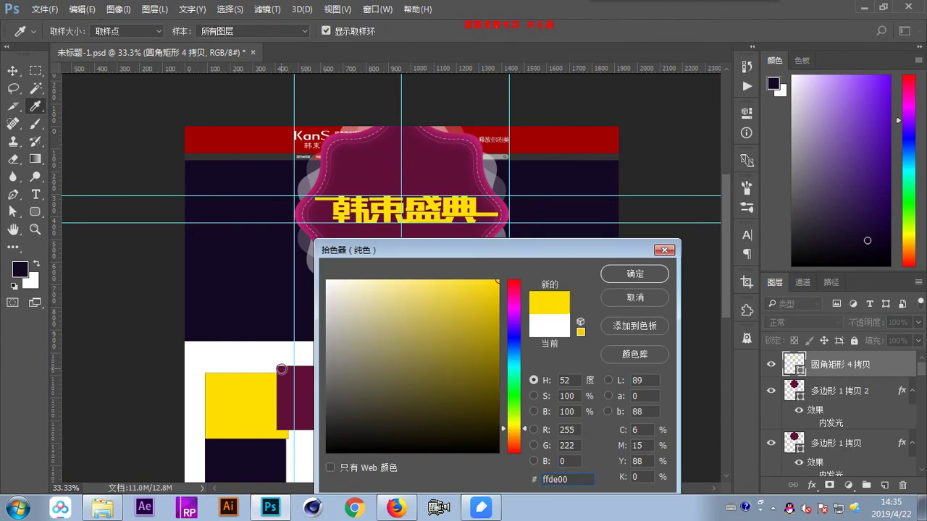
- Apply the yellow fill #ffde00 to the 韩束盛典 title shape and nudge the title down 10 pixels
left_click(632, 275)
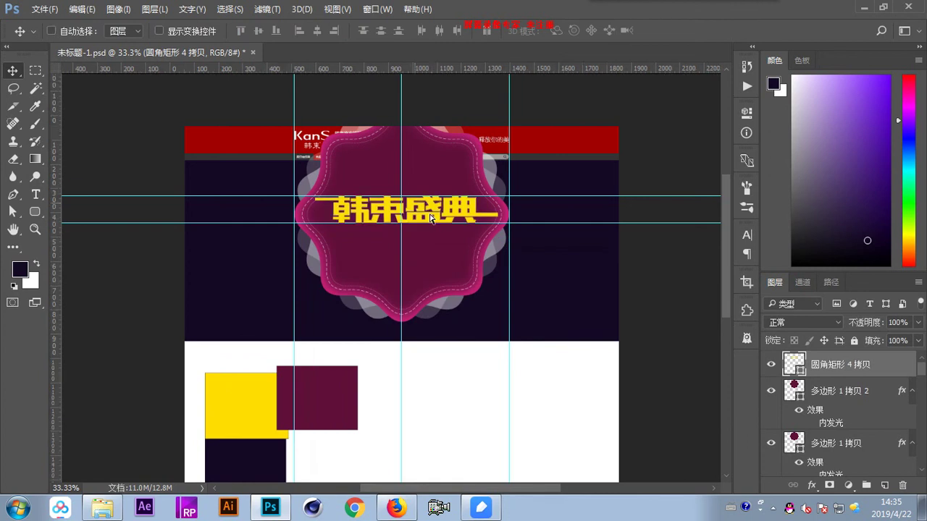
key("ctrl+1")
left_click_drag(459, 153, 451, 260)
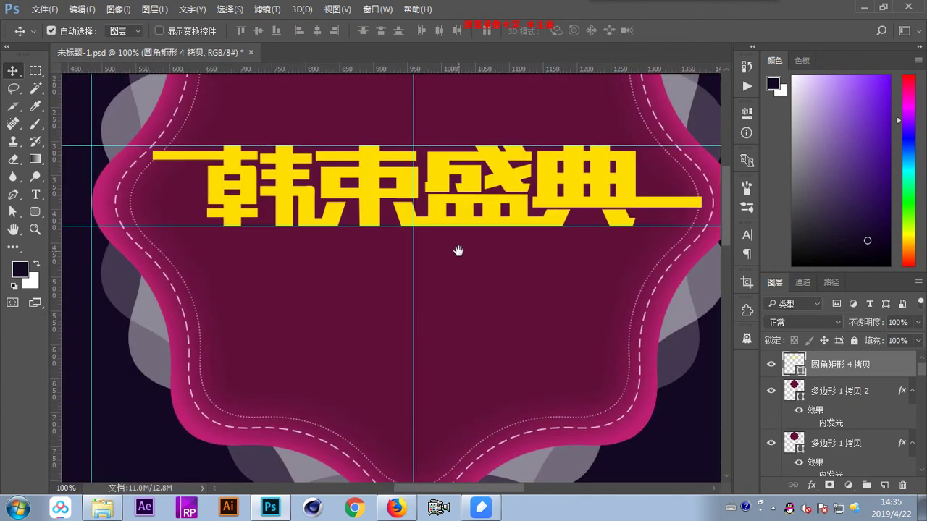
left_click_drag(436, 138, 434, 192)
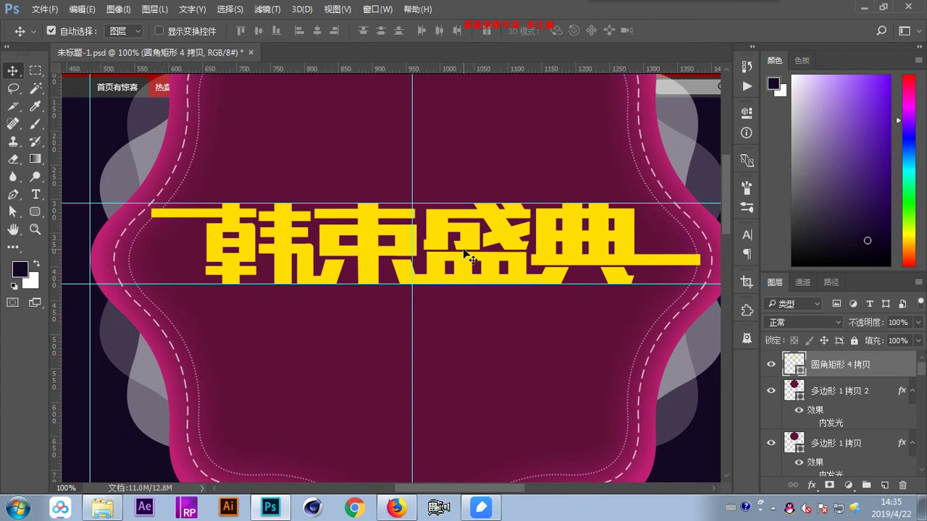
key("shift+Down")
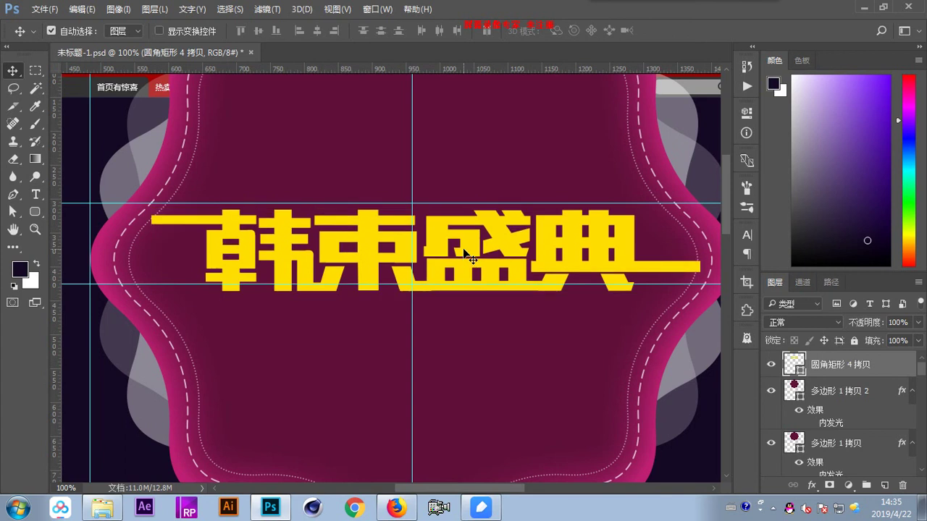
- Scale the yellow title down to about 95% around its centre so it fits inside the badge's dotted border
key("ctrl")
mouse_move(148, 221)
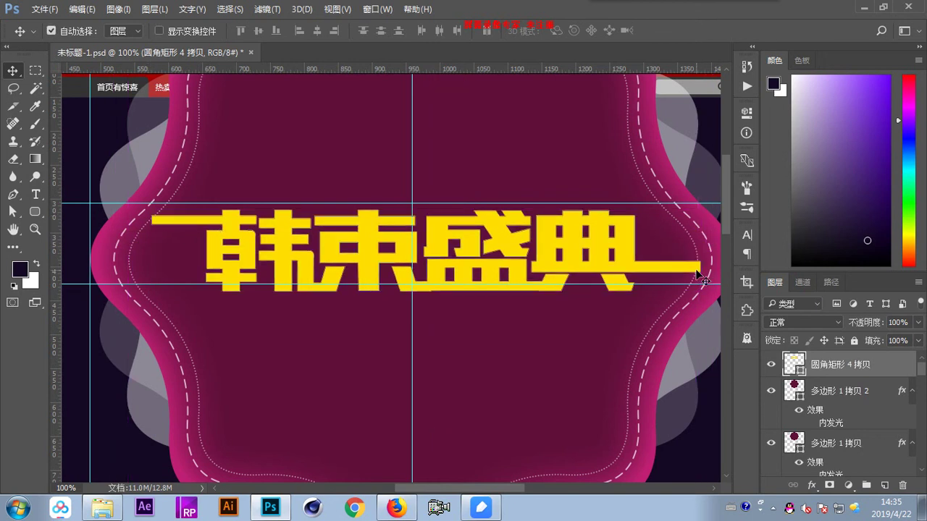
key("ctrl")
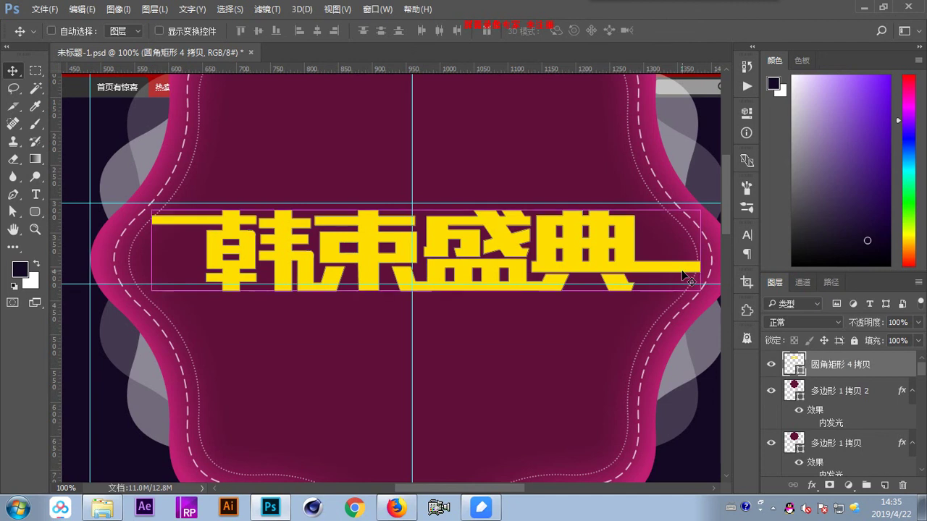
key("ctrl+t")
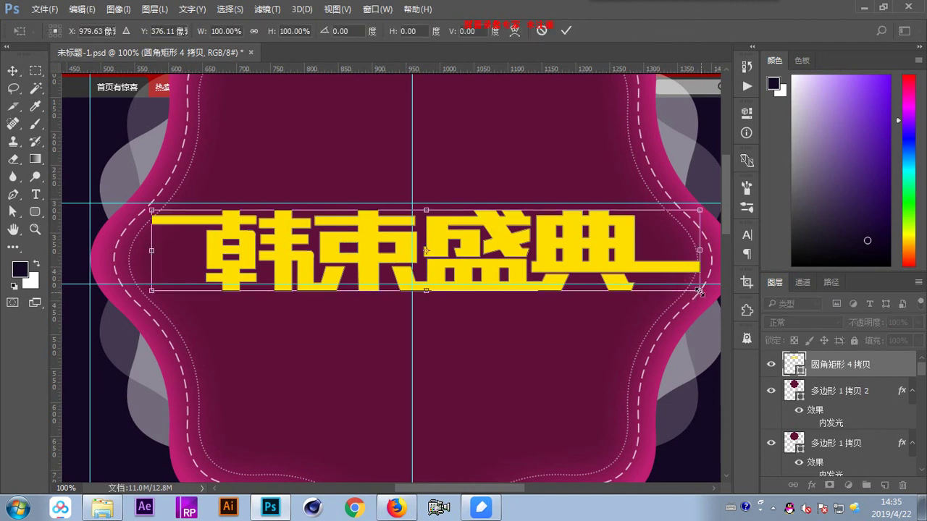
left_click_drag(700, 291, 686, 289)
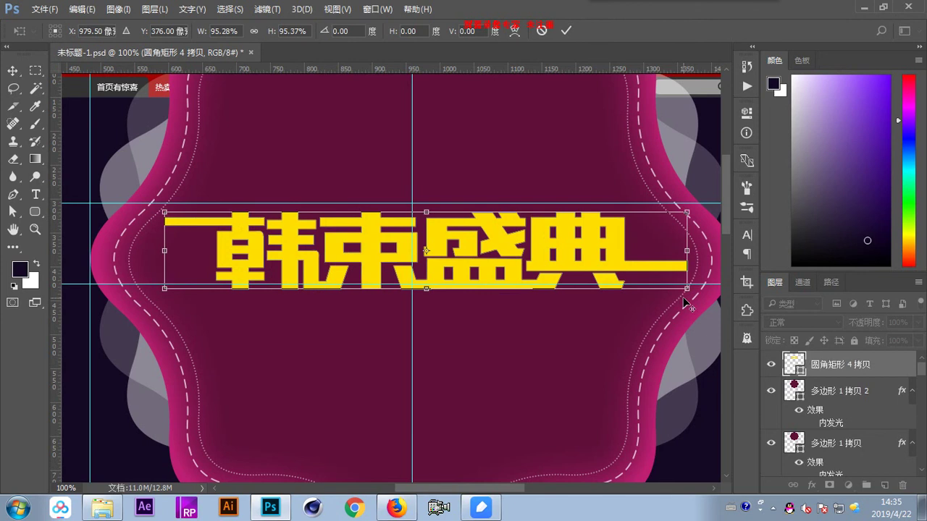
key("Return")
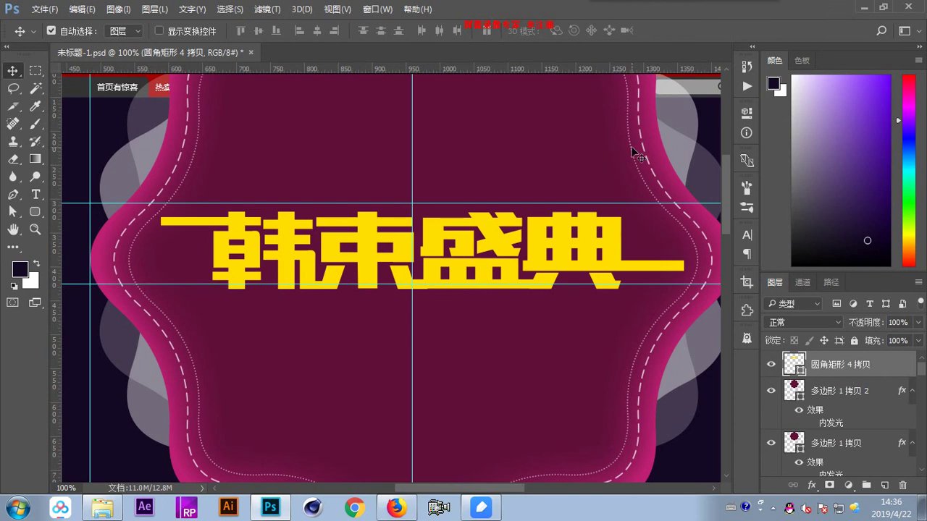
- Create a new empty layer directly above the title layer 圆角矩形 4 拷贝
left_click(201, 155)
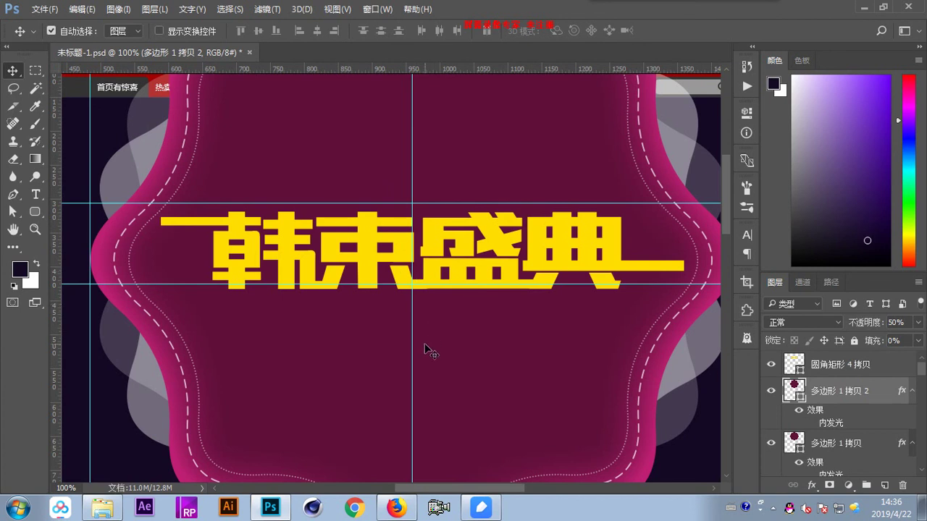
left_click(835, 369)
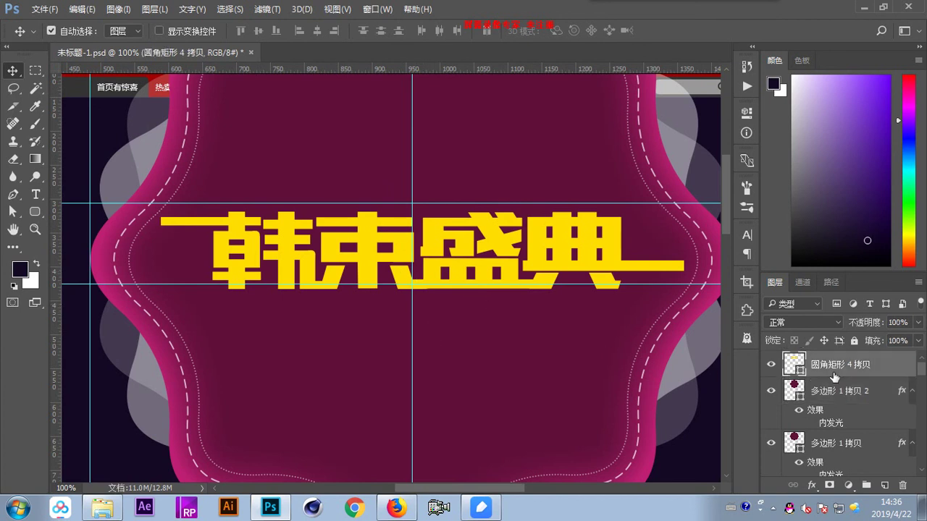
key("ctrl+shift+alt+n")
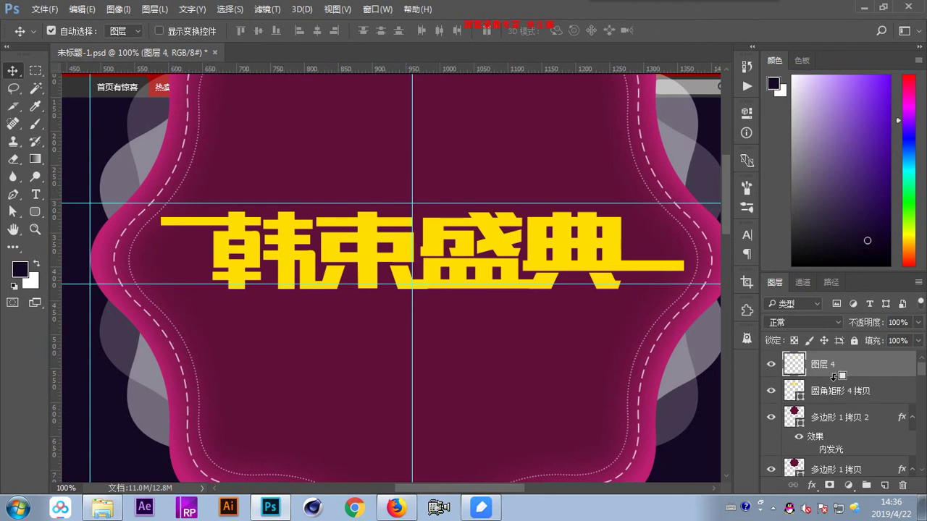
left_click(770, 364)
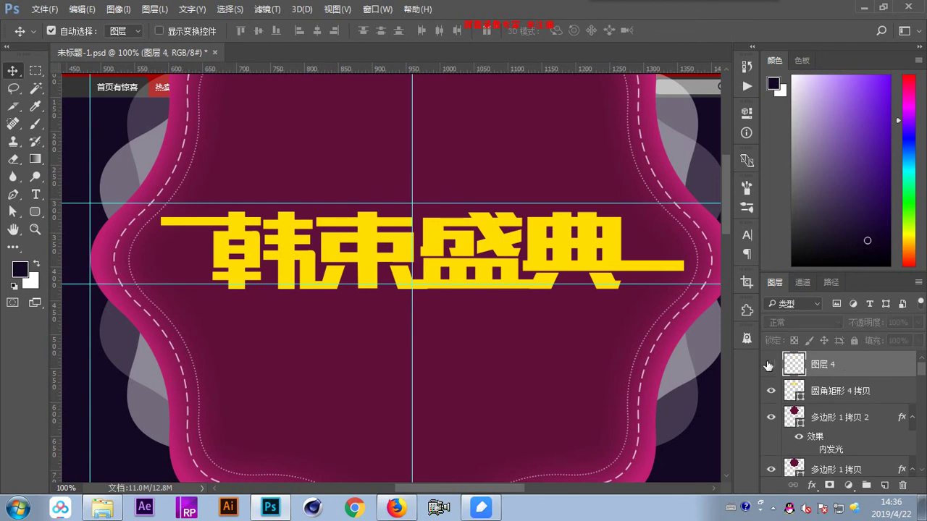
left_click(769, 365)
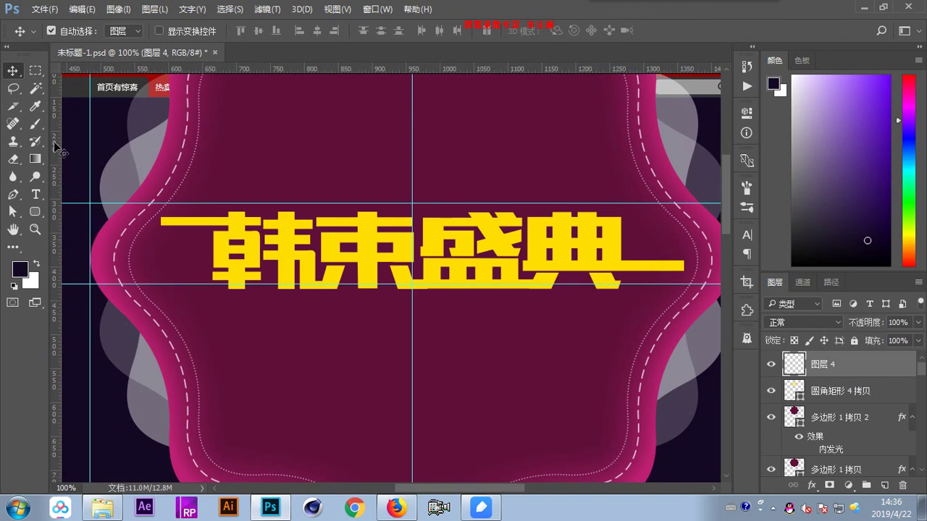
- Choose the Brush tool and set the foreground colour to white, #ffffff
left_click(35, 123)
left_click(109, 124)
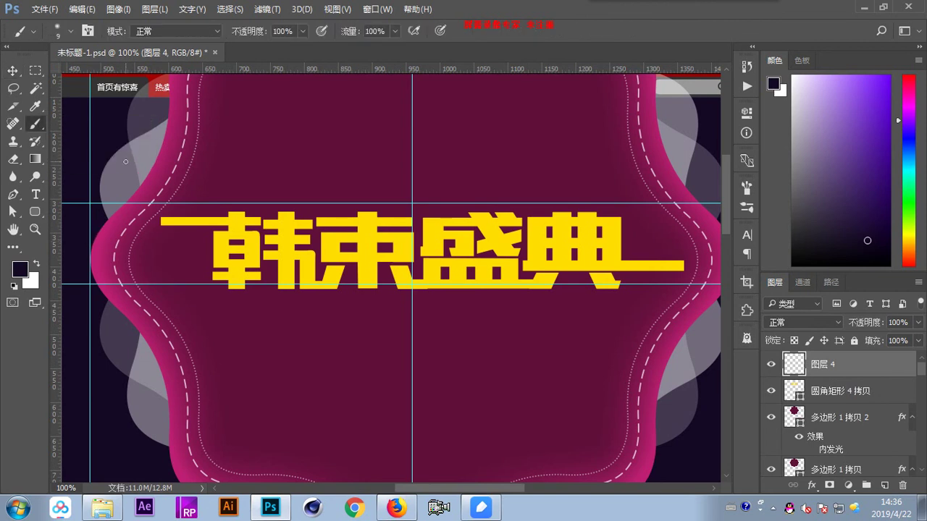
left_click(19, 270)
type("ffffff")
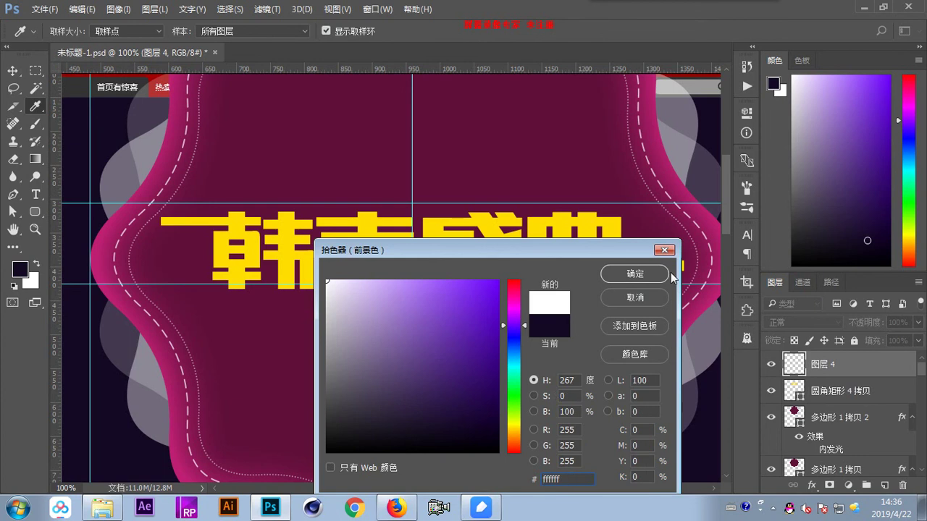
left_click(634, 274)
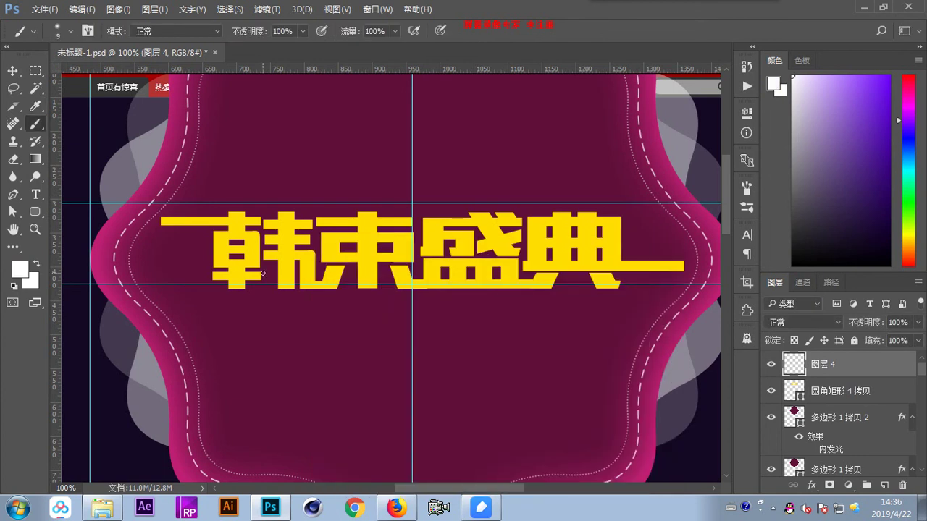
- Dab soft white light spots with a 70-pixel brush at stroke ends and corners across the four title characters on the new layer
key("bracketright")
key("bracketright")
left_click(225, 285)
left_click_drag(218, 287, 221, 287)
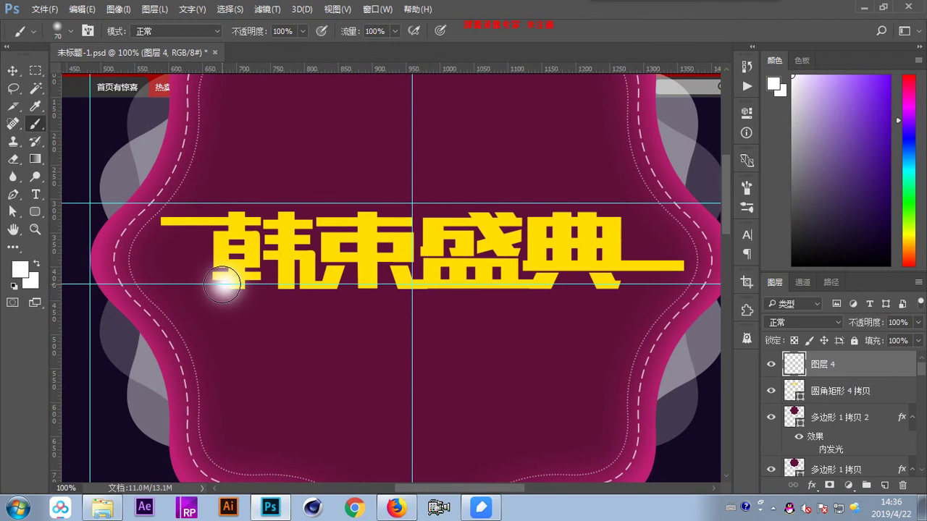
left_click(306, 217)
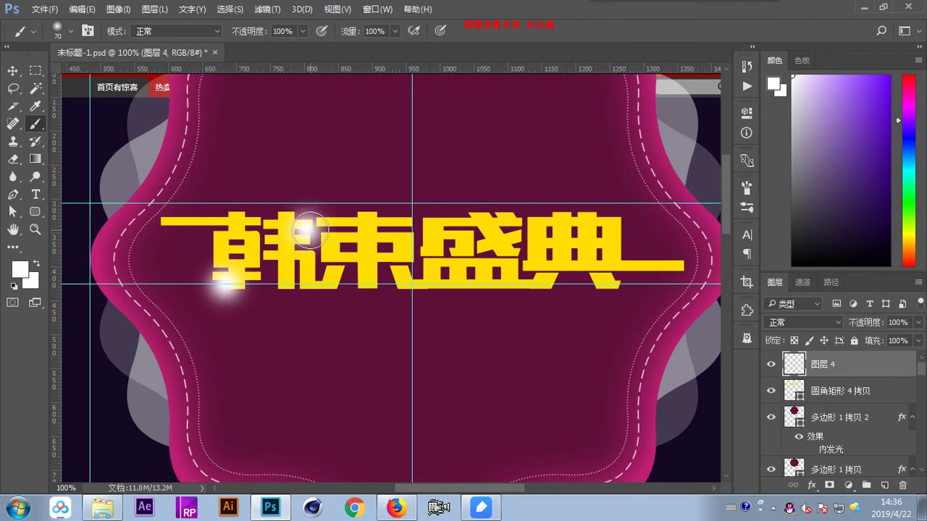
left_click(413, 243)
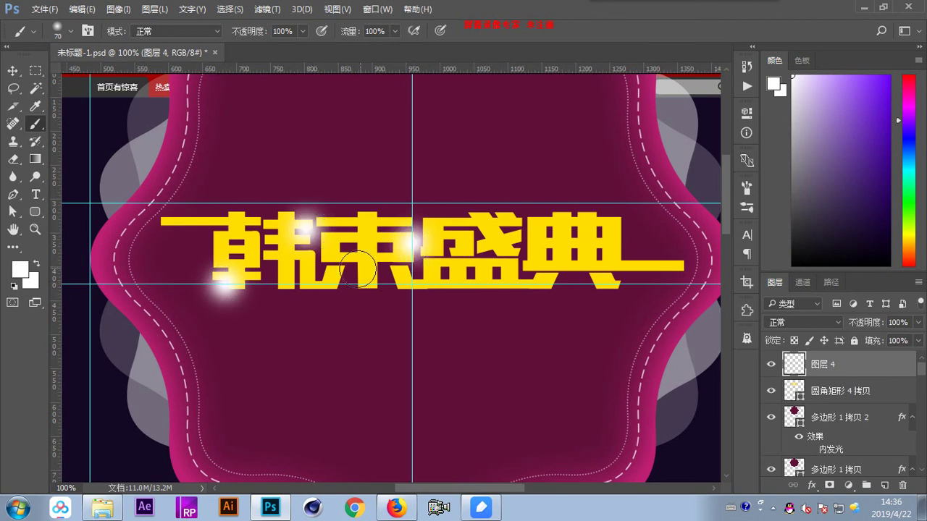
left_click(330, 271)
left_click(499, 210)
left_click(432, 215)
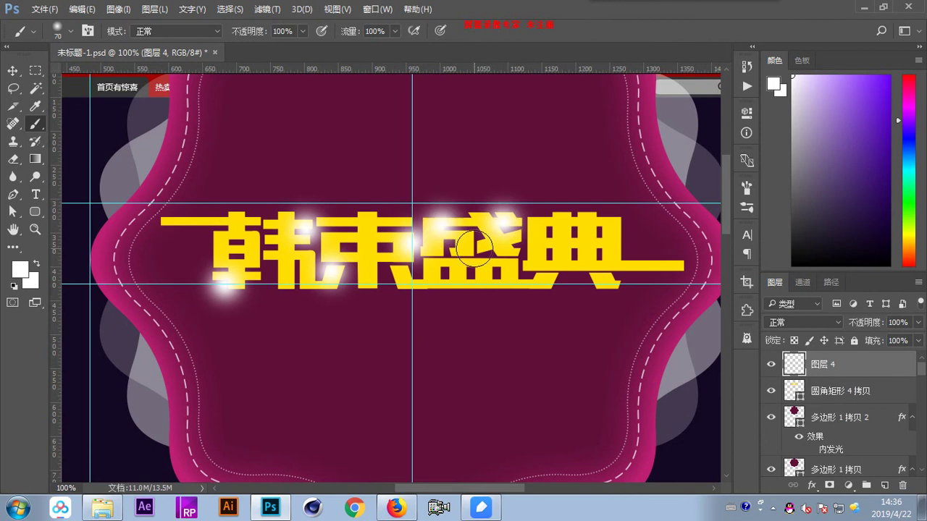
left_click(519, 274)
left_click(536, 211)
left_click(614, 212)
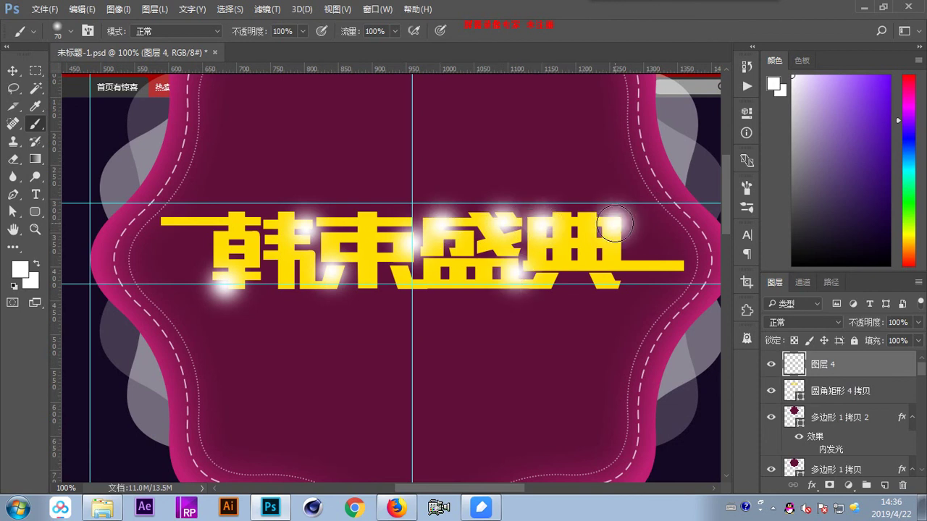
left_click(624, 276)
left_click(213, 231)
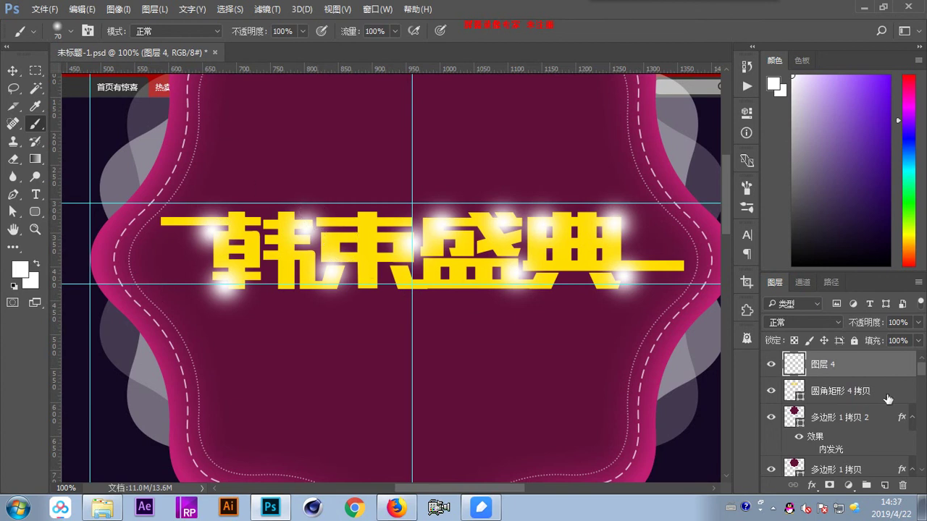
- Compare the title's appearance with the light-spot layer and the title layer each hidden and shown
left_click(771, 365)
left_click(771, 364)
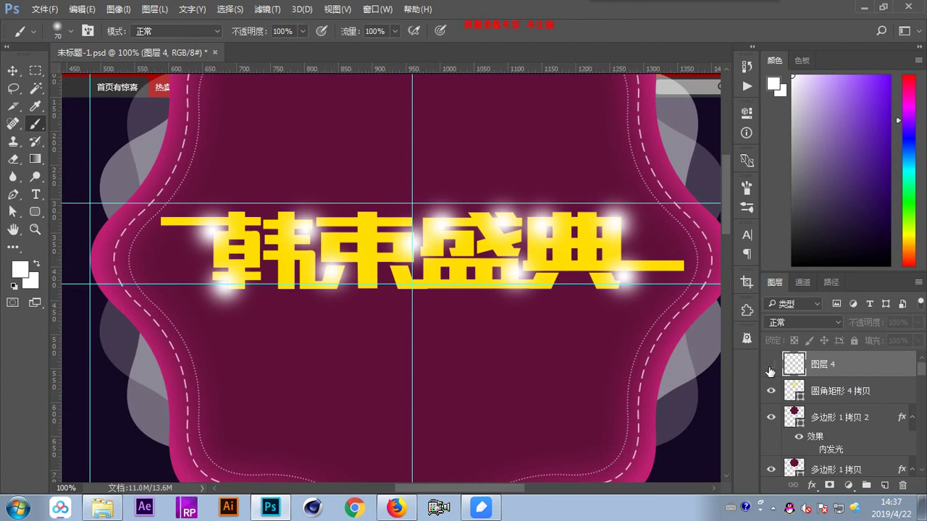
left_click(770, 365)
left_click(771, 365)
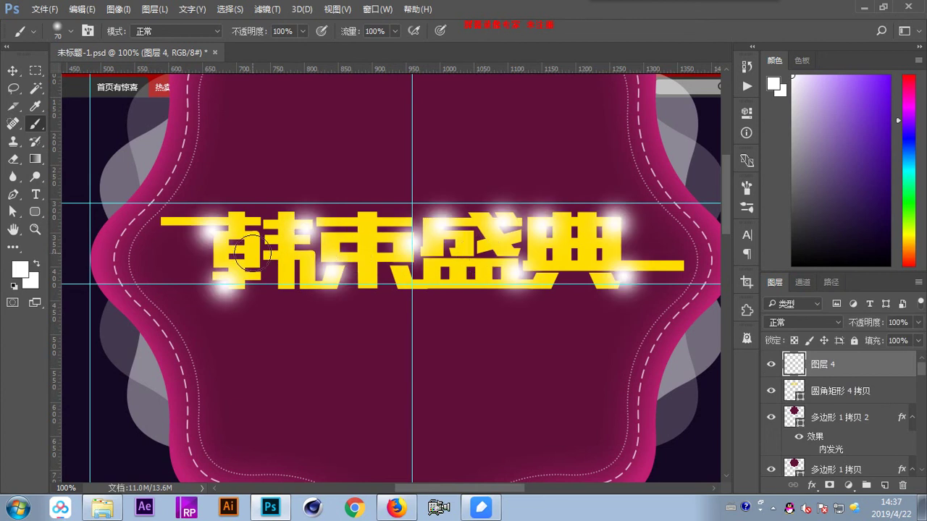
left_click(771, 392)
left_click(770, 392)
left_click(771, 392)
left_click(770, 392)
- Set the light-spot layer's blend mode to Overlay (叠加) and duplicate the layer twice to strengthen the glow
left_click(803, 321)
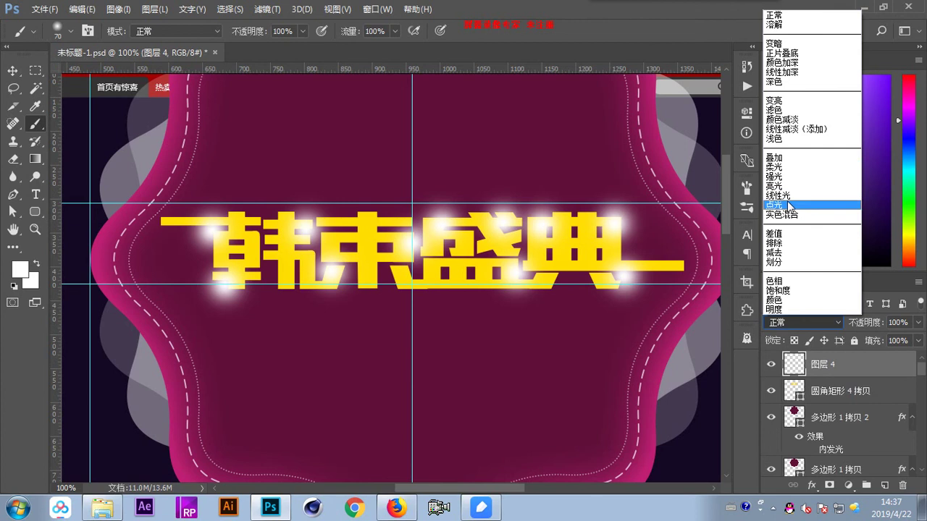
left_click(791, 158)
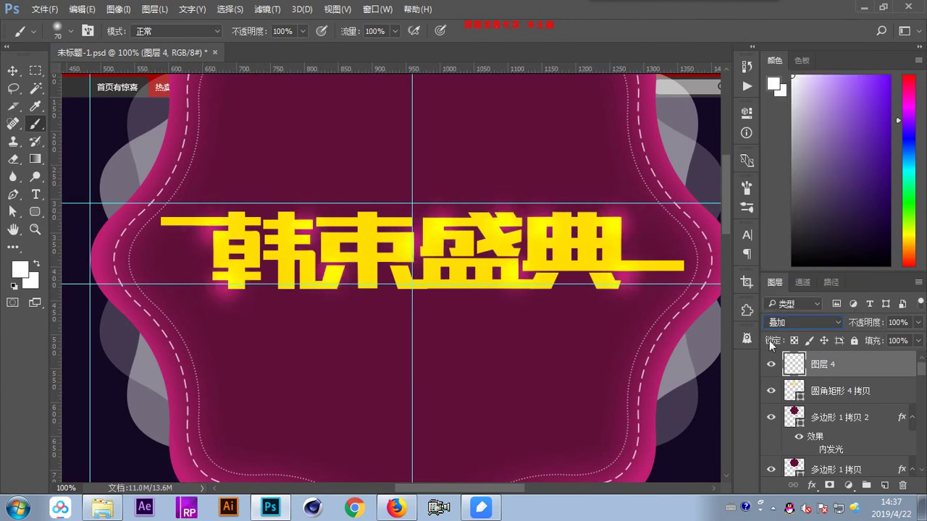
left_click(12, 70)
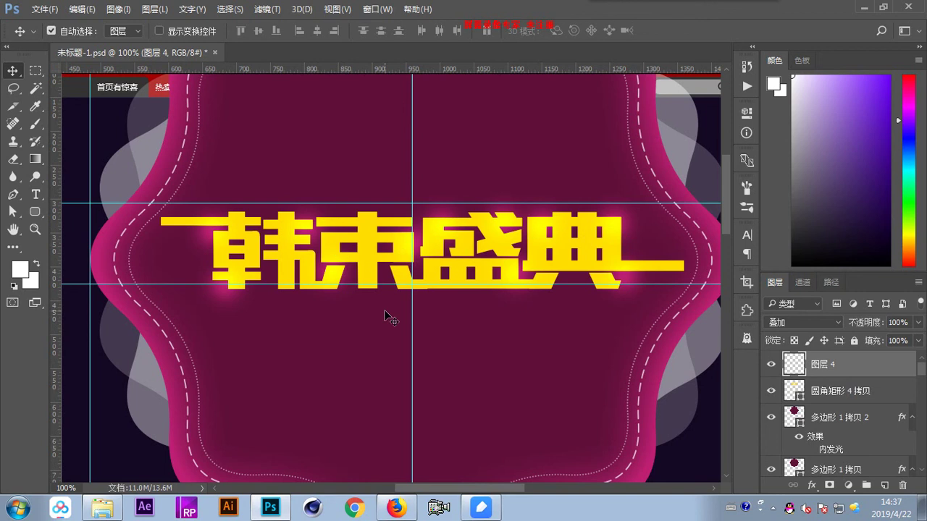
key("ctrl")
key("ctrl+j")
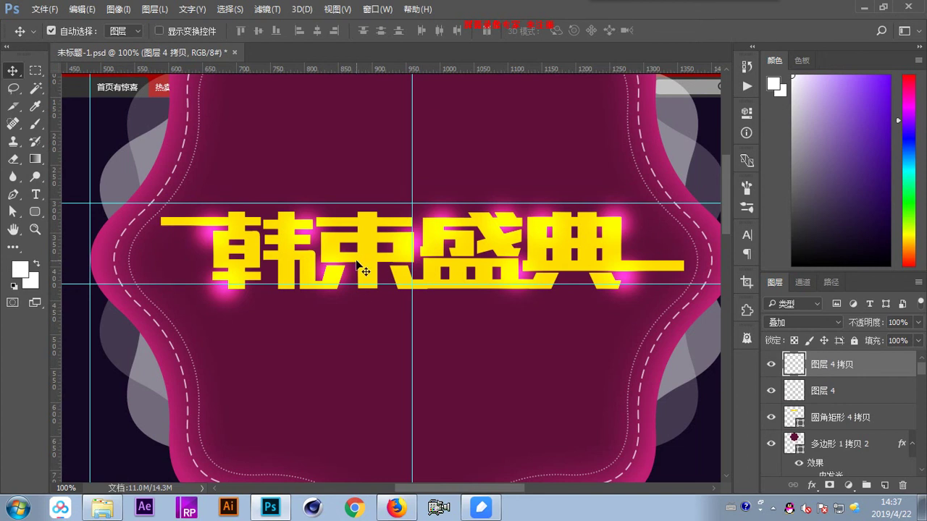
key("ctrl+j")
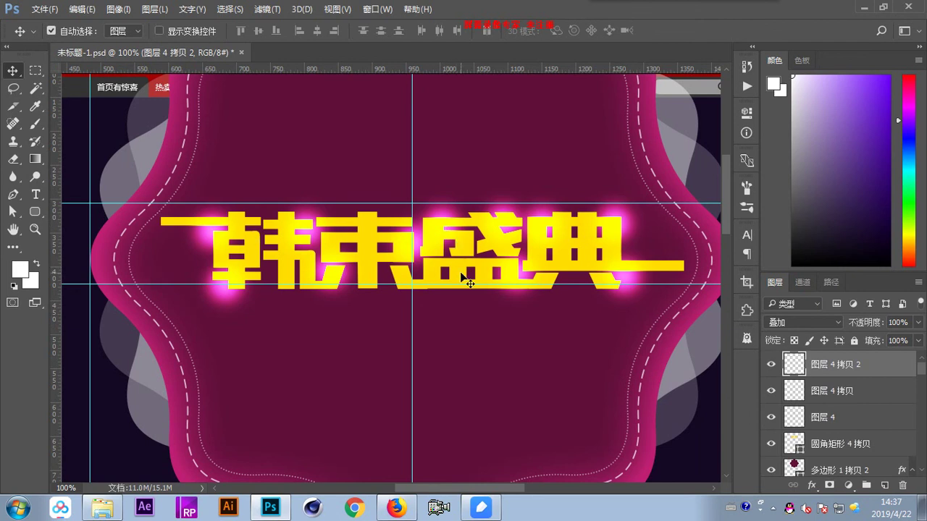
- Group the three light-spot layers, checking the glow with individual layers and the whole group hidden and shown
left_click(835, 417, "shift")
left_click(771, 418)
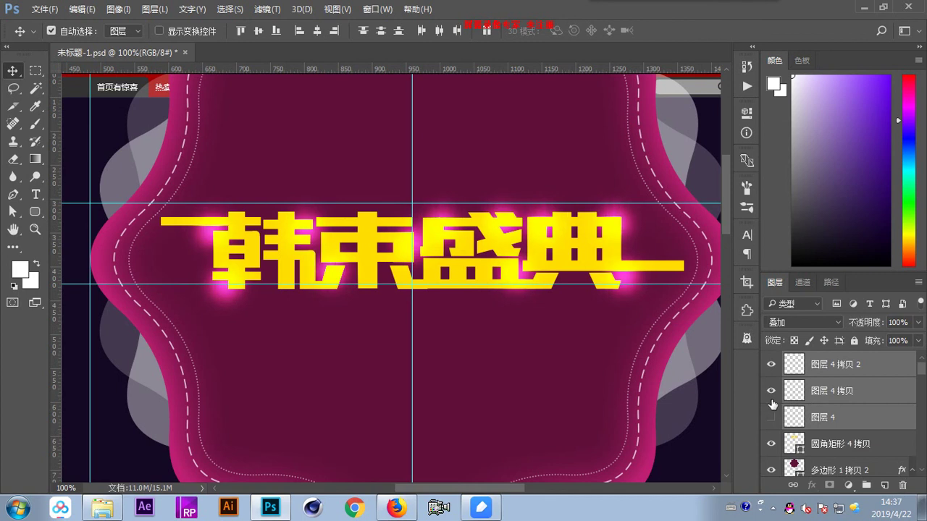
left_click(771, 391)
left_click(771, 391)
left_click(770, 417)
key("ctrl+g")
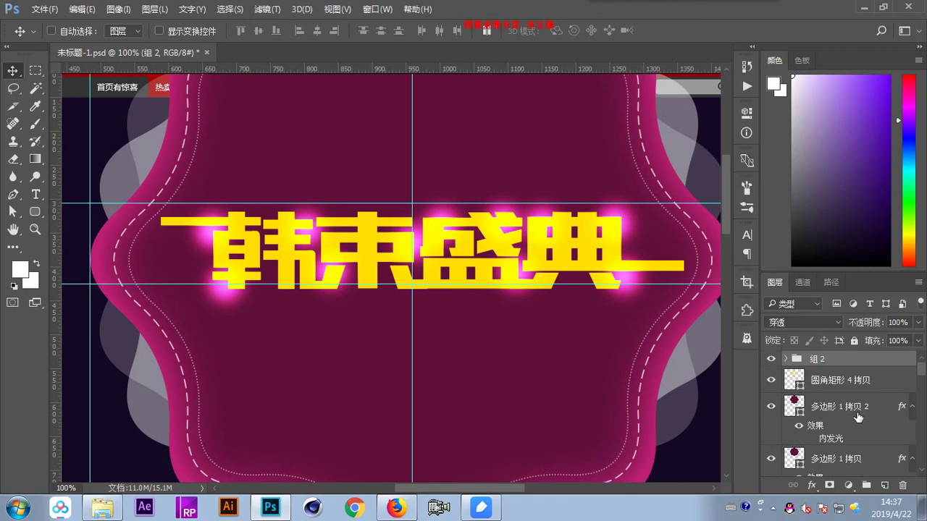
left_click(770, 359)
left_click(770, 358)
- Load the outline of the title layer 圆角矩形 4 拷贝 as a selection while keeping the light-spot group active
key("ctrl")
left_click(796, 382, "ctrl")
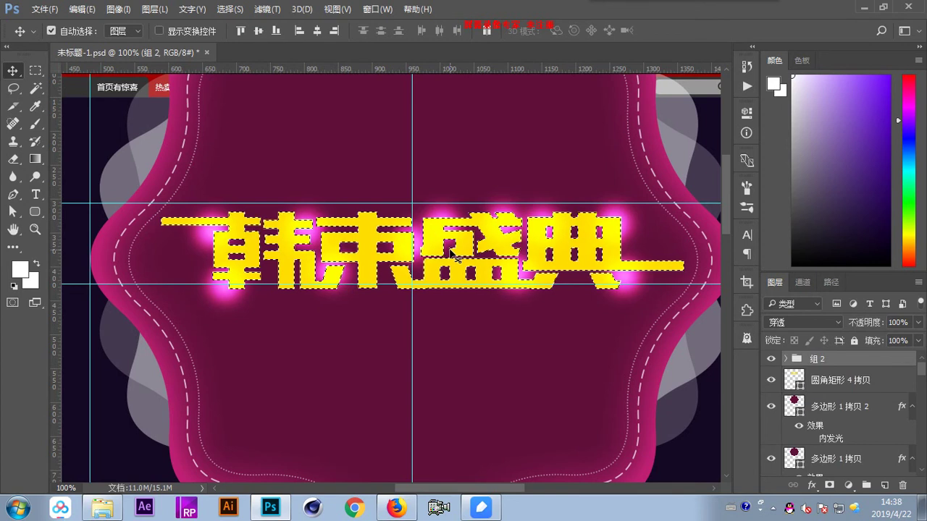
key("ctrl")
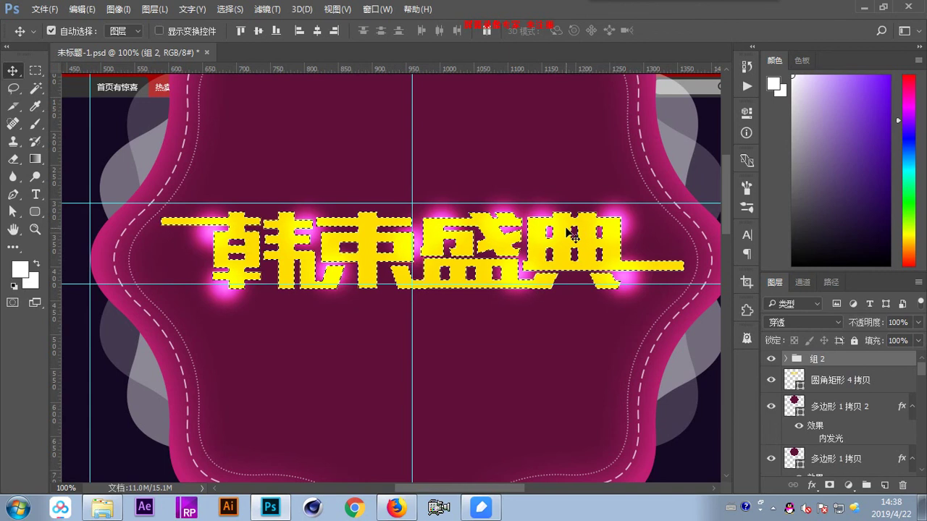
key("ctrl")
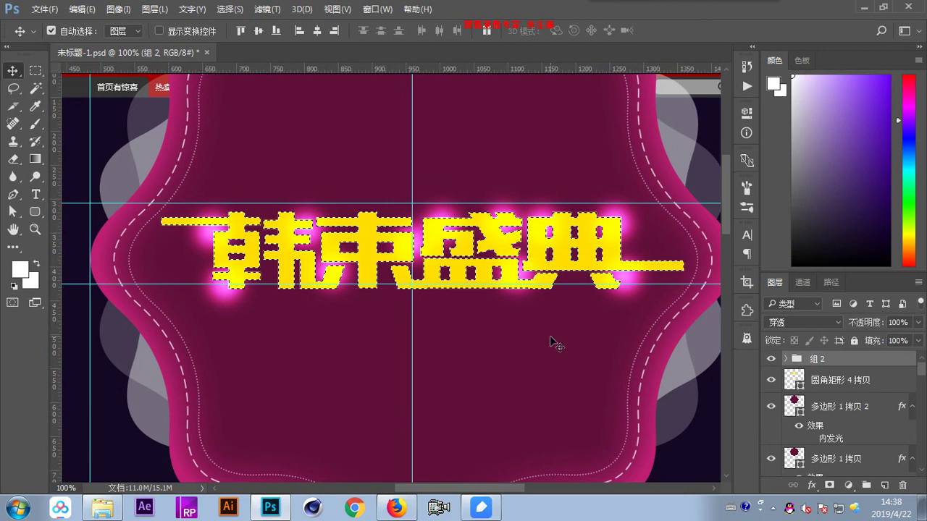
- Add a layer mask to the light-spot group 组 2 from the outline of the title layer 圆角矩形 4 拷贝
key("ctrl+d")
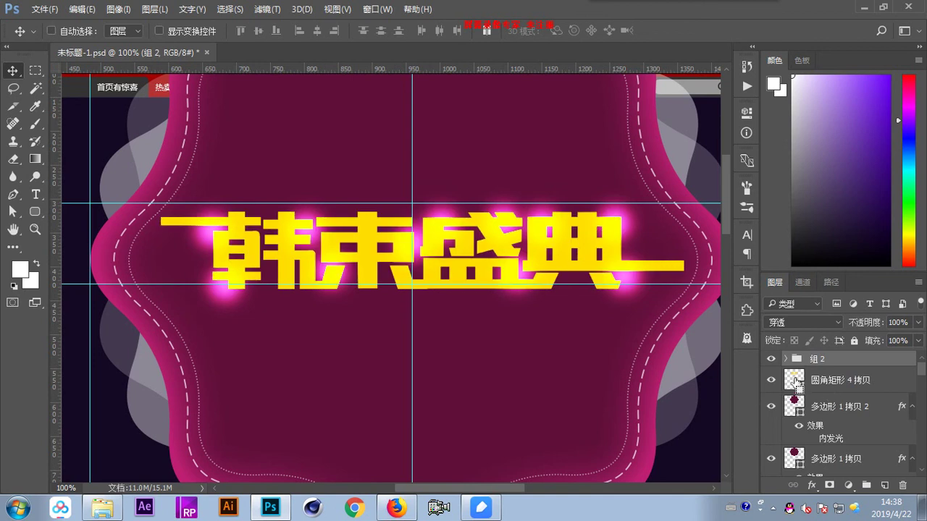
left_click(796, 382, "ctrl")
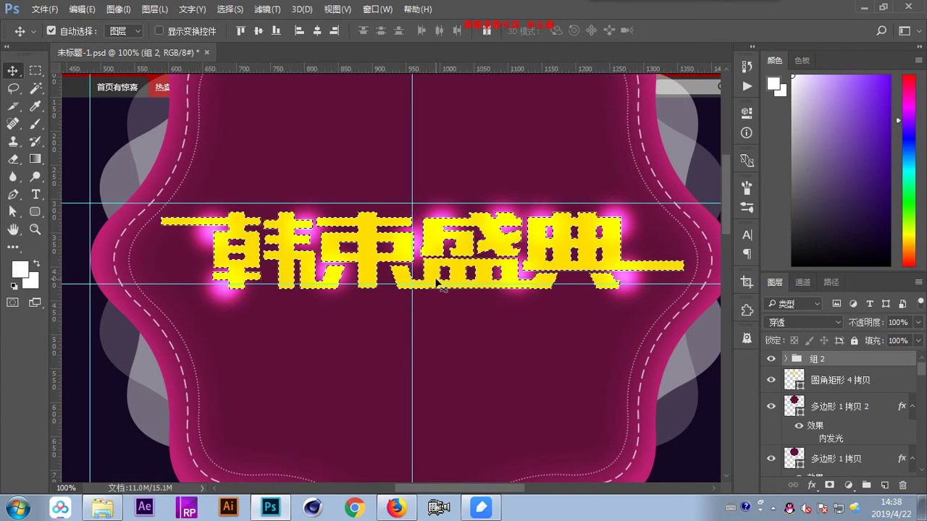
left_click(827, 485)
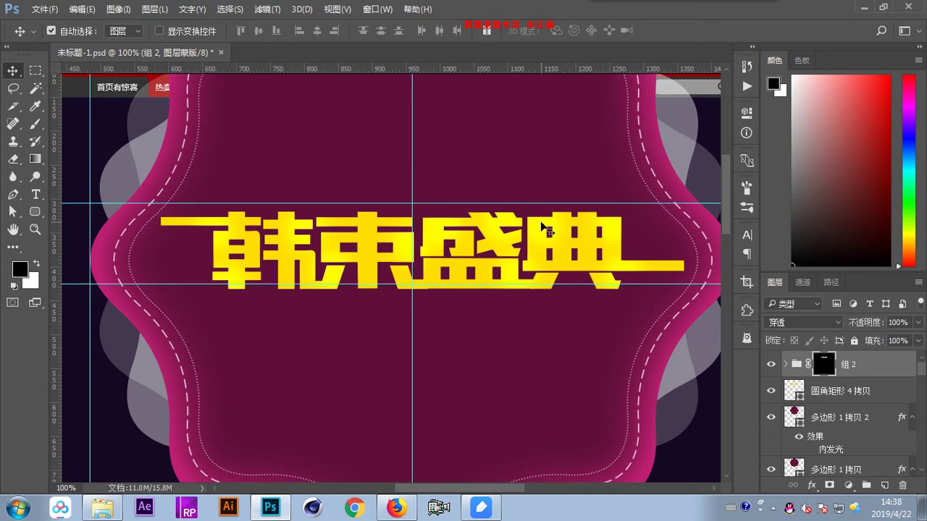
- Try strengthening the glow with two duplicates of the masked group 组 2, and delete both copies
left_click(786, 364)
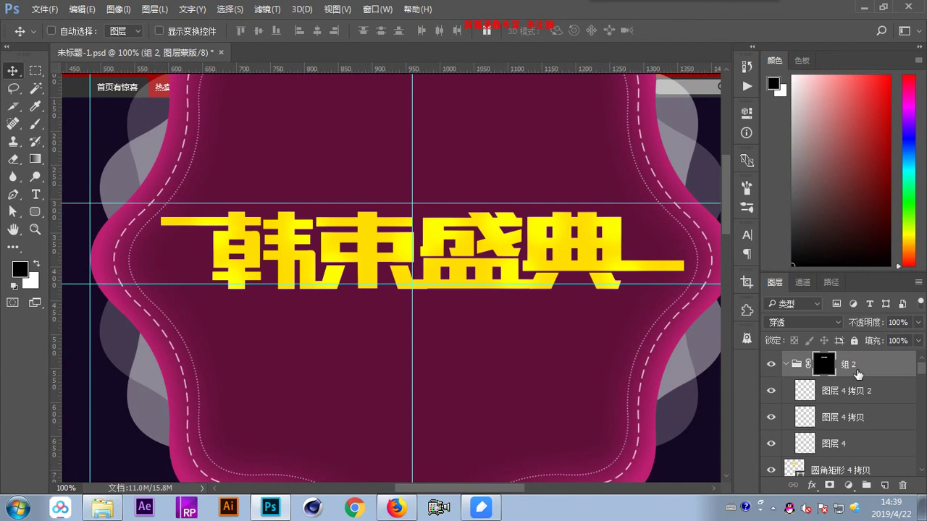
key("ctrl+j")
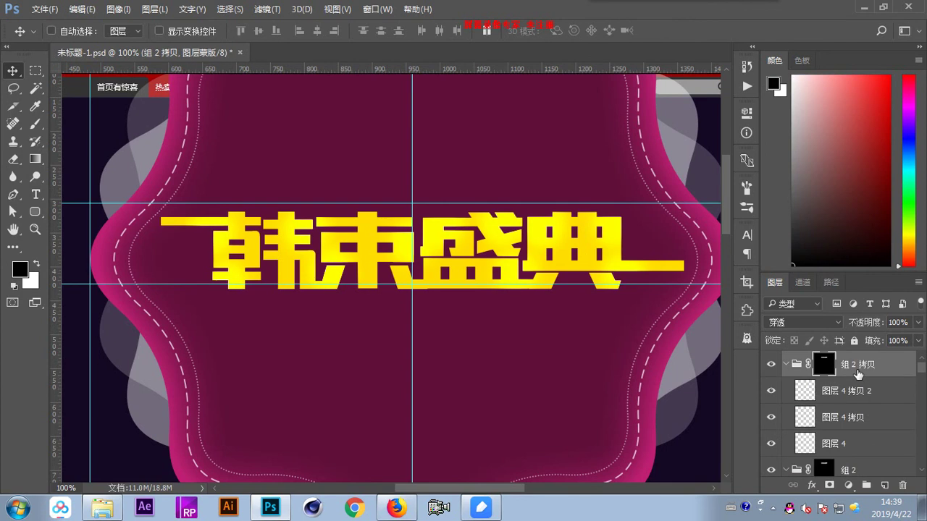
key("ctrl+j")
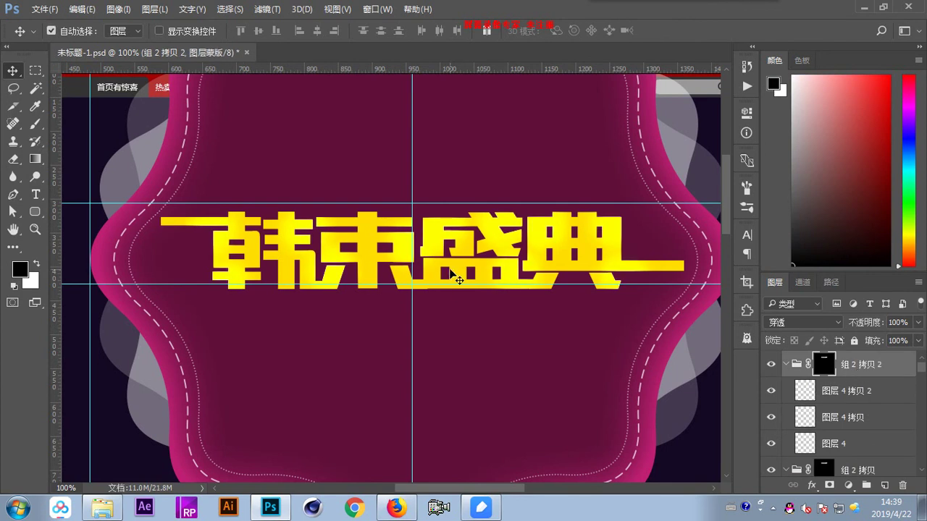
left_click(785, 364)
left_click(786, 391)
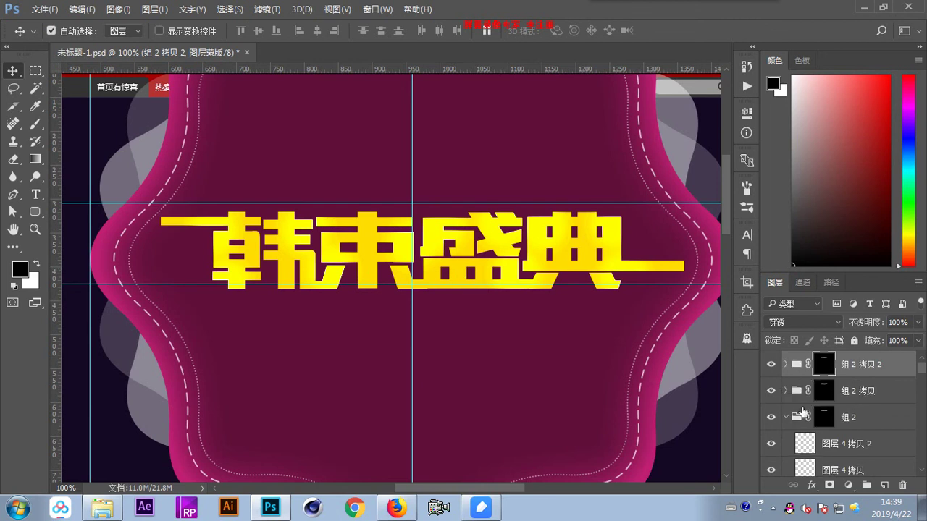
key("Delete")
key("Delete")
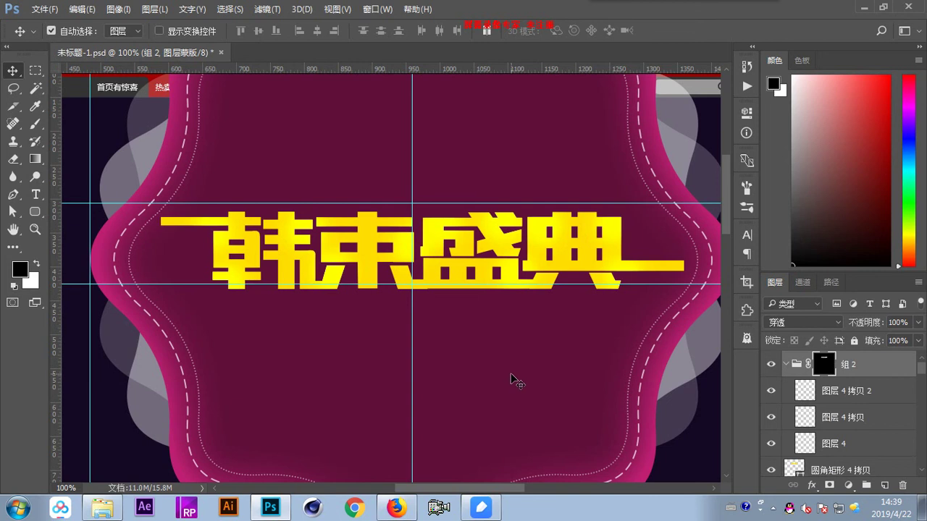
- Save the document and add a new empty layer above the light-spot group 组 2
key("ctrl")
key("ctrl+s")
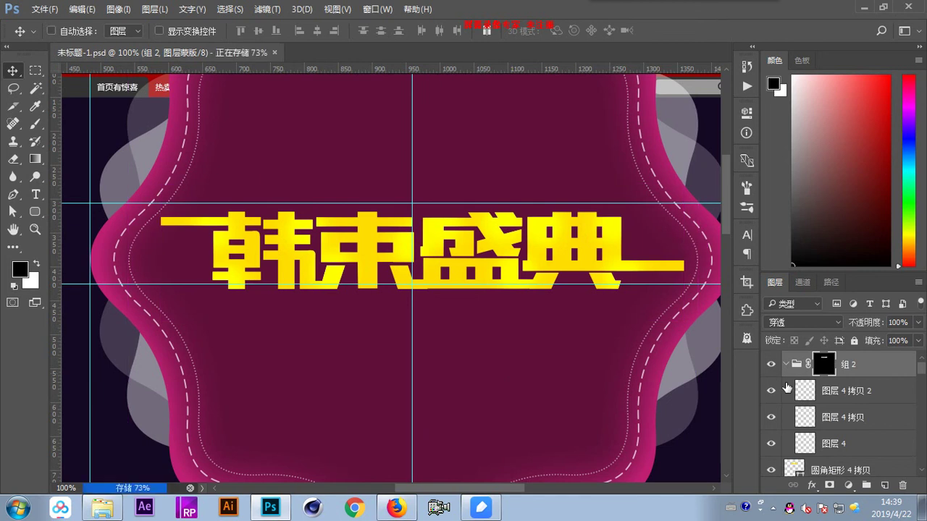
key("ctrl+shift+alt+n")
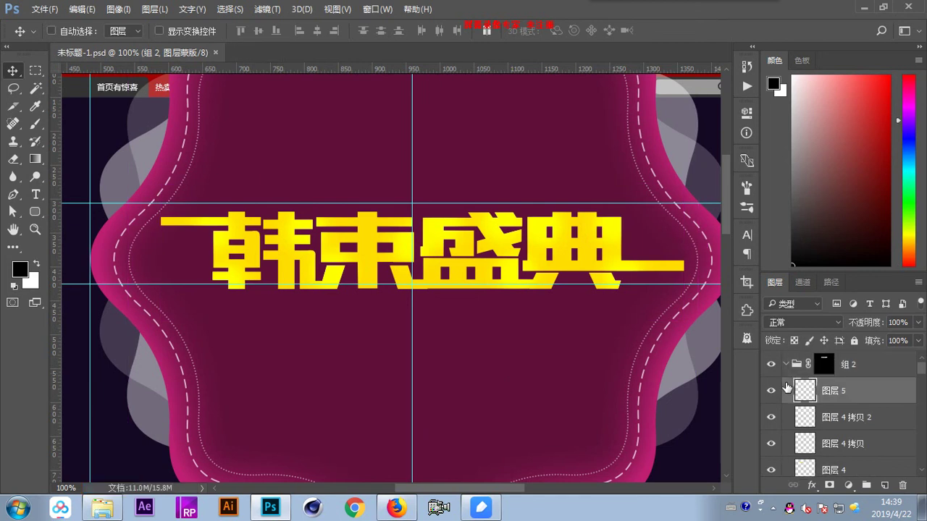
key("ctrl+bracketright")
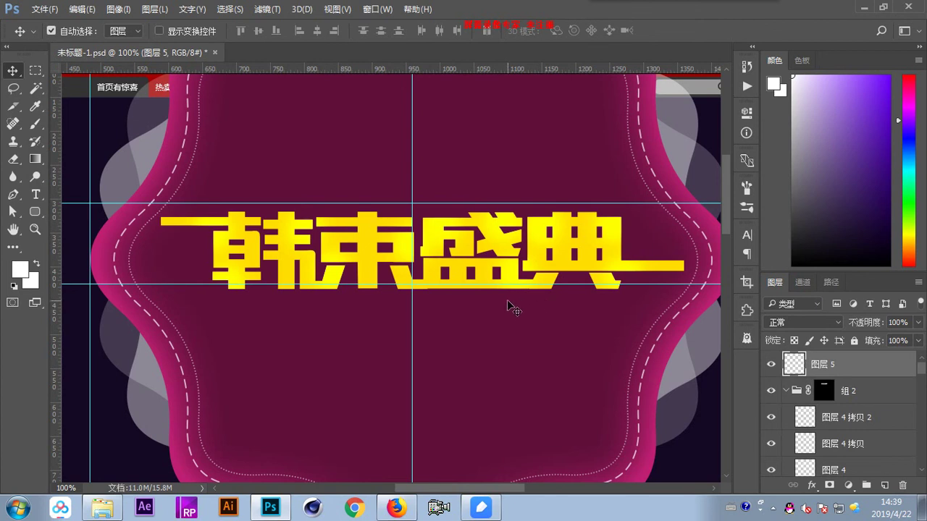
left_click(771, 364)
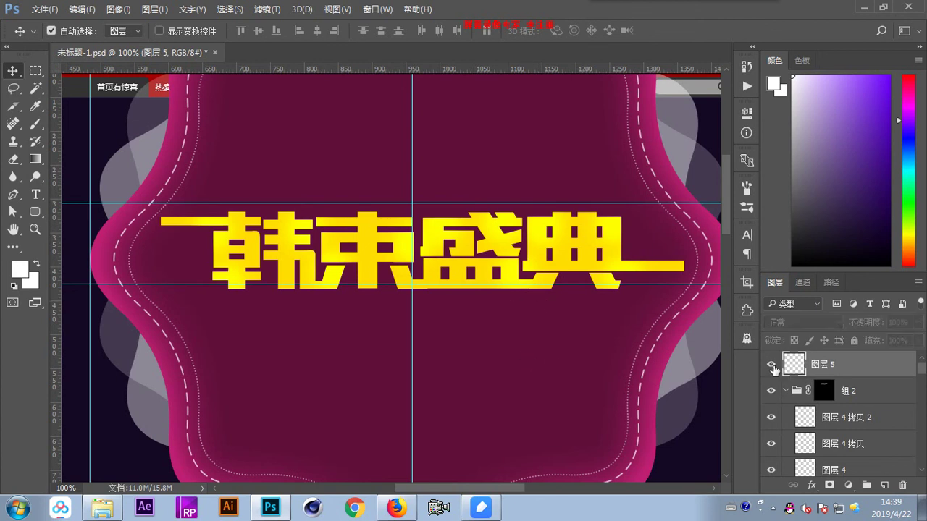
left_click(772, 366)
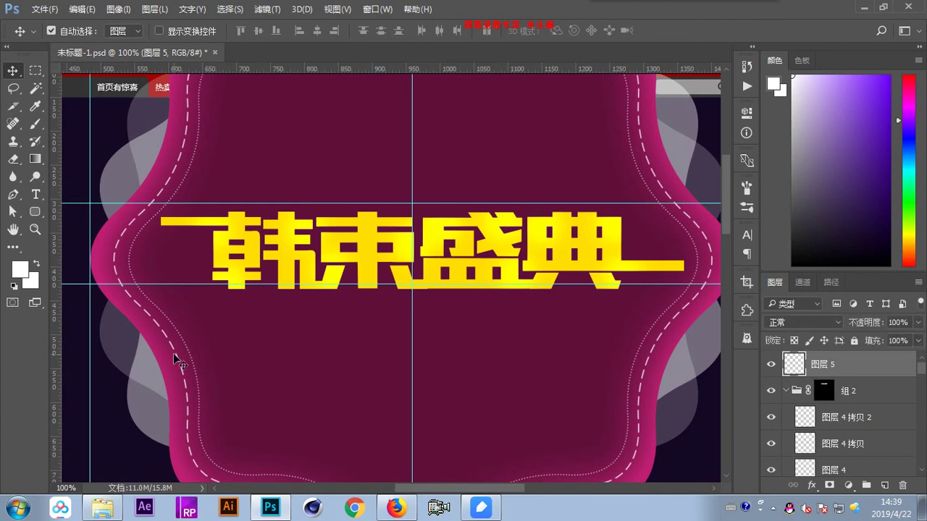
- Set the foreground colour to the dark tone 272620, picked from the hue sampled on the yellow title
left_click(22, 277)
type("000000")
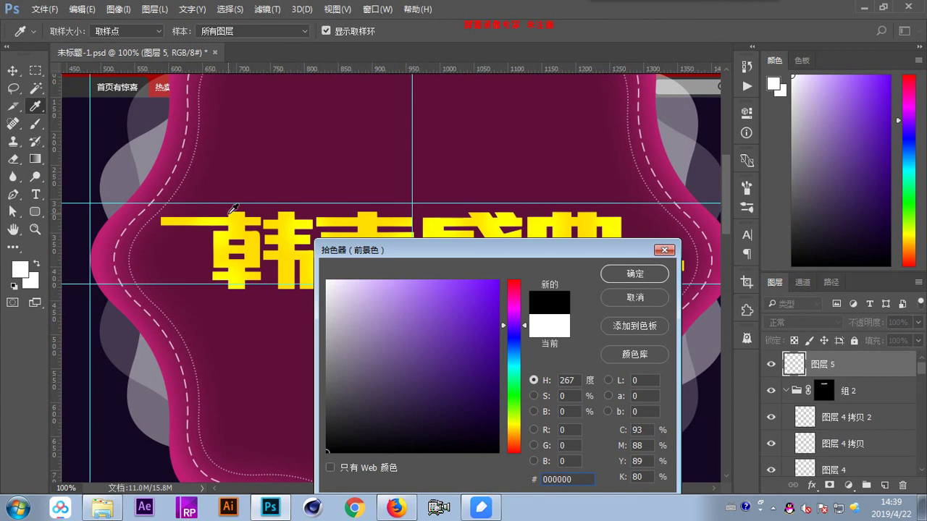
left_click(243, 234)
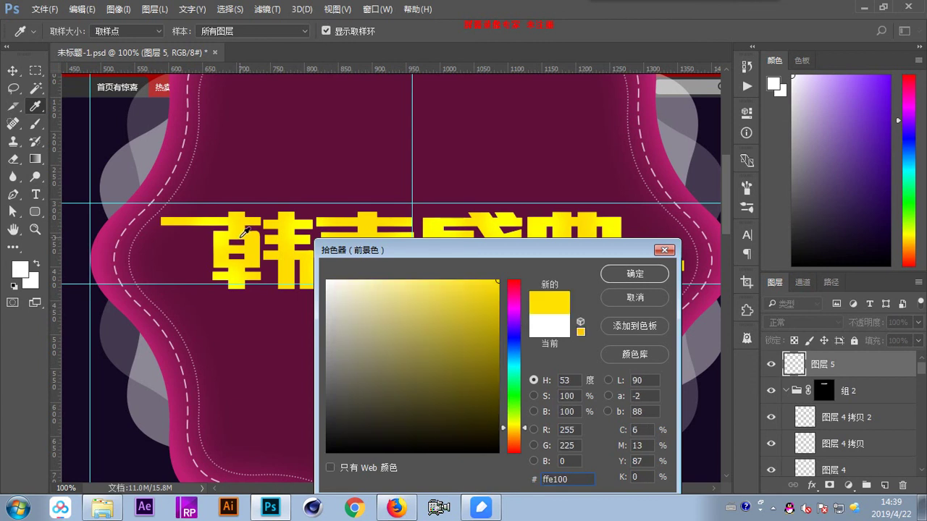
left_click_drag(492, 418, 393, 422)
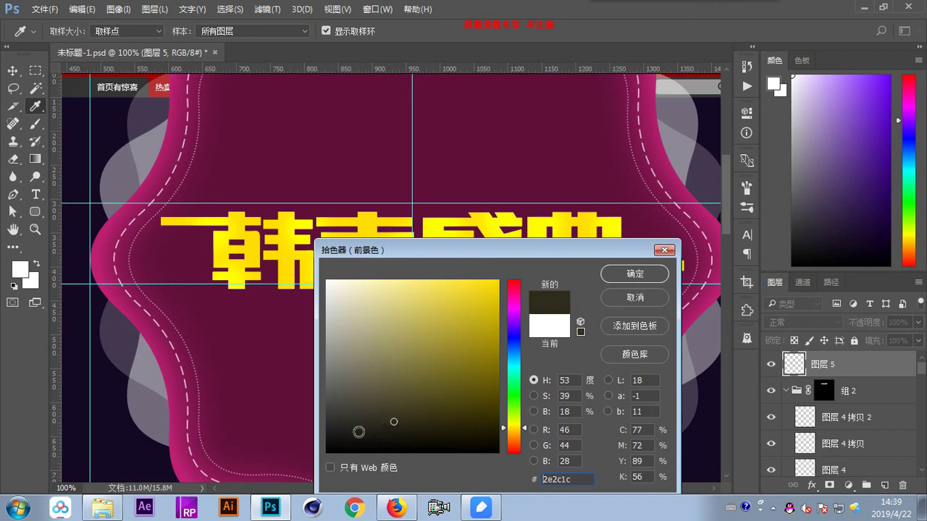
left_click(357, 432)
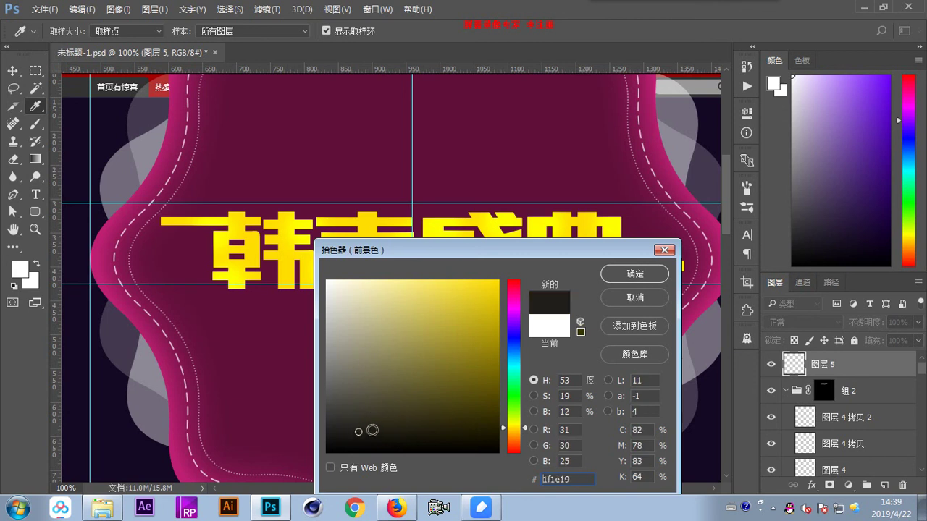
left_click(368, 430)
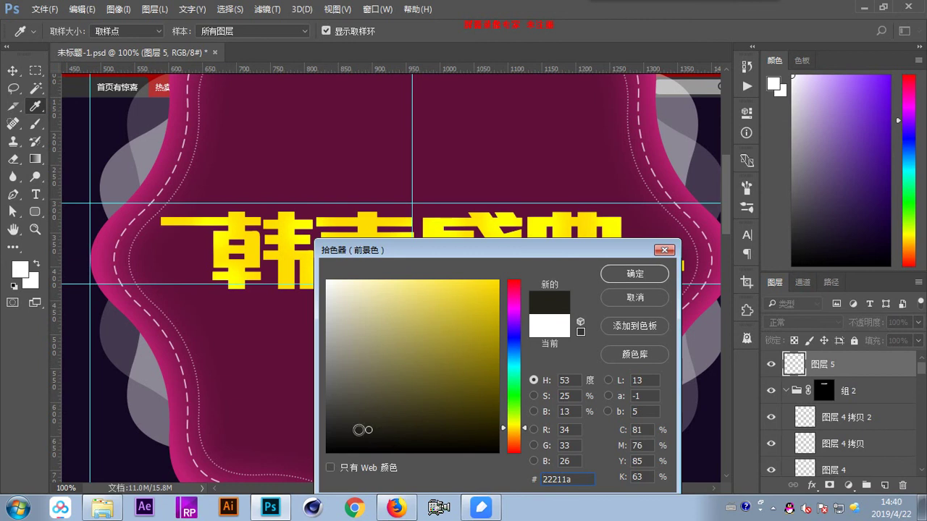
mouse_move(368, 430)
left_mouse_down()
mouse_move(339, 424)
mouse_move(327, 452)
left_mouse_up()
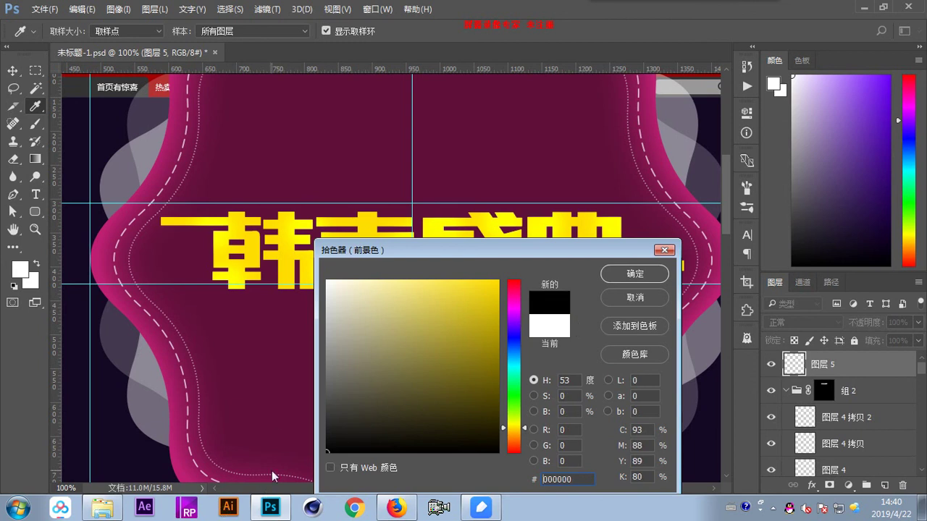
left_click(247, 235)
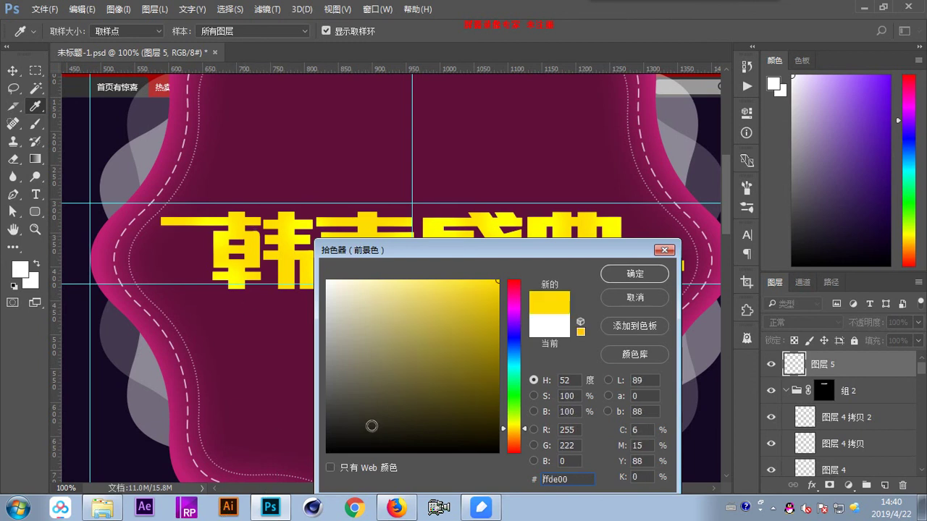
left_click(365, 419)
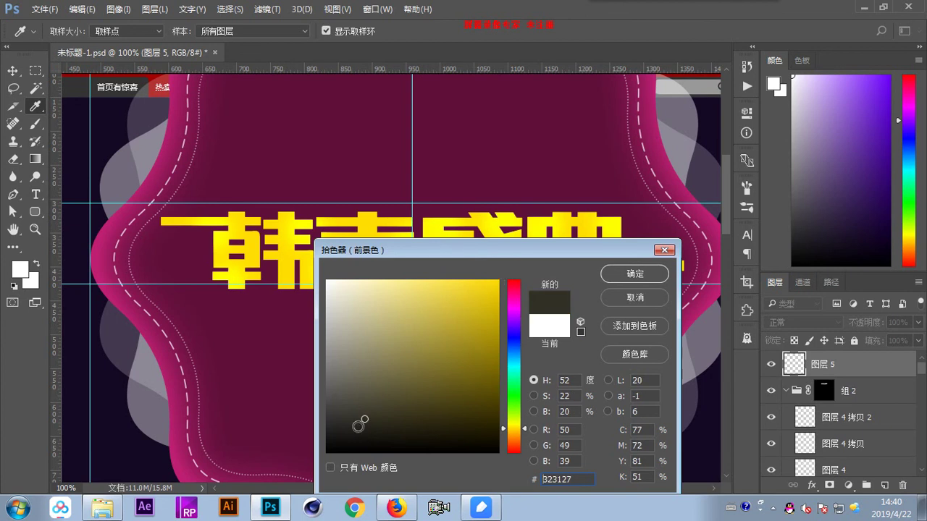
left_click(358, 426)
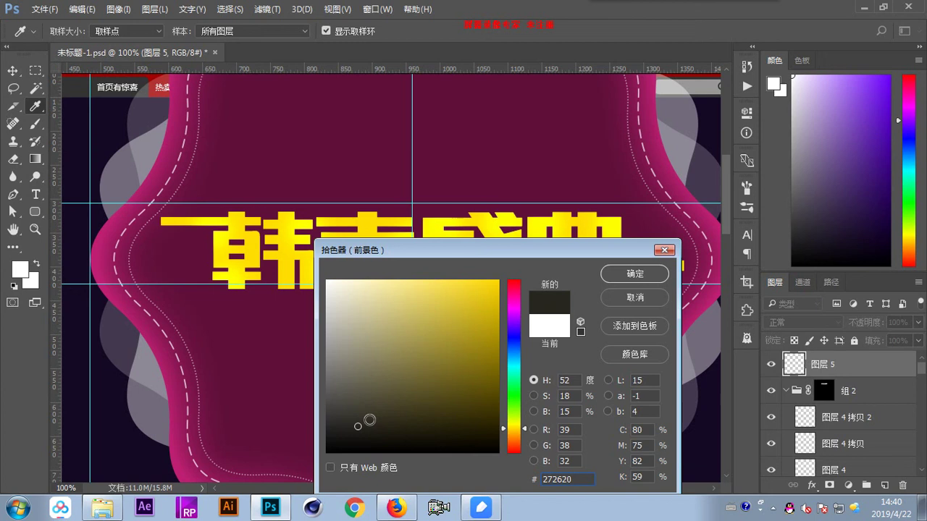
left_click(647, 272)
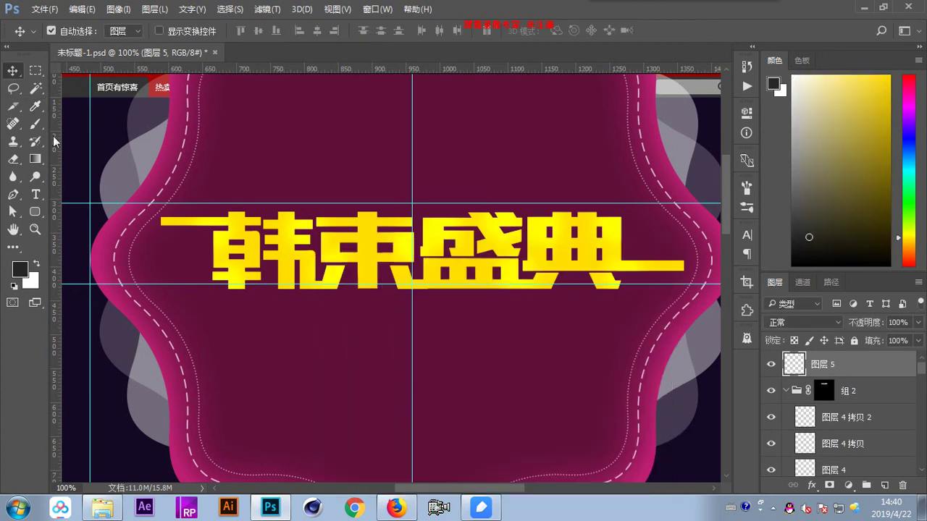
- Paint soft dark spots with an 80 px brush along the lower edge of the title on the new layer
left_click(36, 123)
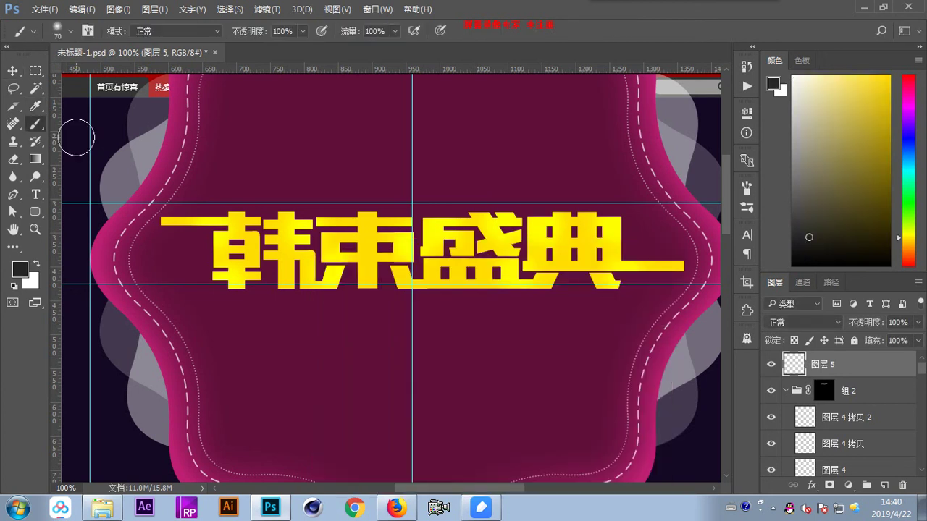
key("bracketright")
left_click_drag(276, 295, 292, 304)
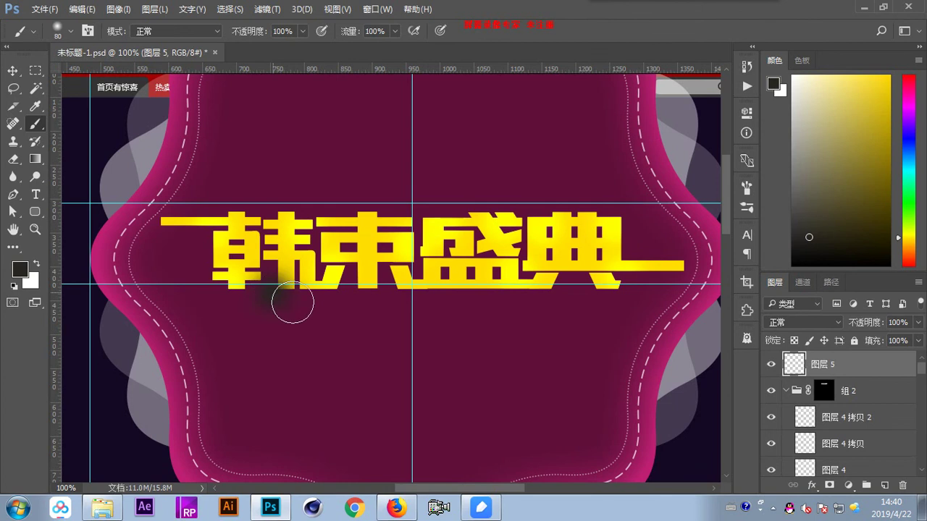
left_click(338, 296)
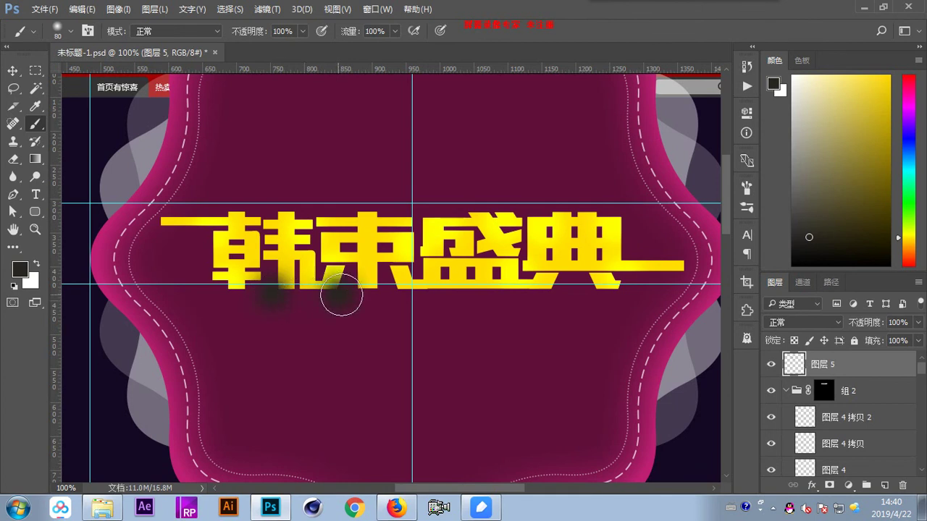
left_click(416, 291)
left_click(490, 294)
left_click(564, 297)
left_click(619, 299)
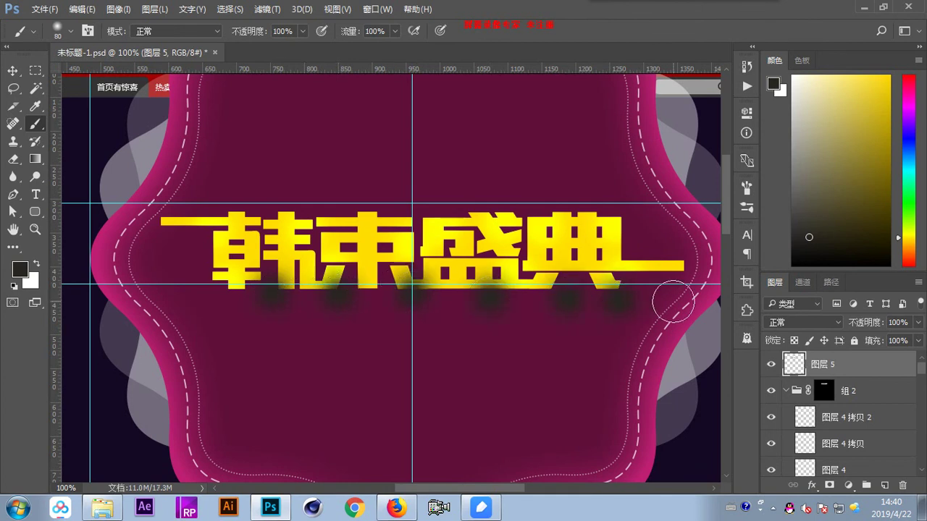
left_click(673, 303)
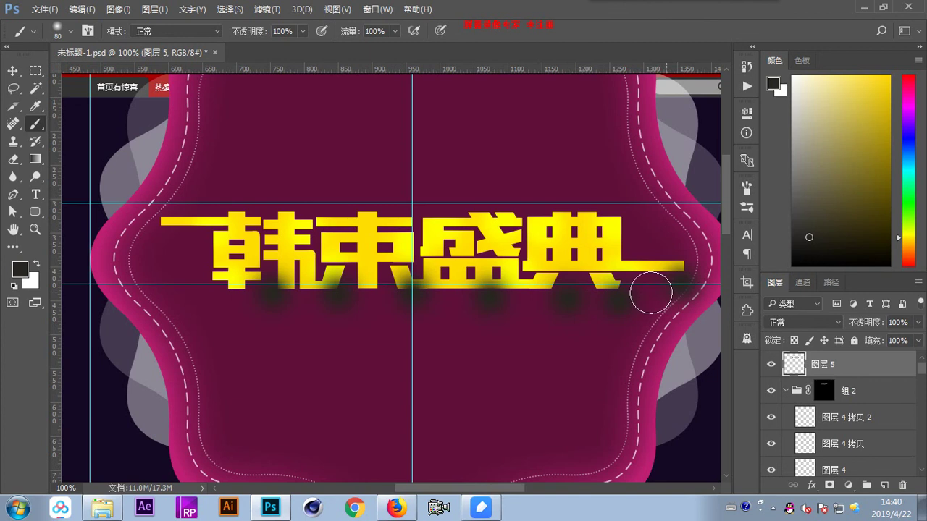
left_click(225, 305)
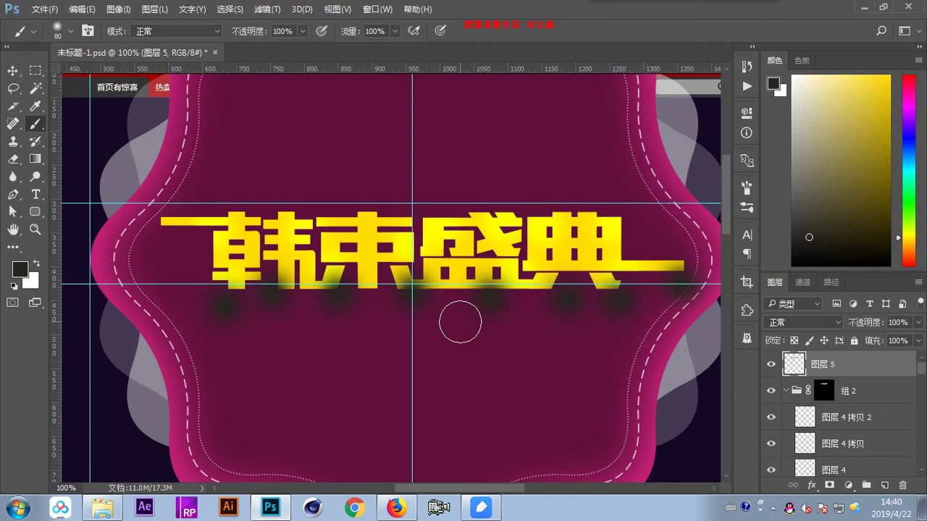
- Set the dark-spot layer's blend mode to Overlay (叠加)
left_click(817, 319)
mouse_move(737, 6)
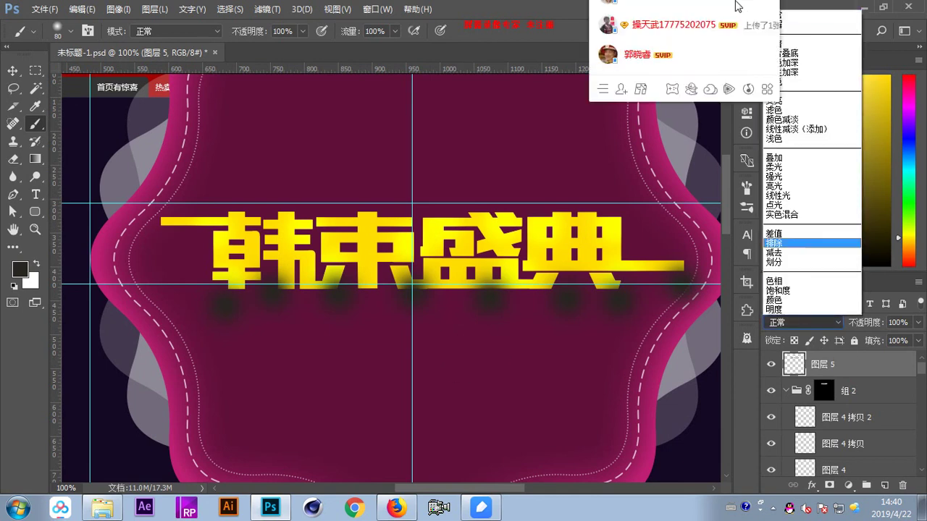
left_click(796, 158)
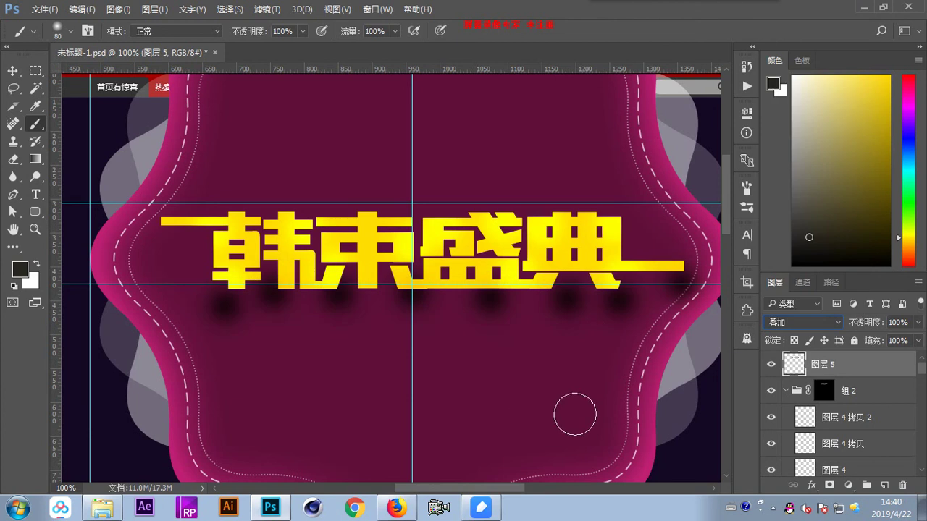
- Duplicate the dark-spot layer three times to deepen the shading, and delete the top two copies to keep one
left_click(12, 70)
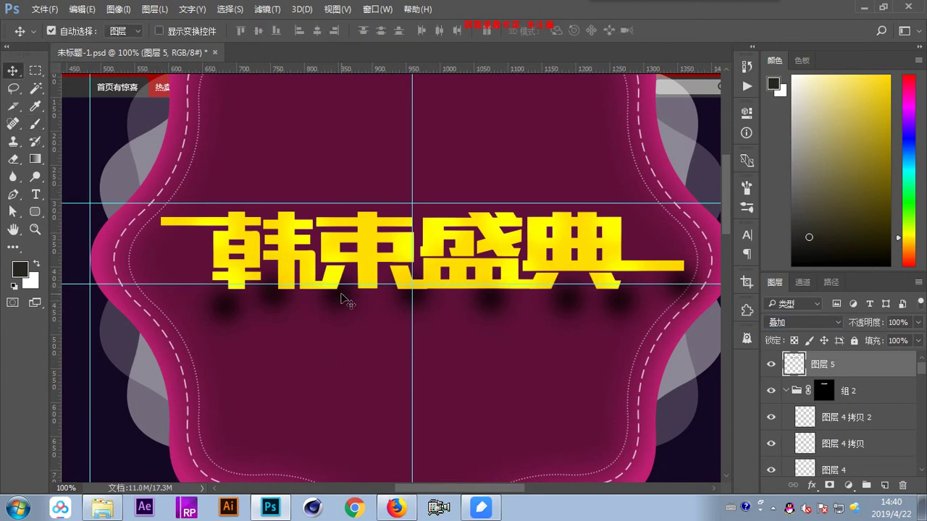
key("ctrl+j")
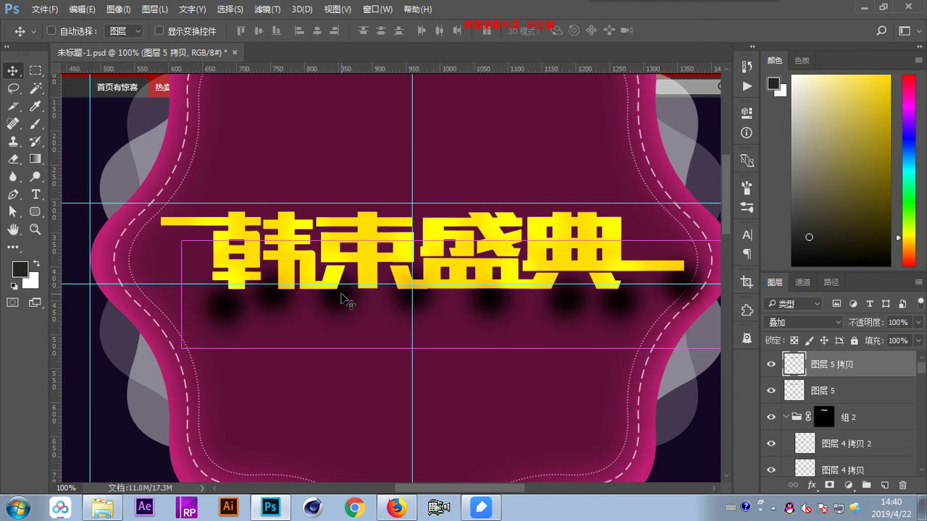
key("ctrl+j")
key("ctrl+j")
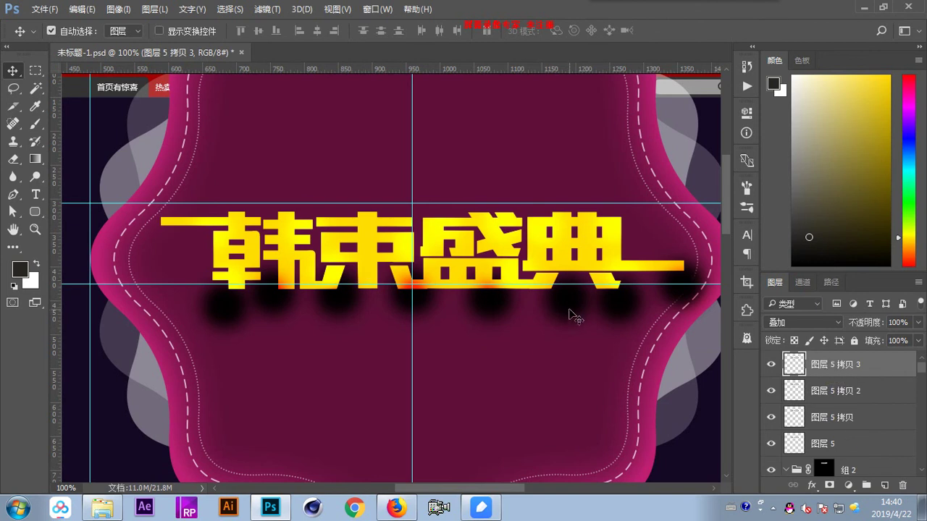
key("Delete")
key("Delete")
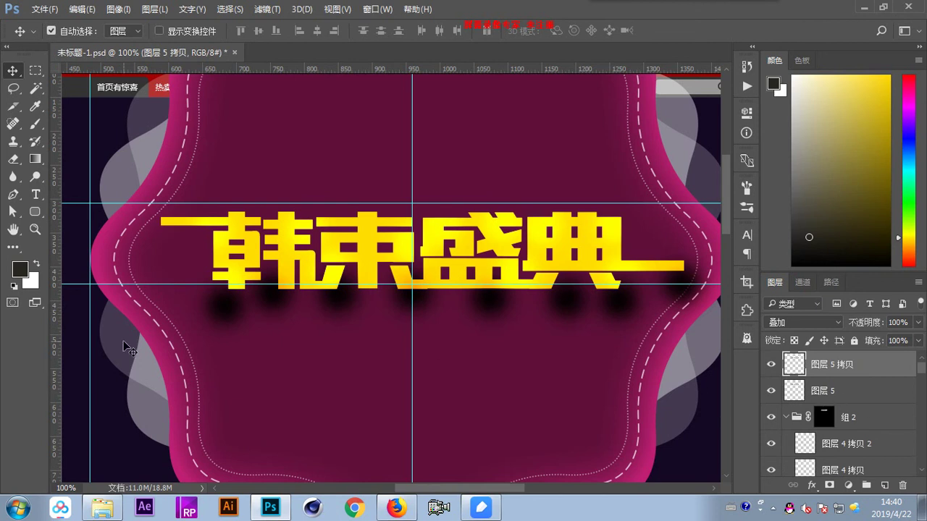
- Group the two dark-spot layers and compare the title with the group hidden and shown
left_click(825, 390, "shift")
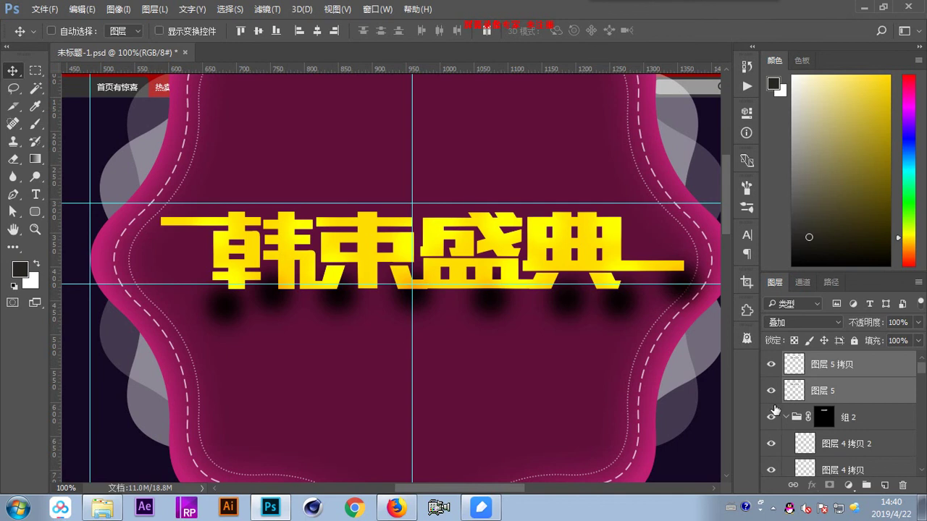
key("ctrl+g")
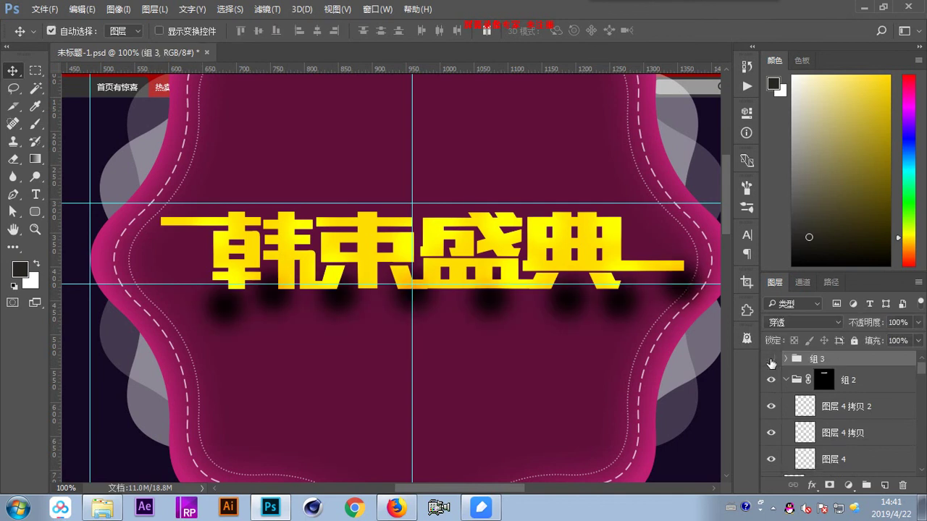
left_click(771, 360)
left_click(771, 360)
left_click(771, 360)
left_click(771, 360)
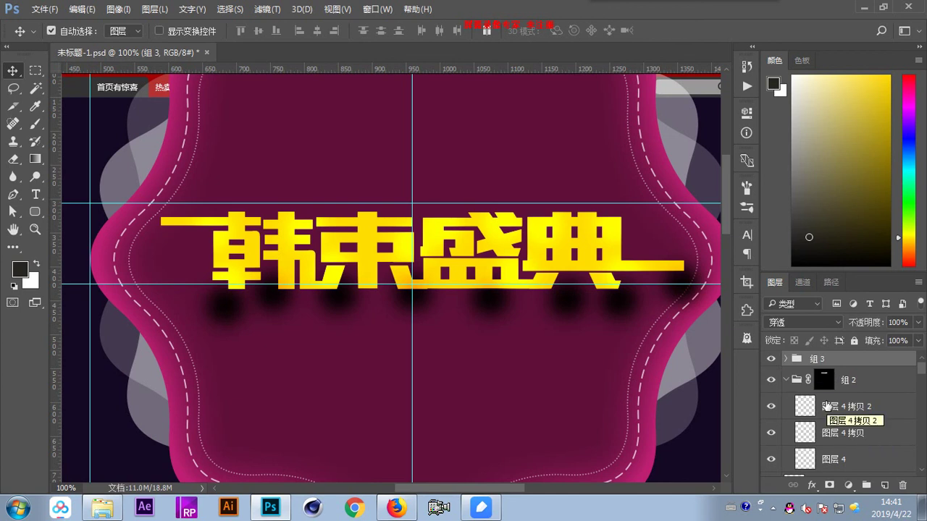
- Mask the new dark-spot group with the outline of the yellow title shape, and hide the guides
left_click(784, 380)
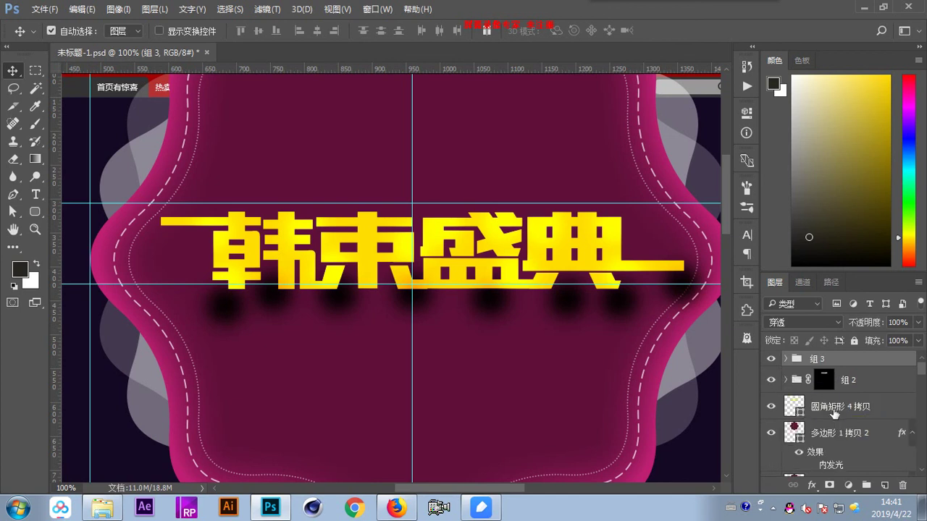
left_click(794, 405, "ctrl")
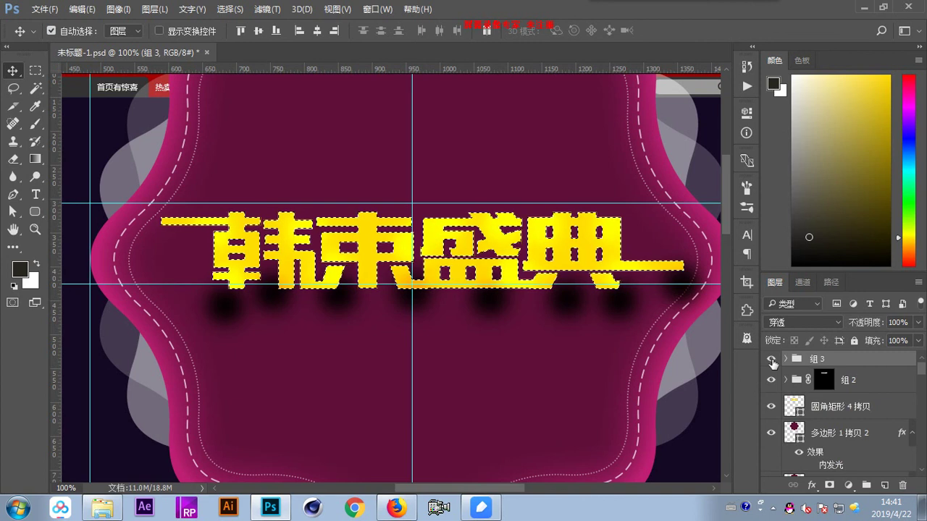
left_click(829, 485)
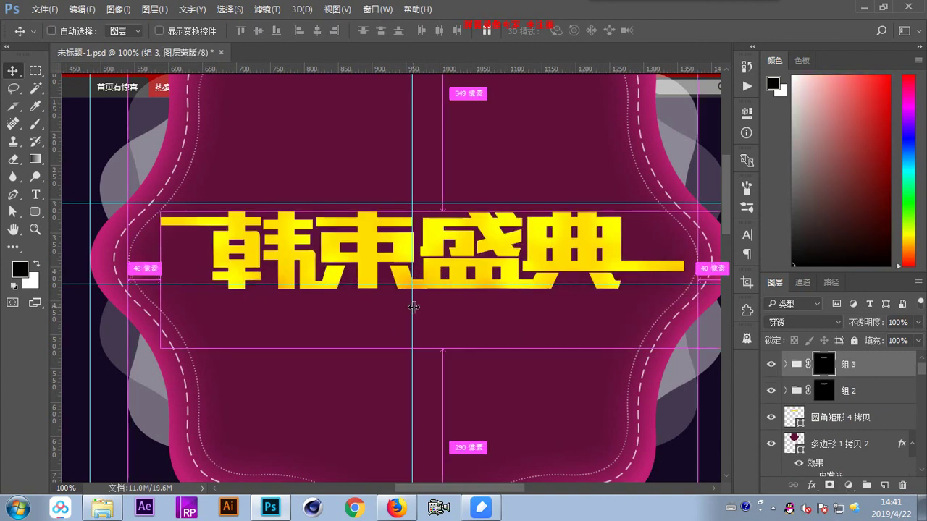
key("ctrl+semicolon")
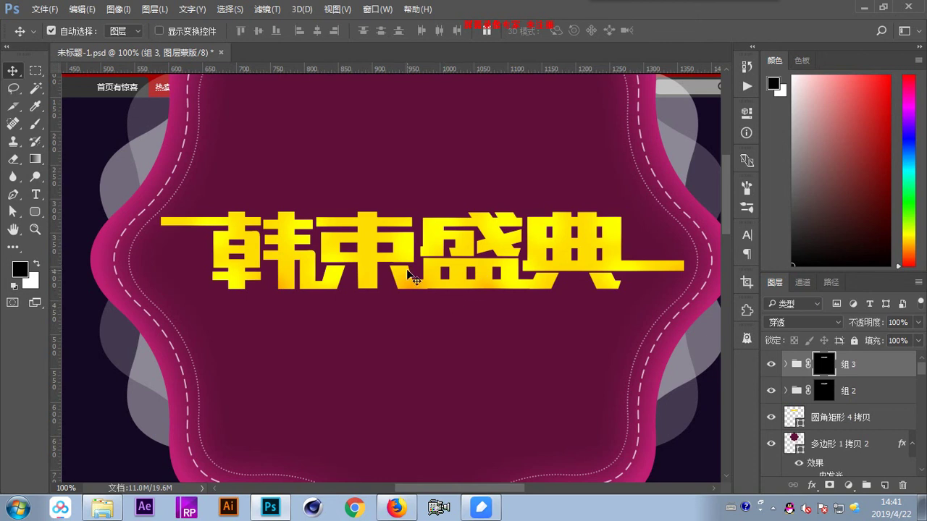
- Open the 草图 sketch image from the 电商设计第一天 folder, check the banner's text lines, and return to Photoshop
left_click(35, 194)
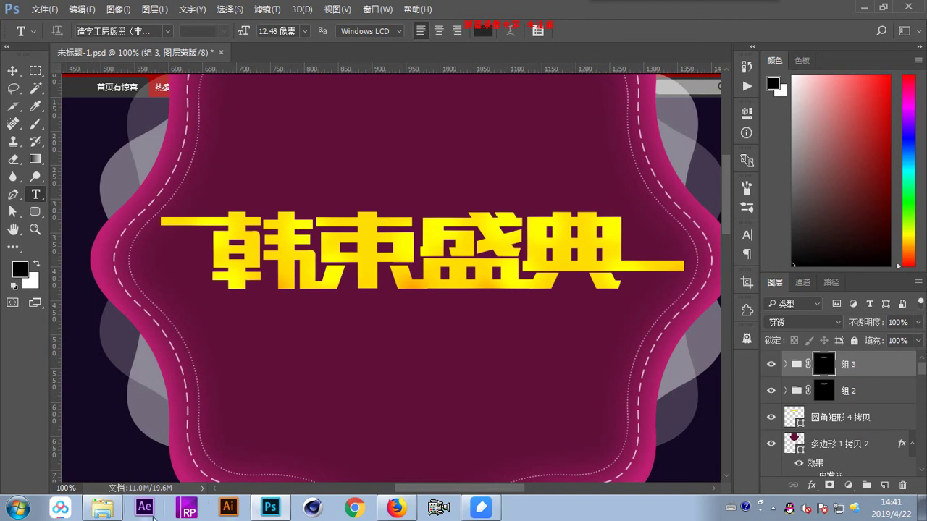
left_click(102, 509)
left_click(482, 384)
left_click(440, 138)
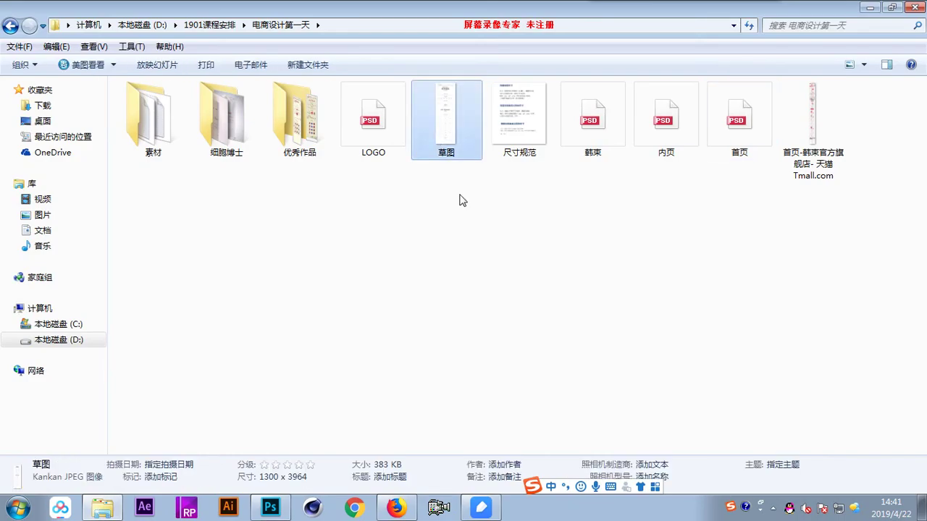
key("Return")
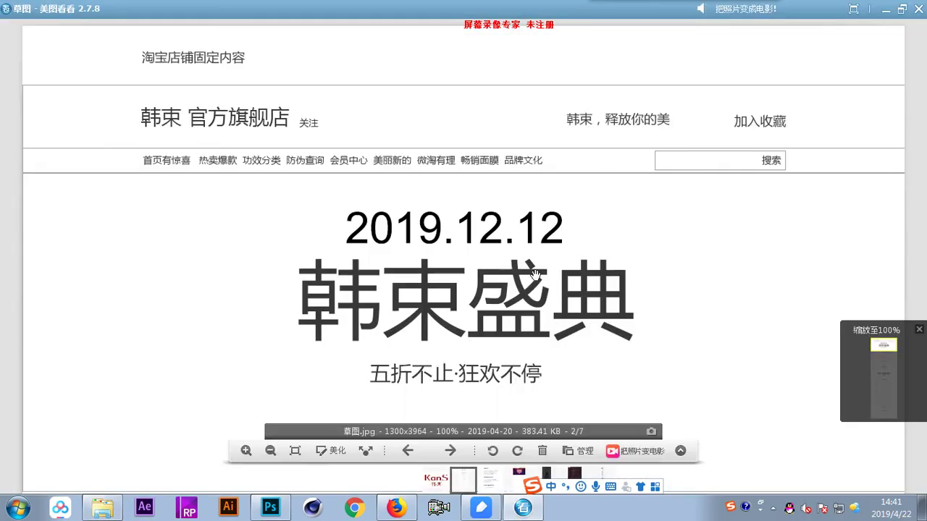
scroll(444, 366, "down", 1)
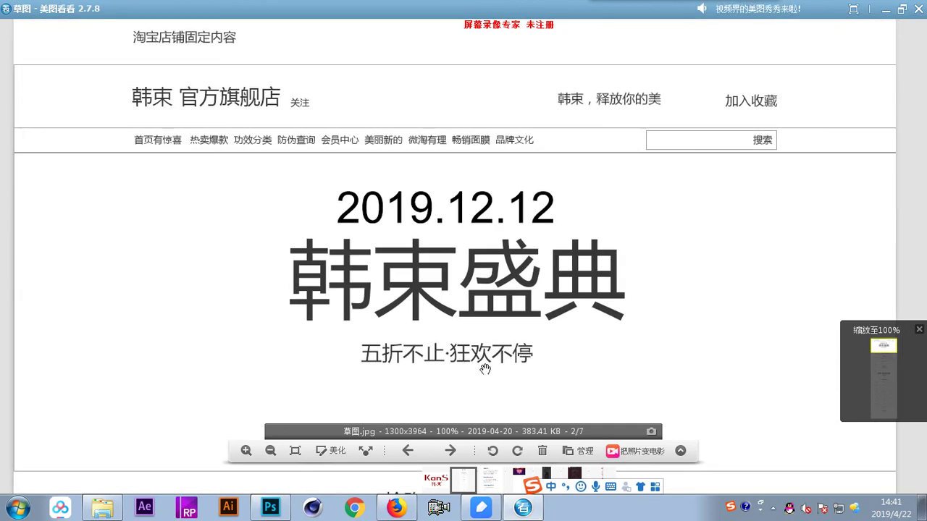
key("Escape")
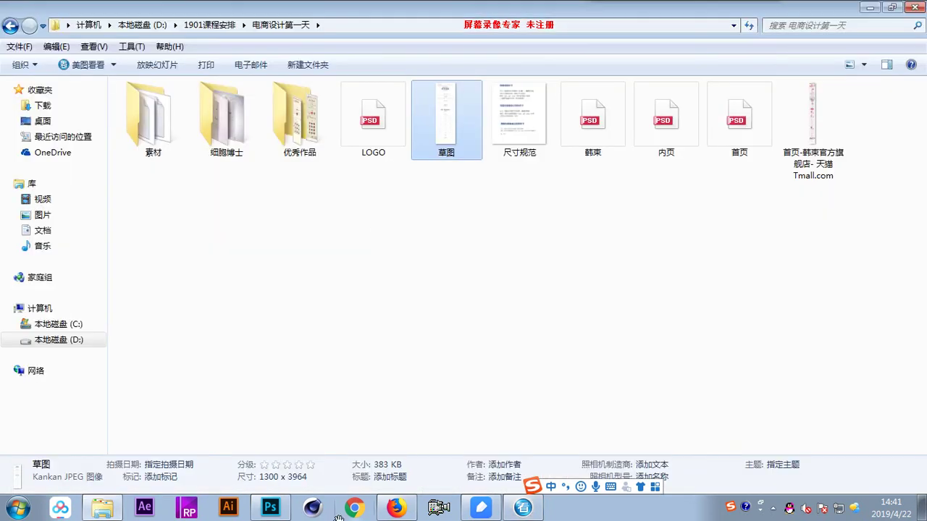
left_click(270, 508)
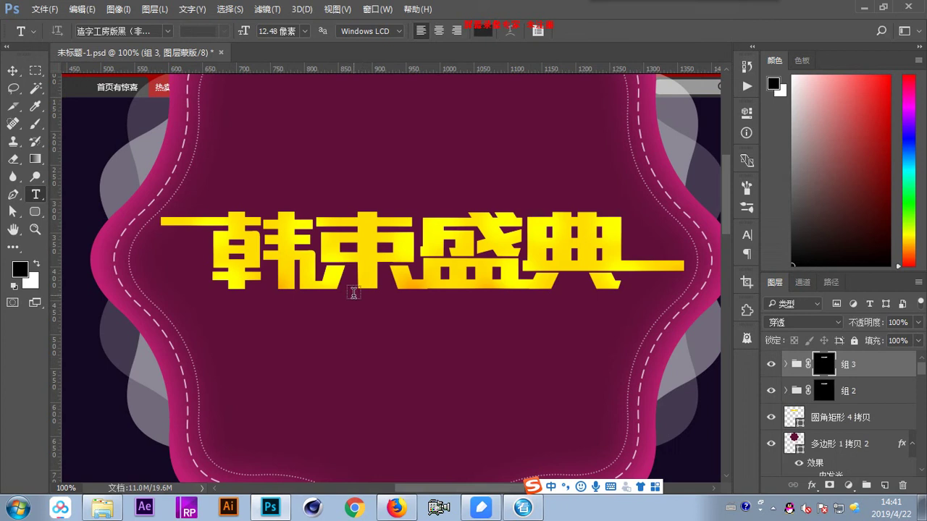
- Add the text 2019.12.12 on the white area below the banner and enlarge it to about 800%
scroll(353, 293, "down", 3)
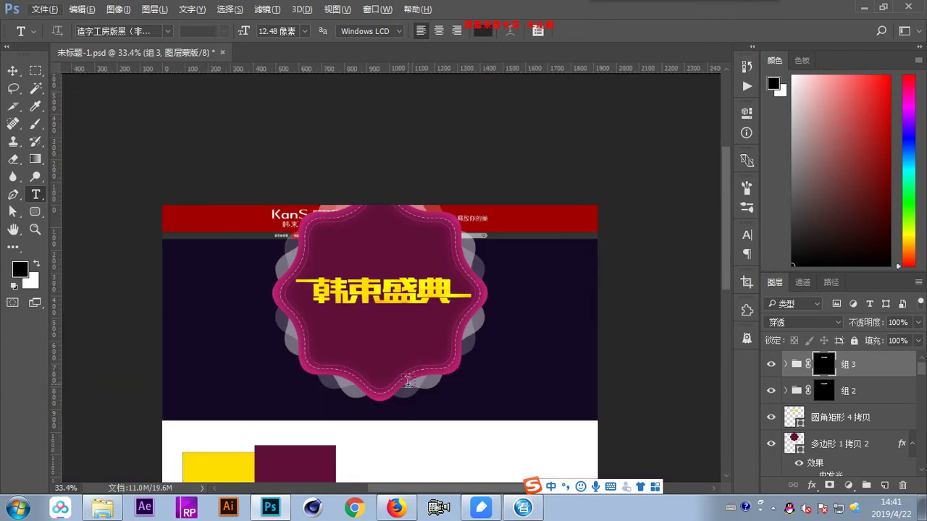
left_click(382, 450)
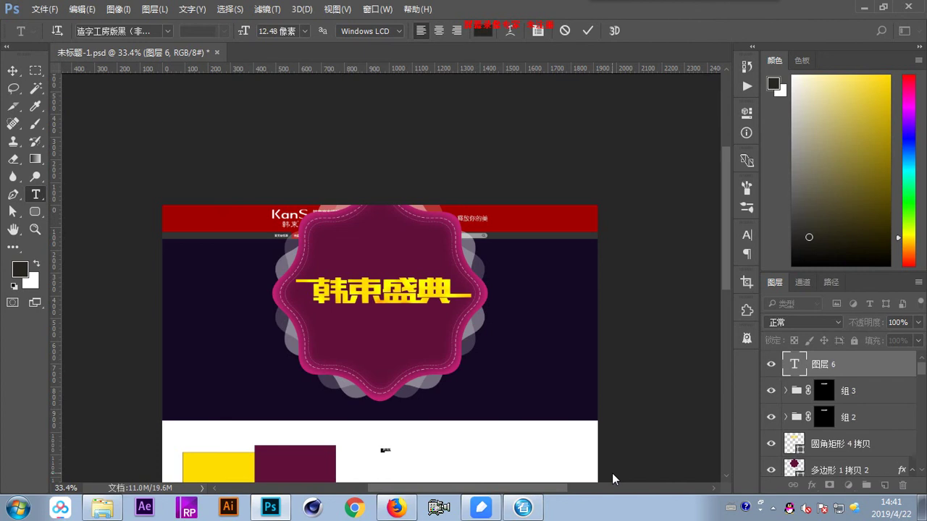
key("ctrl+Return")
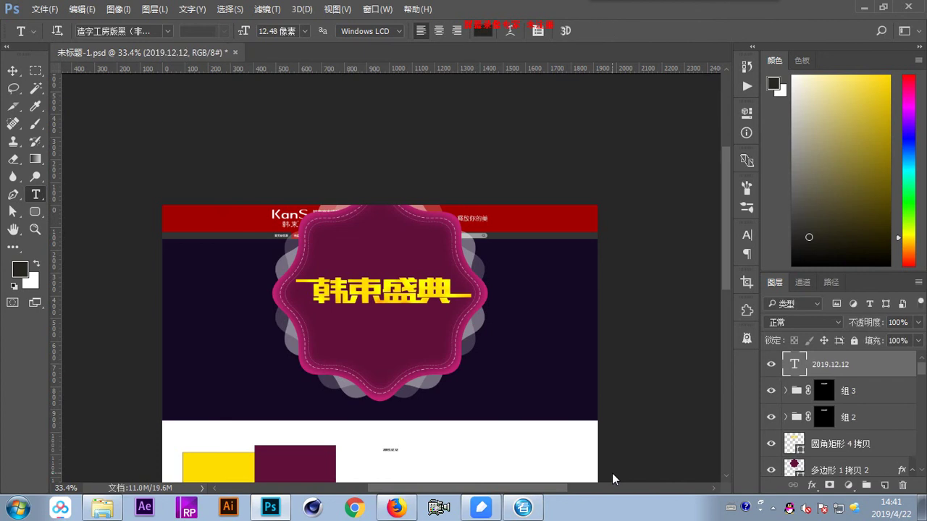
key("ctrl+t")
left_click_drag(399, 445, 505, 423)
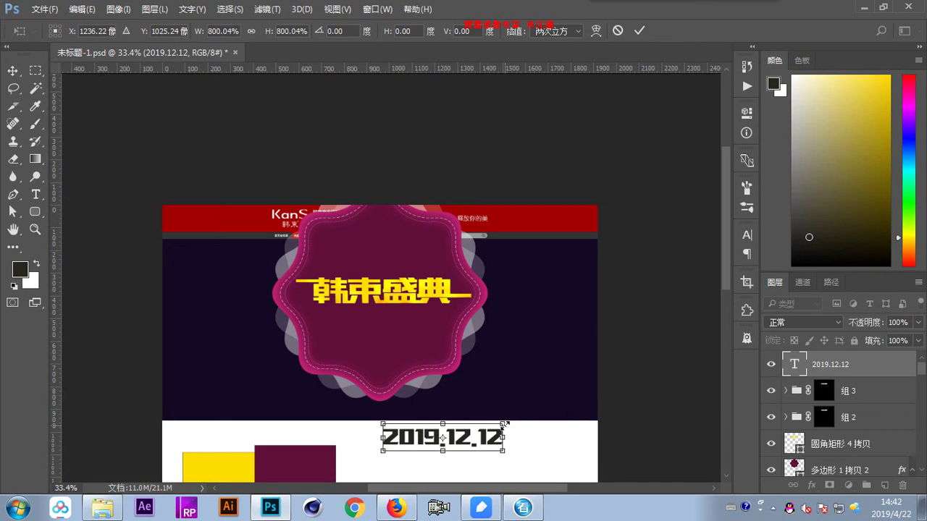
key("Return")
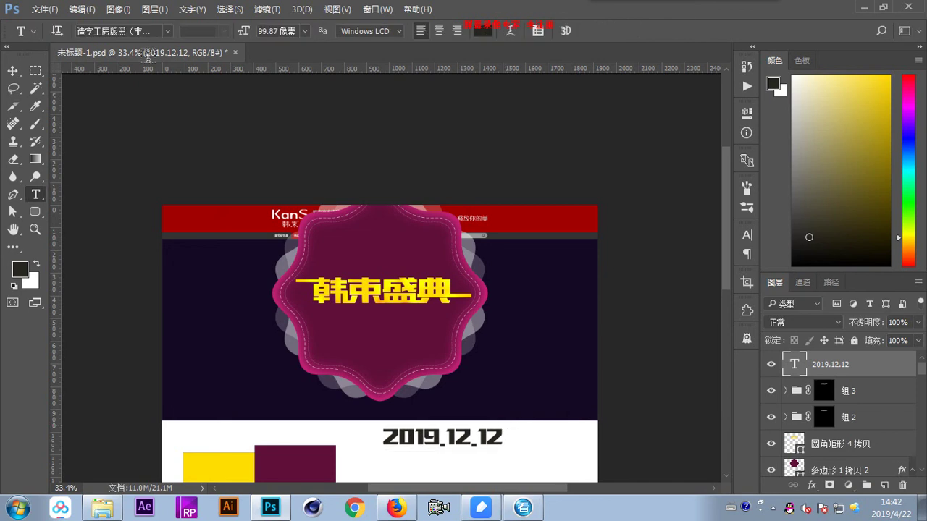
- Set the font of the 2019.12.12 text to Arial
left_click(168, 31)
scroll(210, 196, "down", 5)
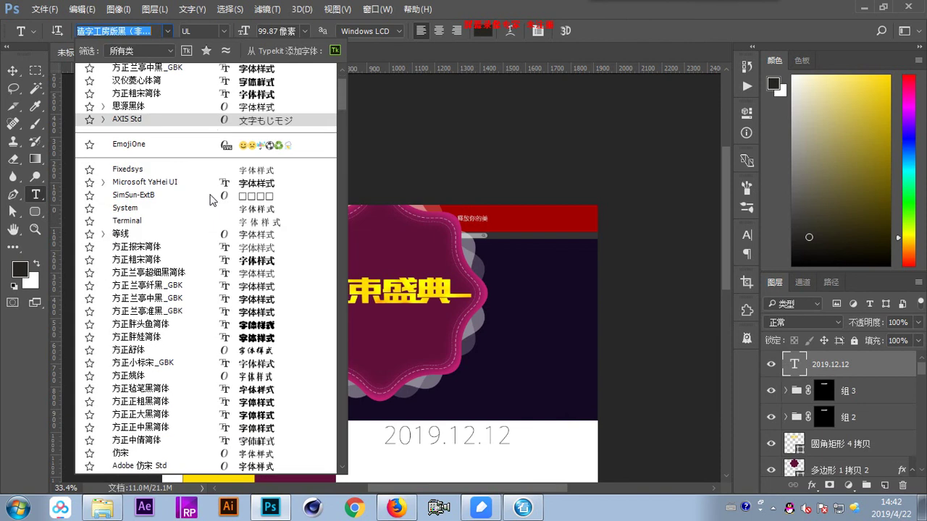
scroll(210, 195, "down", 10)
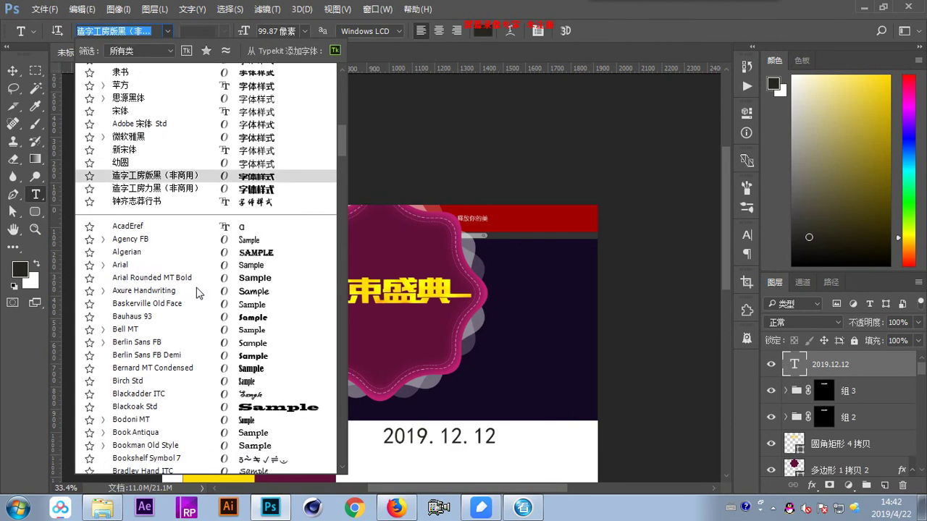
left_click(154, 268)
- Move the date text onto the badge above the title and scale it down to about 68 px
left_click(10, 71)
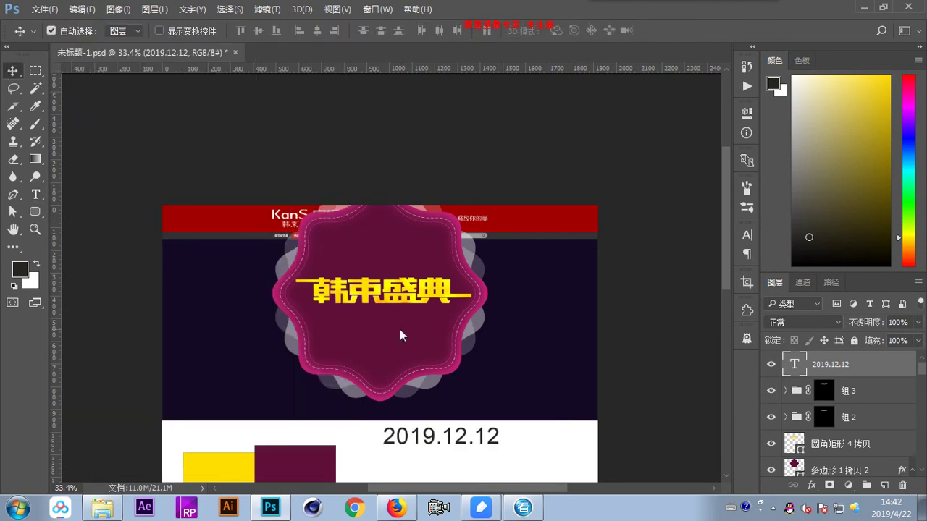
left_click_drag(467, 446, 426, 258)
key("ctrl+t")
key("Return")
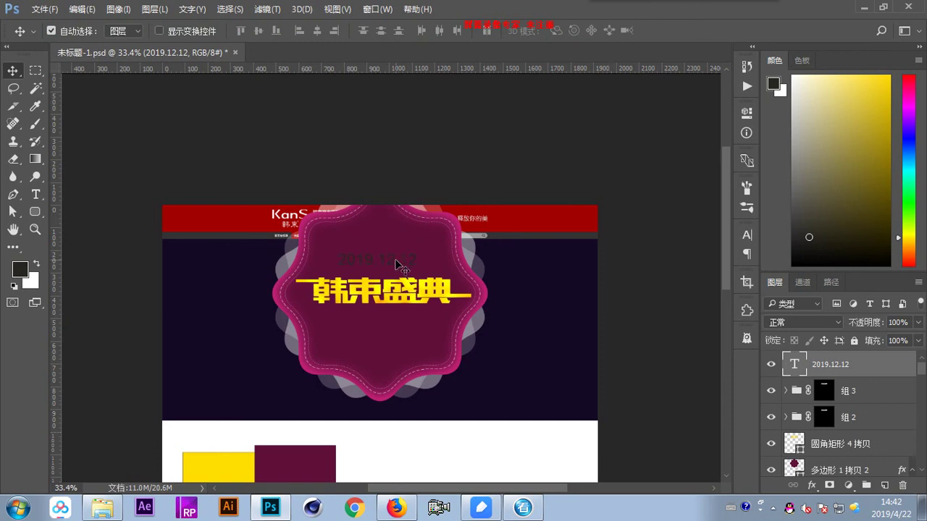
key("Right")
- Duplicate the date text and move the copy straight down to below the title
key("ctrl+j")
key("shift+Down")
key("shift+Down")
key("shift+Down")
key("shift+Down")
key("shift+Down")
key("shift+Down")
key("shift+Down")
key("shift+Down")
key("shift+Down")
key("shift+Down")
key("shift+Down")
key("shift+Down")
key("shift+Down")
key("shift+Down")
key("shift+Down")
key("shift+Down")
key("shift+Down")
key("shift+Down")
key("shift+Down")
key("shift+Down")
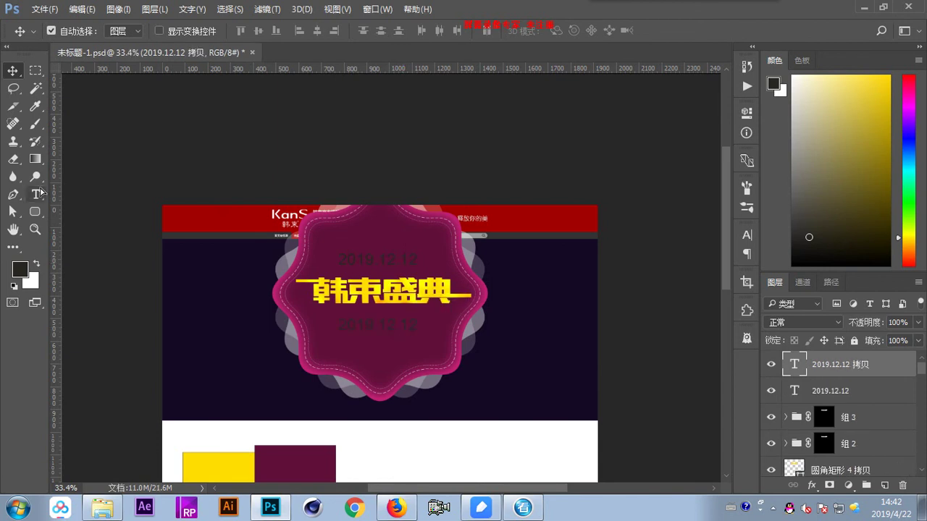
- Replace the text of the lower date copy with 五折不止·狂欢不停
left_click(36, 194)
double_click(390, 326)
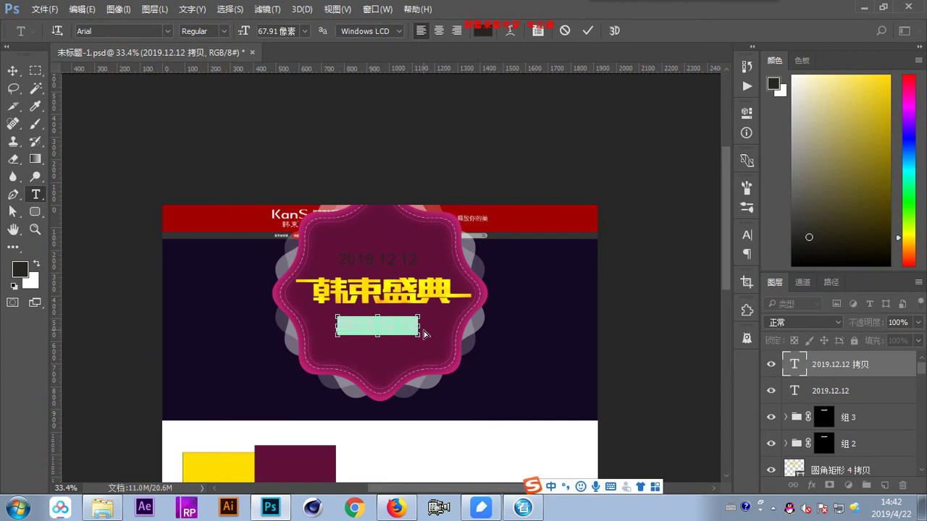
type("wuzhe")
key("space")
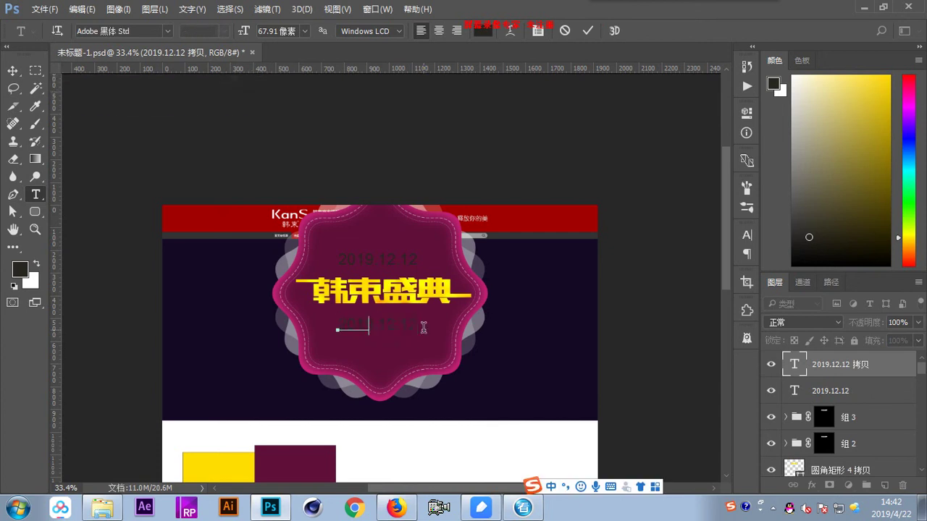
type("buzhi")
key("space")
type("dian")
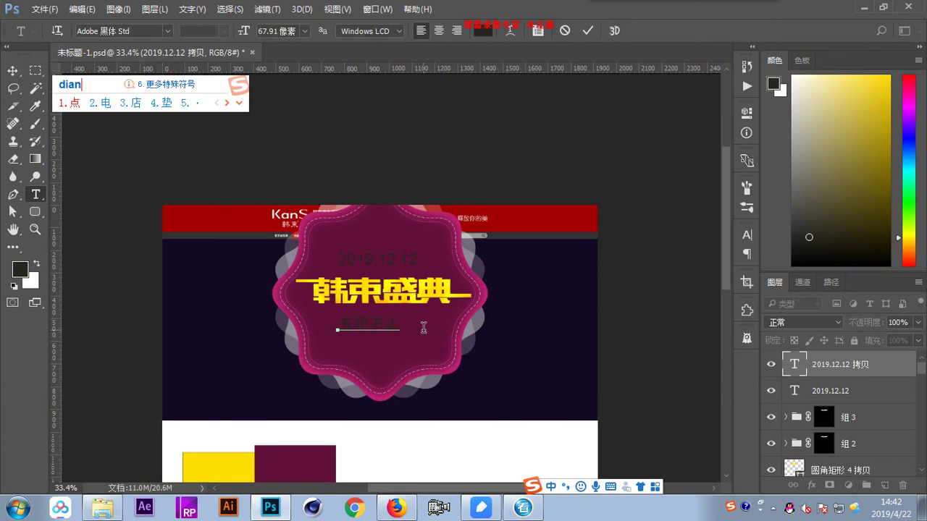
key("space")
type("kuanghuan")
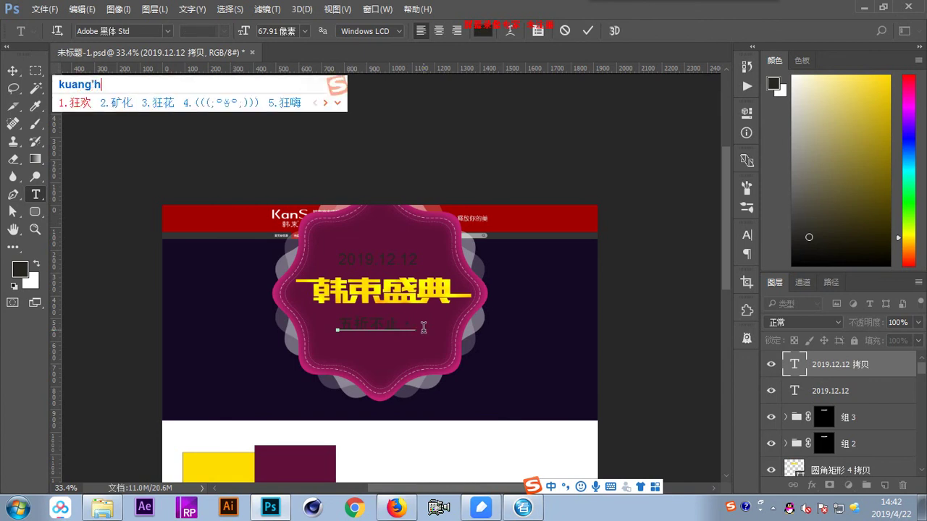
type("buting")
key("space")
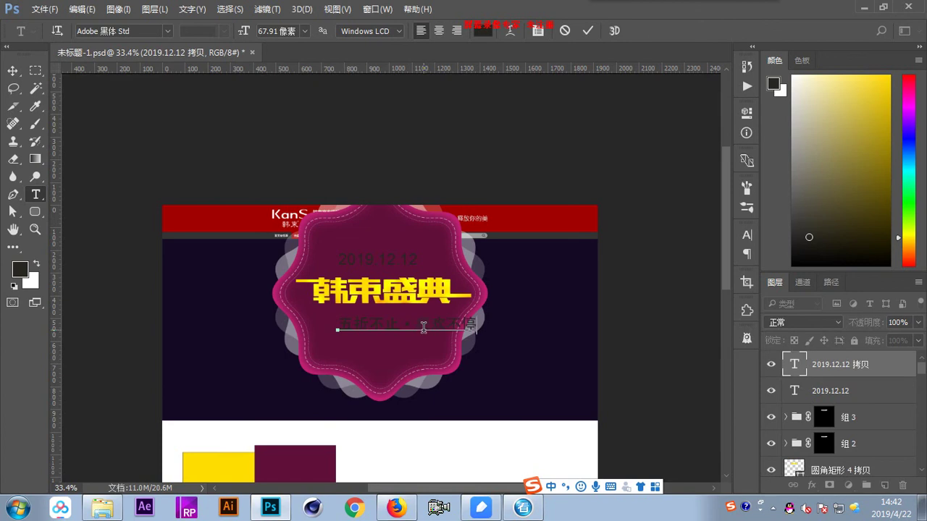
key("ctrl+Return")
left_click(430, 331)
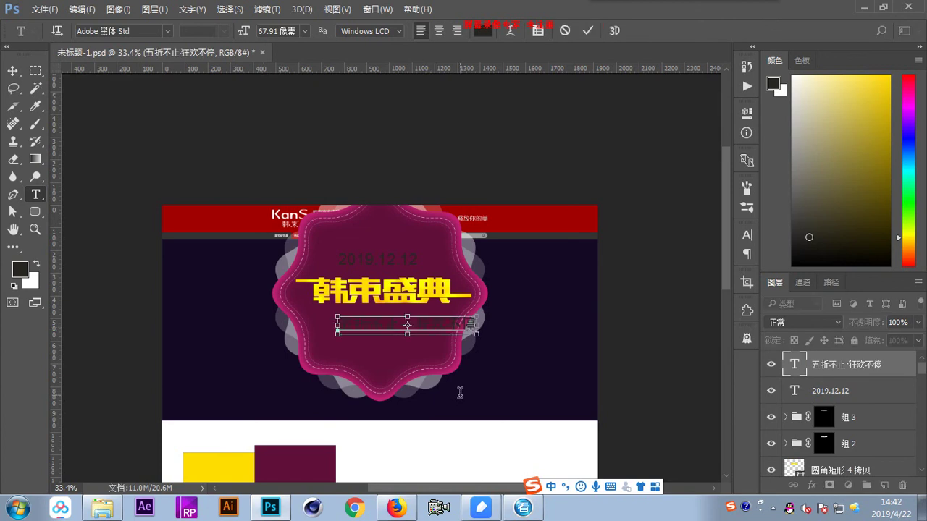
key("ctrl+Return")
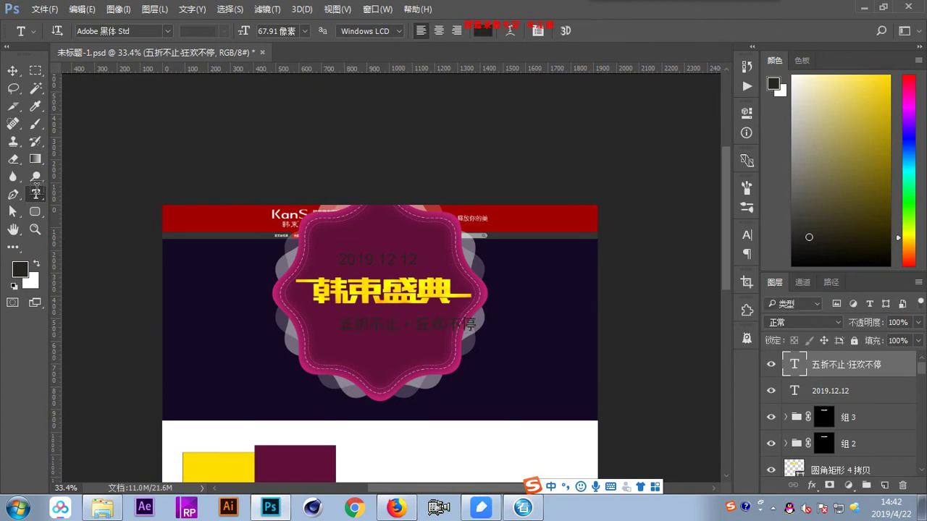
- Set the slogan's font to 幼圆 and centre the line beneath the title
left_click(167, 31)
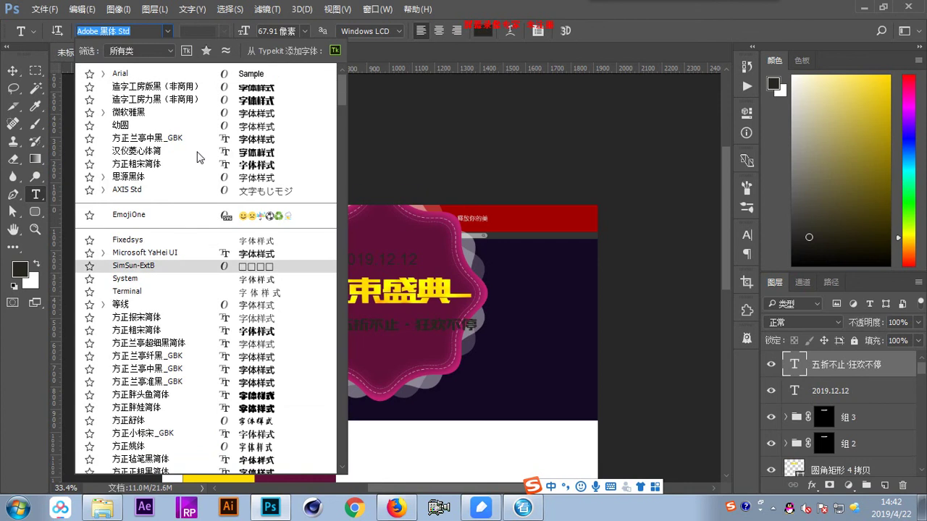
left_click(173, 125)
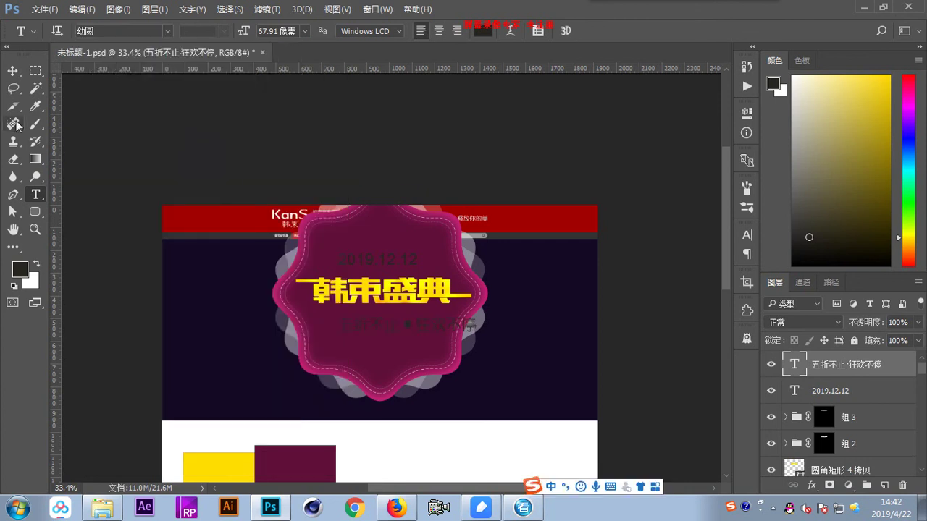
left_click(12, 70)
left_click_drag(459, 329, 432, 333)
- Show the guides and centre the date text above the title on the vertical centre guide
left_click(395, 265)
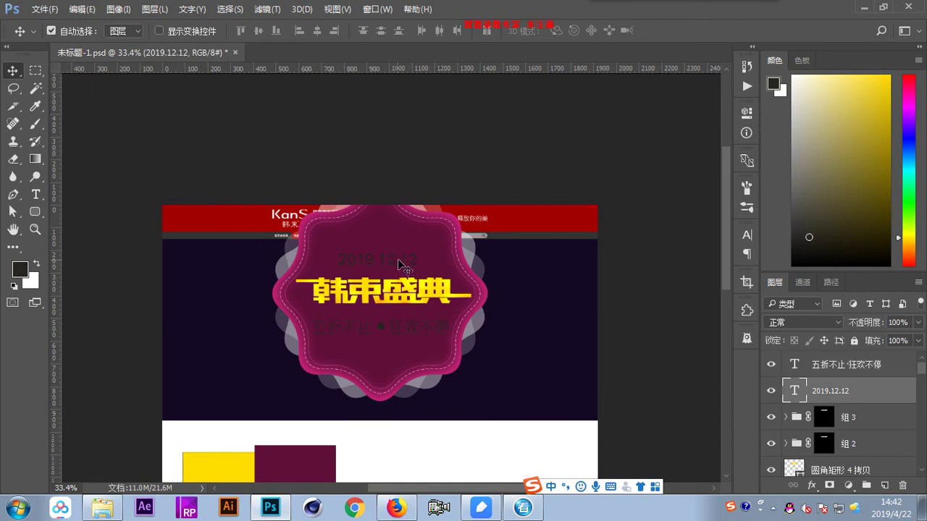
left_click_drag(398, 259, 401, 265)
key("ctrl+semicolon")
scroll(434, 275, "up", 3)
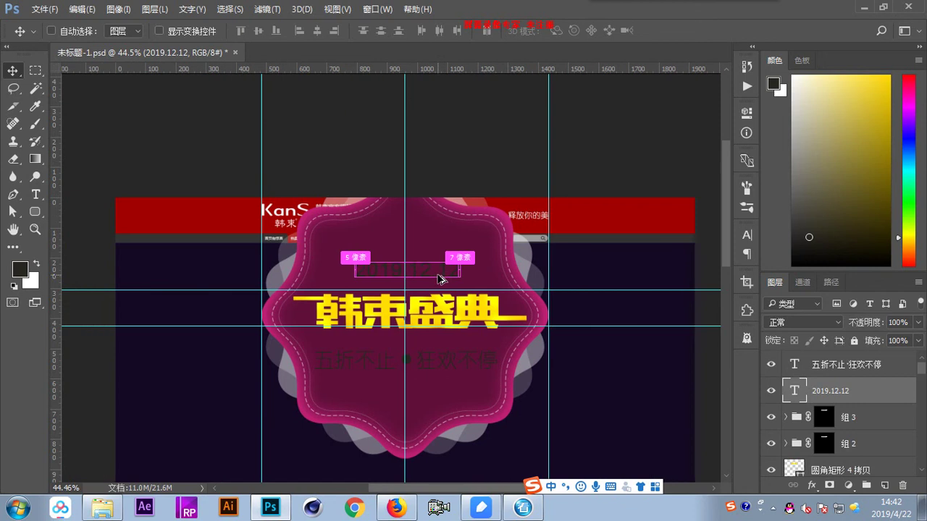
scroll(438, 279, "left", 2)
mouse_move(438, 278)
left_mouse_down()
mouse_move(456, 267)
mouse_move(454, 275)
left_mouse_up()
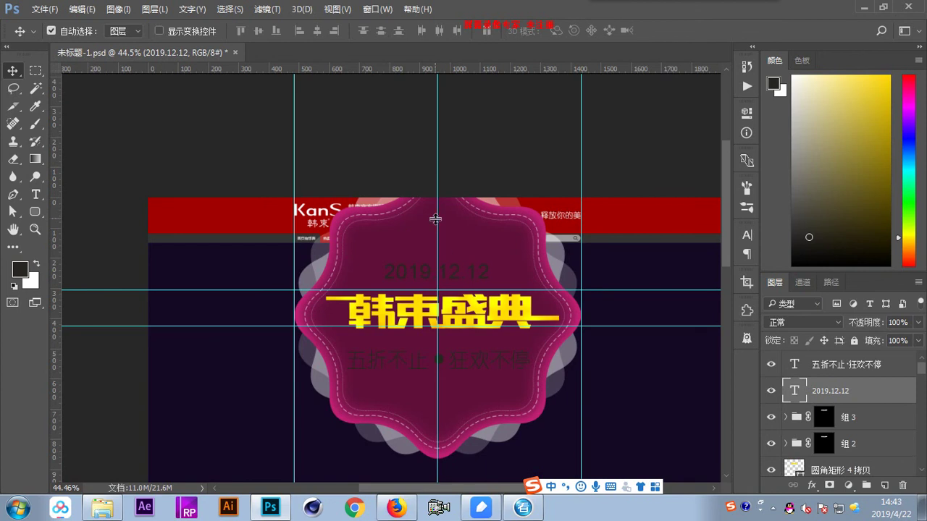
- Scale the slogan text below the title down slightly, keeping it centred on the vertical guide
left_click_drag(492, 365, 467, 364)
key("ctrl+t")
key("Return")
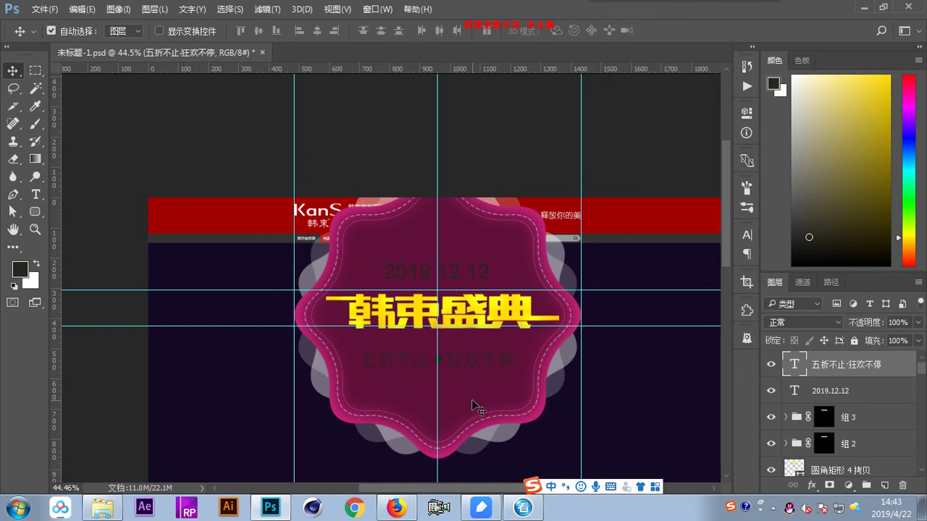
- Recolour the date and slogan texts together with the yellow sampled from the yellow swatch rectangle below the banner
left_click(449, 273)
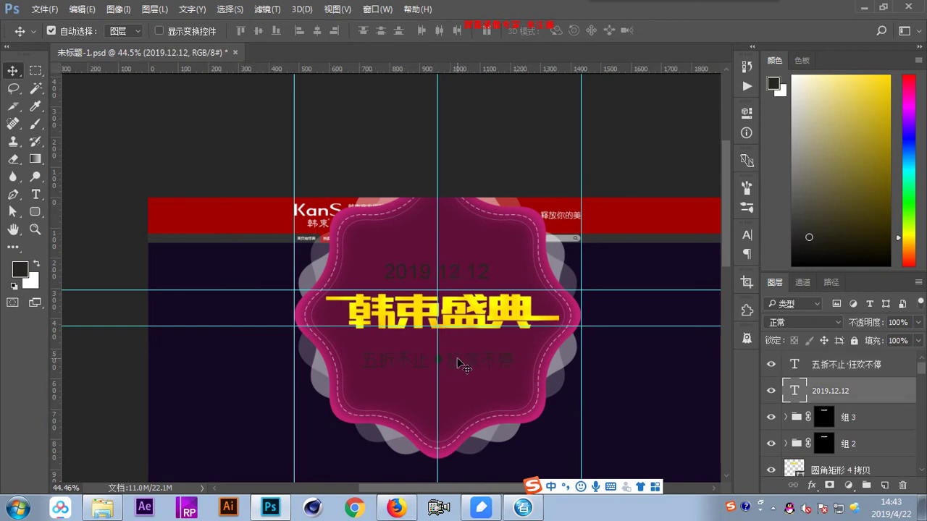
left_click(477, 369, "shift")
left_click_drag(453, 392, 400, 225)
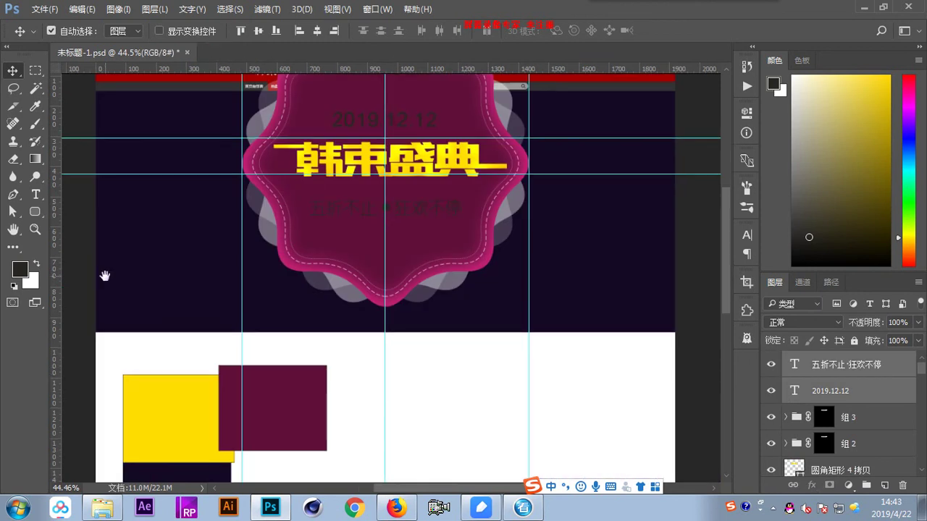
left_click(36, 194)
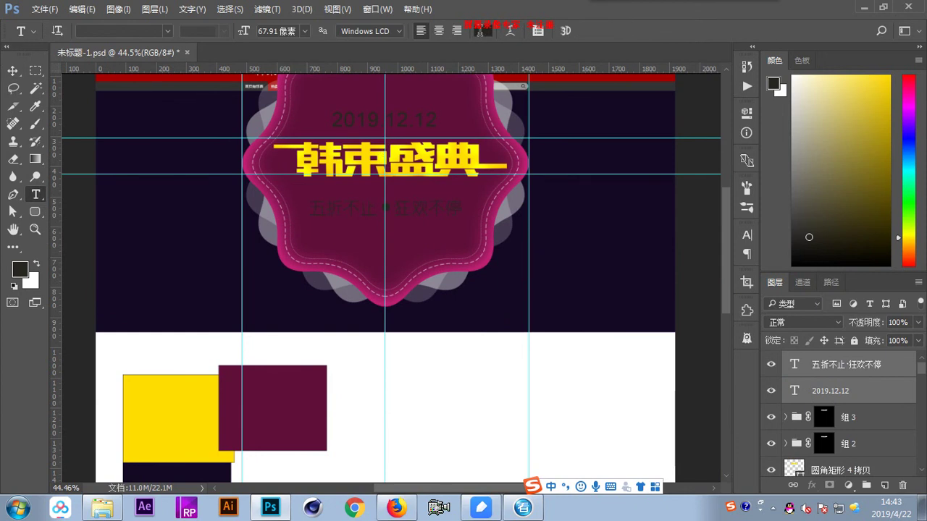
left_click(479, 32)
left_click(162, 420)
left_click(634, 273)
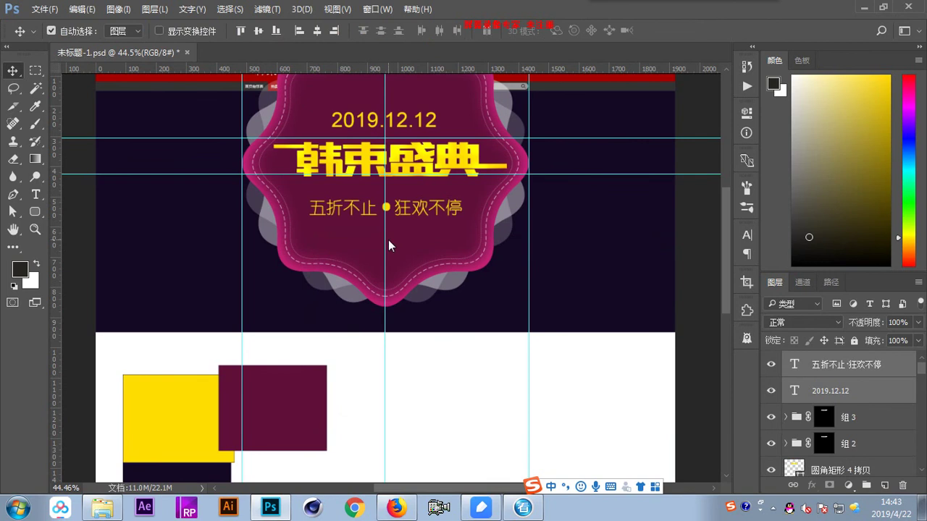
- Scale the yellow slogan down further about its centre so it is narrower than the title
scroll(388, 240, "up", 3)
left_click(469, 402)
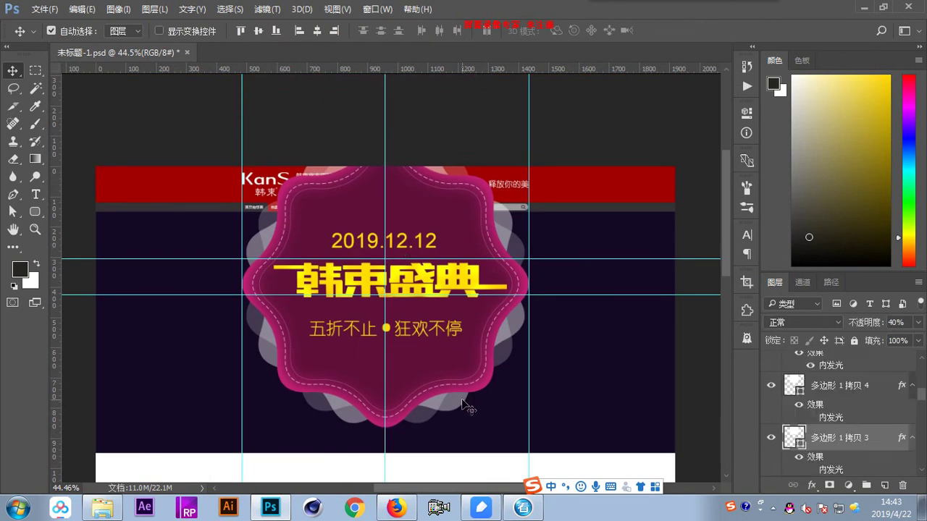
right_click(423, 337)
left_click(449, 343)
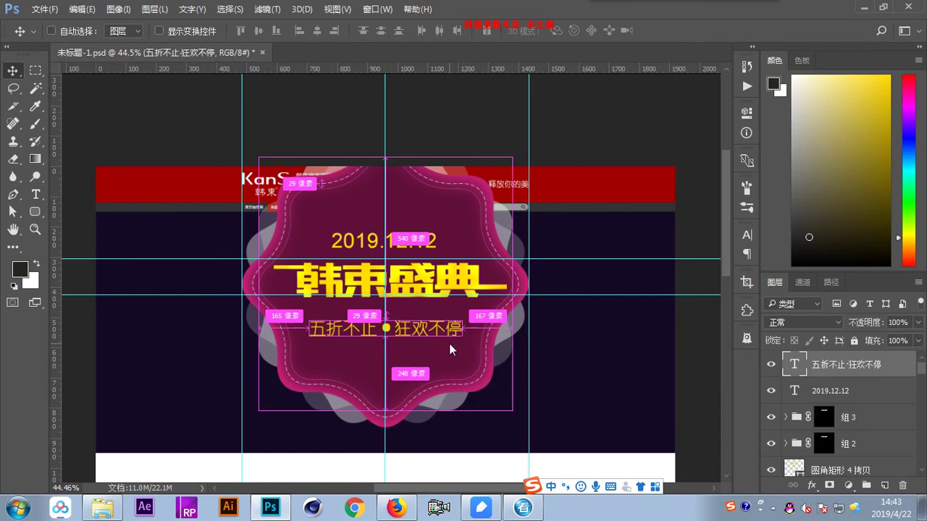
key("ctrl+t")
left_click_drag(462, 338, 450, 336)
key("Return")
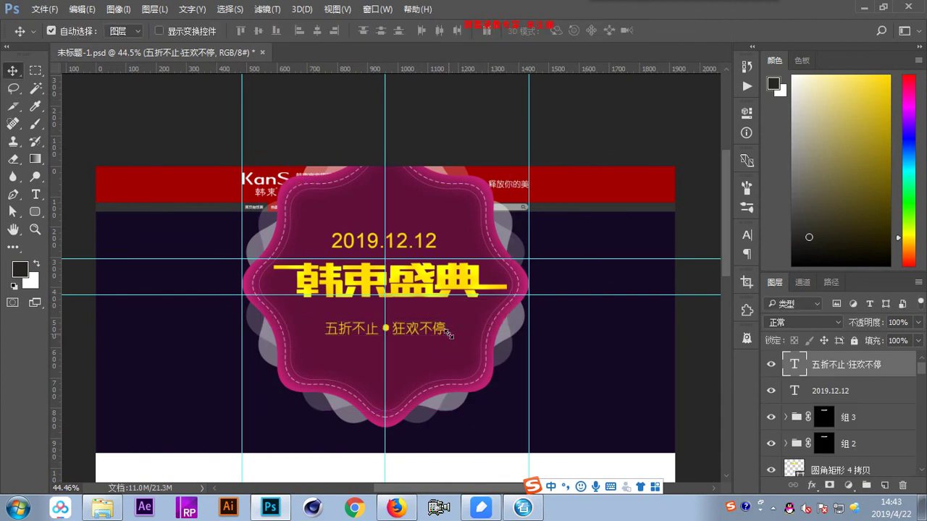
left_click(397, 249)
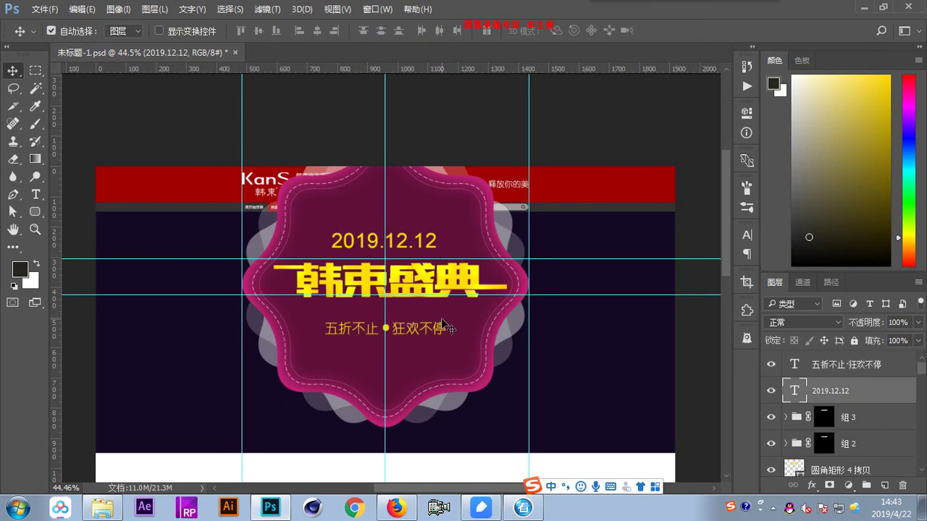
- Increase the Inner Glow size of the badge's base shape, 多边形 1, to 199 px
left_click(478, 348)
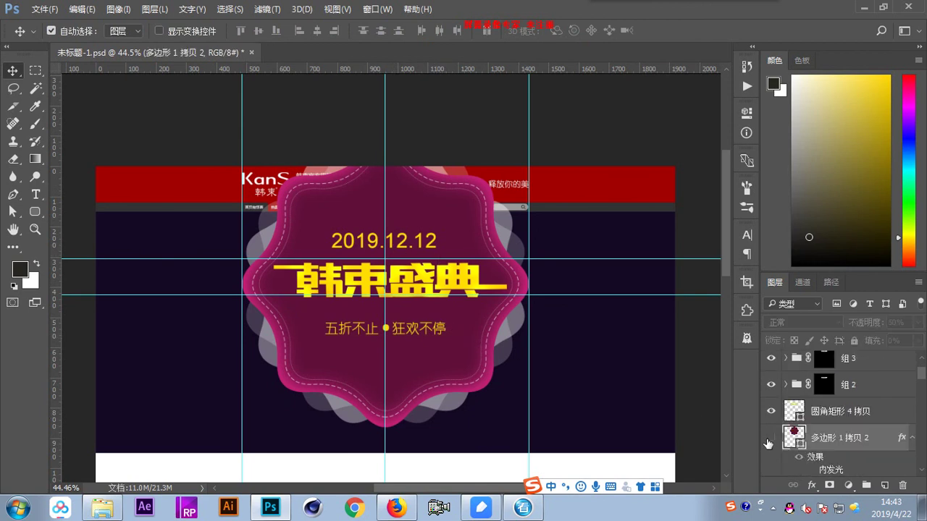
scroll(810, 428, "down", 2)
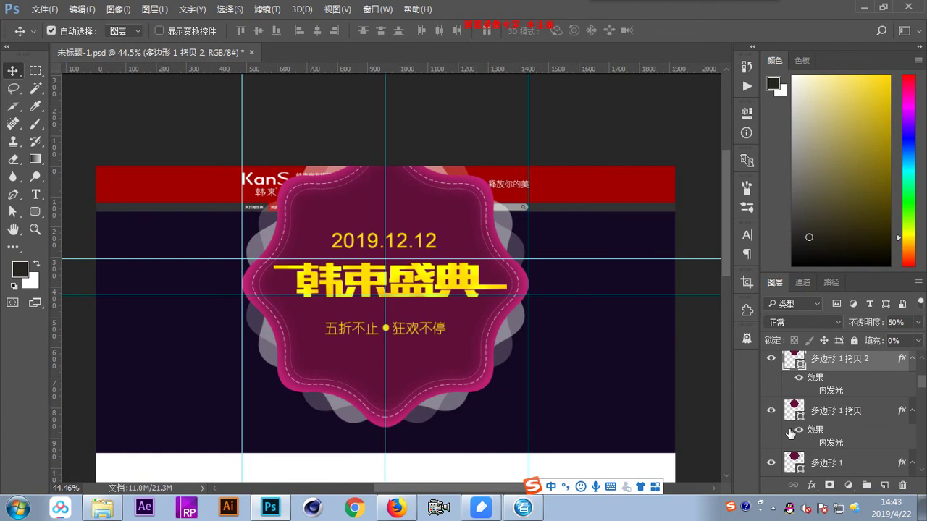
left_click(769, 462)
left_click(768, 467)
scroll(820, 455, "down", 1)
double_click(822, 443)
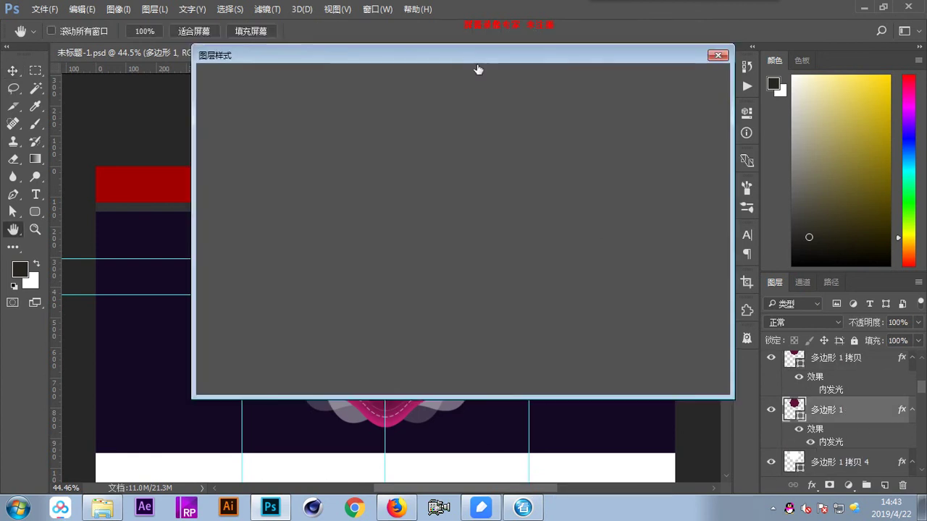
left_click_drag(433, 58, 780, 120)
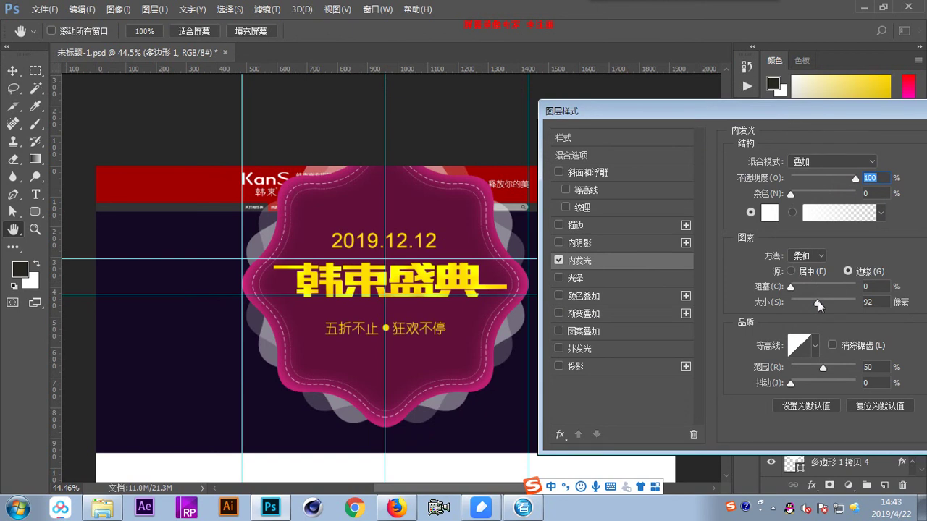
left_click_drag(818, 301, 838, 305)
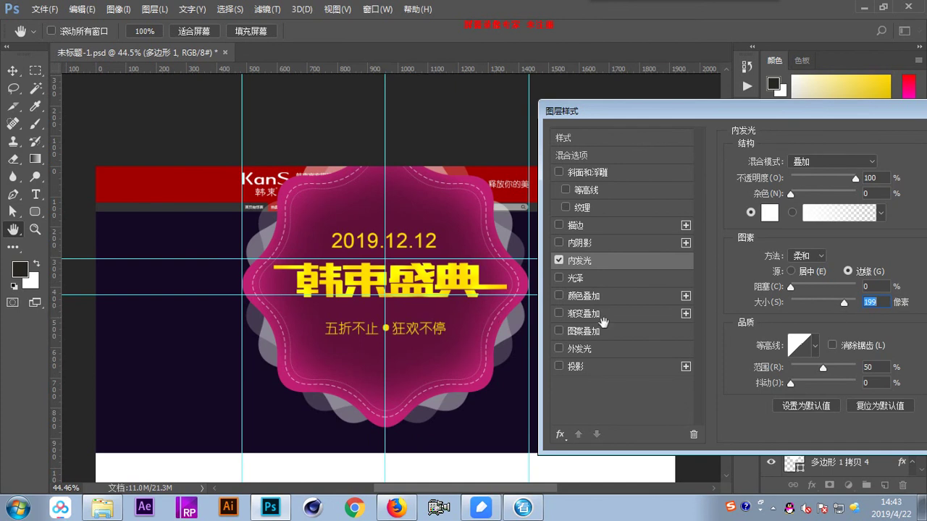
left_click_drag(746, 111, 613, 136)
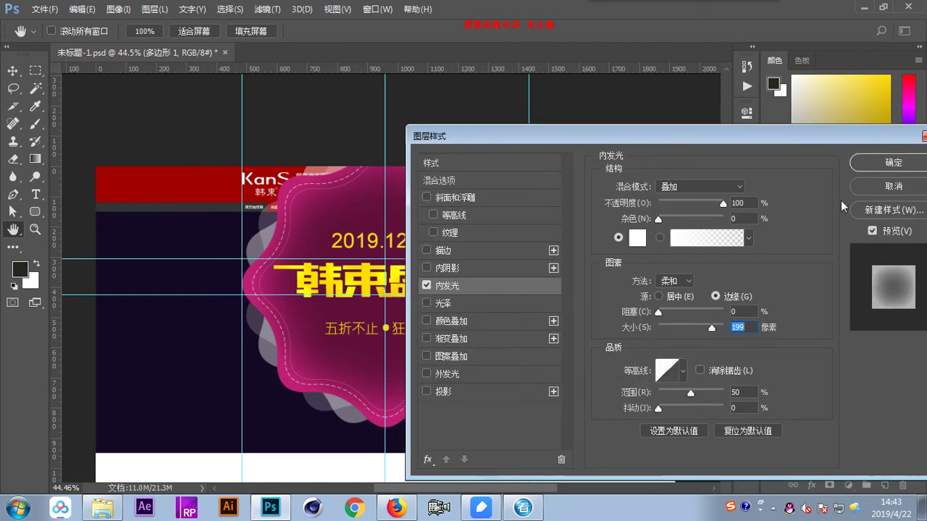
left_click(892, 163)
left_click(556, 408)
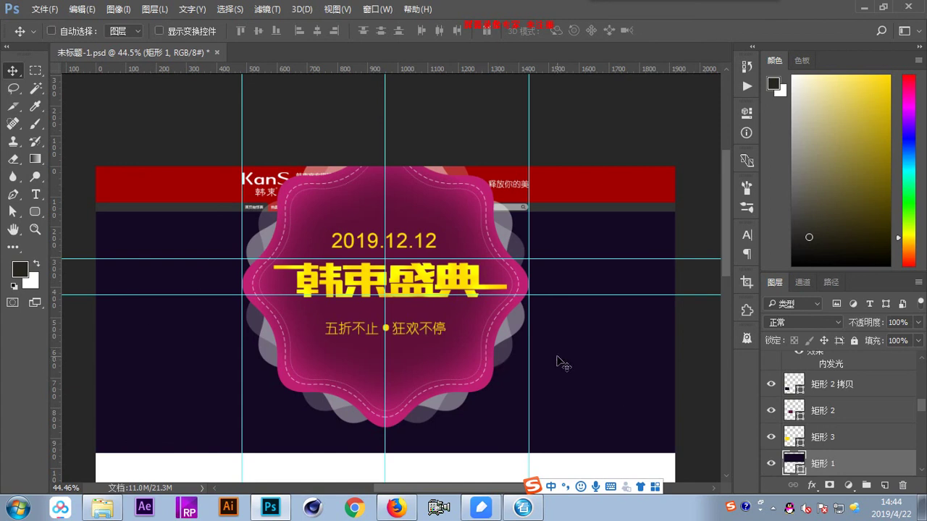
- Check the fill colour code of the maroon swatch rectangle below the banner
key("ctrl+plus")
key("ctrl+plus")
key("ctrl+plus")
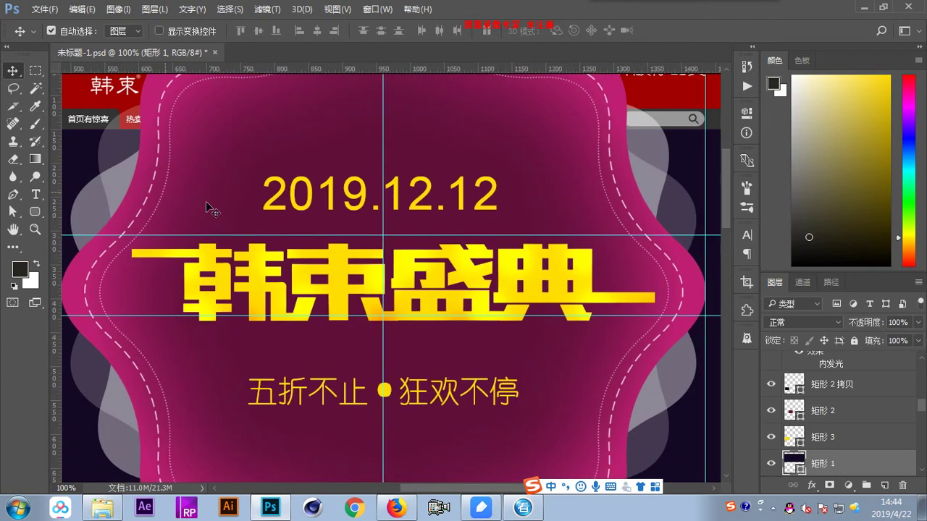
scroll(209, 203, "left", 5)
scroll(209, 203, "up", 1)
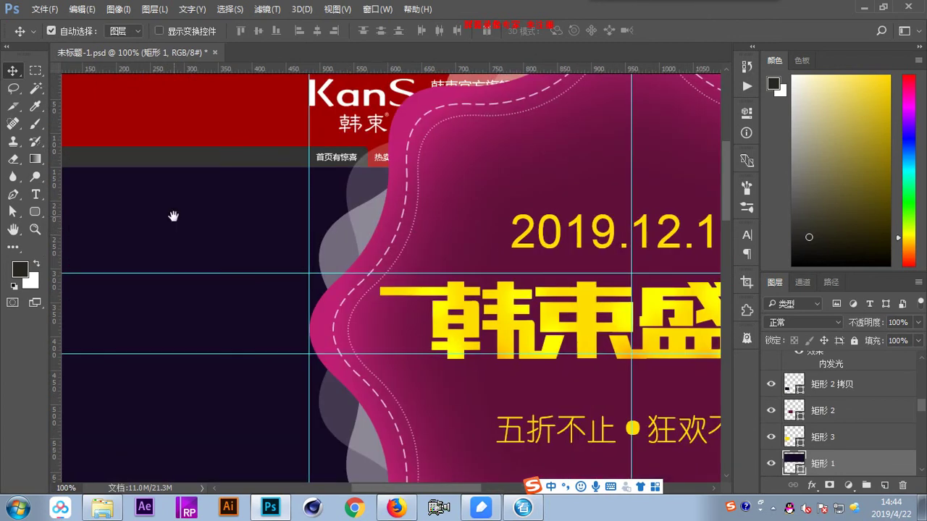
left_click(457, 233)
scroll(397, 187, "down", 3)
scroll(396, 187, "down", 10)
scroll(397, 186, "left", 3)
scroll(297, 304, "down", 2)
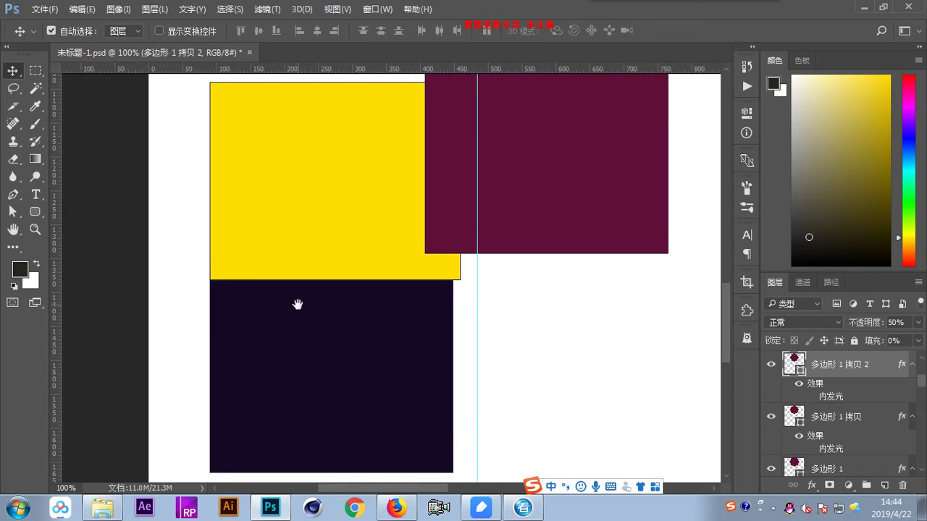
scroll(482, 329, "up", 2)
scroll(483, 329, "right", 2)
left_click(482, 329)
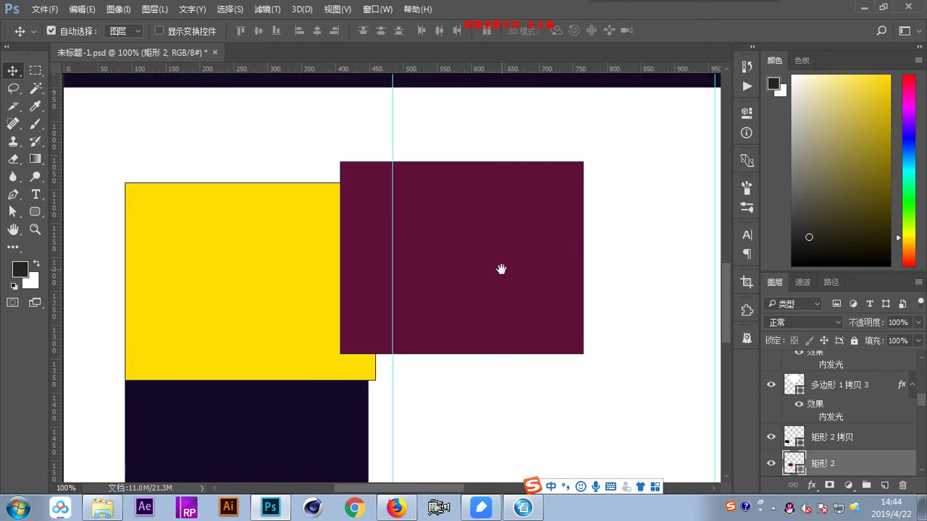
double_click(793, 464)
left_click_drag(536, 256, 531, 149)
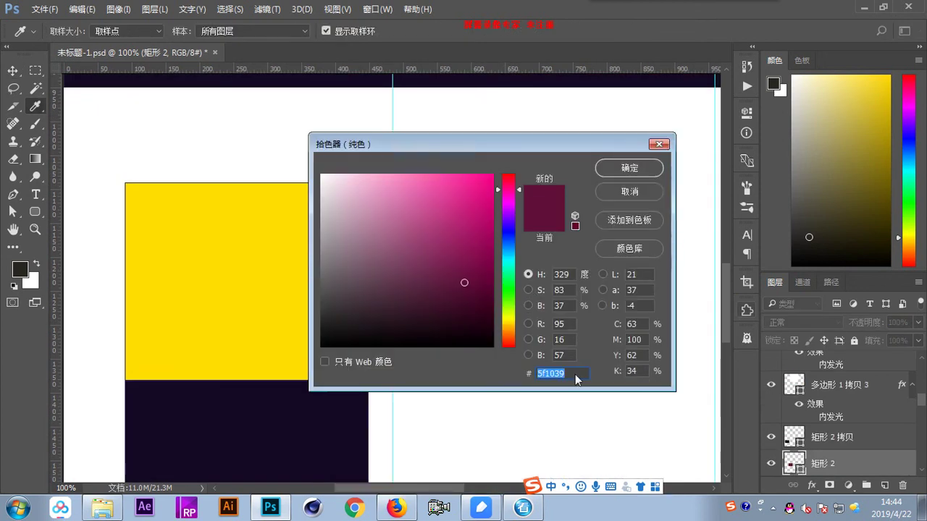
left_click(629, 168)
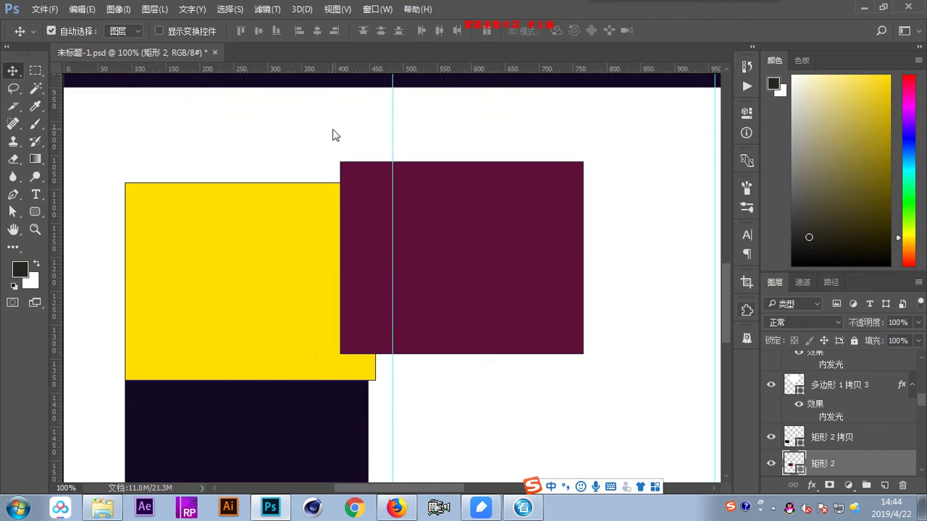
scroll(340, 329, "up", 5)
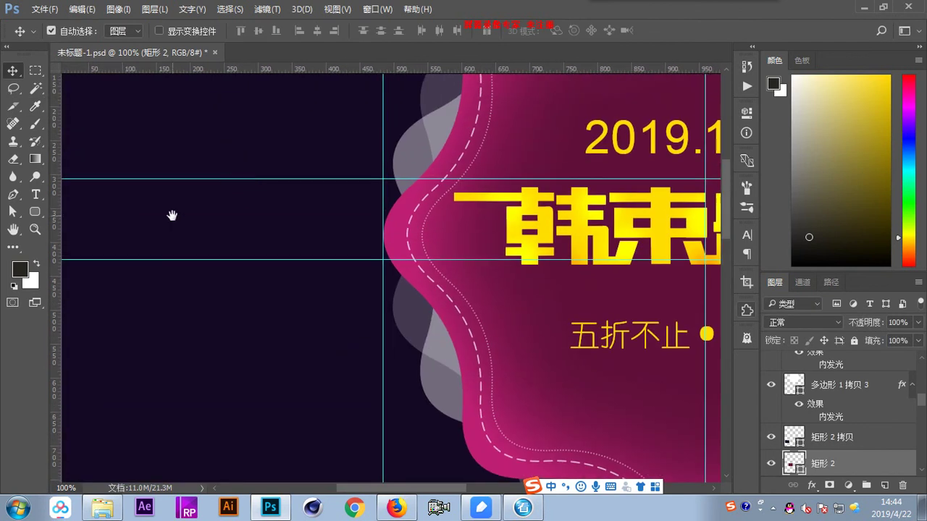
left_click(34, 211)
left_click_drag(147, 230, 284, 323)
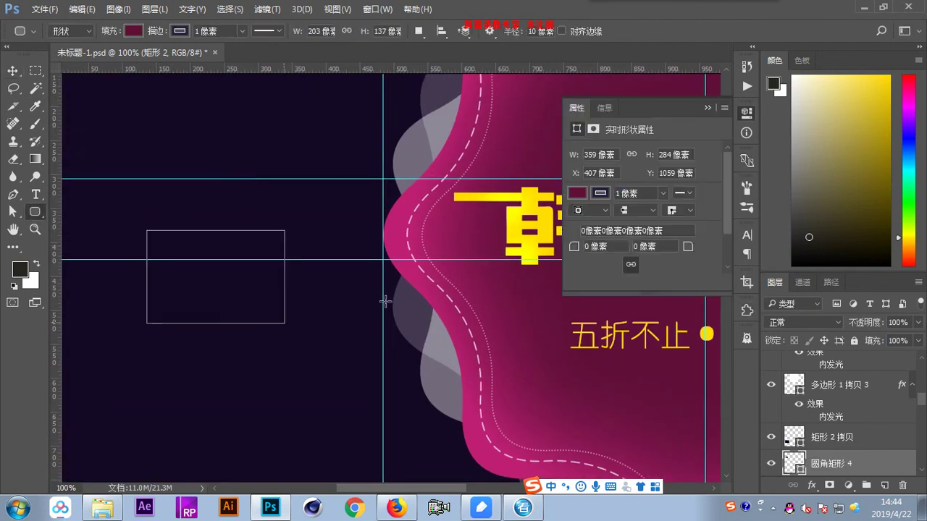
left_click(12, 70)
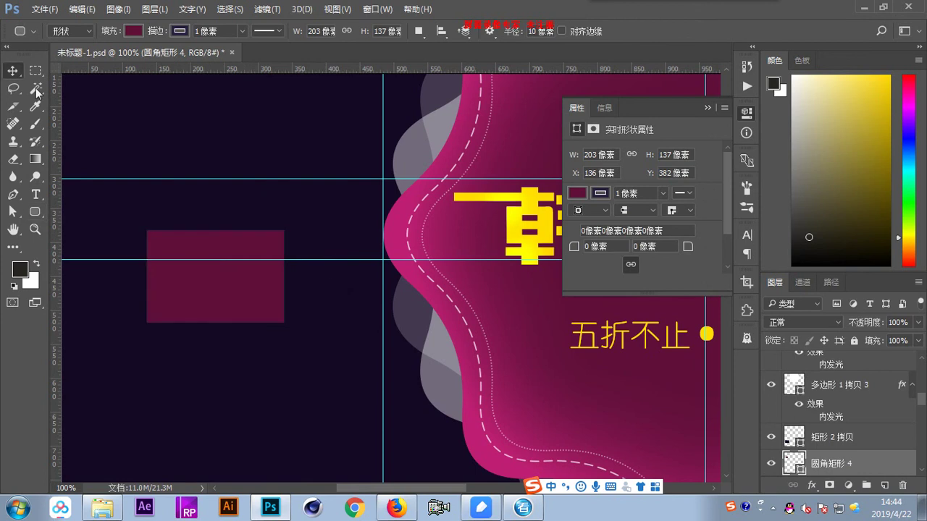
left_click_drag(195, 246, 246, 315)
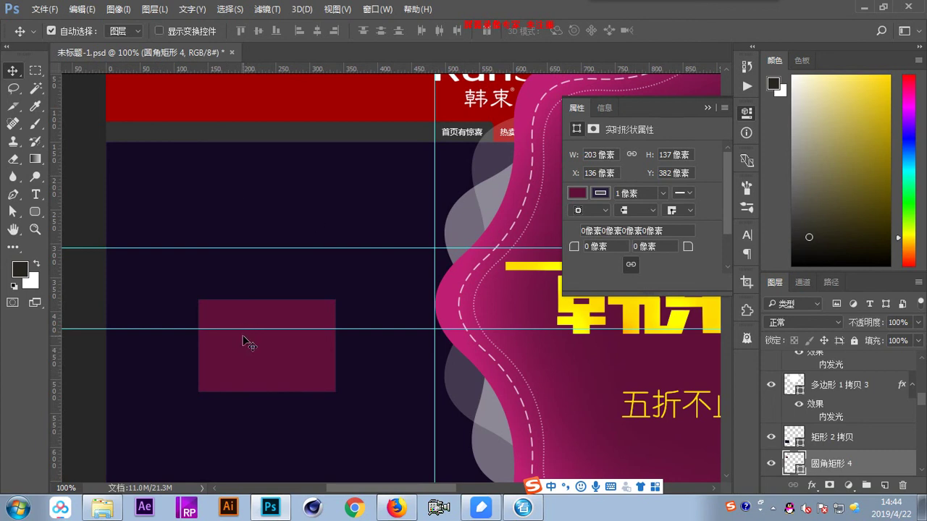
left_click_drag(493, 418, 283, 424)
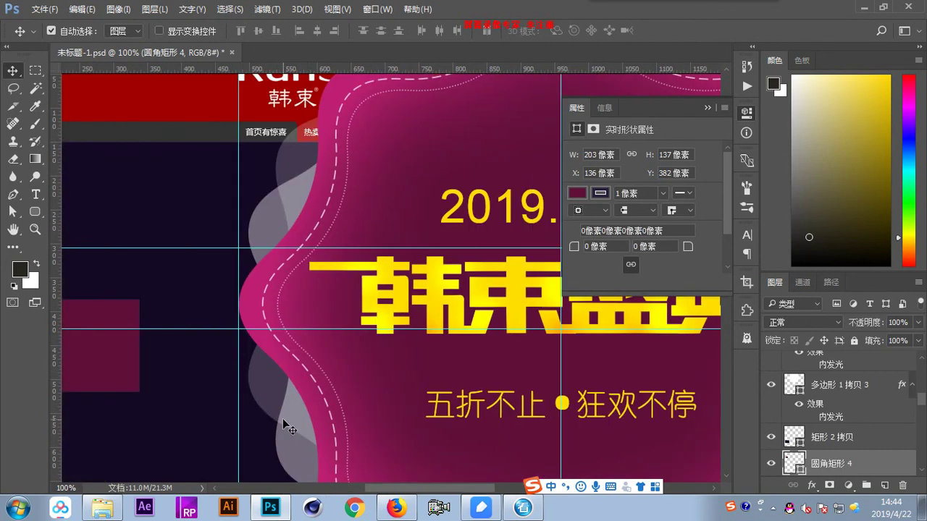
left_click(269, 290)
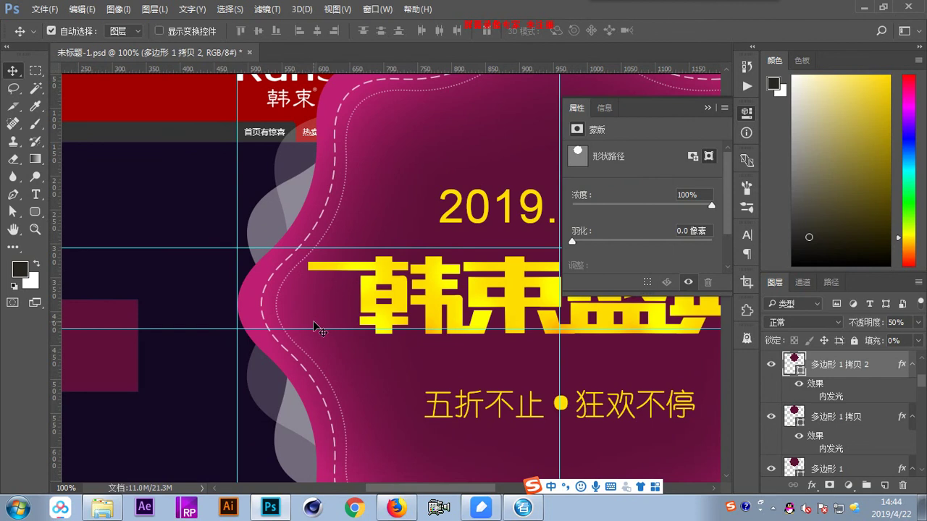
left_click(246, 310)
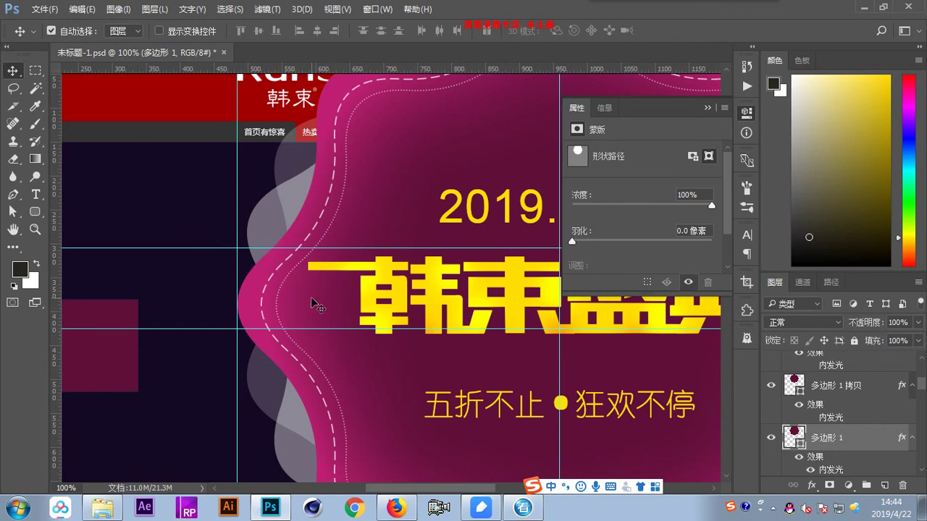
key("ctrl+j")
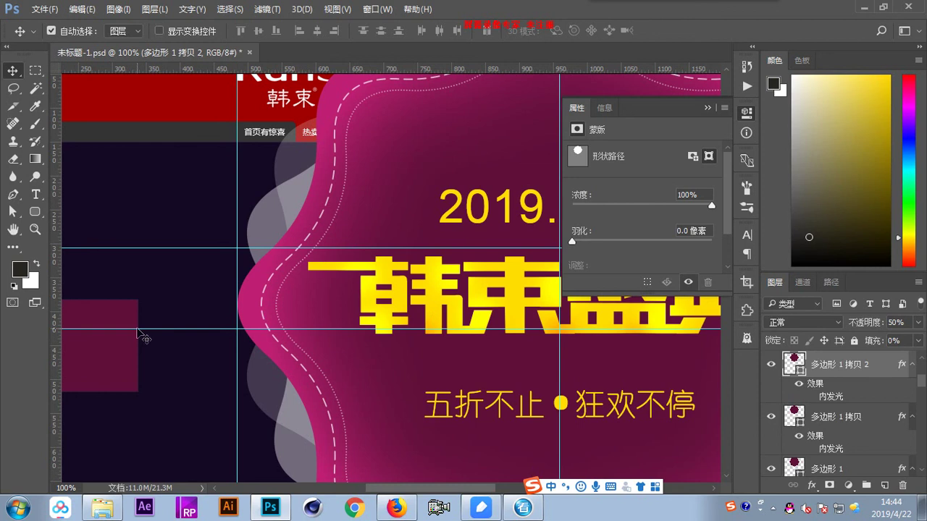
left_click(105, 362)
key("Delete")
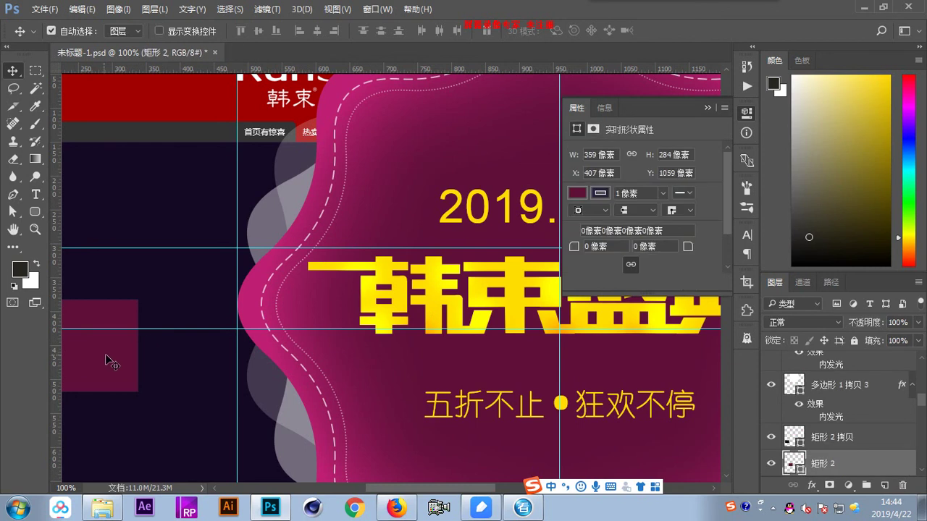
- Create a new layer and set the foreground colour to white, ffffff, for painting with the brush
left_click_drag(239, 314, 447, 380)
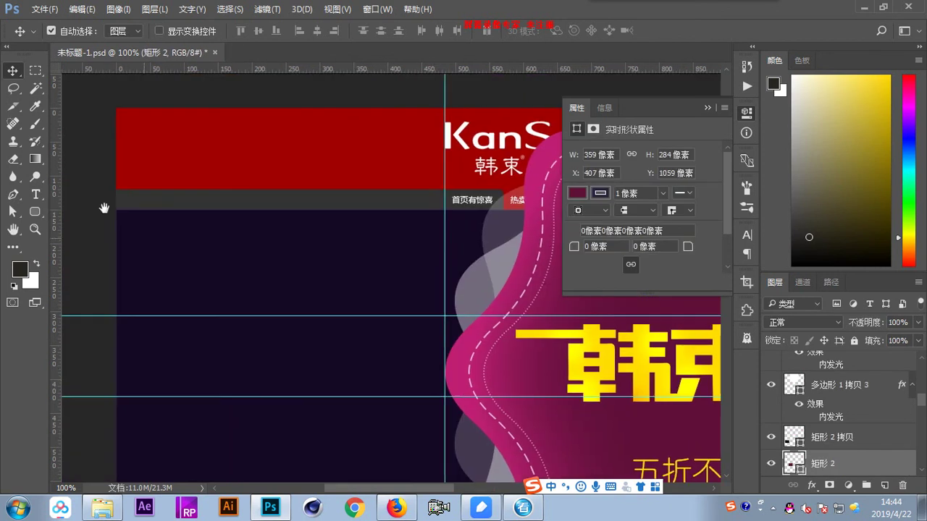
left_click(37, 126)
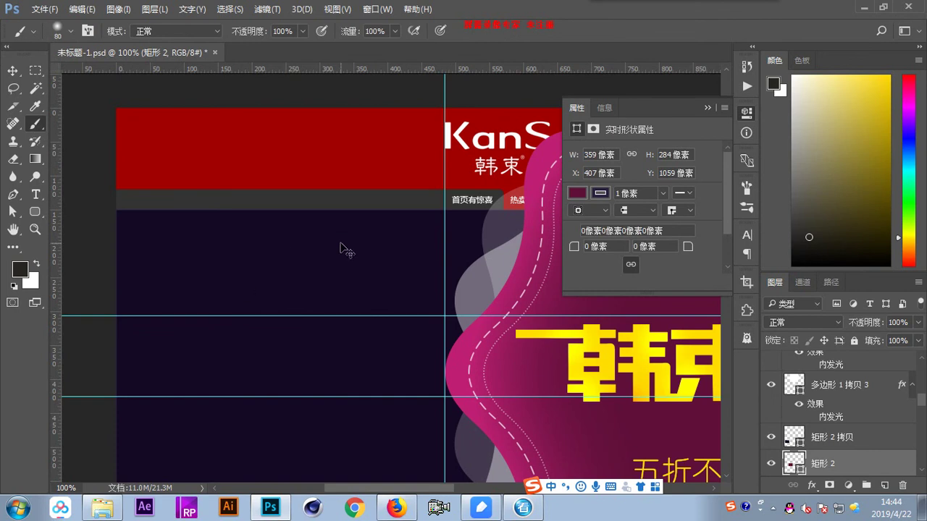
key("ctrl+shift+alt+n")
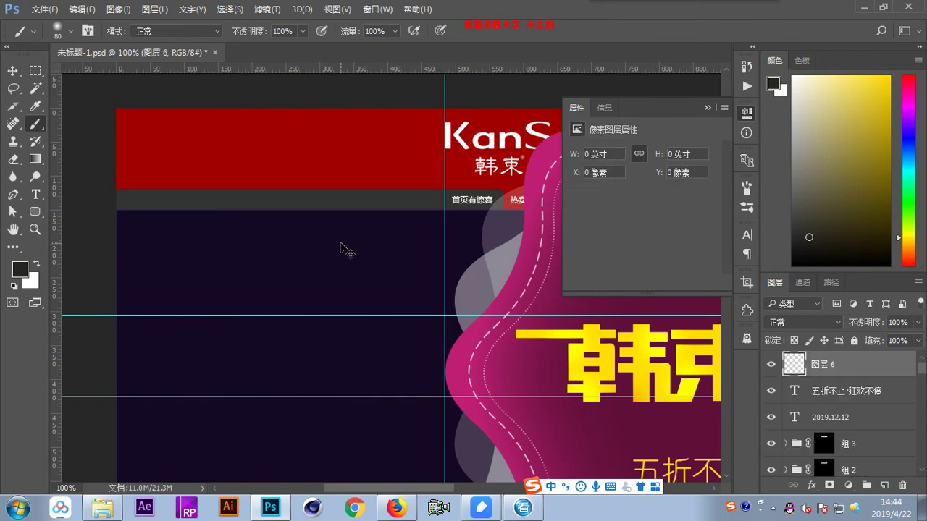
left_click(20, 269)
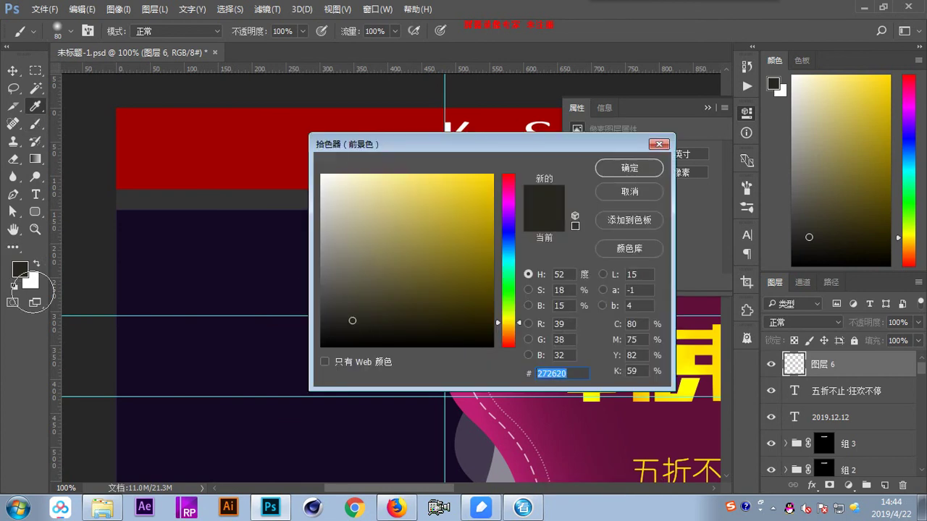
left_click(325, 186)
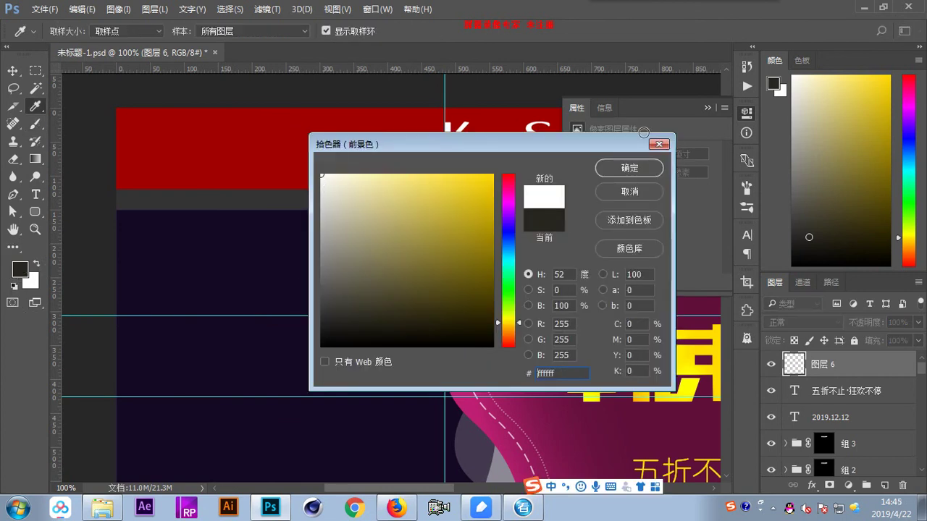
left_click(629, 169)
key("b")
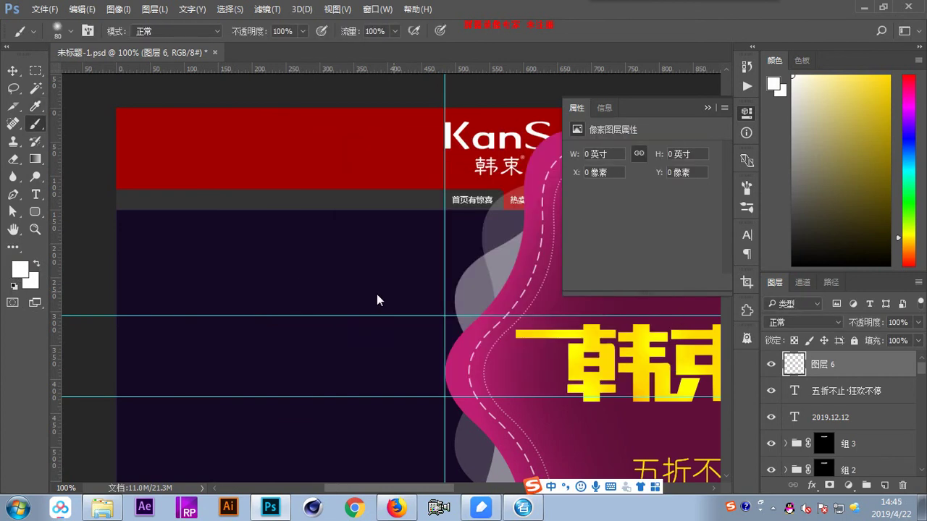
- Paint a soft 80 px dab on the dark background left of the badge and shape it into a downward light cone with a perspective transform
left_click(282, 266)
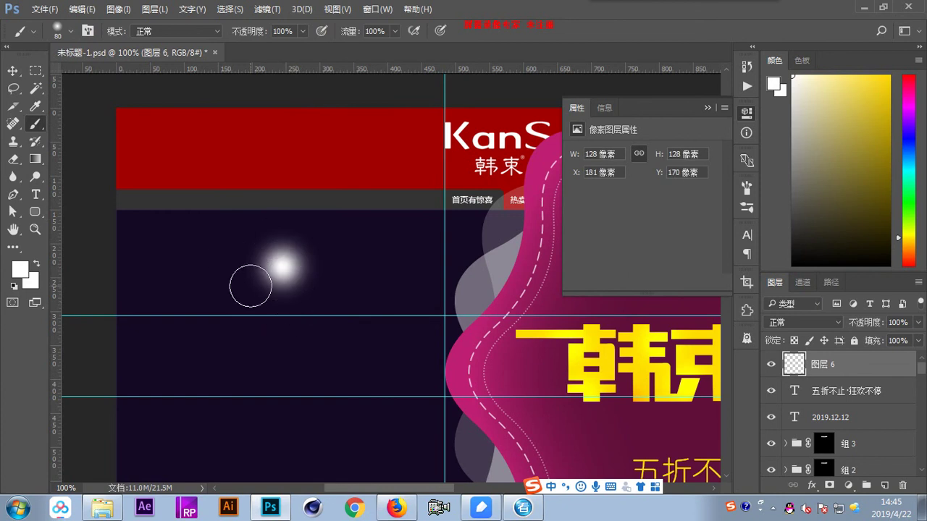
left_click(12, 70)
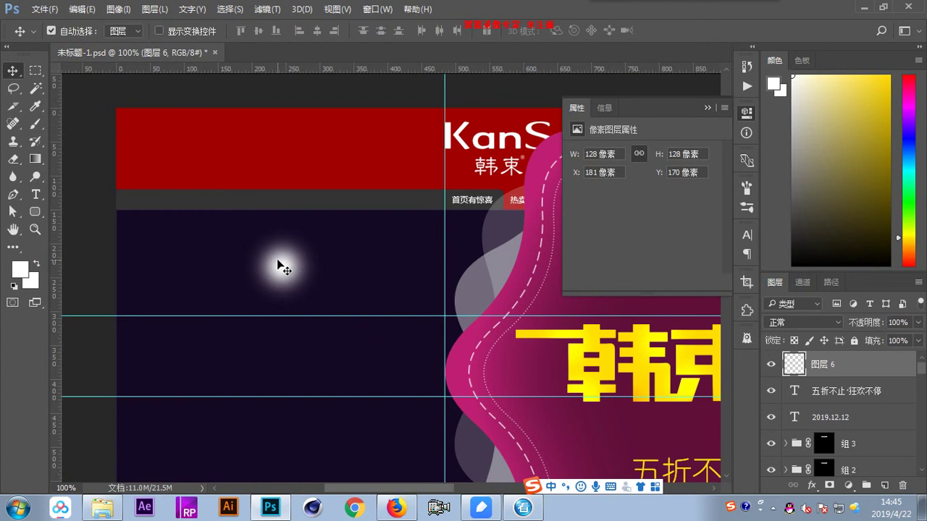
key("ctrl")
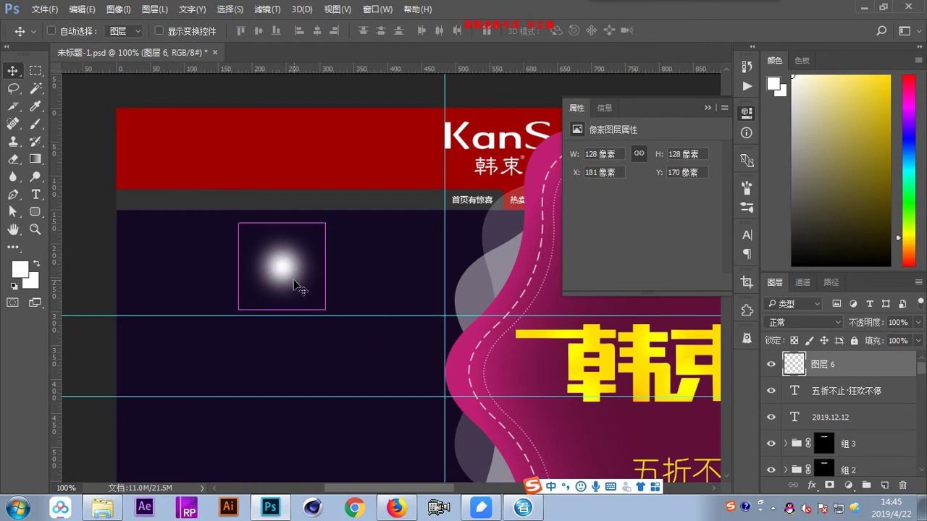
key("ctrl+t")
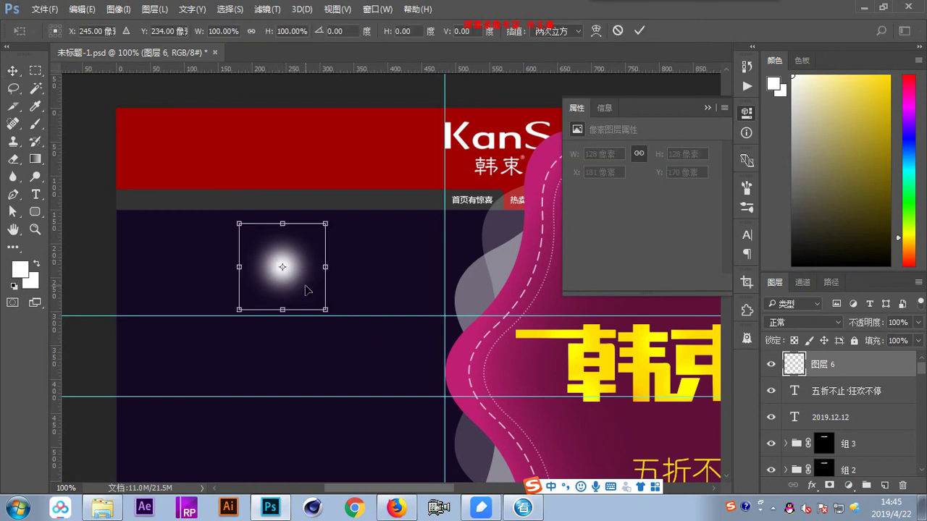
right_click(298, 286)
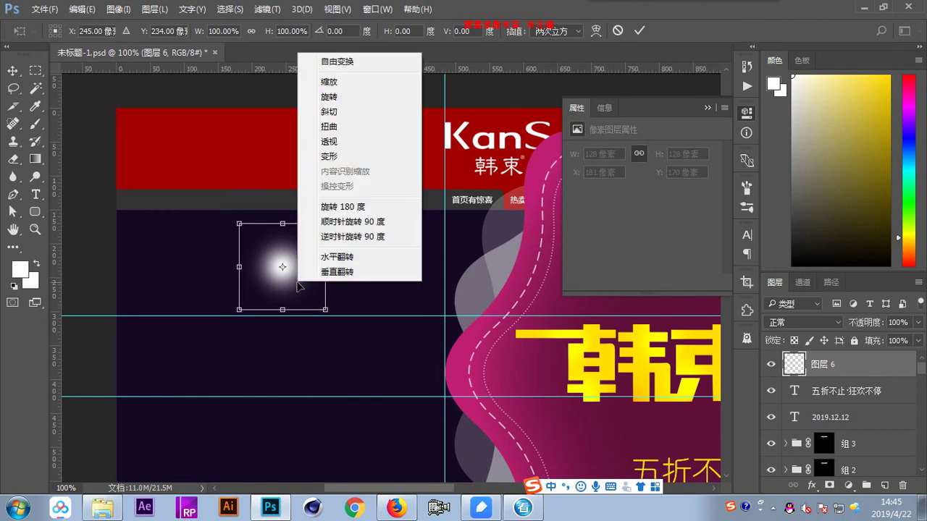
left_click(369, 142)
left_click_drag(327, 224, 294, 226)
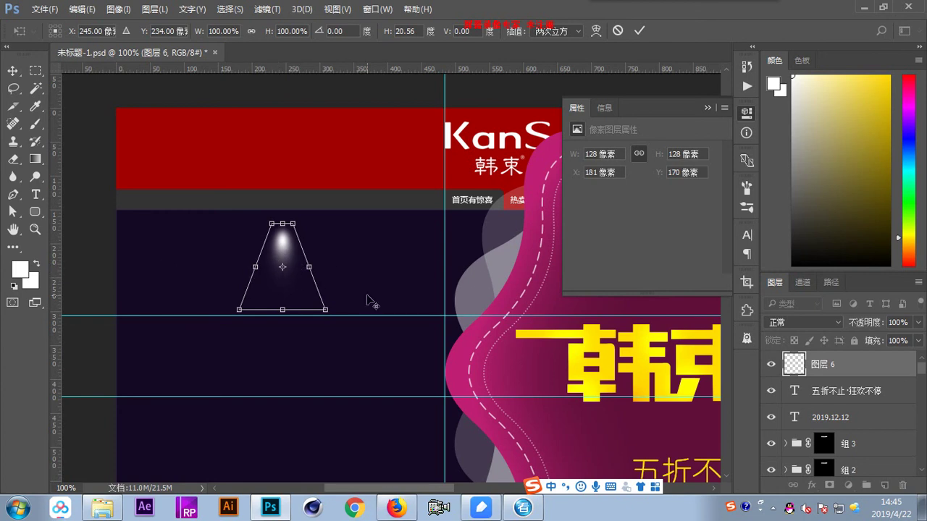
left_click_drag(326, 311, 362, 311)
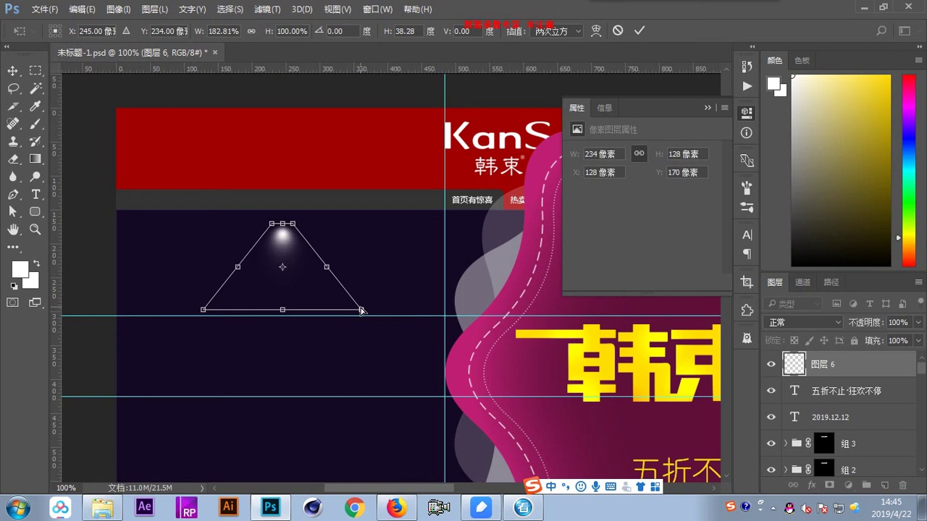
key("Return")
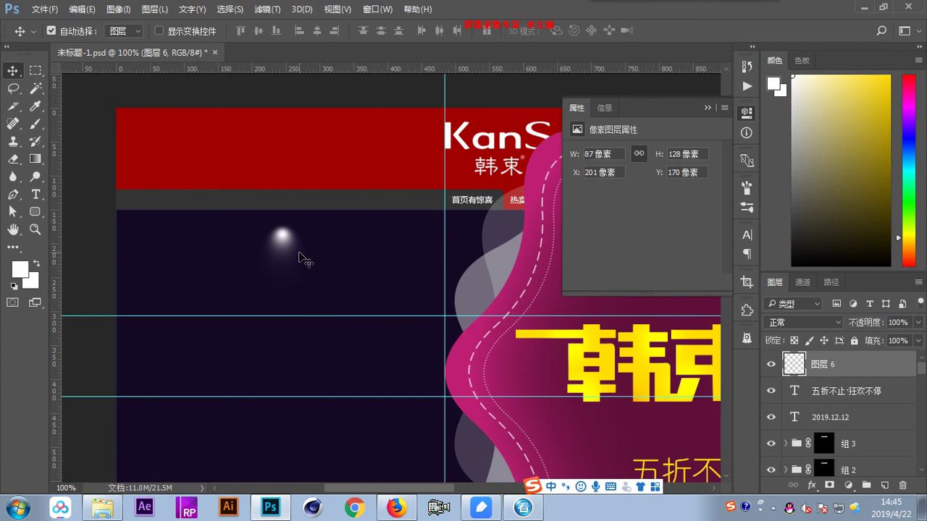
- Enlarge the light cone to about 132% around its centre and narrow its upper end with a perspective transform
scroll(299, 253, "up", 3)
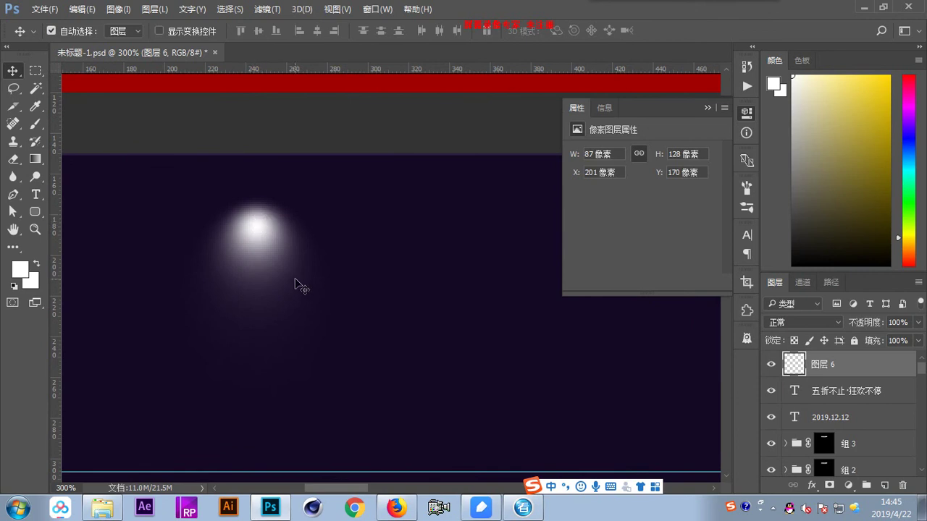
key("ctrl")
key("ctrl+t")
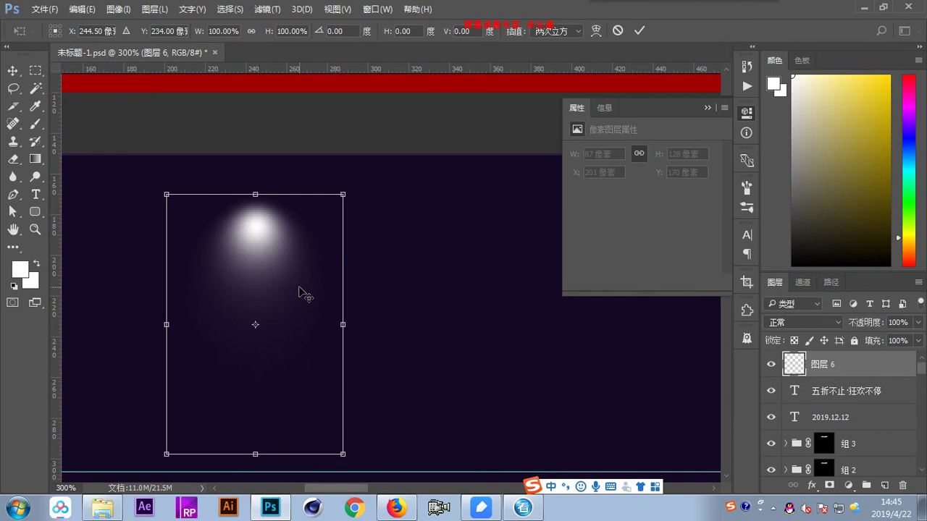
left_click_drag(342, 454, 372, 497)
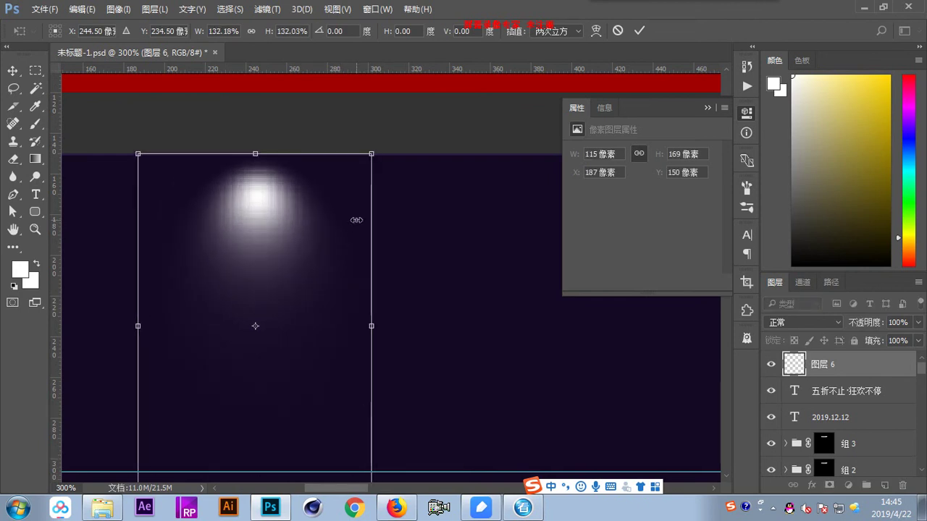
right_click(290, 205)
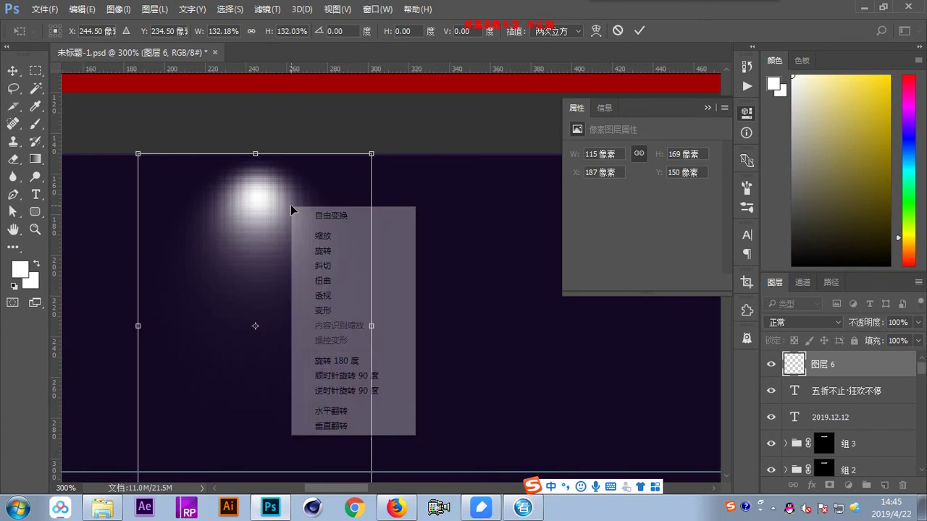
left_click(341, 295)
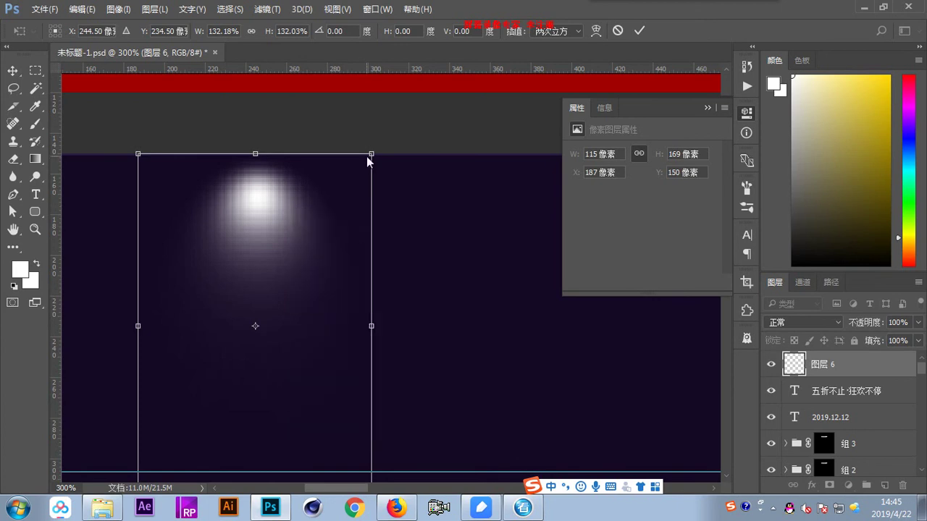
left_click_drag(367, 157, 322, 164)
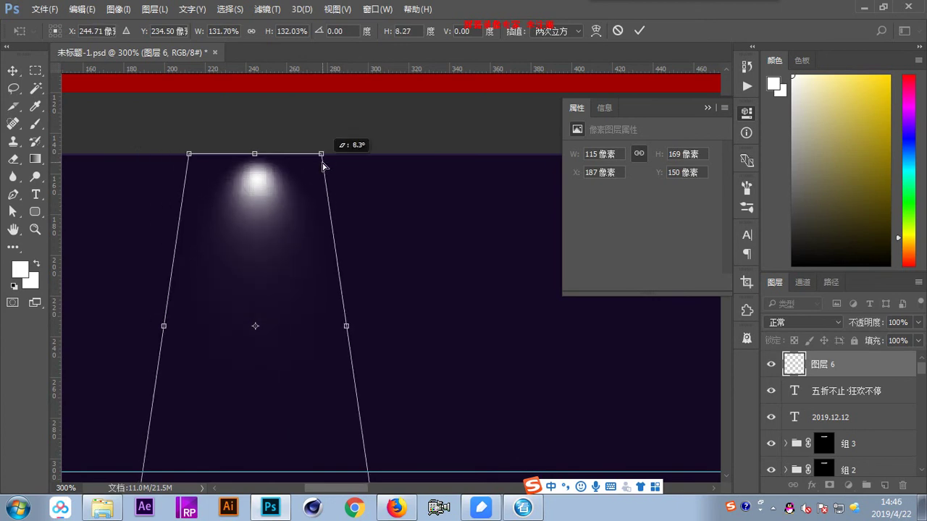
key("Return")
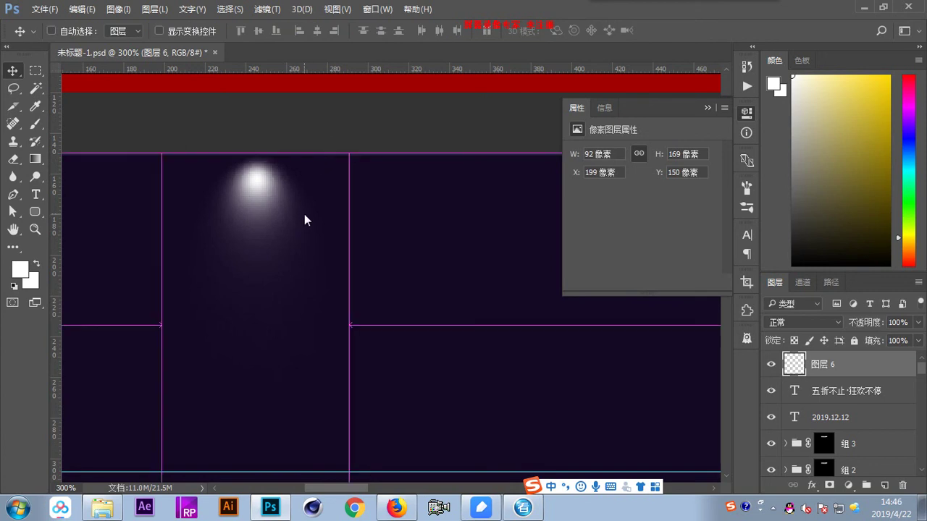
- Move the light cone down about 30 px and set its layer's blend mode to 叠加
key("ctrl")
key("ctrl+1")
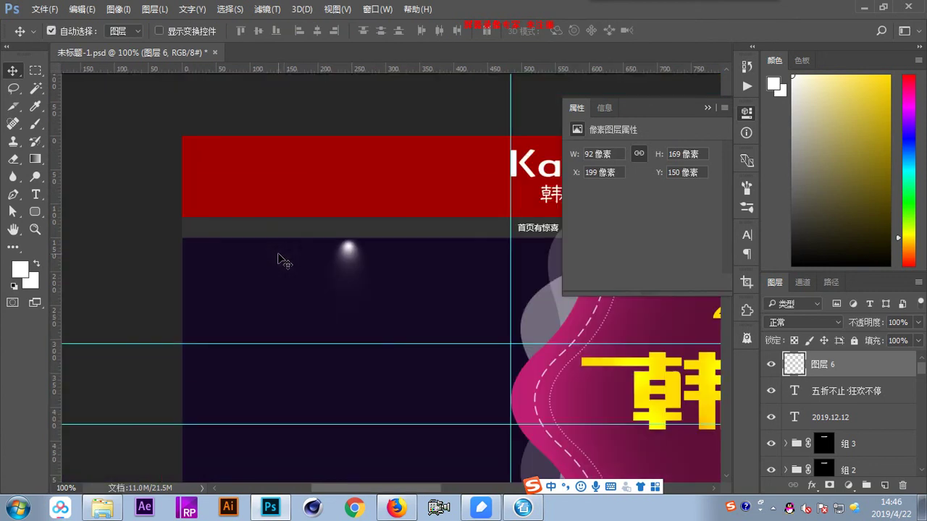
left_click_drag(346, 252, 352, 276)
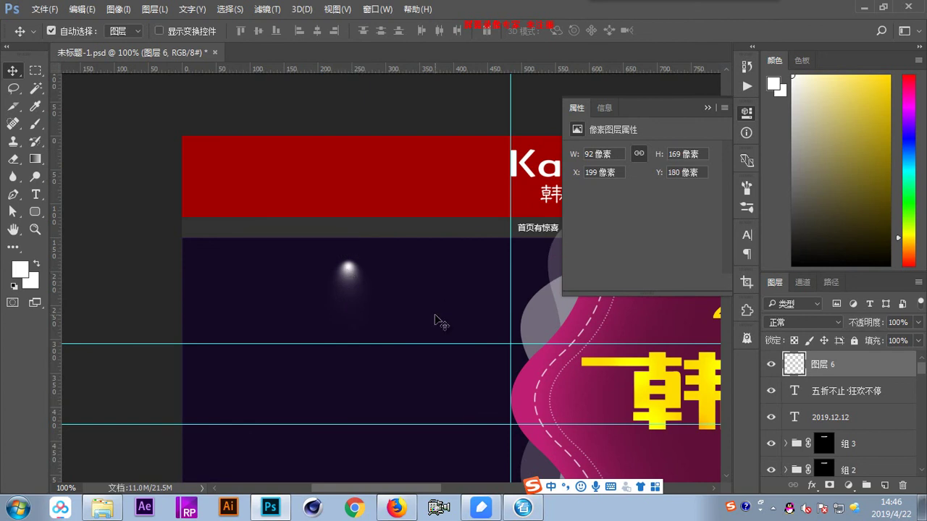
left_click(806, 322)
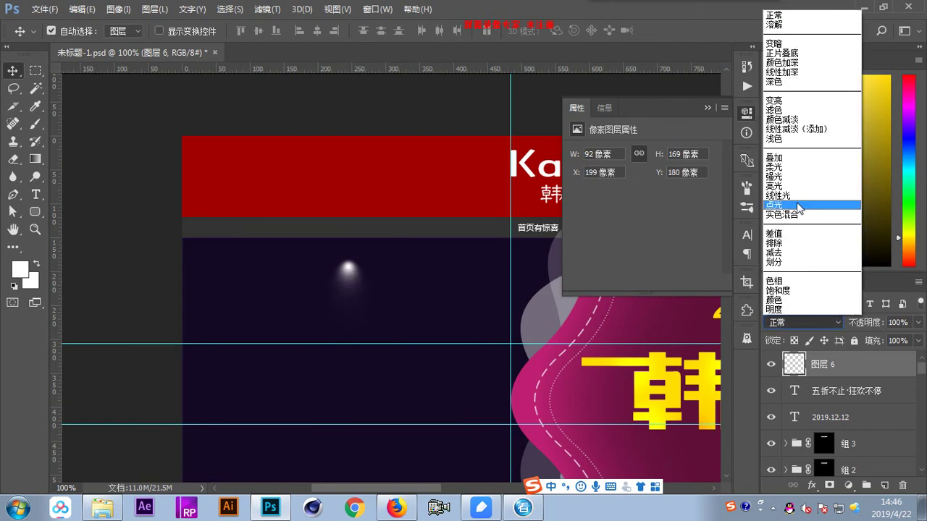
left_click(797, 166)
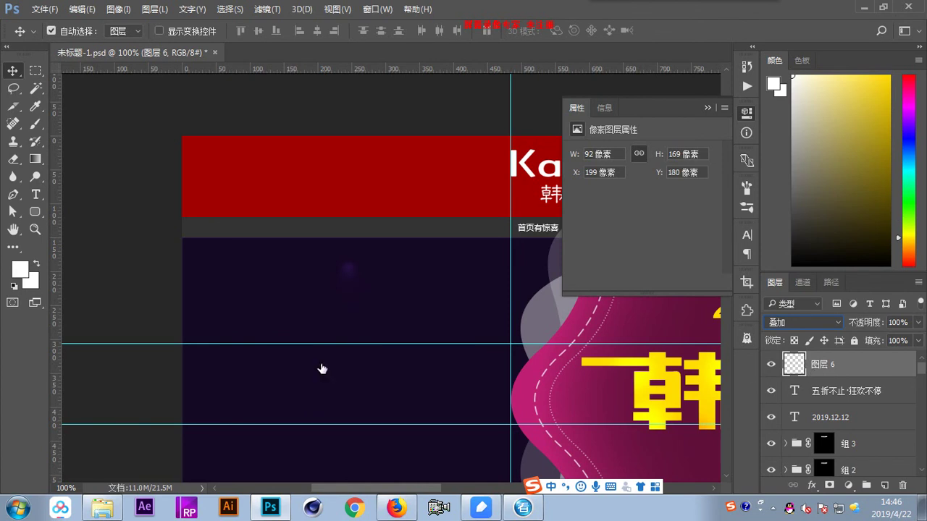
- Duplicate the light cone layer three times in place to strengthen its glow
key("ctrl")
key("ctrl+j")
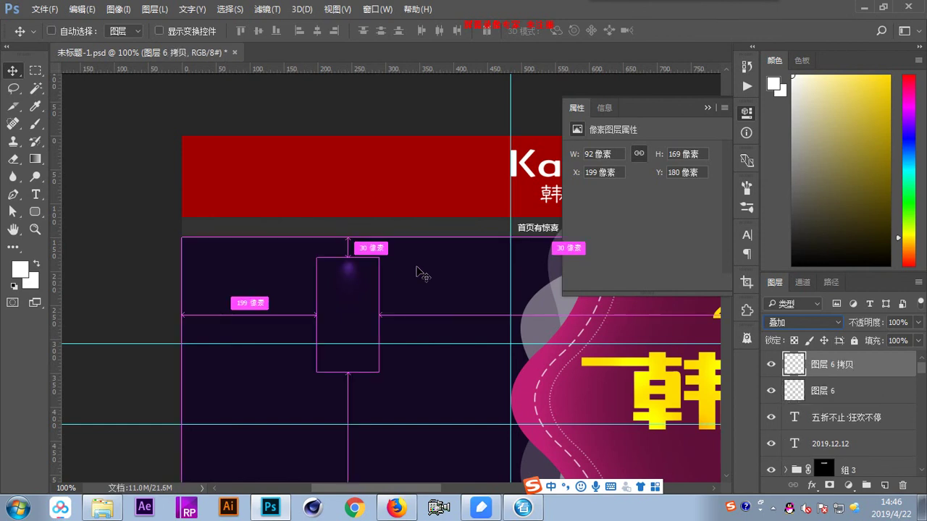
key("ctrl+j")
key("ctrl+j")
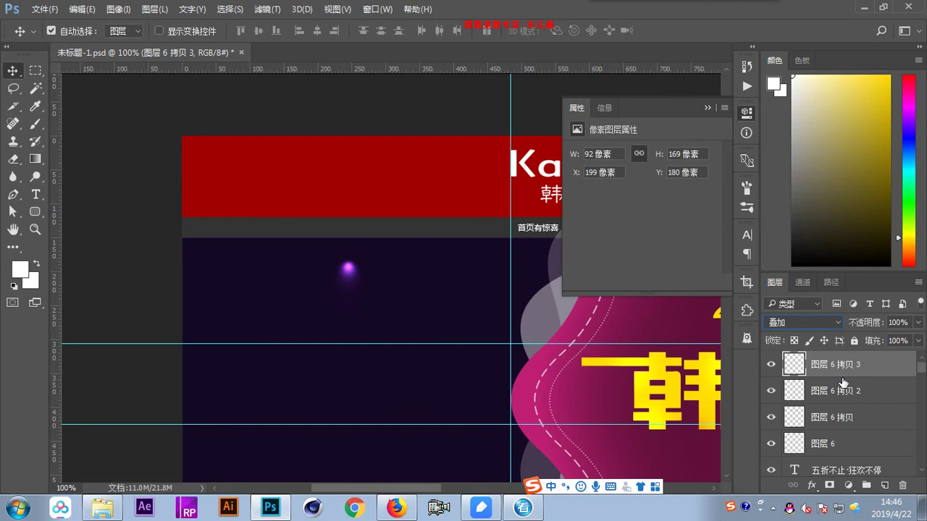
- Delete the light cone layer 图层 6 together with its three copies
left_click(847, 448, "shift")
left_click(902, 485)
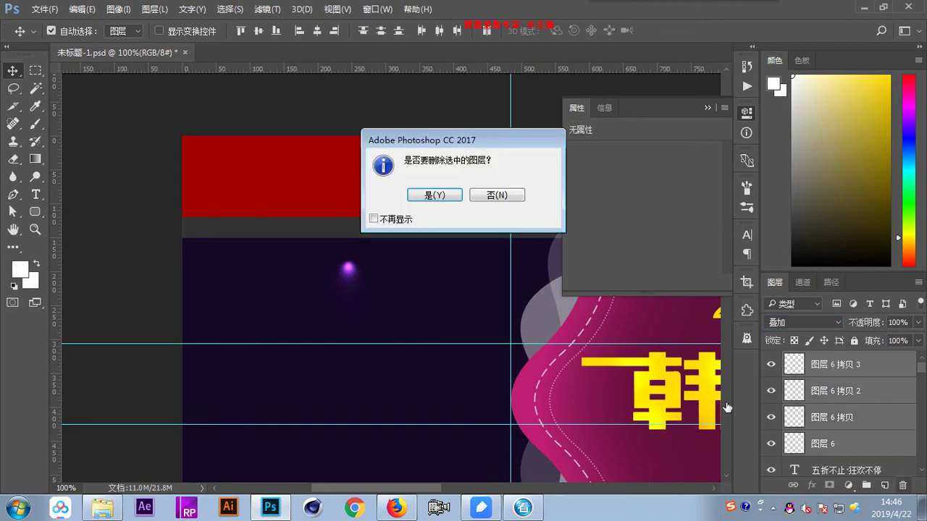
left_click(433, 197)
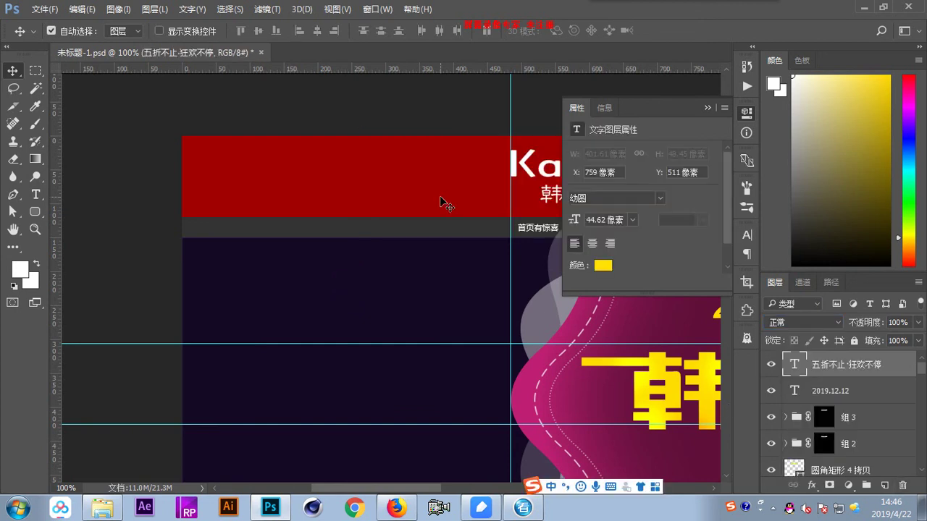
- Set the rectangular marquee's style to 正常 and select a tall, narrow area on the dark background left of the badge
left_click(34, 70)
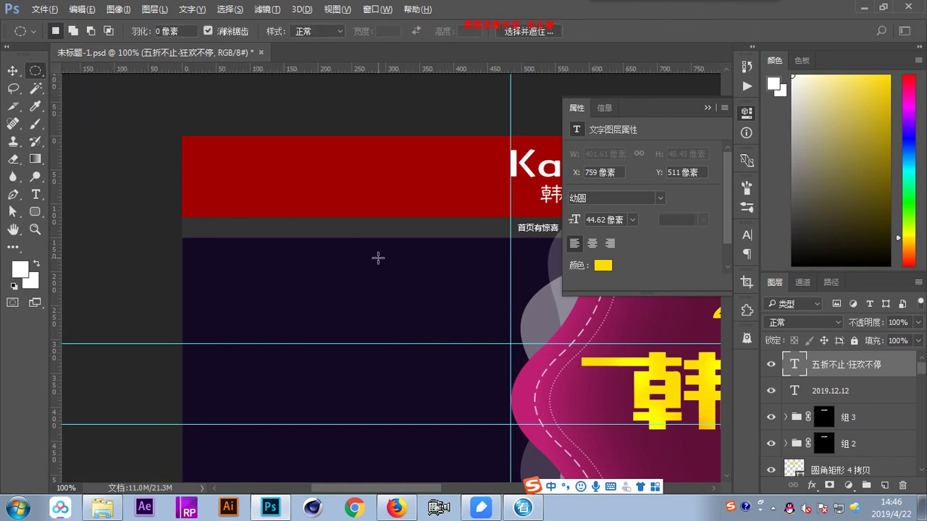
scroll(378, 258, "down", 2)
left_click_drag(355, 251, 404, 377)
right_click(38, 74)
left_click(94, 70)
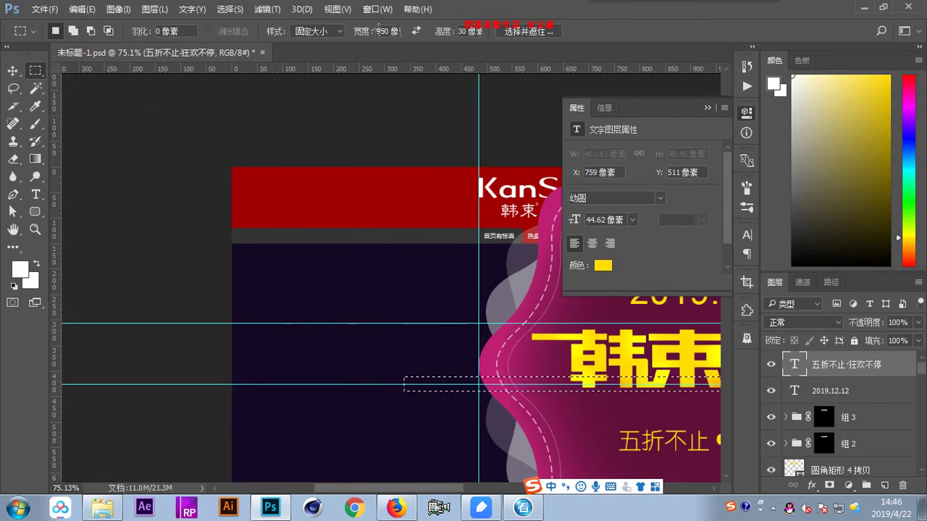
left_click(319, 31)
left_click(310, 34)
left_click_drag(377, 288, 428, 455)
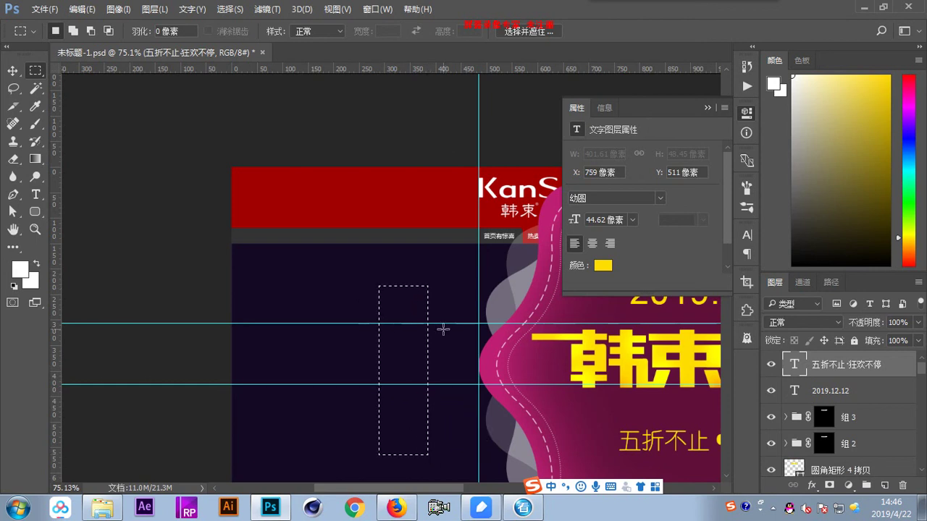
- Feather the tall selection with a radius of 50 px
left_click_drag(443, 329, 350, 302)
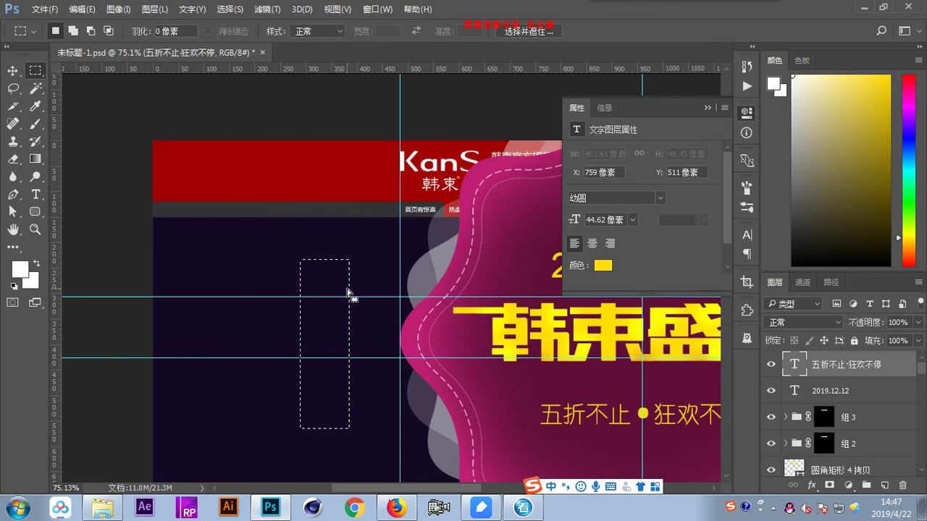
key("shift")
key("shift+F6")
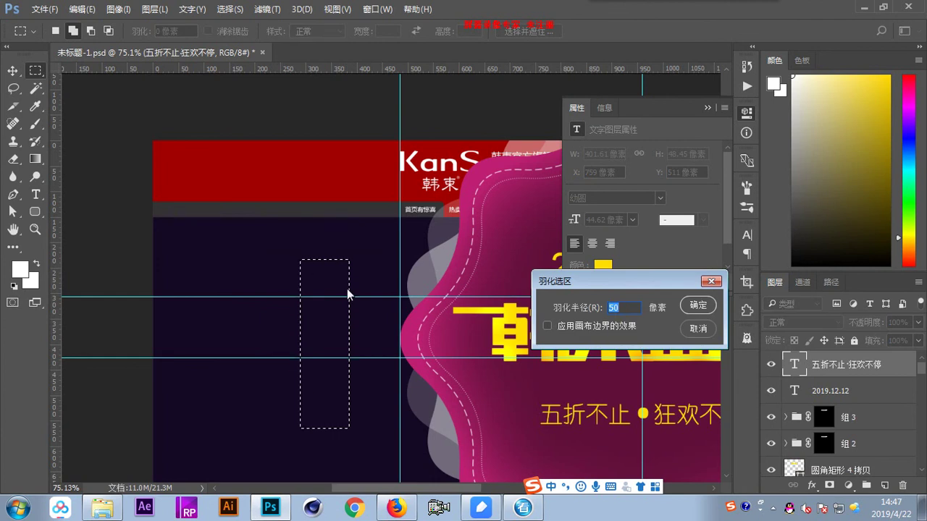
key("Return")
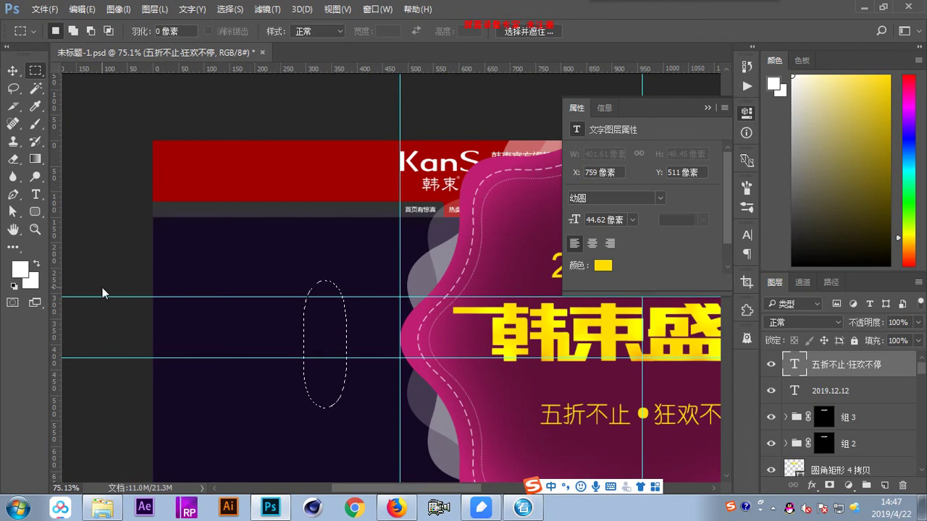
- Fill the feathered selection with white on a new layer and clear the selection
key("ctrl+shift+alt+n")
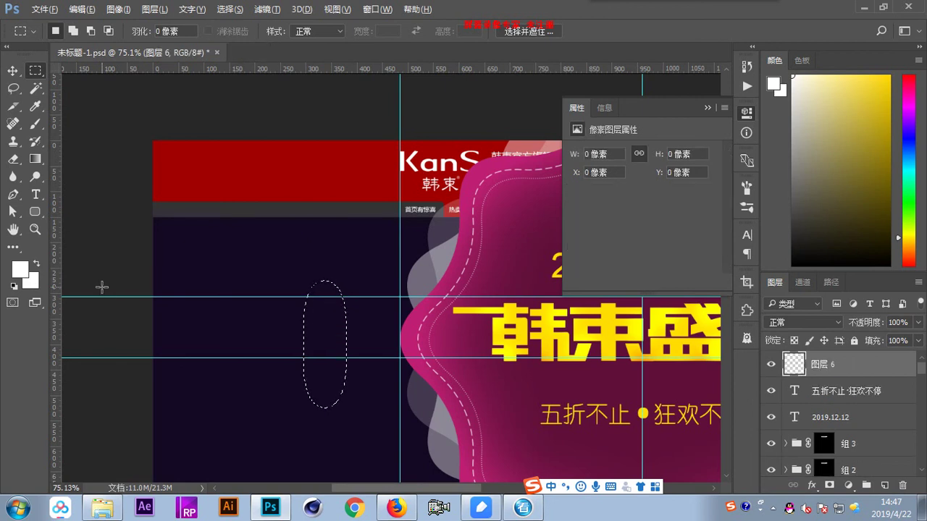
key("alt+Delete")
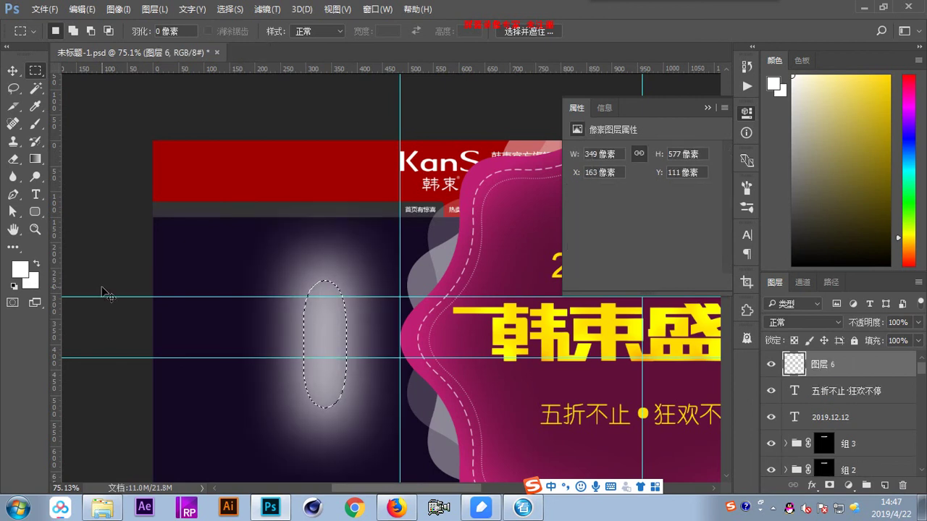
key("ctrl+d")
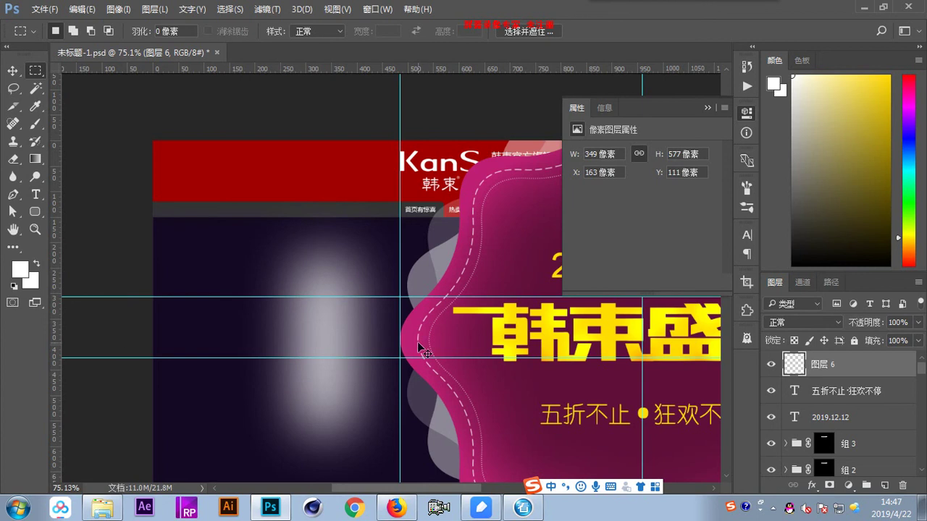
- Narrow the top of the white glow with a perspective transform, forming a light cone about 223 px wide
key("ctrl+t")
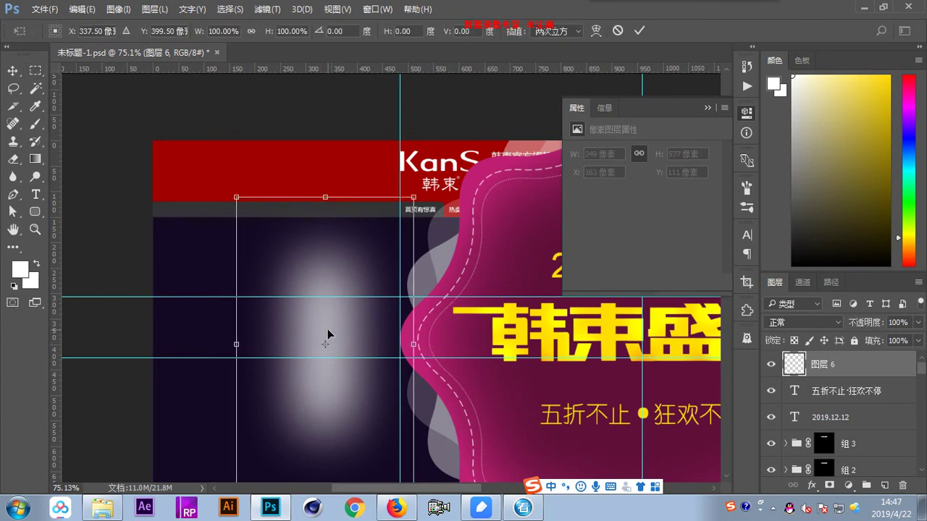
right_click(327, 335)
left_click(382, 195)
left_click_drag(413, 197, 345, 200)
key("Return")
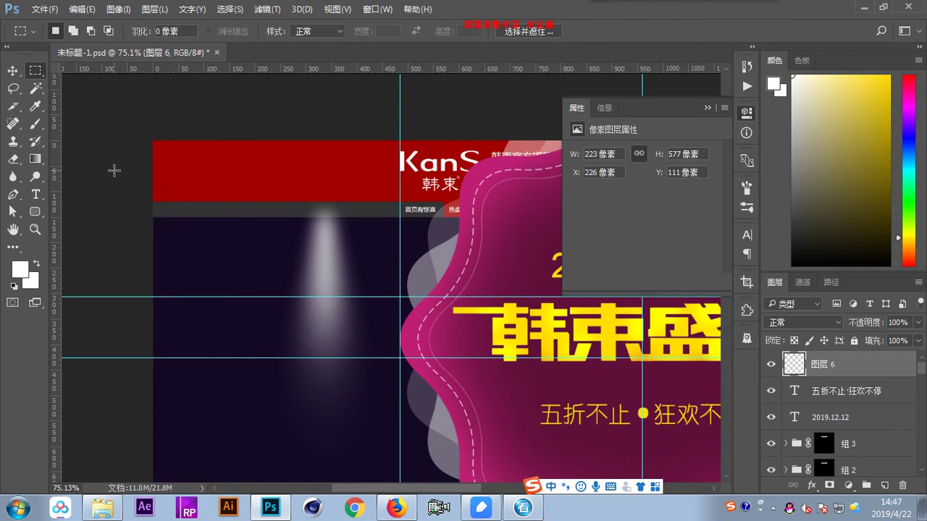
- Move the light cone slightly down and left on the dark background, to about X 184 px, Y 153 px
left_click(12, 70)
left_click_drag(330, 253, 324, 262)
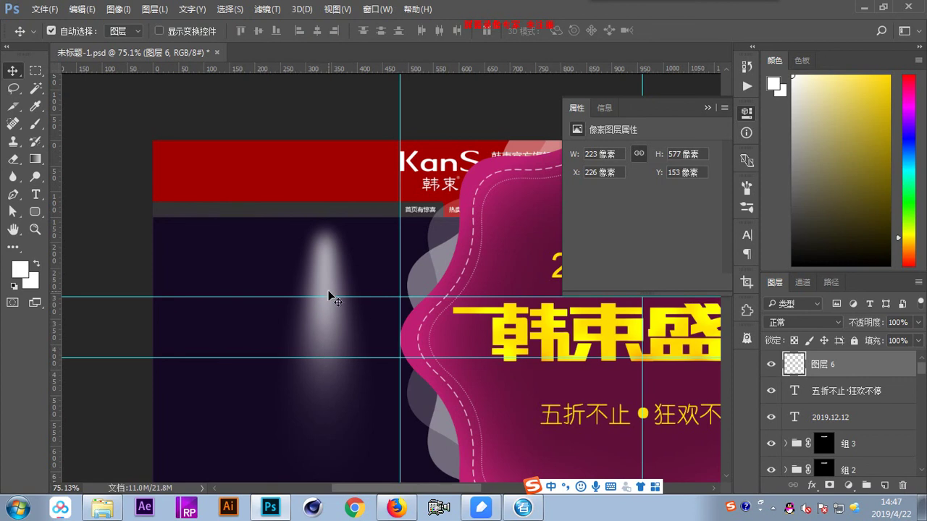
left_click_drag(325, 284, 303, 285)
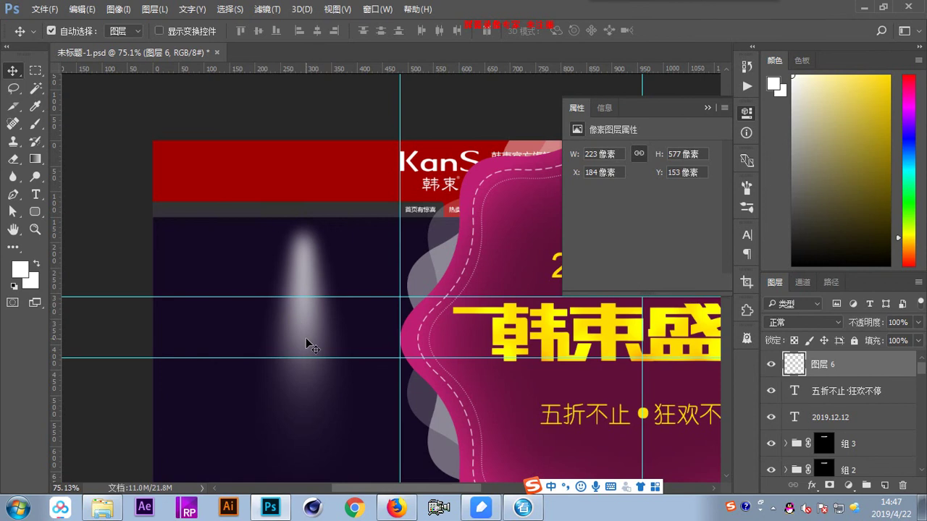
- Set the light cone layer's blend mode to 叠加 and duplicate it three times in place to strengthen the glow
left_click(802, 322)
left_click(796, 154)
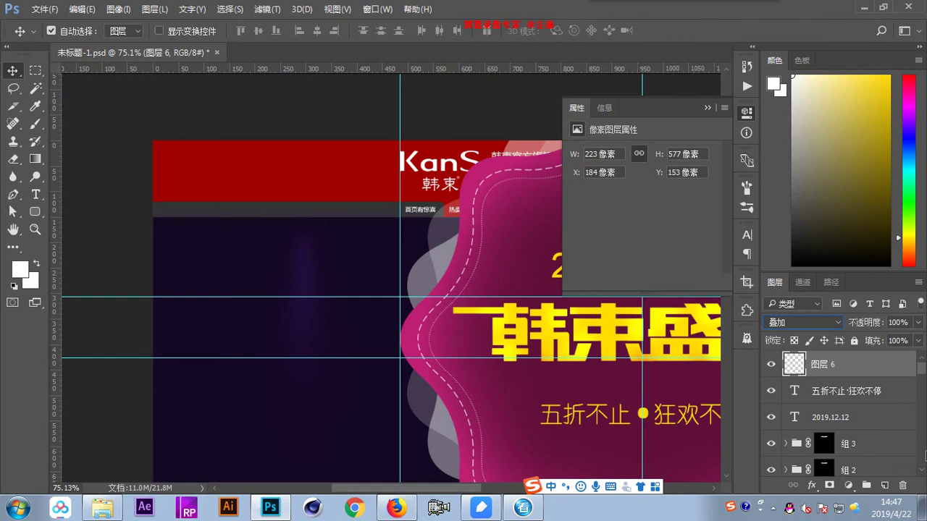
key("ctrl+j")
key("ctrl+j")
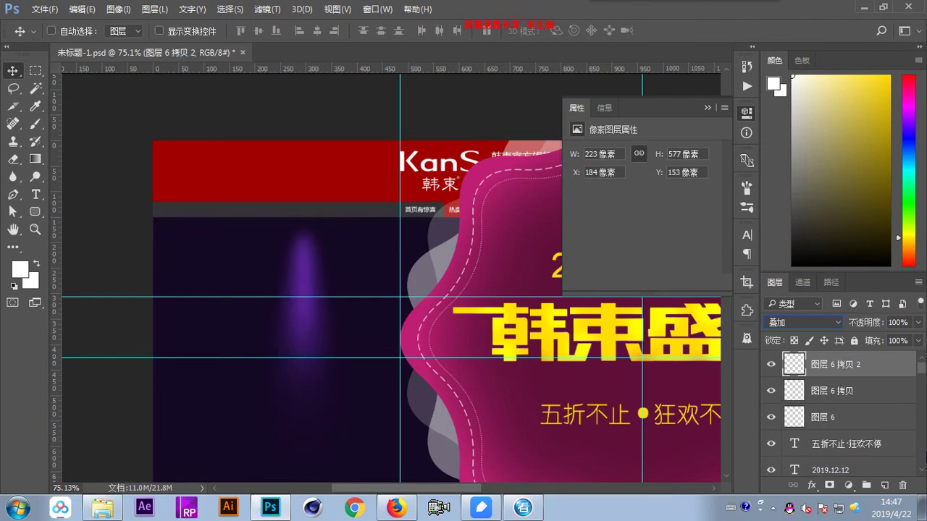
key("ctrl+j")
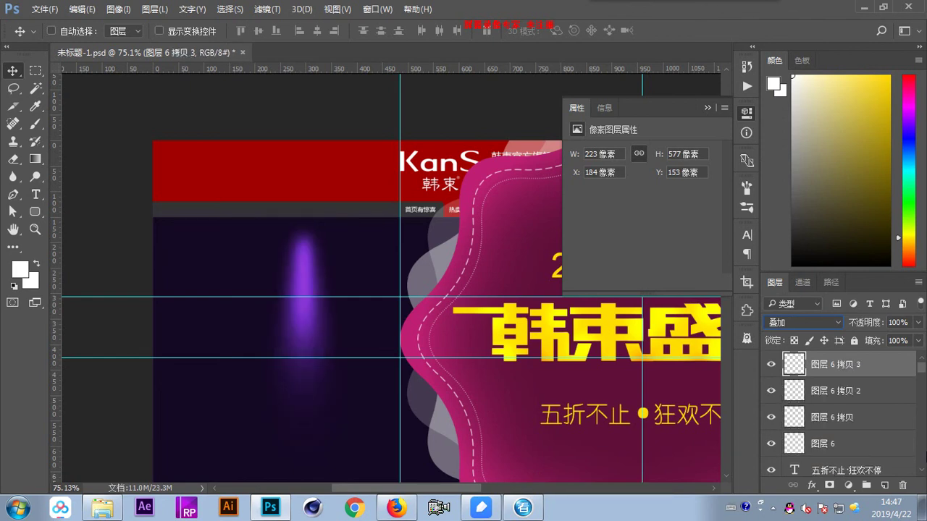
key("ctrl+j")
key("ctrl+z")
- Group the light cone layer with its three copies and compare the banner with the group hidden and shown
left_click(823, 443, "shift")
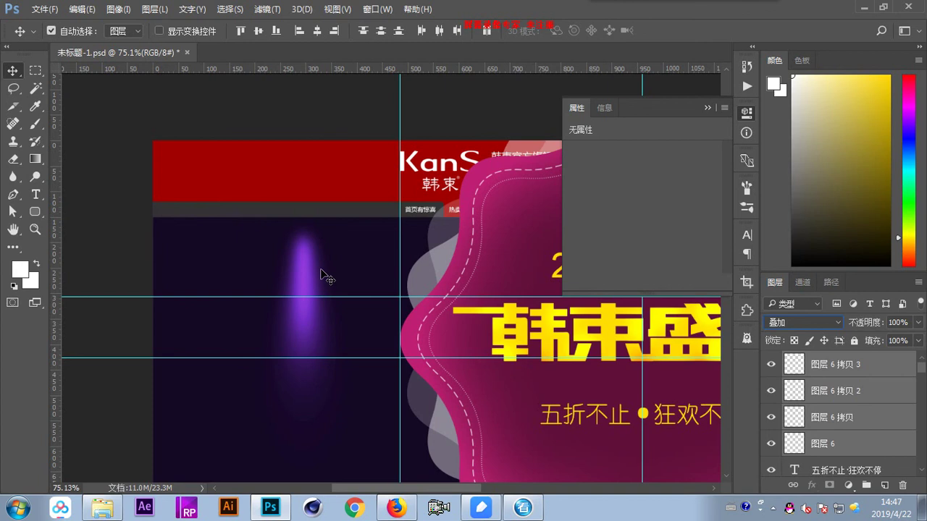
key("ctrl+g")
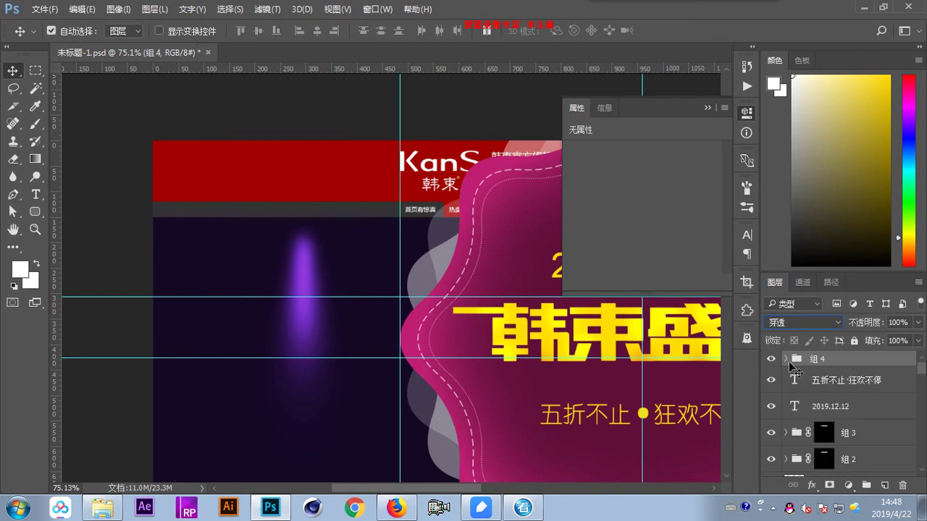
left_click(771, 360)
left_click(771, 360)
left_click(772, 360)
left_click(772, 360)
- Move the light cone group up 50 px and left about 190 px, to the dark background's upper-left corner
key("shift+Up")
key("shift+Up")
key("shift+Up")
key("shift+Up")
key("shift+Up")
key("shift+Left")
key("shift+Left")
key("shift+Left")
key("shift+Left")
key("shift+Left")
key("shift+Left")
key("shift+Left")
key("shift+Left")
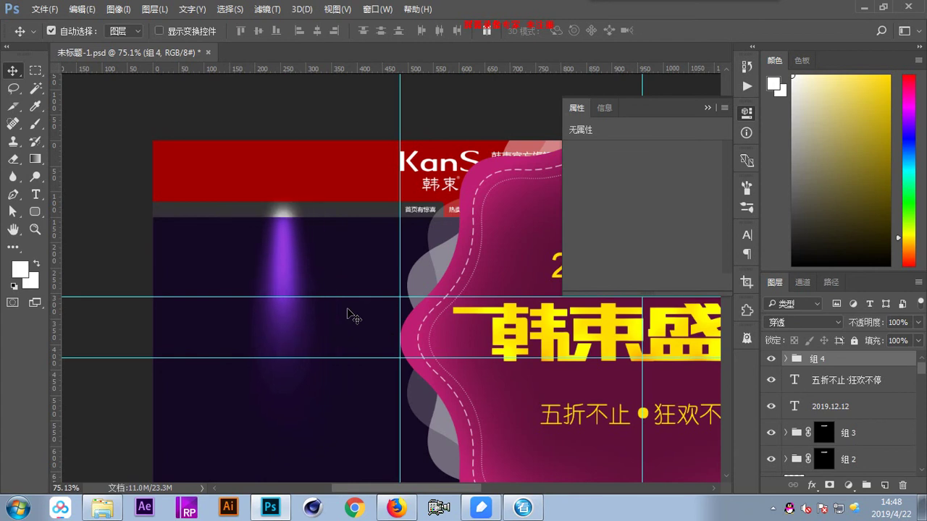
key("shift+Left")
key("shift+Left")
key("shift+Left")
key("shift+Left")
key("shift+Left")
key("shift+Left")
key("shift+Left")
key("shift+Left")
key("shift+Left")
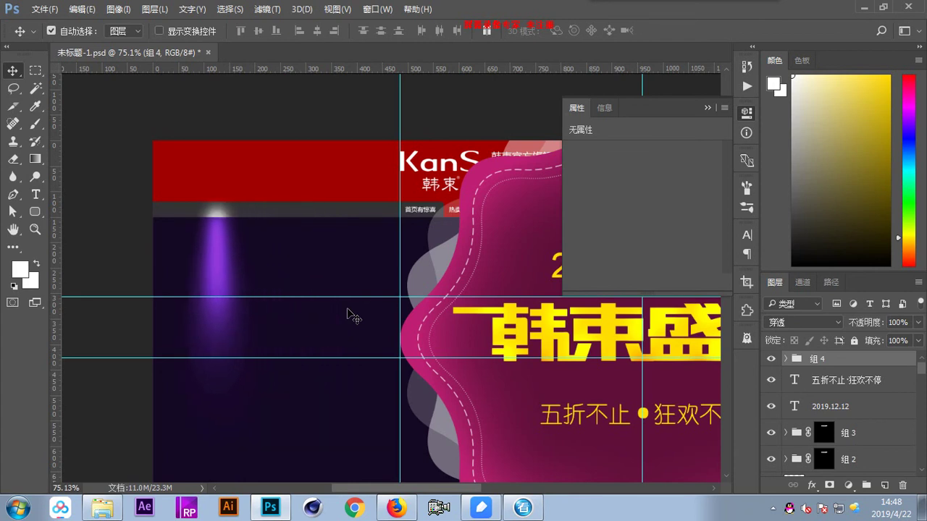
key("shift+Left")
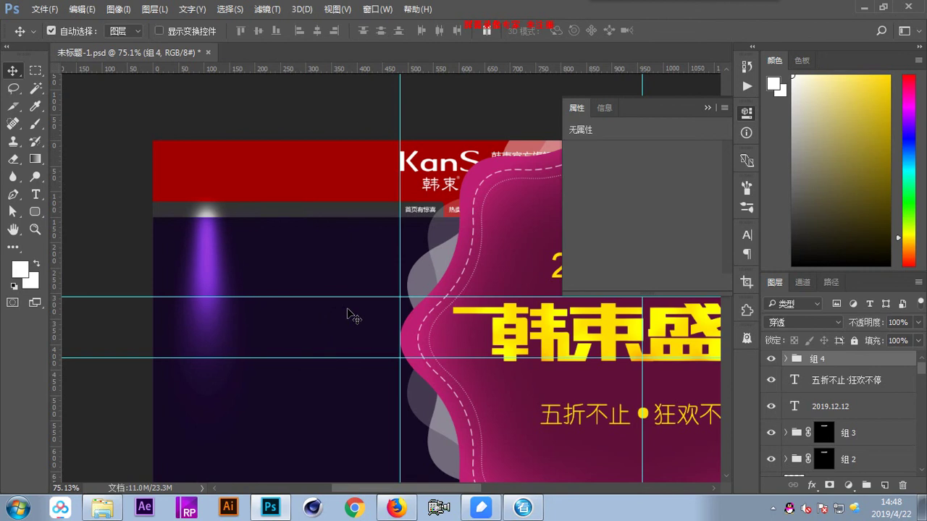
key("ctrl+minus")
key("ctrl+minus")
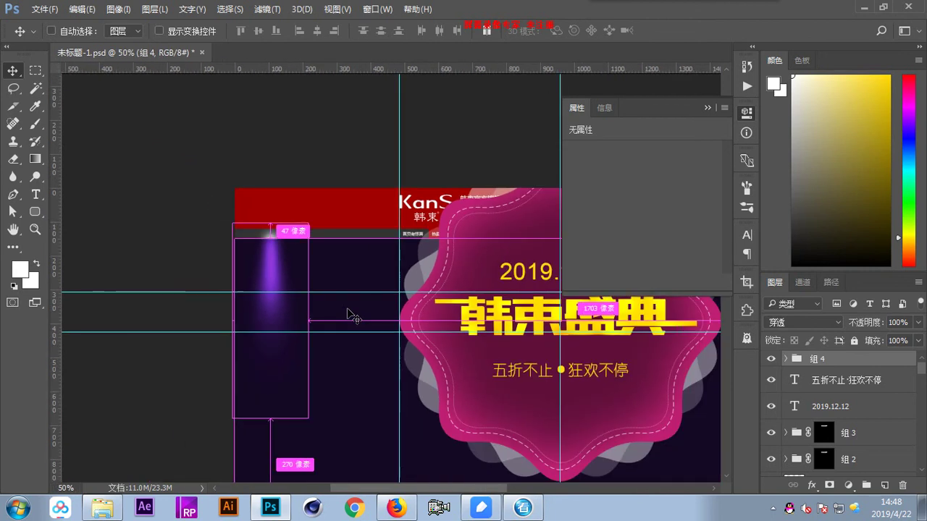
key("ctrl+minus")
key("ctrl+minus")
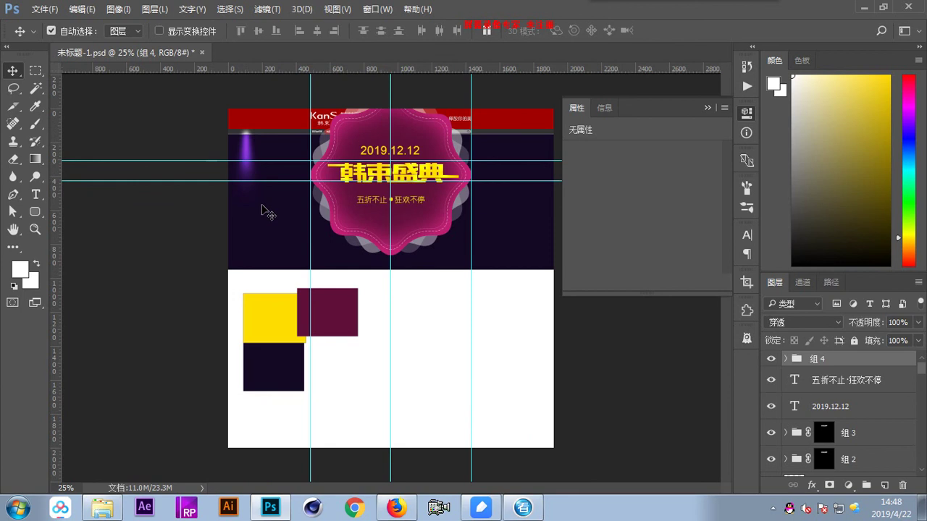
key("ctrl")
key("ctrl+t")
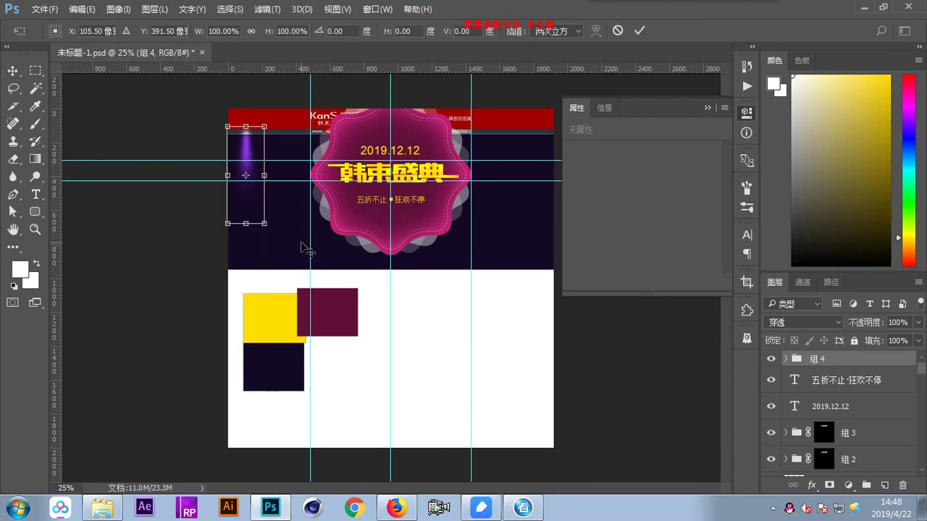
left_click_drag(310, 241, 311, 210)
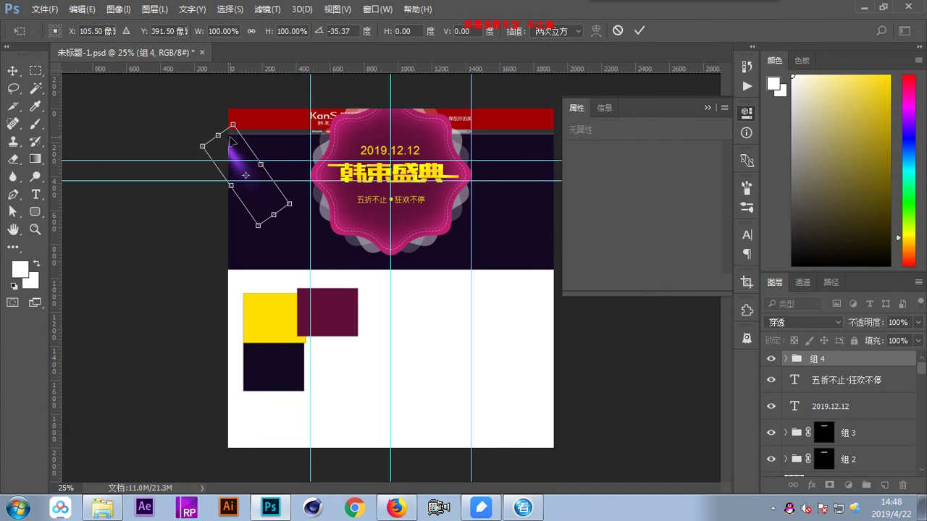
key("Escape")
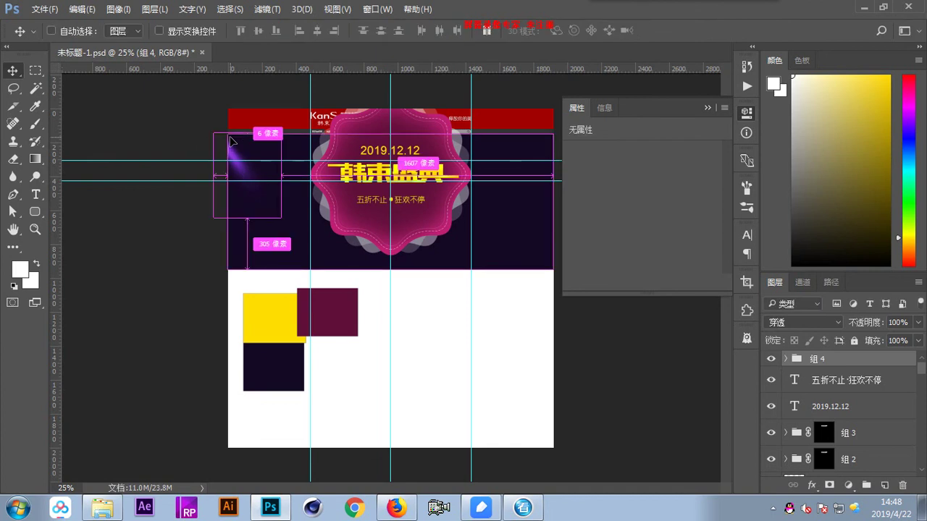
- Rotate the light cone group about -35° around its top centre and shift it slightly left at the banner's edge
key("ctrl+t")
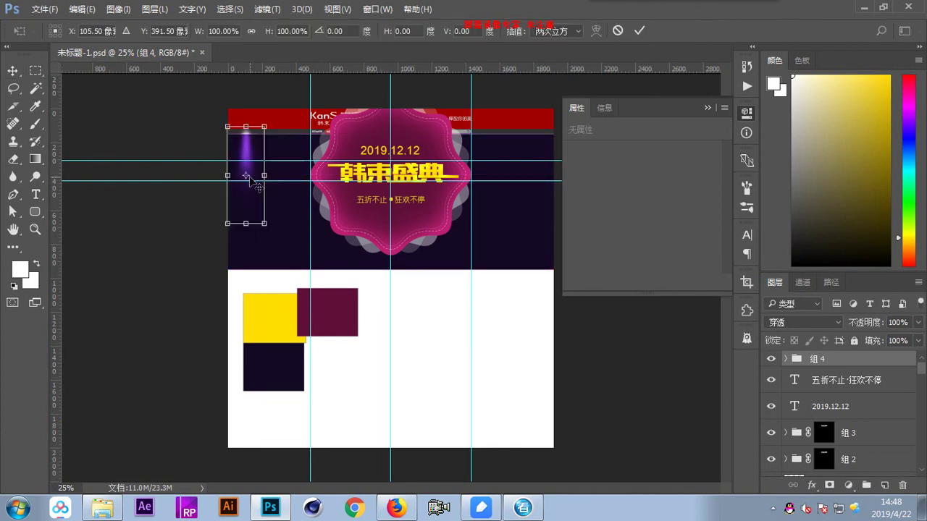
left_click_drag(247, 177, 249, 128)
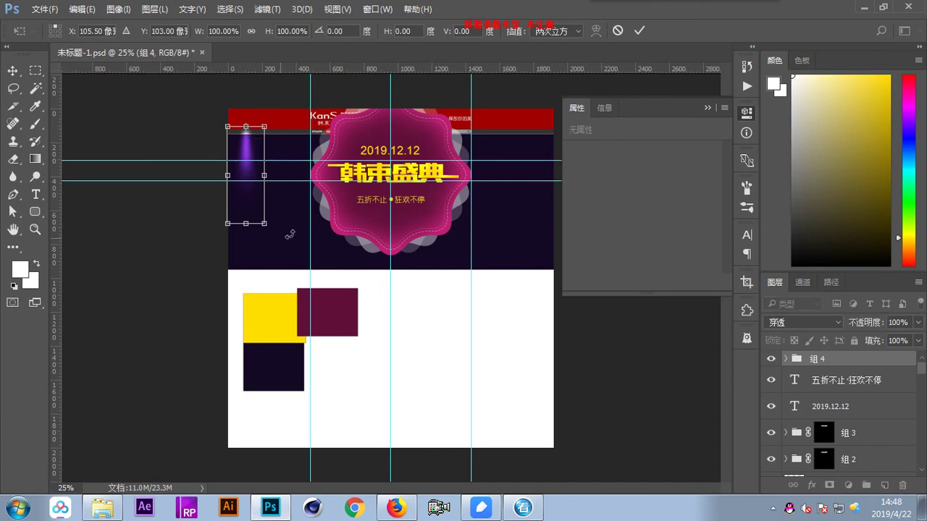
left_click_drag(290, 235, 354, 210)
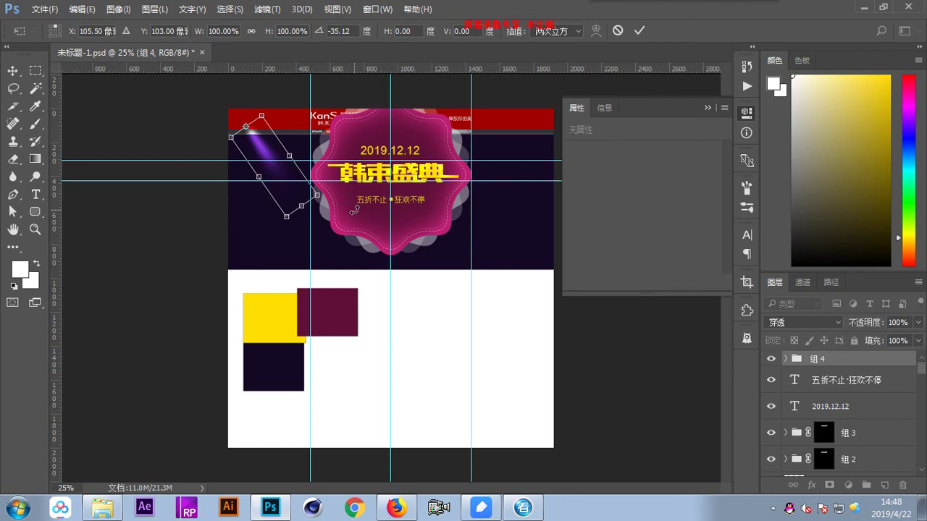
key("Return")
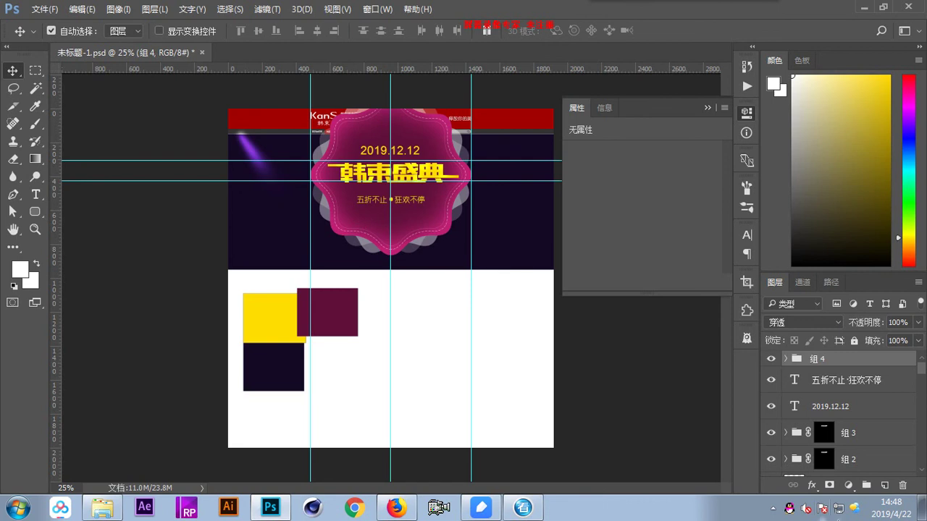
- Duplicate the tilted light cone group and shift the copy horizontally right to make a second beam
key("ctrl+j")
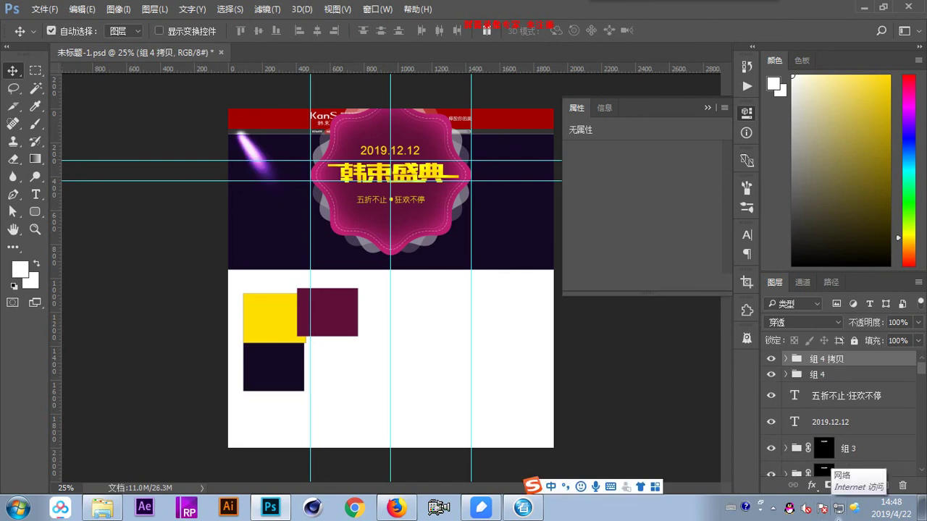
key("shift+Right")
key("shift+Right")
key("shift+Right")
key("shift+Right")
key("shift+Right")
key("shift+Right")
key("shift+Right")
key("shift+Right")
key("shift+Right")
key("shift+Right")
key("shift+Right")
key("shift+Right")
key("shift+Right")
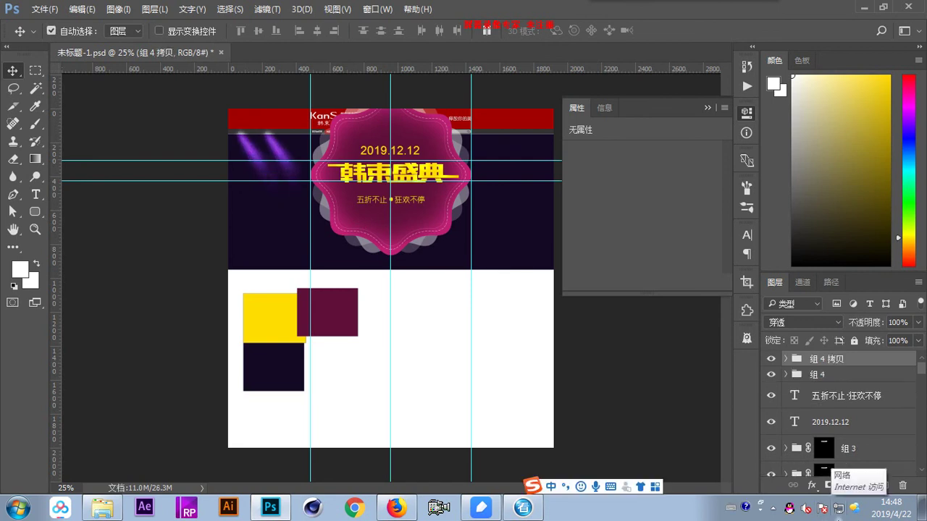
key("shift+Right")
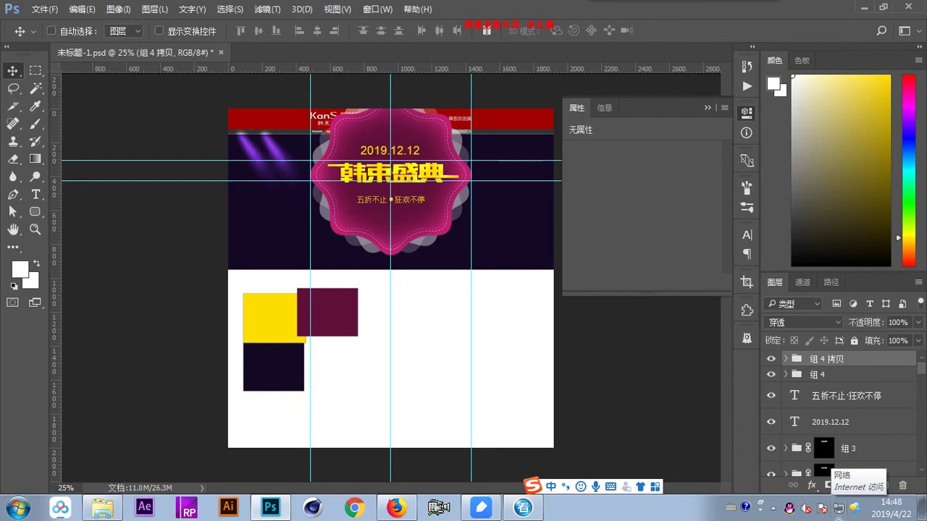
- Duplicate the second beam and shift the copy right by the same spacing to make a third beam
key("ctrl+j")
key("shift+Right")
key("shift+Right")
key("shift+Right")
key("shift+Right")
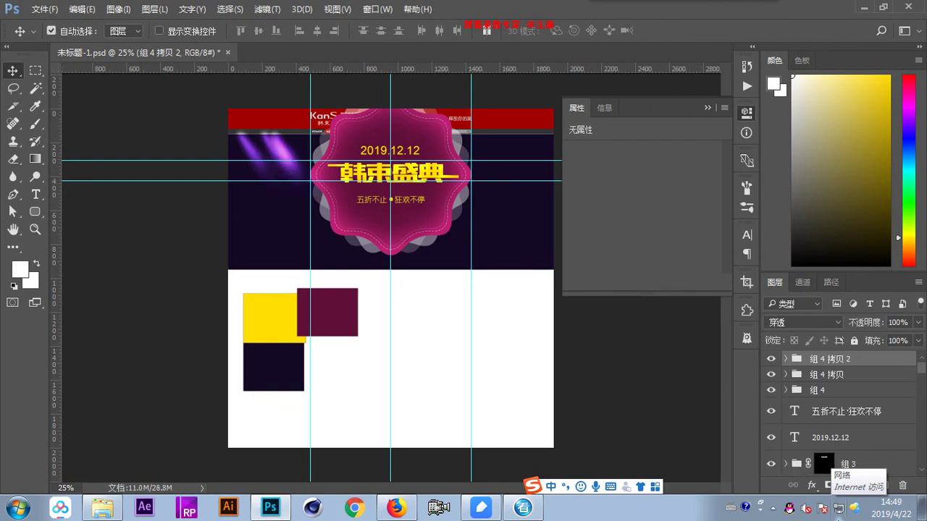
key("shift+Right")
key("shift+Right")
key("shift+Right")
key("shift+Right")
key("shift+Right")
key("shift+Right")
key("shift+Right")
key("shift+Right")
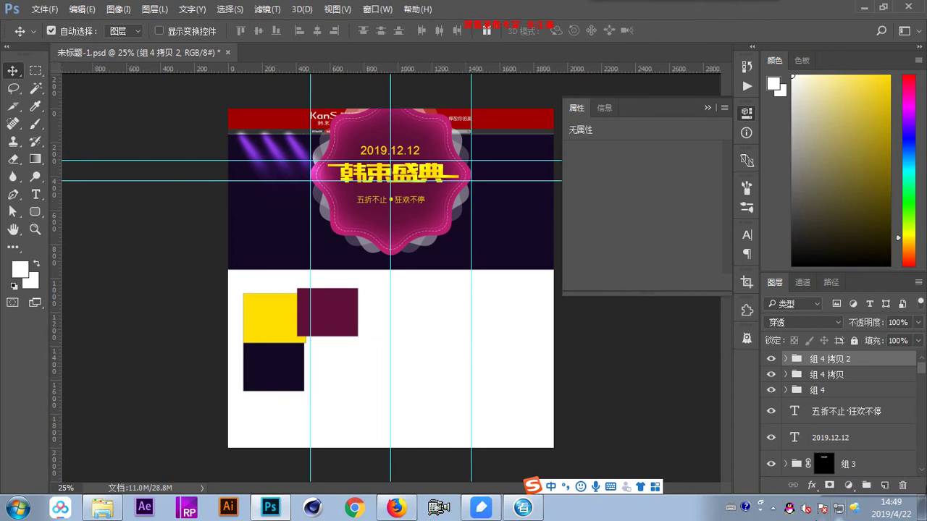
- Group the three tilted beams and duplicate the new group
left_click(808, 390, "shift")
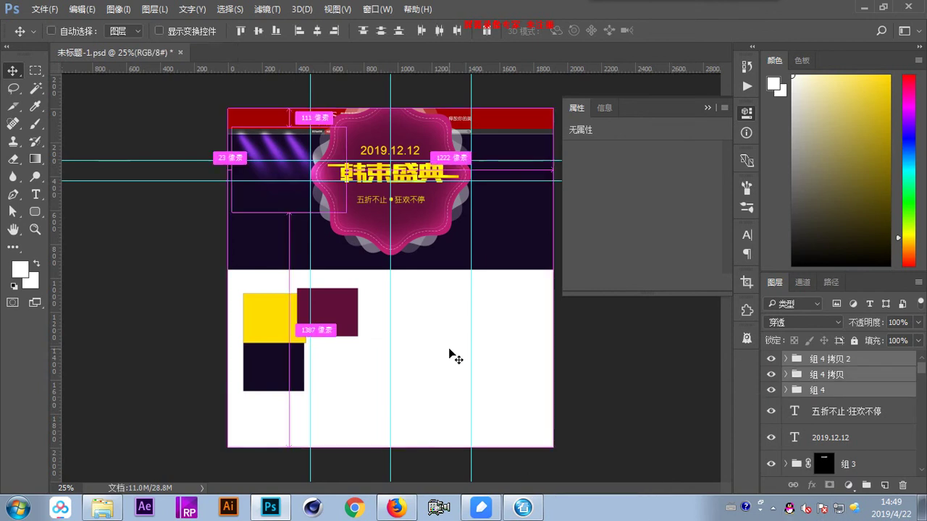
key("ctrl+g")
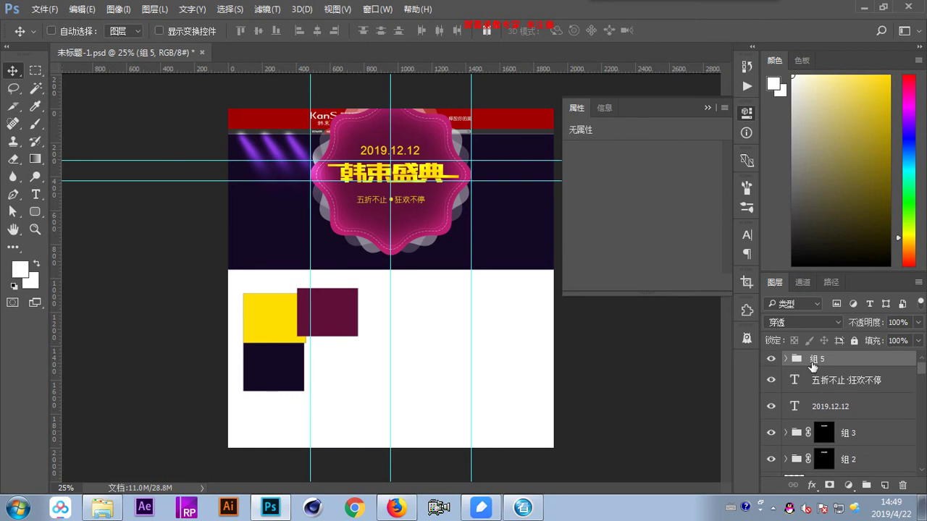
key("ctrl+j")
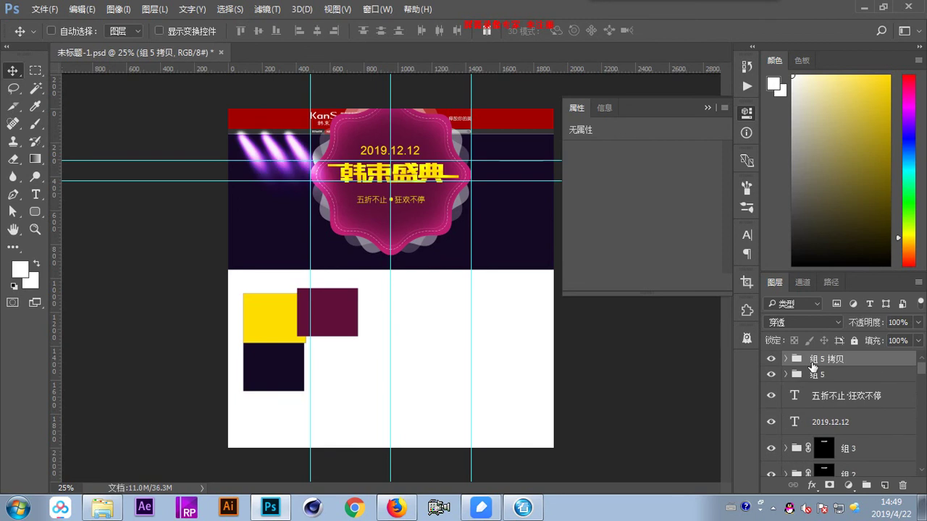
- Flip the duplicated beam group horizontally and move it horizontally to the banner's right edge
key("ctrl+t")
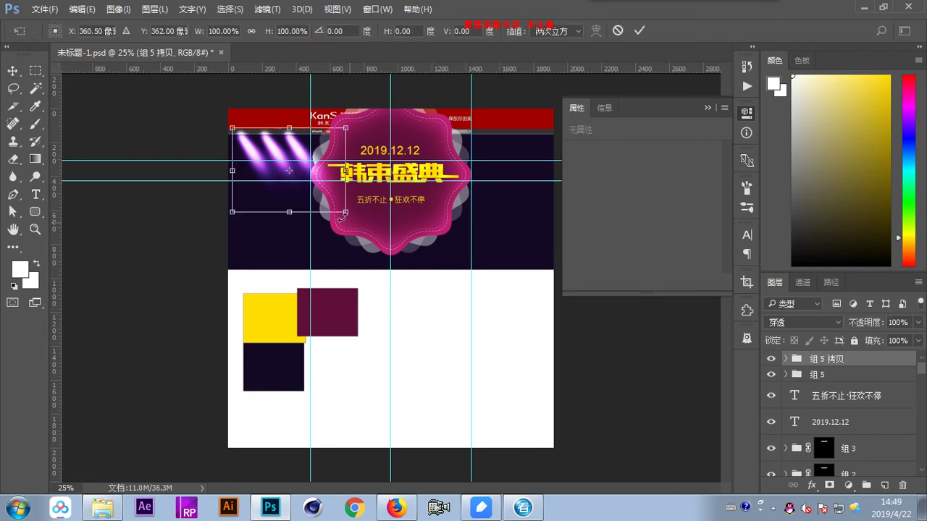
right_click(308, 162)
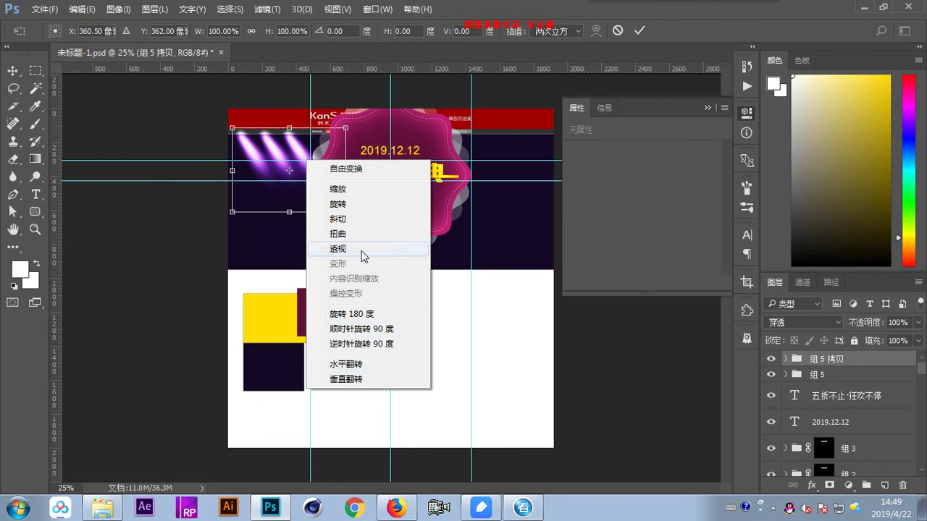
left_click(385, 372)
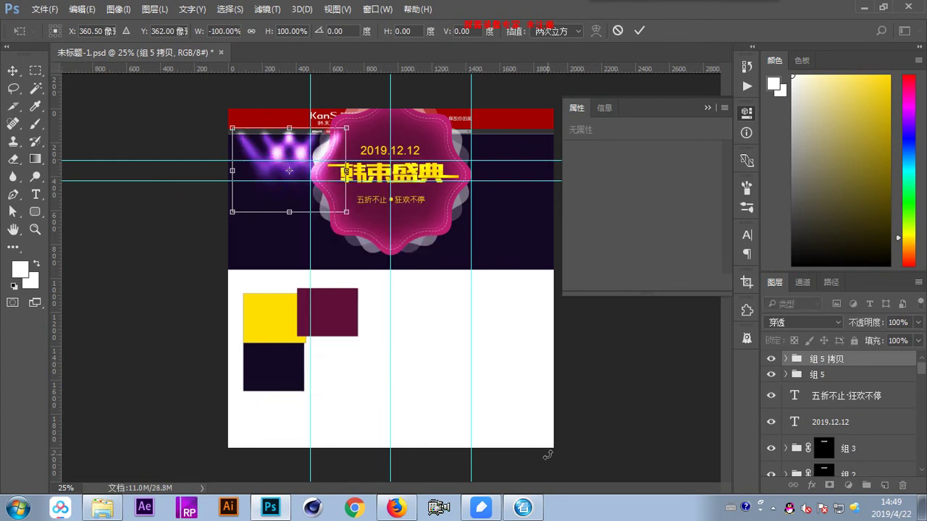
key("Return")
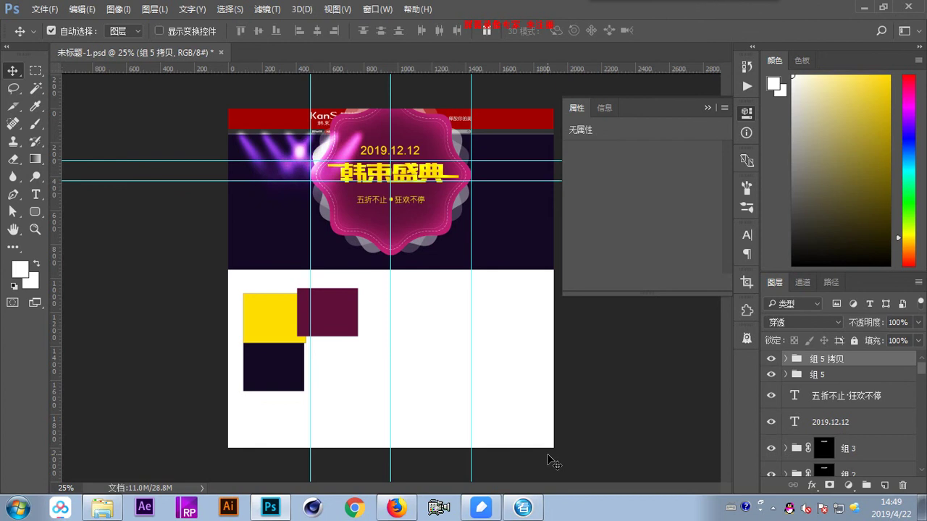
key("ctrl+t")
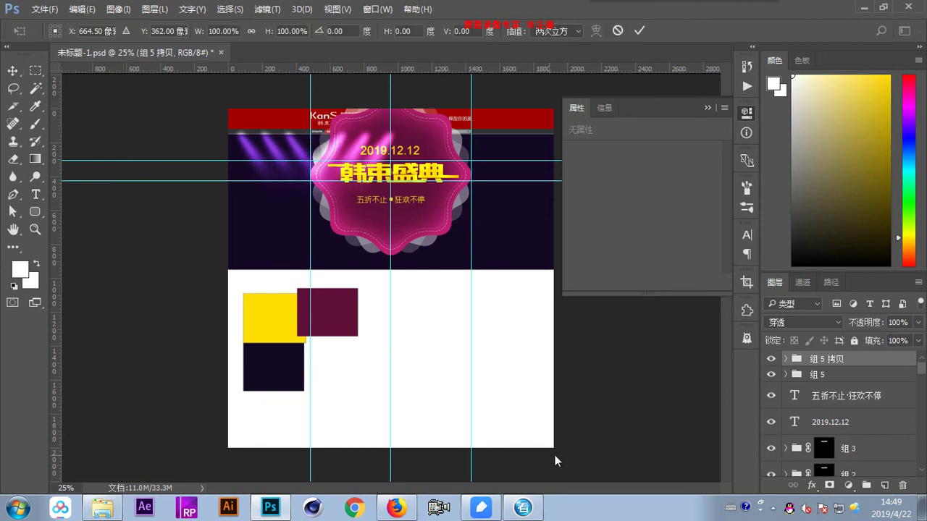
left_click_drag(367, 171, 525, 174)
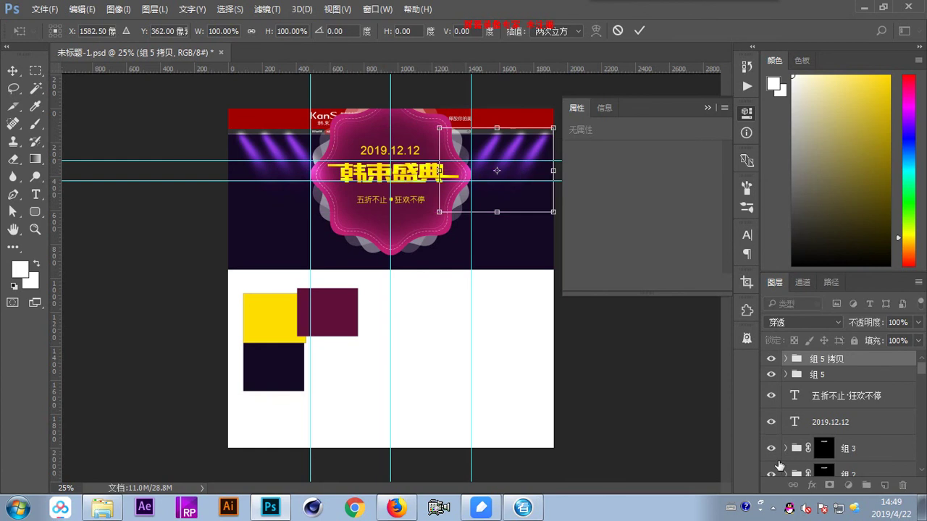
key("Return")
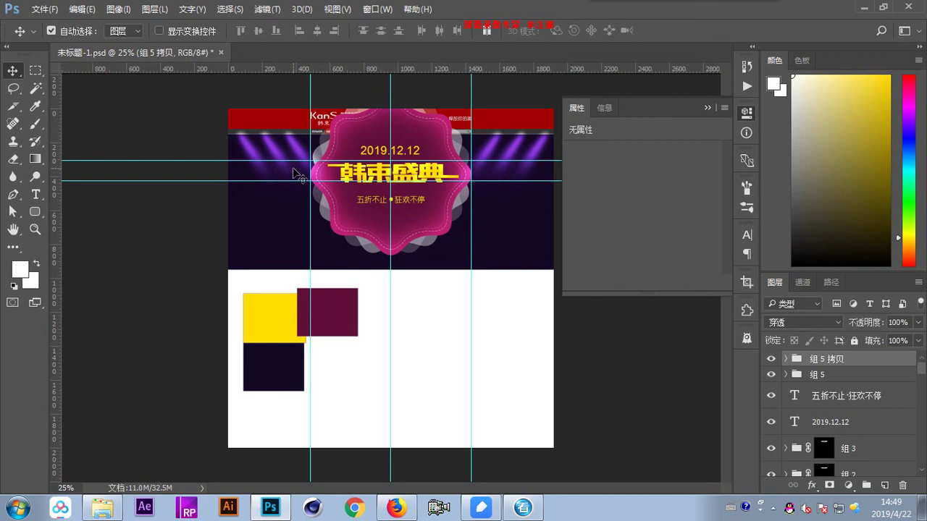
- Check each of the two mirrored beam groups by toggling visibility and combine them into one group
left_click(820, 373, "shift")
left_click(771, 359)
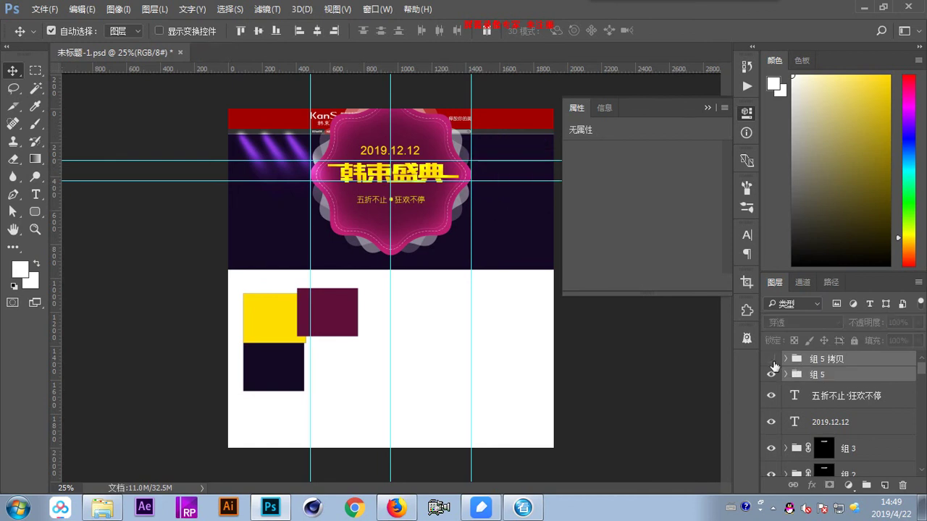
left_click(770, 359)
left_click(771, 375)
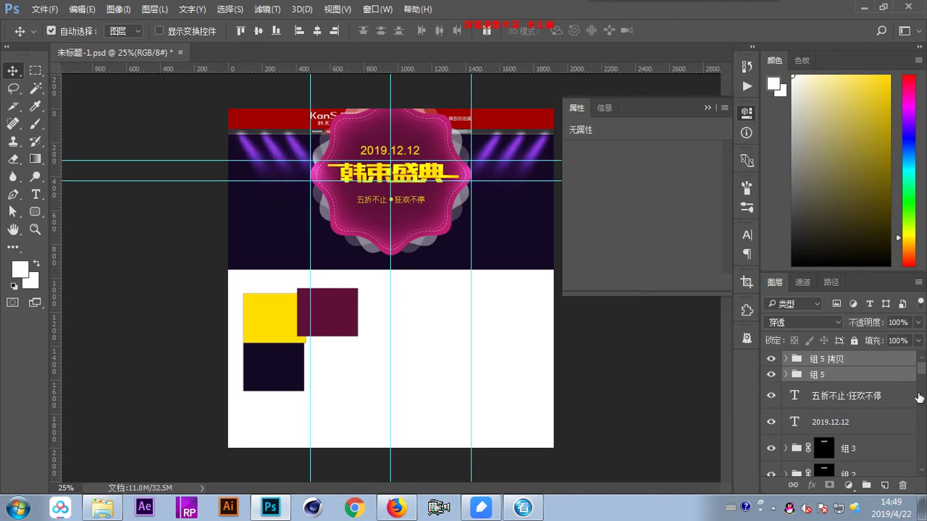
key("ctrl+g")
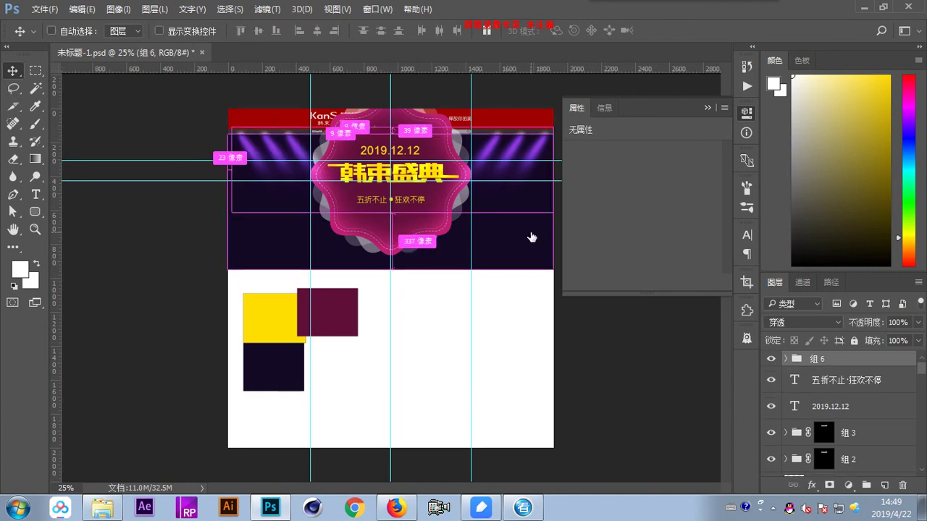
- Examine the badge, title and light beams close up and across the whole banner
left_click(538, 240)
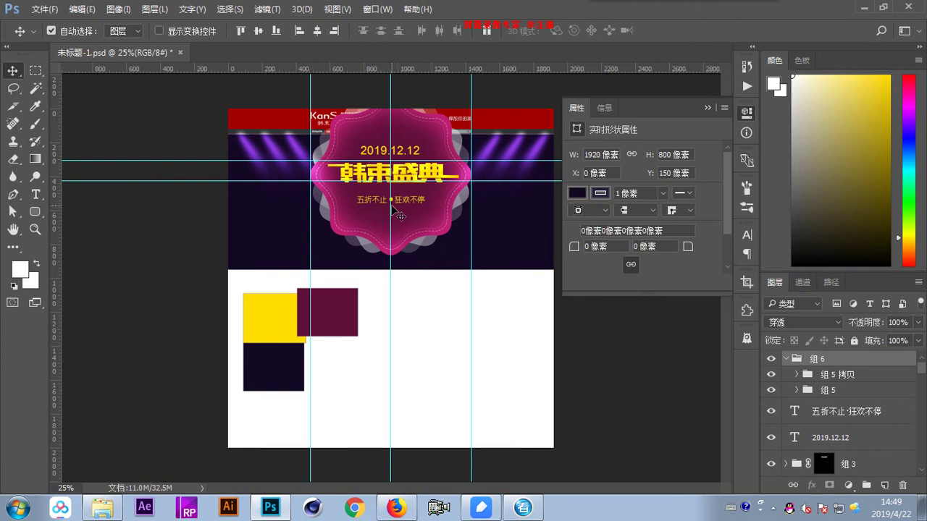
left_click(527, 244)
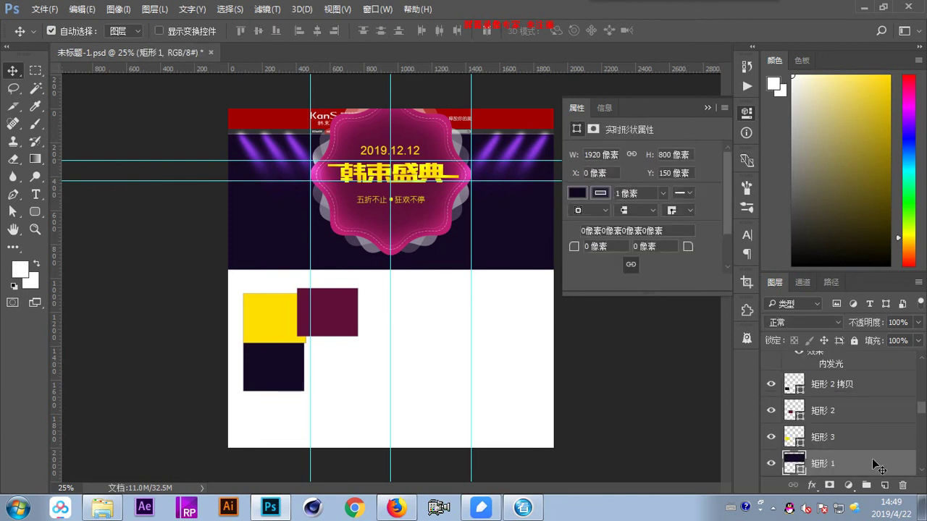
left_click_drag(923, 409, 923, 364)
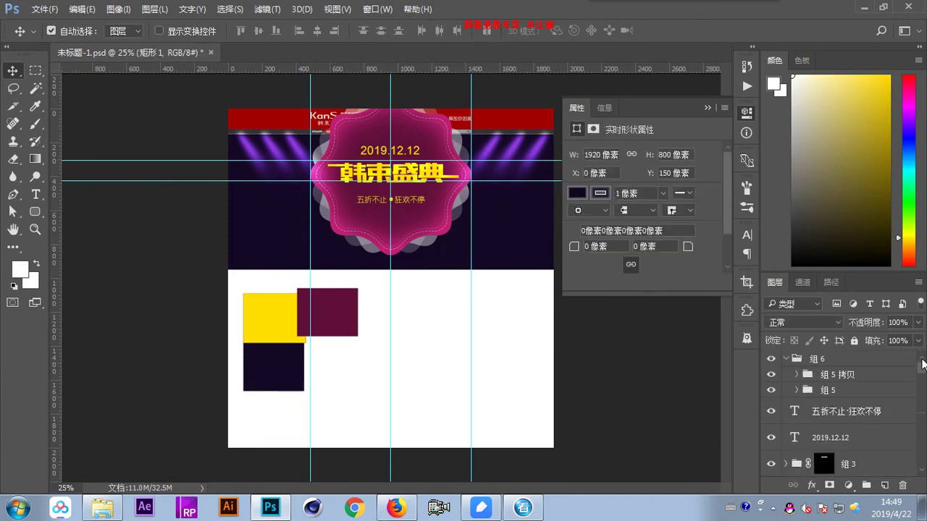
left_click(882, 357)
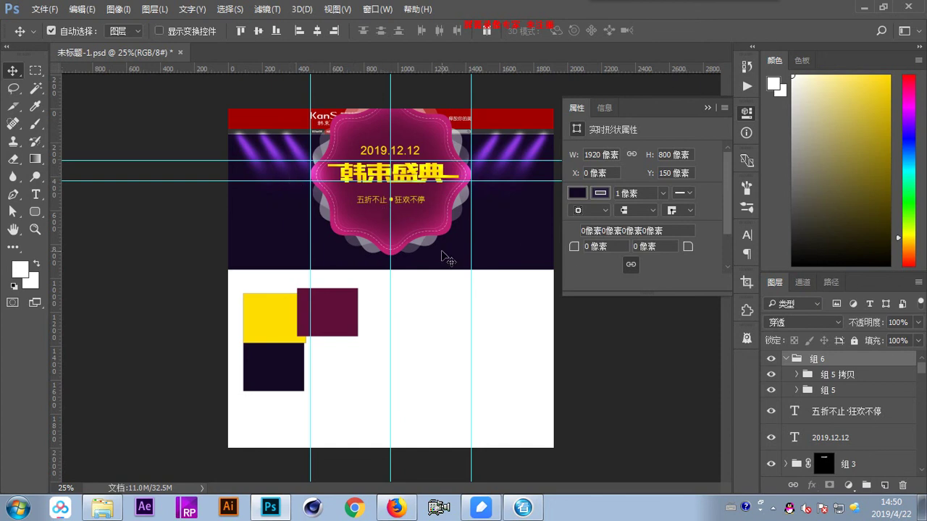
left_click(484, 327)
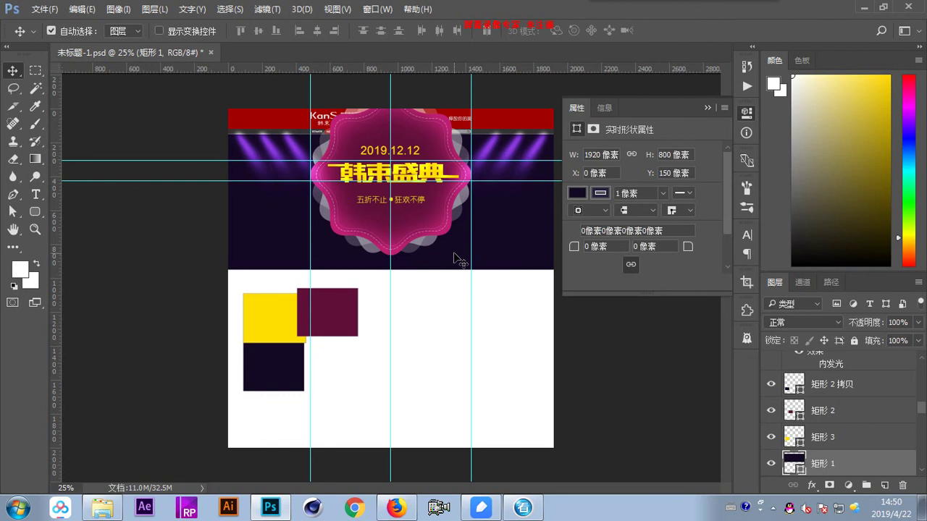
key("ctrl+1")
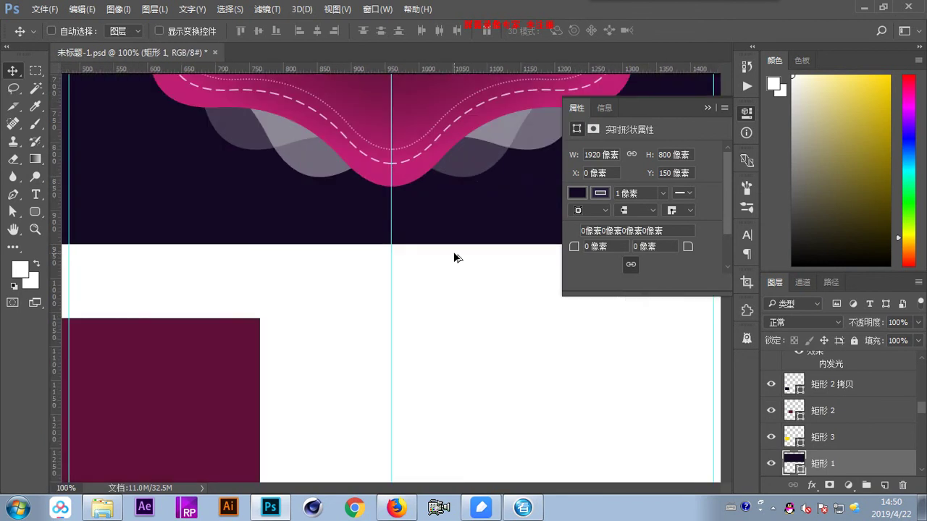
left_click_drag(485, 98, 524, 264)
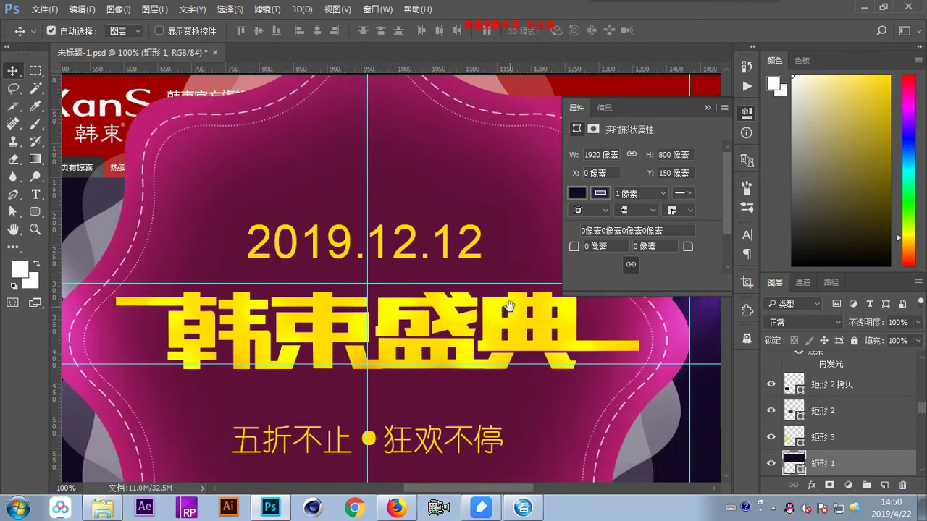
scroll(510, 307, "down", 5)
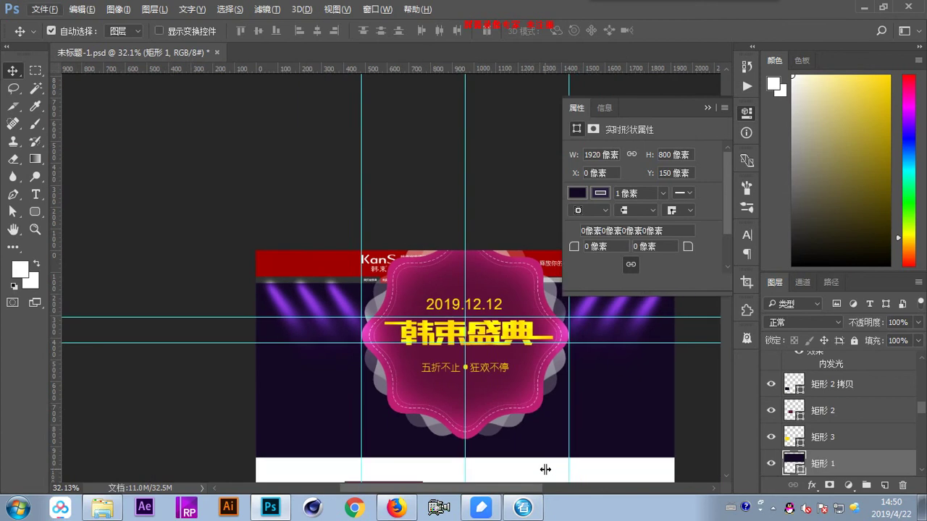
left_click_drag(528, 410, 509, 409)
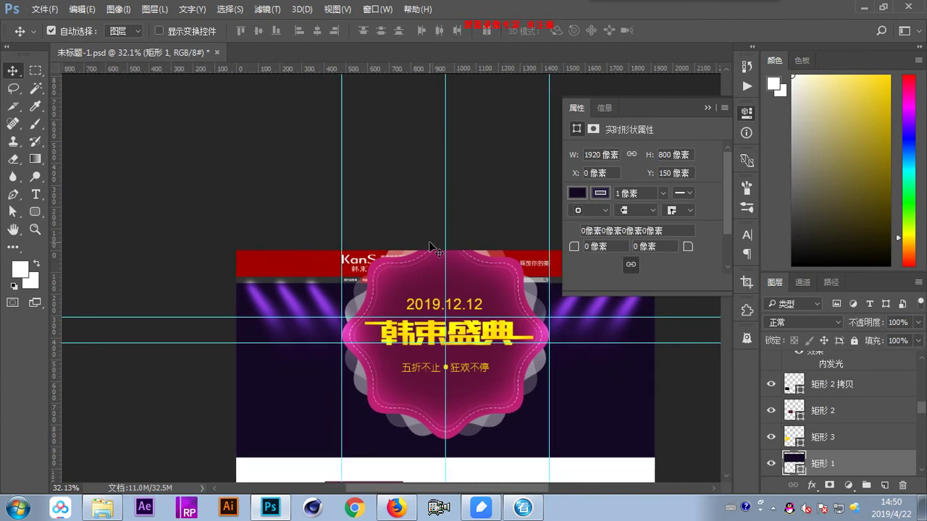
left_click_drag(469, 360, 438, 280)
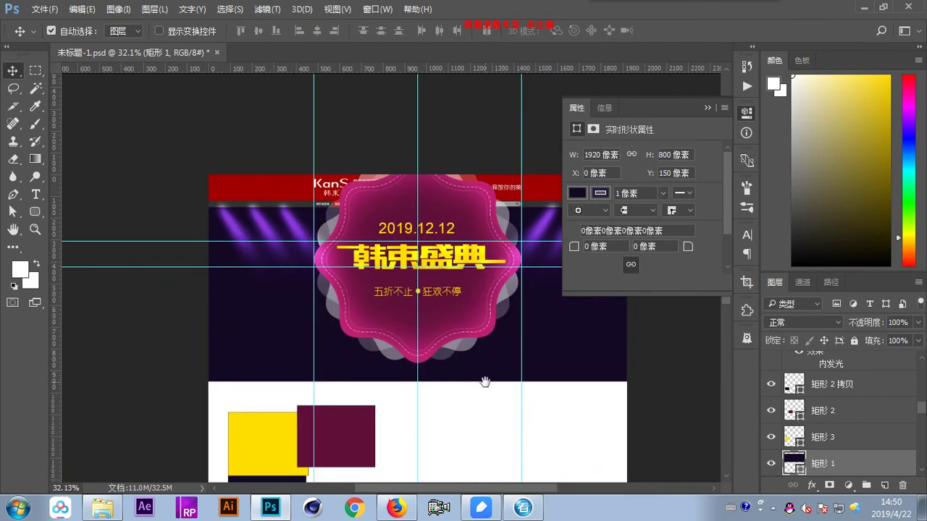
- Select the overlapping layers of the badge, title and light beams together on the canvas
left_click(504, 403)
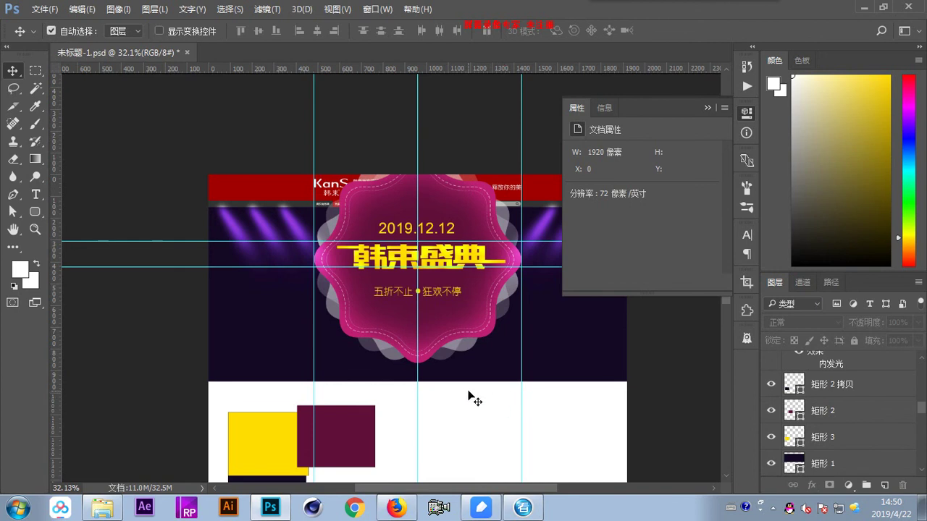
left_click_drag(493, 397, 363, 230)
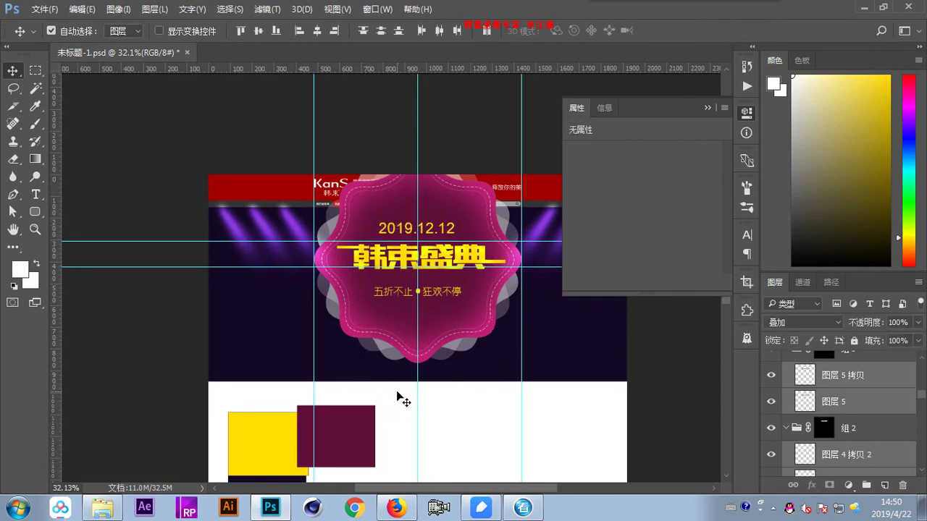
left_click_drag(509, 395, 364, 222)
- Try shifting the selected banner layers slightly down
key("ctrl+alt+z")
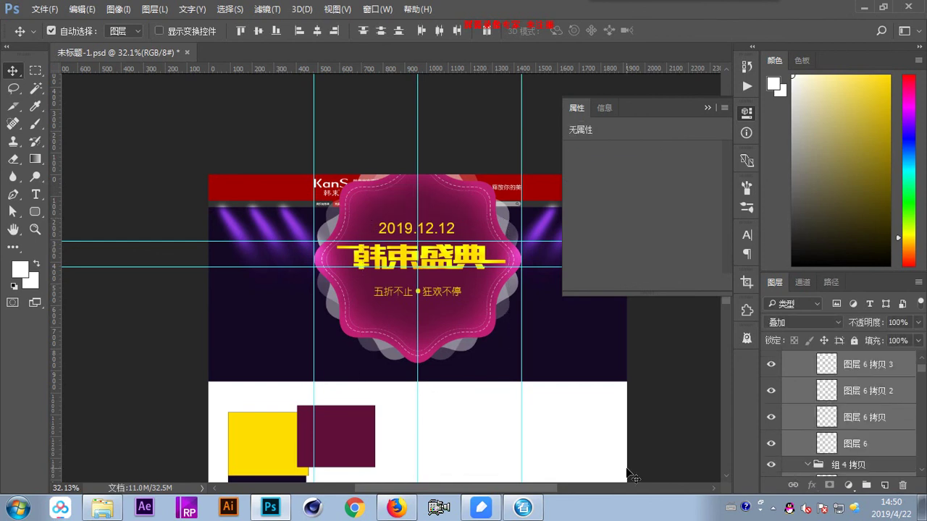
key("ctrl+alt+z")
key("ctrl+shift+z")
key("ctrl+alt+z")
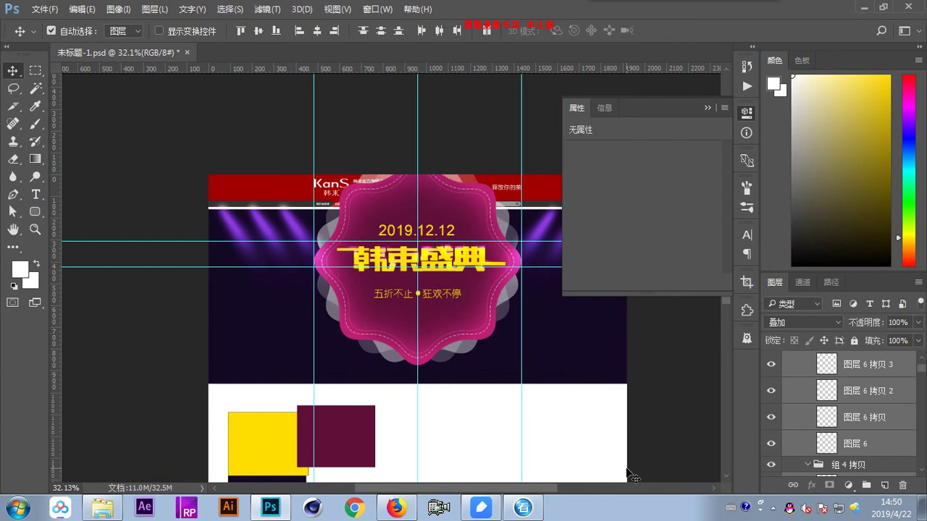
key("ctrl+shift+z")
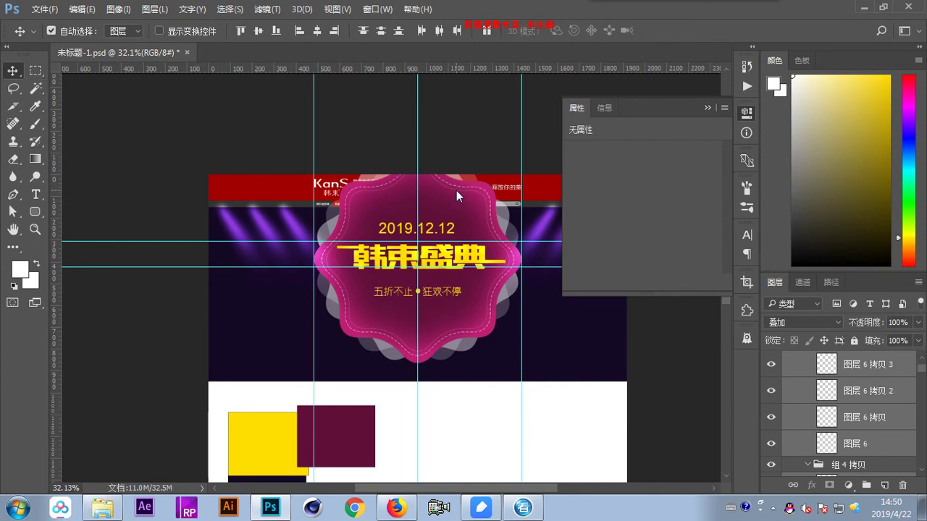
- Gather the selected badge, title and beam layers into one new group
scroll(868, 394, "down", 1)
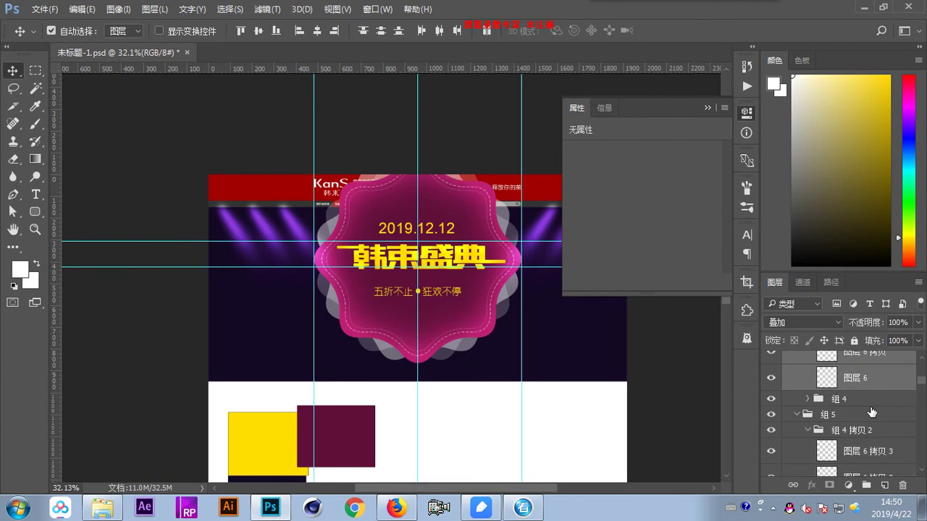
left_click_drag(924, 389, 918, 429)
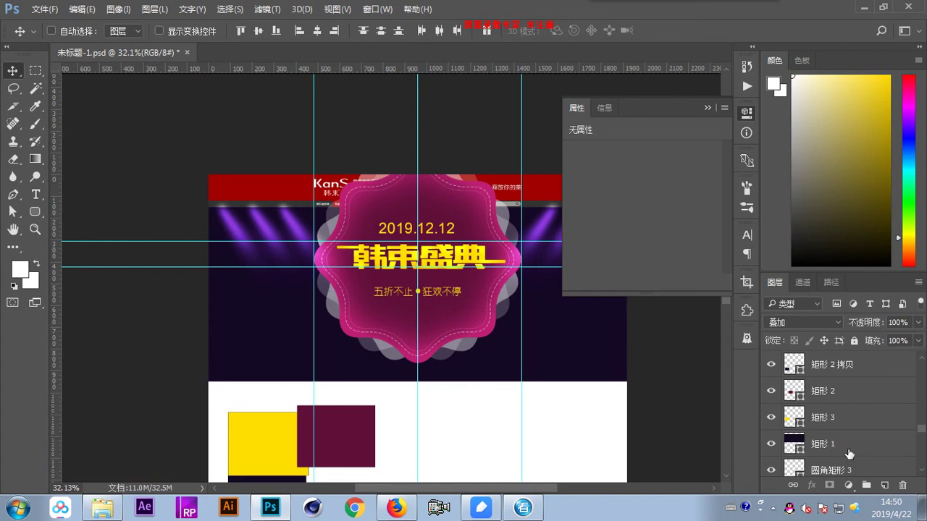
key("ctrl")
scroll(840, 441, "up", 5)
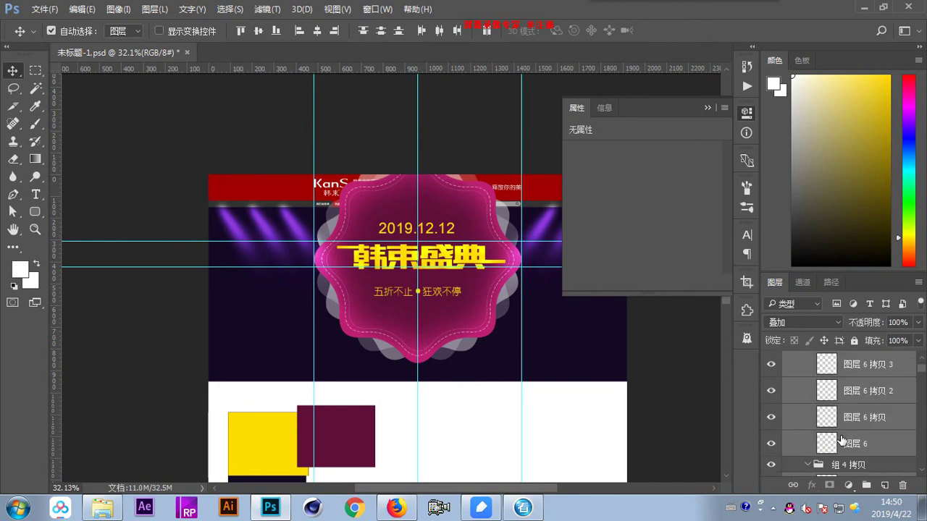
key("shift+Up")
key("ctrl+z")
key("ctrl+z")
key("ctrl+alt+z")
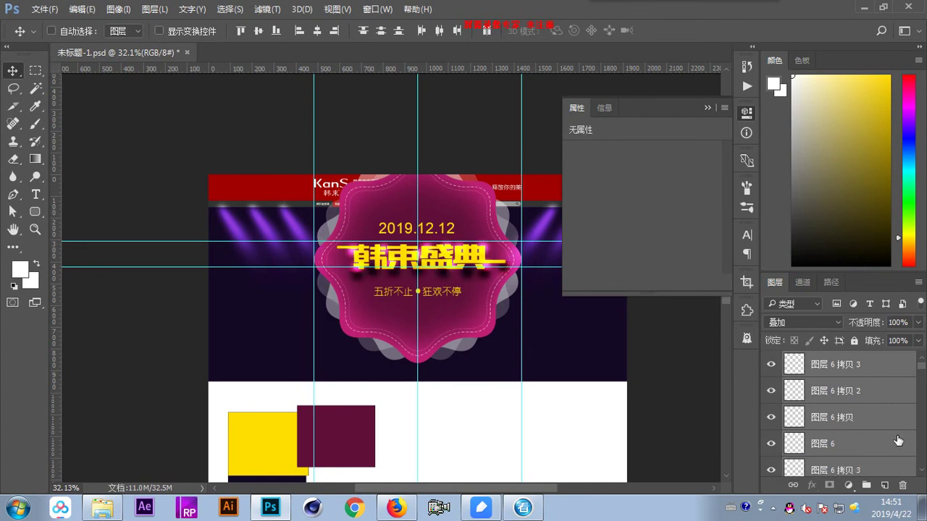
key("ctrl+g")
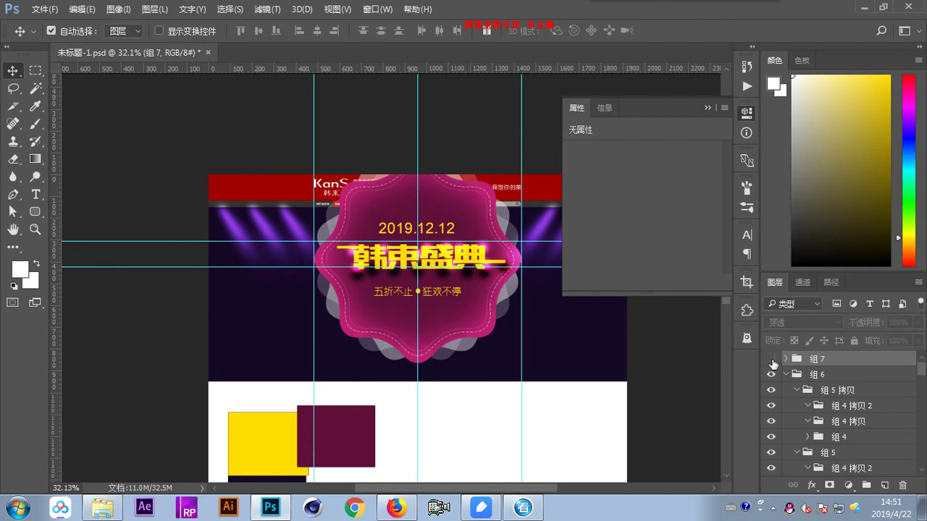
- Toggle the new group's visibility several times to check which banner elements it contains
left_click(771, 359)
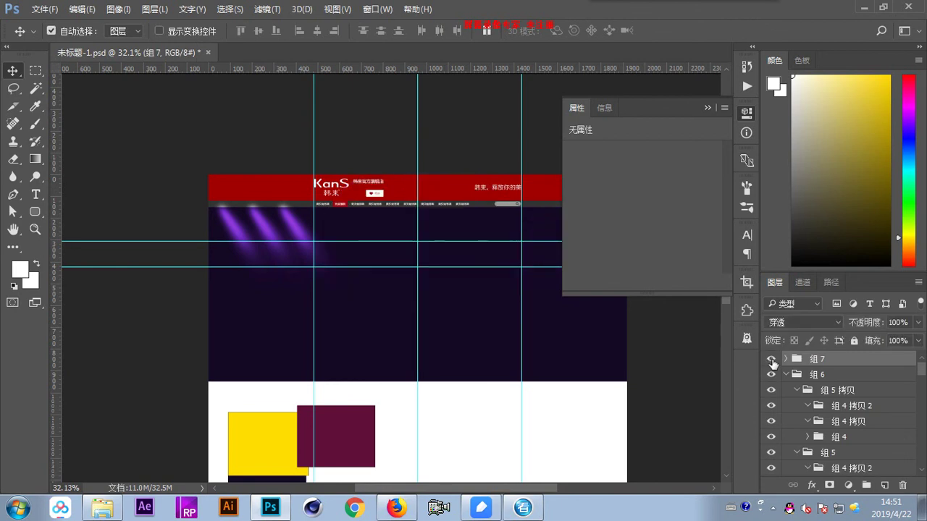
left_click(771, 359)
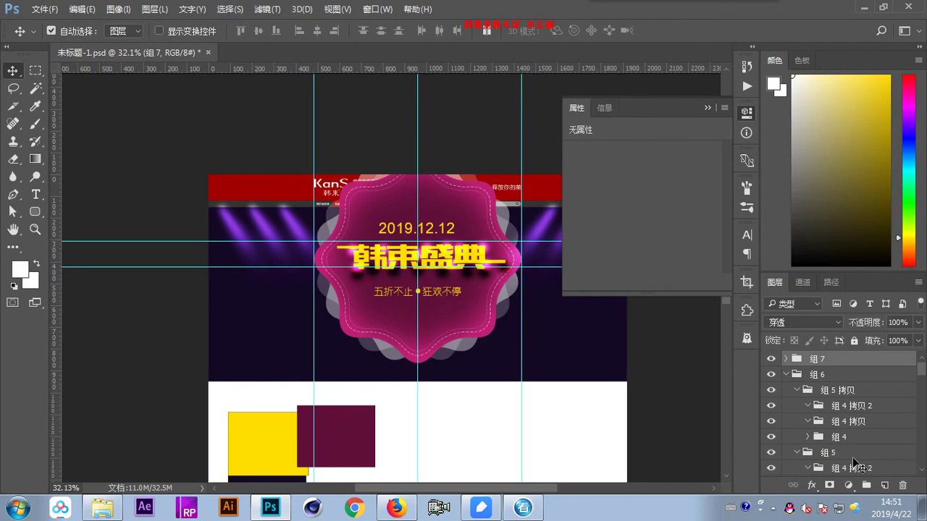
left_click(771, 359)
left_click(771, 359)
left_click(771, 359)
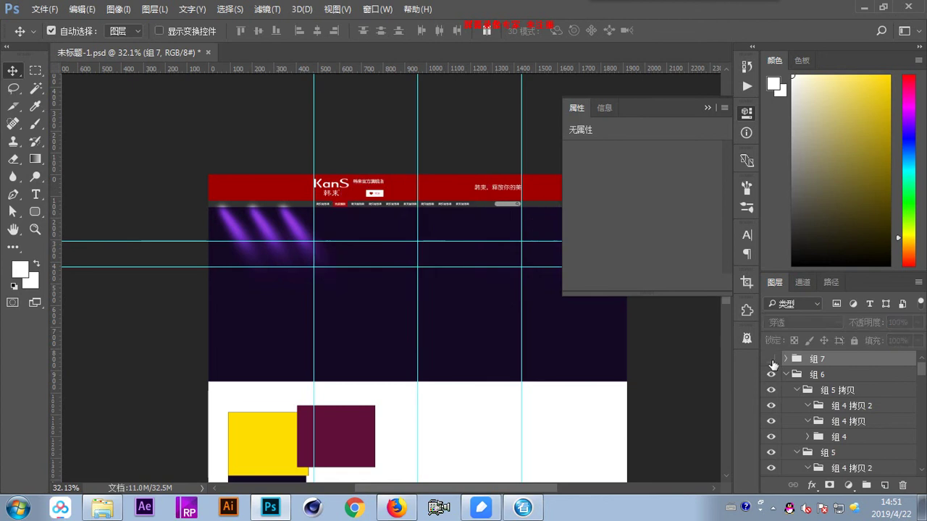
left_click(771, 359)
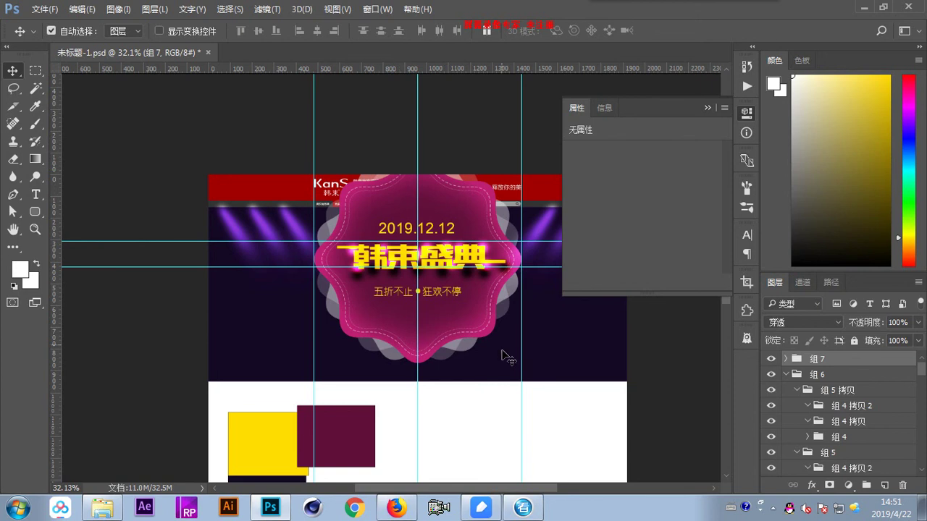
left_click(771, 359)
left_click(771, 359)
- Mask group 组 7 to the area of the dark banner background rectangle 矩形 1
left_click(621, 433)
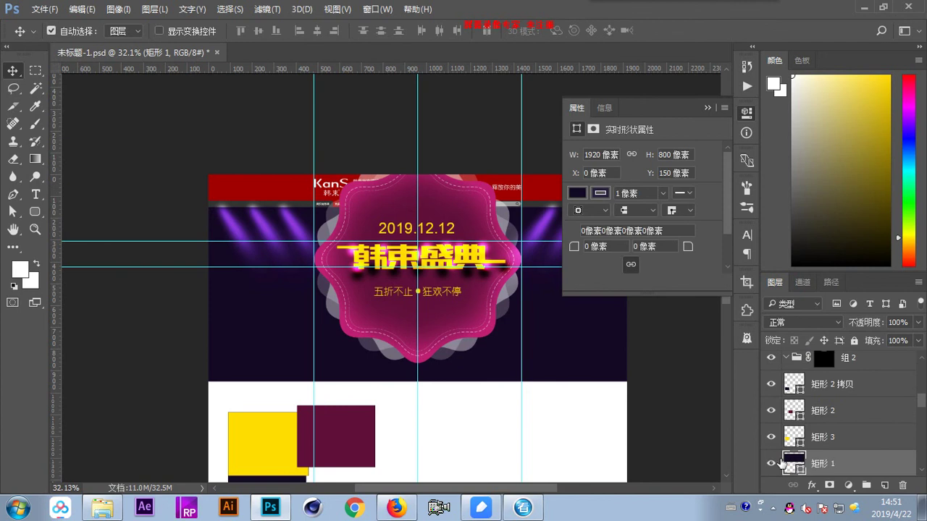
left_click(772, 463)
left_click(772, 463)
left_click(799, 469, "ctrl")
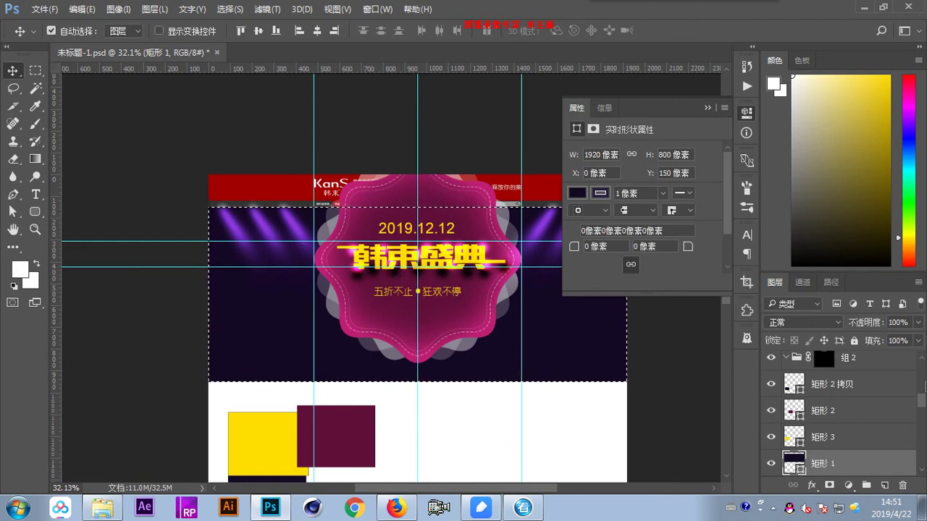
scroll(925, 386, "up", 10)
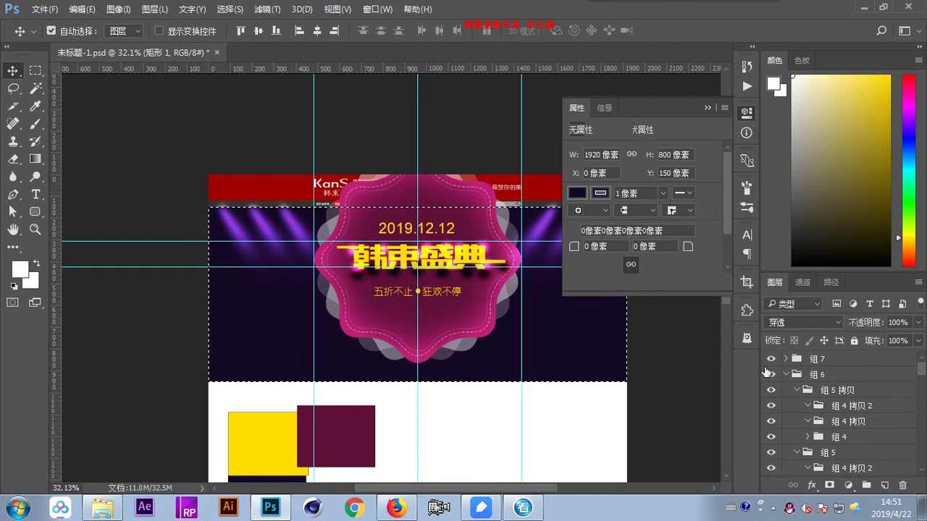
left_click(833, 359)
left_click(829, 485)
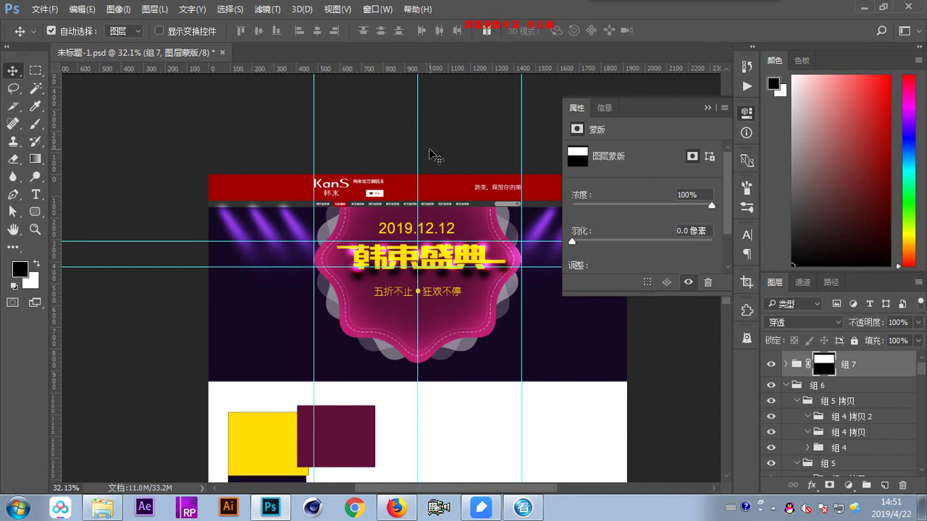
- Group the title's dark shadow layers 图层 5 拷贝 and 图层 5, and toggle the group's visibility to check its contents
left_click(493, 416)
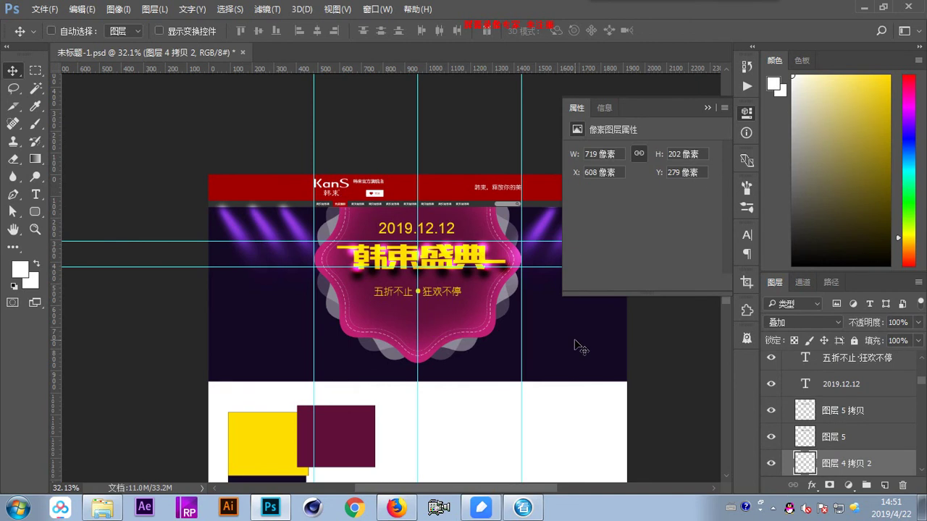
left_click(398, 292, "ctrl+space")
left_click(398, 292, "ctrl+space")
left_click_drag(398, 292, 289, 368)
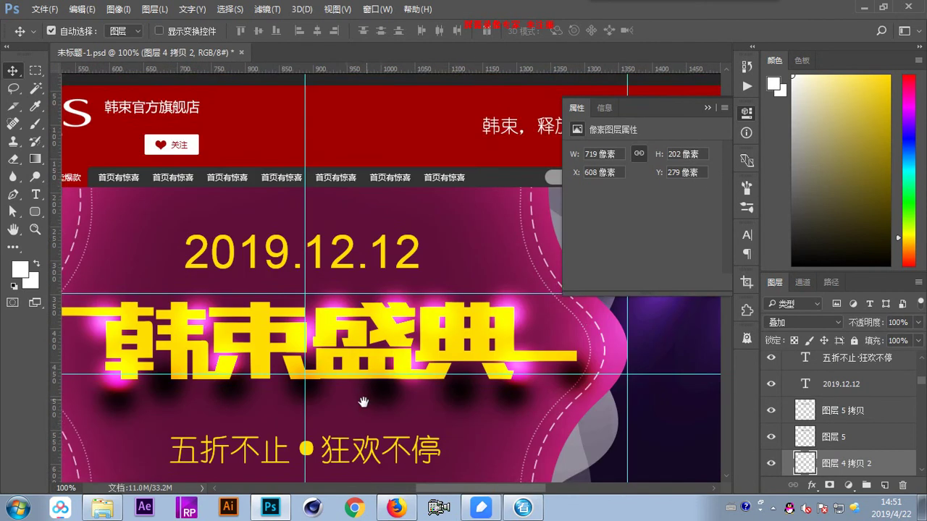
scroll(852, 444, "down", 2)
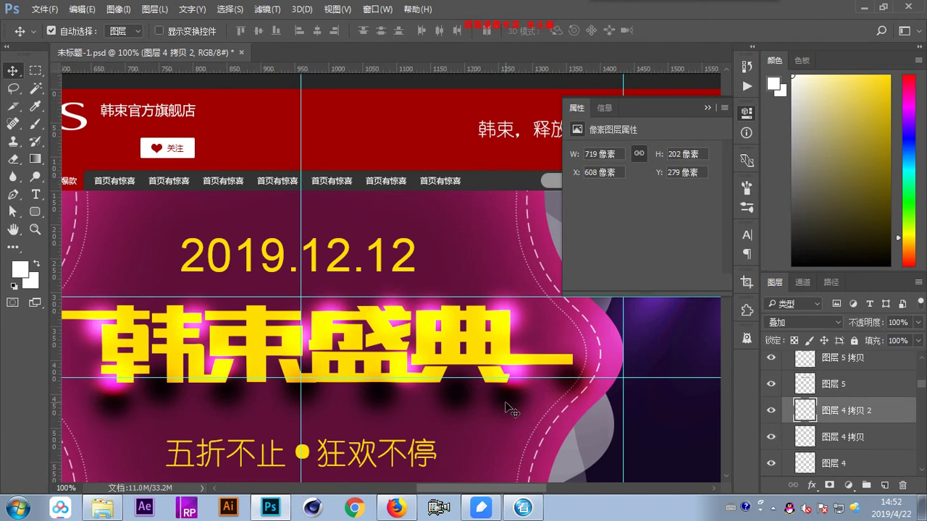
left_click(833, 357)
scroll(850, 413, "up", 1)
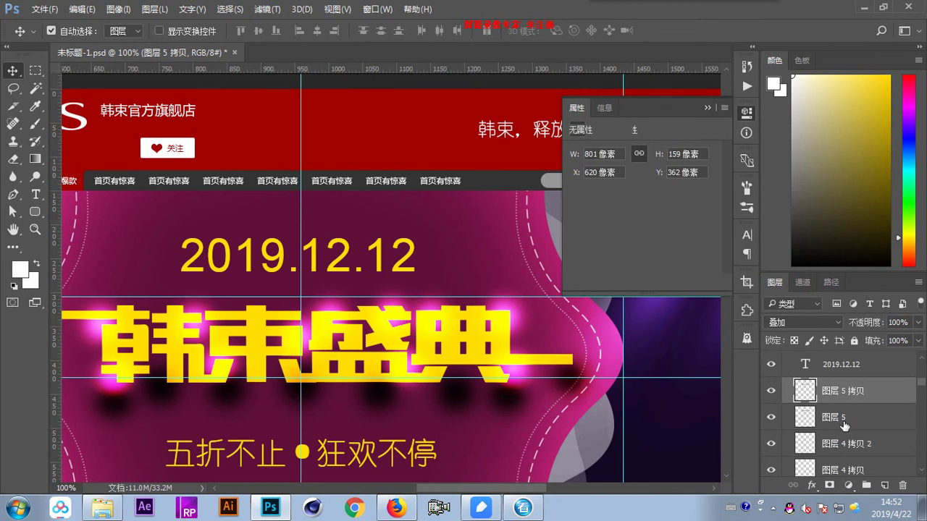
left_click(845, 417, "shift")
key("ctrl+g")
key("ctrl")
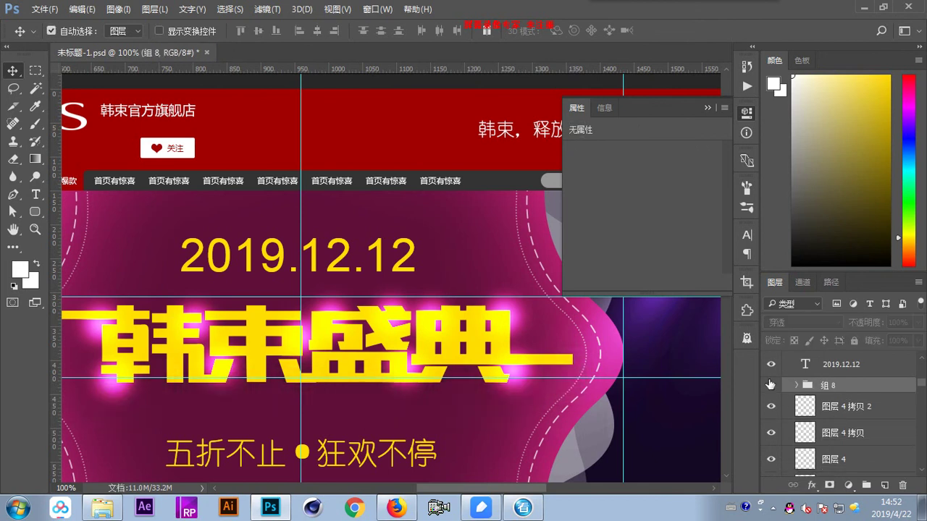
- Group the title's pink glow layers 图层 4 拷贝 2, 图层 4 拷贝 and 图层 4
left_click(849, 414)
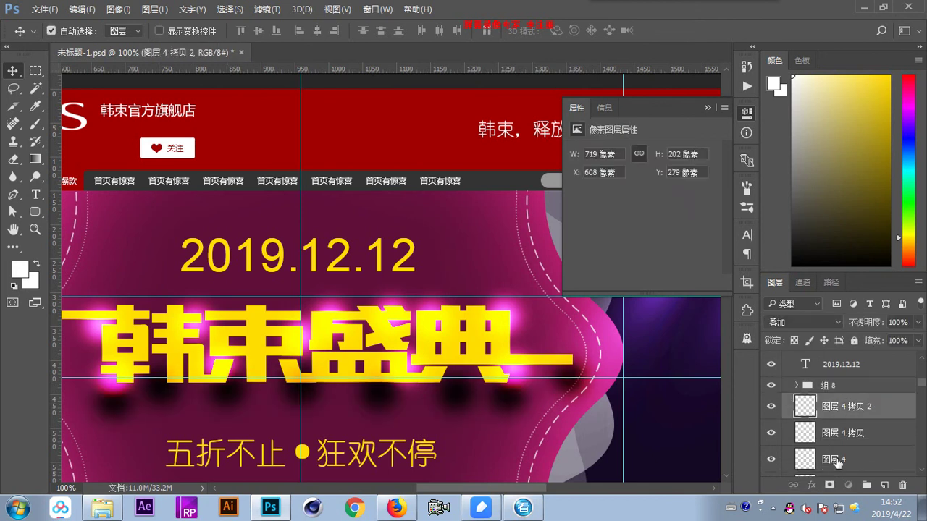
left_click(842, 433)
left_click(848, 460, "shift")
left_click(840, 411)
left_click(840, 456, "shift")
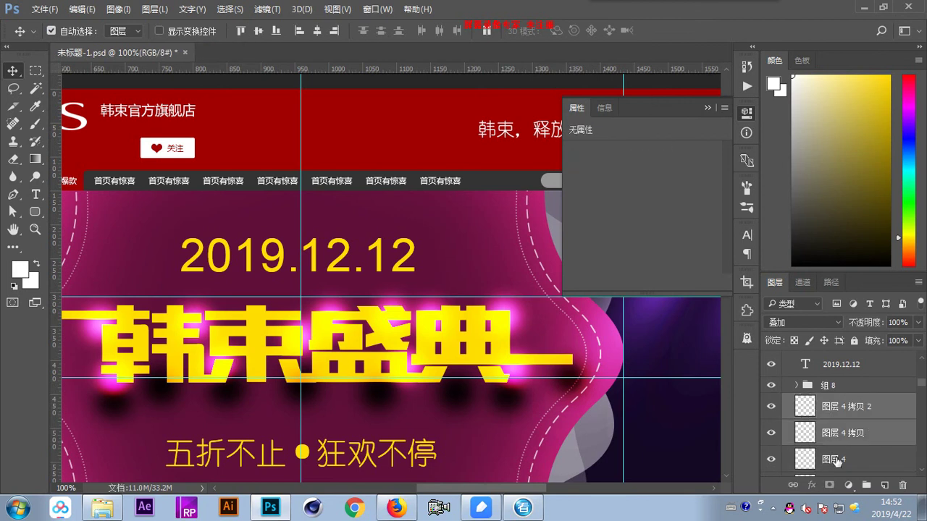
key("ctrl+g")
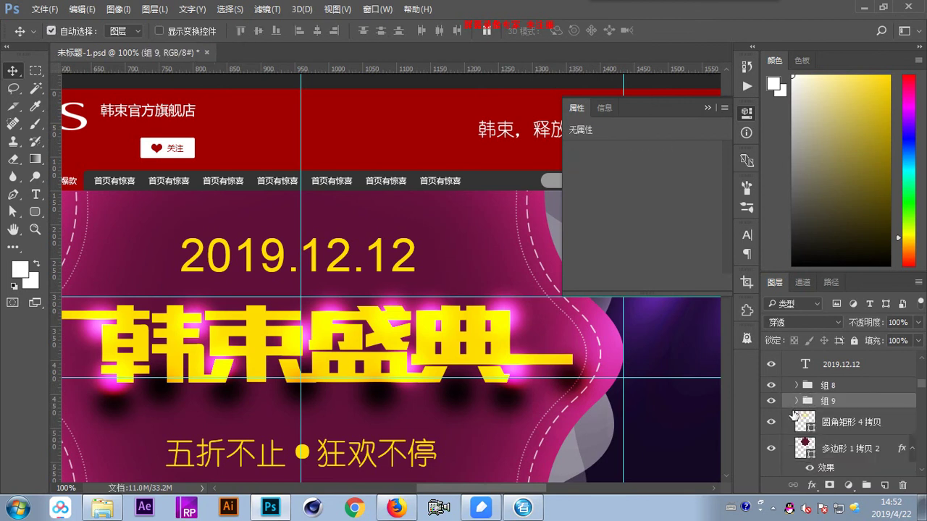
- Mask the pink glow group 组 9 to the outline of the 韩束盛典 title shape 圆角矩形 4 拷贝
left_click(553, 361)
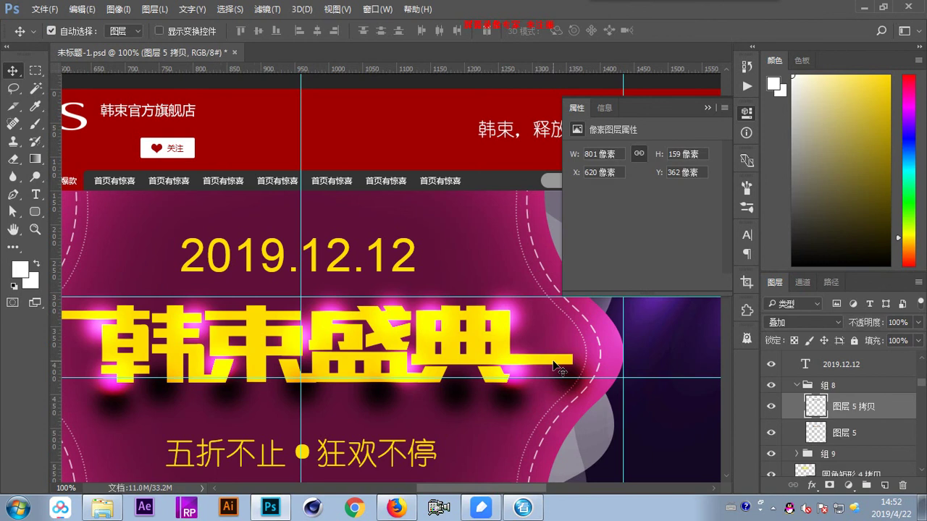
scroll(855, 442, "down", 8)
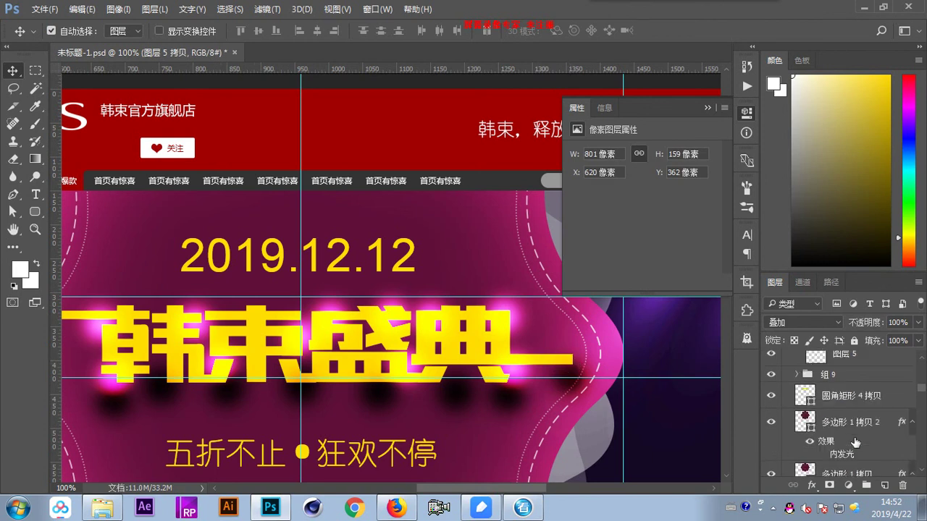
scroll(855, 442, "down", 6)
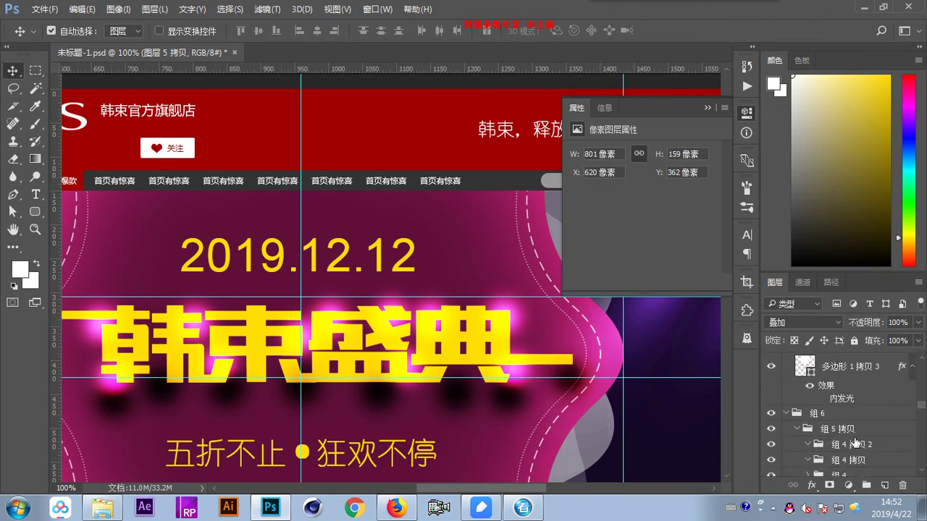
left_click(256, 325)
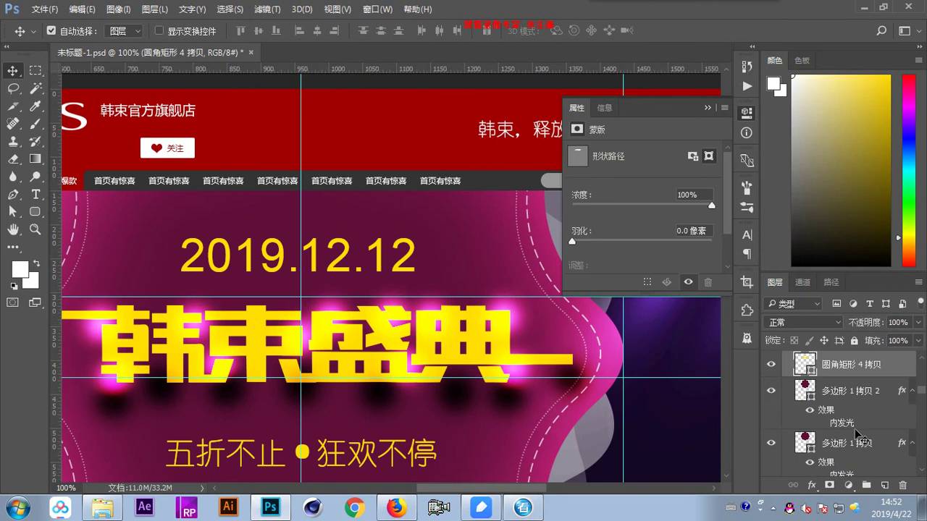
left_click(771, 364)
left_click(771, 364)
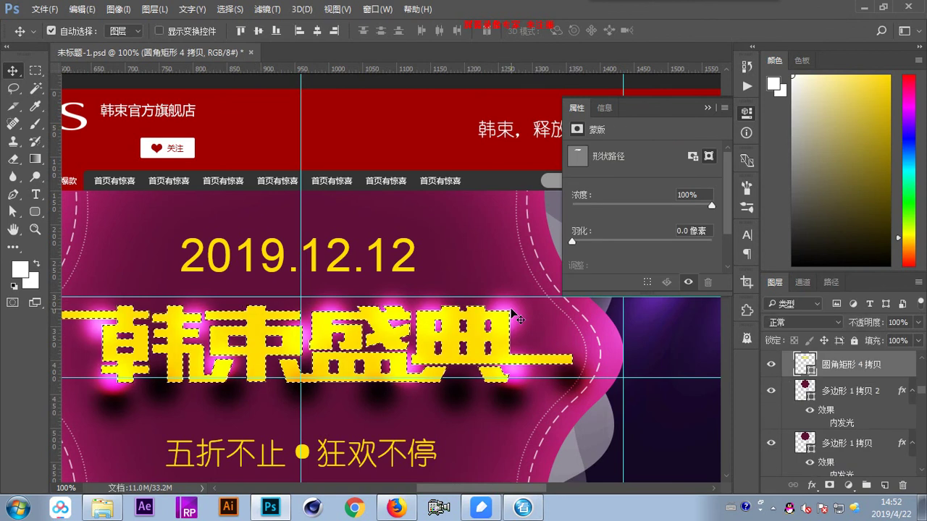
left_click(518, 315)
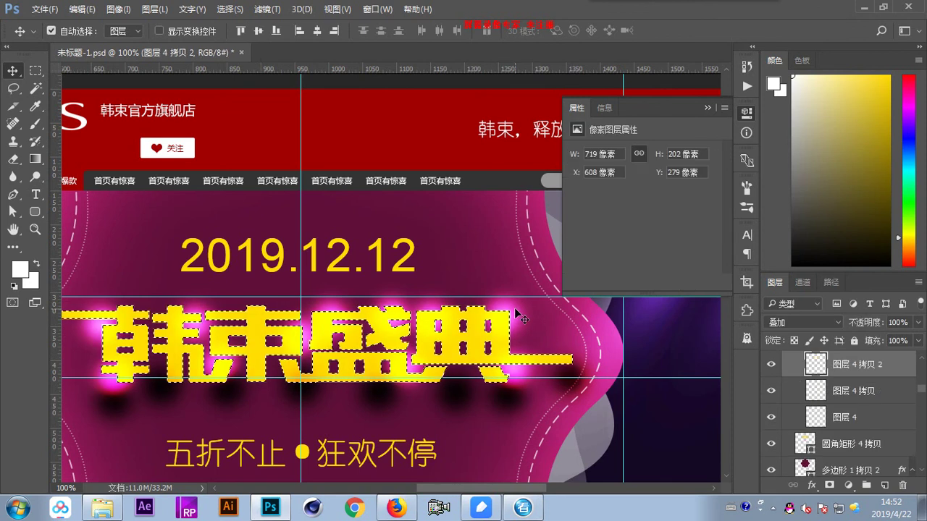
left_click(853, 416)
key("ctrl+g")
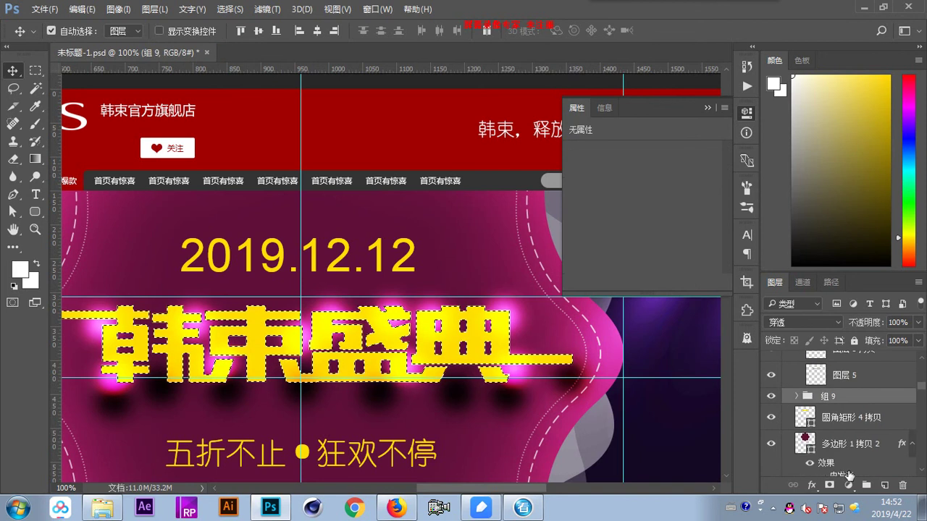
left_click(830, 485)
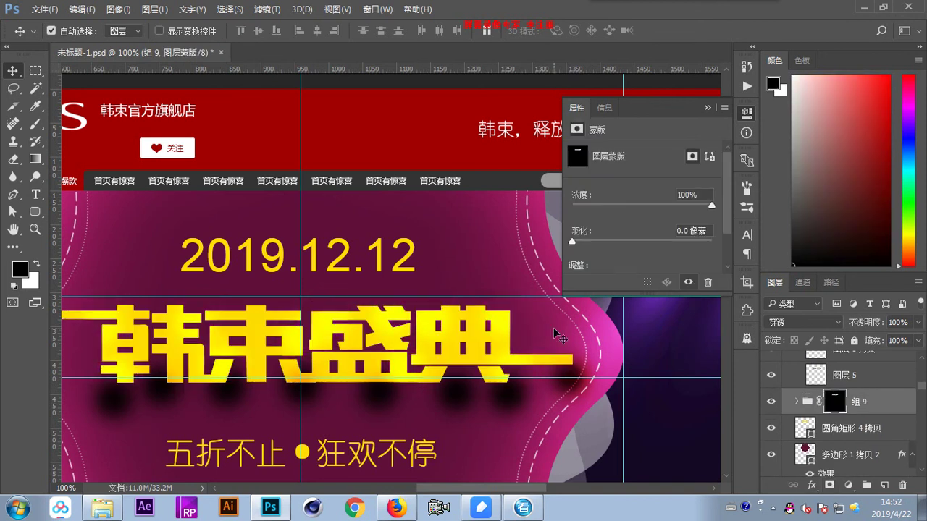
- Mask the shadow group 组 8 with the outline of the same 韩束盛典 title shape
scroll(877, 403, "up", 1)
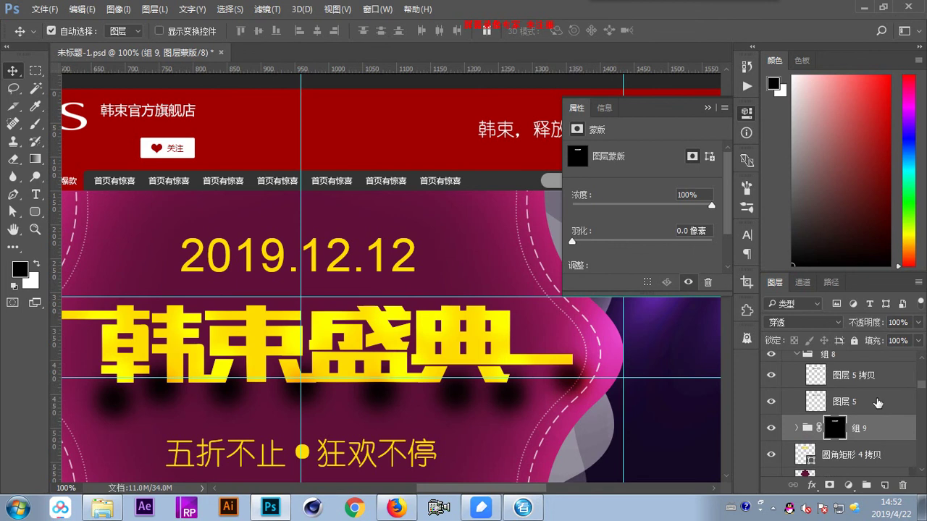
left_click(850, 359)
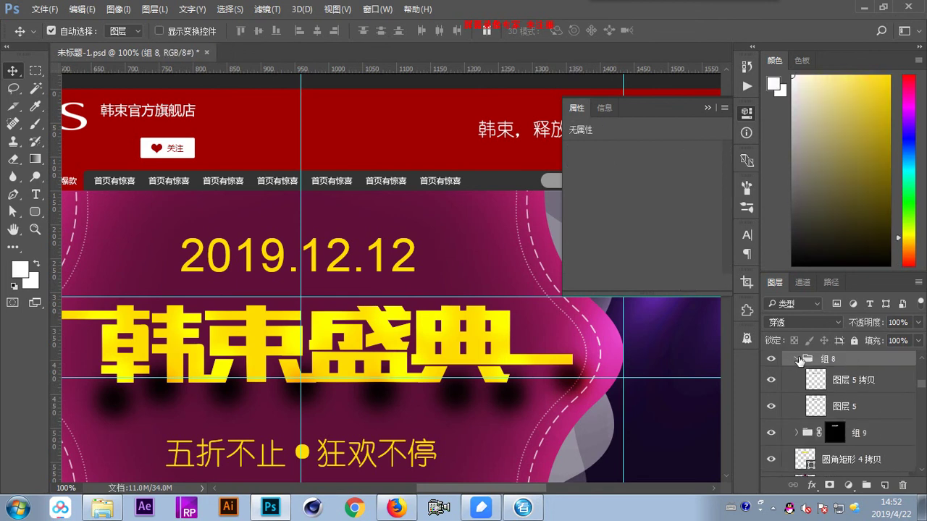
left_click(799, 360)
scroll(800, 370, "down", 1)
left_click(832, 382)
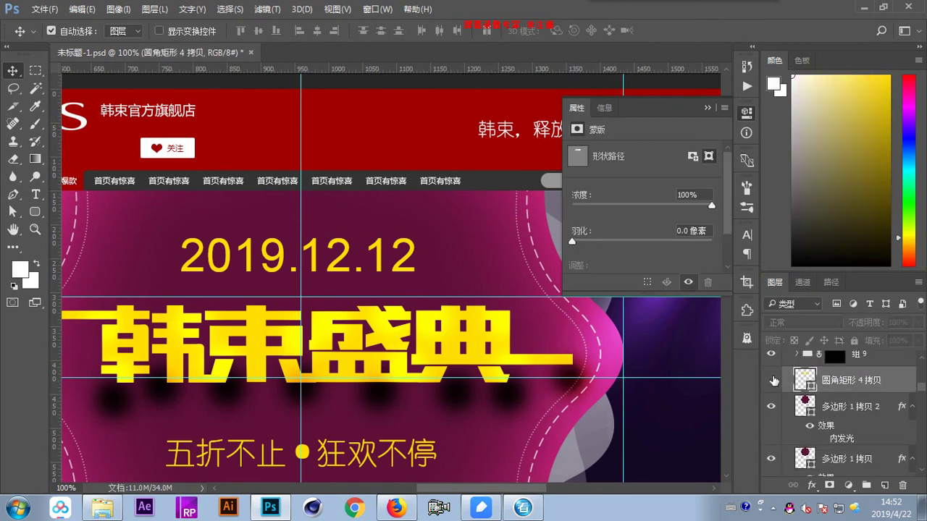
left_click(772, 380)
left_click(805, 379, "ctrl")
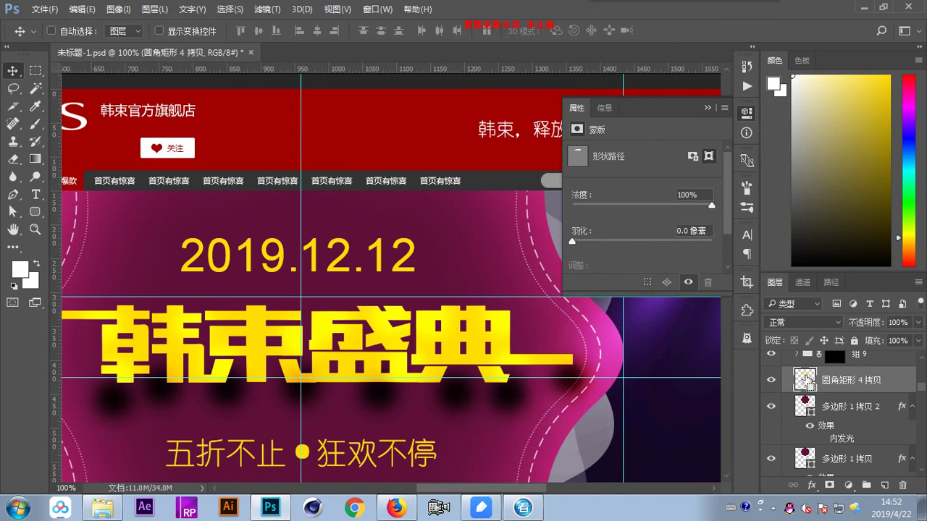
scroll(851, 431, "up", 3)
left_click(842, 413)
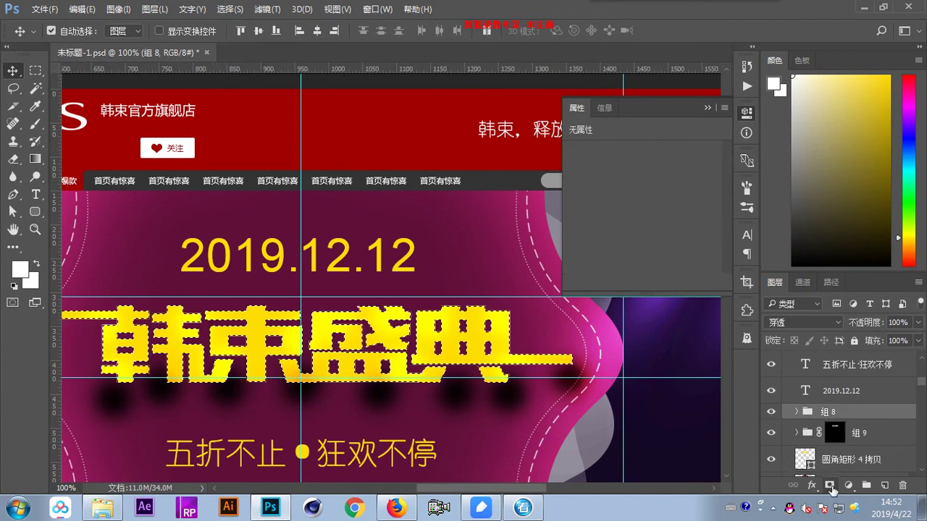
left_click(829, 485)
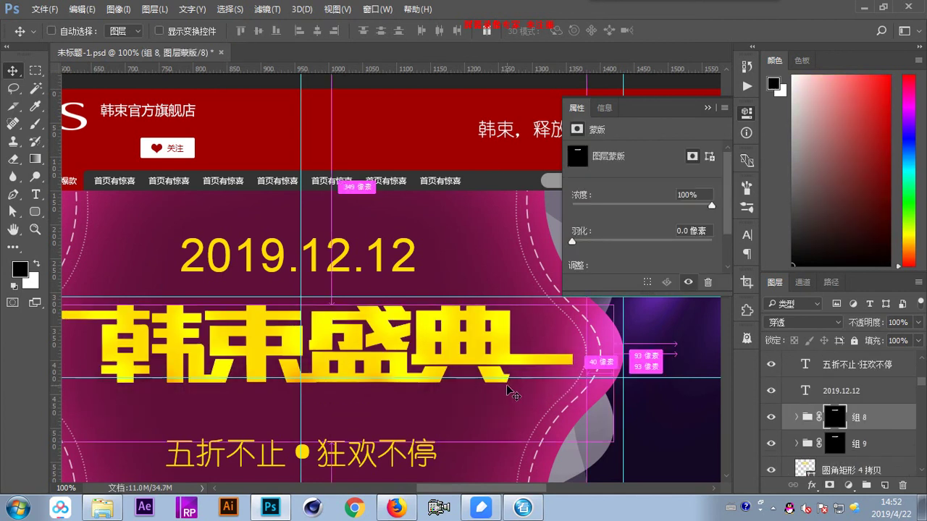
- Examine the masked title up close and in the full banner, and compare it with the draft layout in 美图看看
key("ctrl+minus")
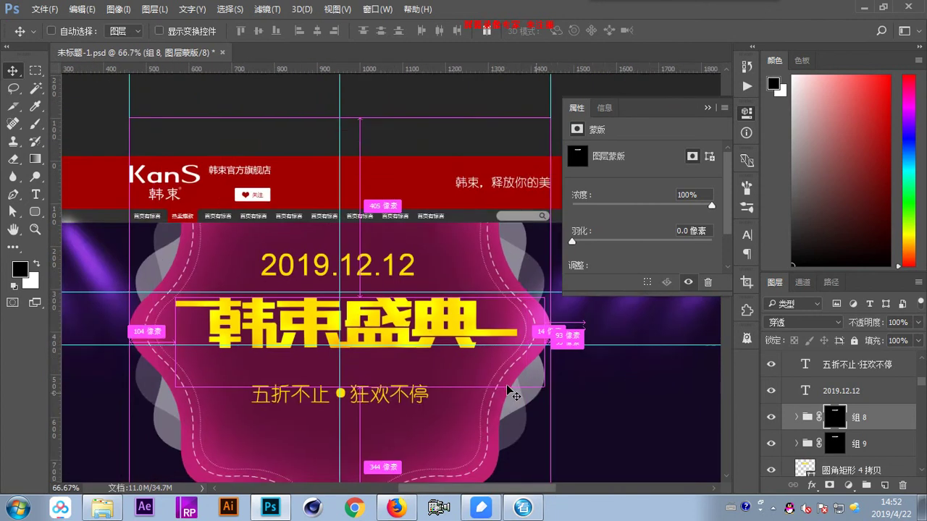
key("ctrl+minus")
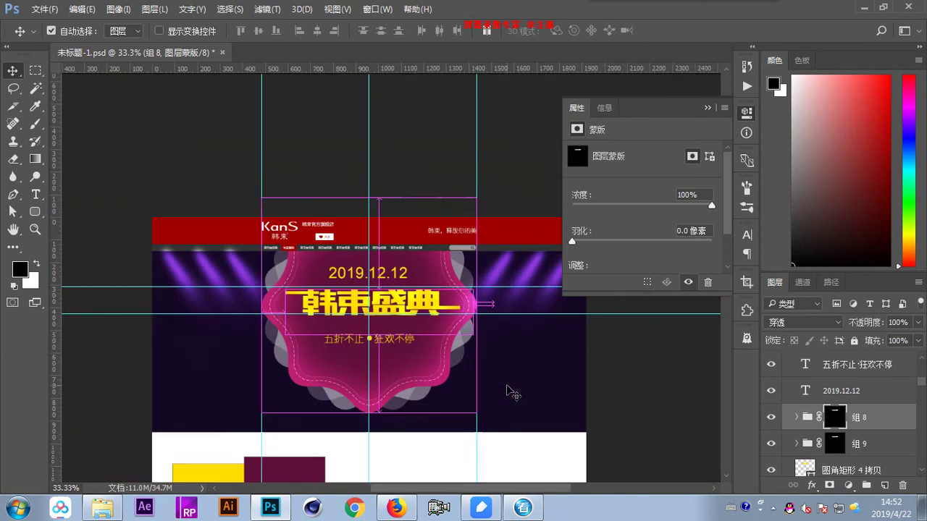
left_click(706, 109)
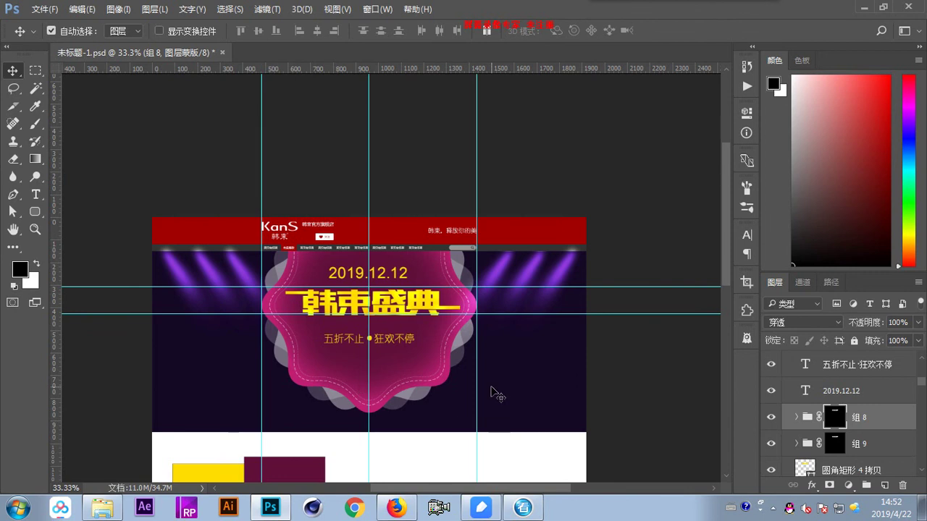
key("ctrl")
key("ctrl+plus")
key("ctrl+plus")
key("ctrl+plus")
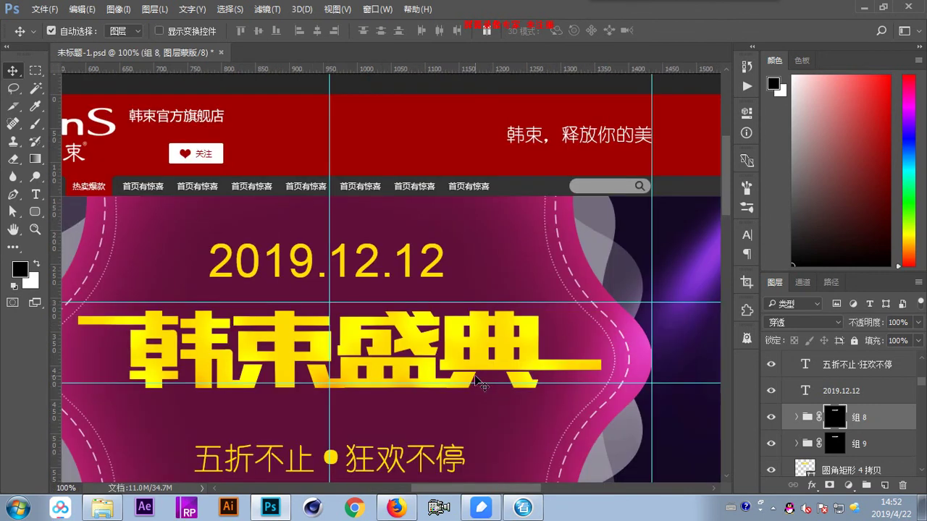
key("ctrl+minus")
key("ctrl+minus")
key("ctrl+minus")
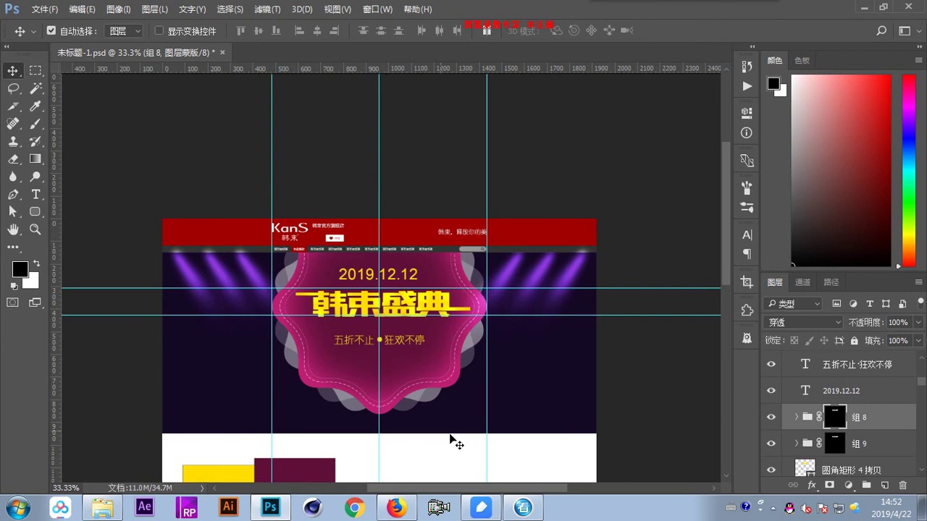
left_click(524, 509)
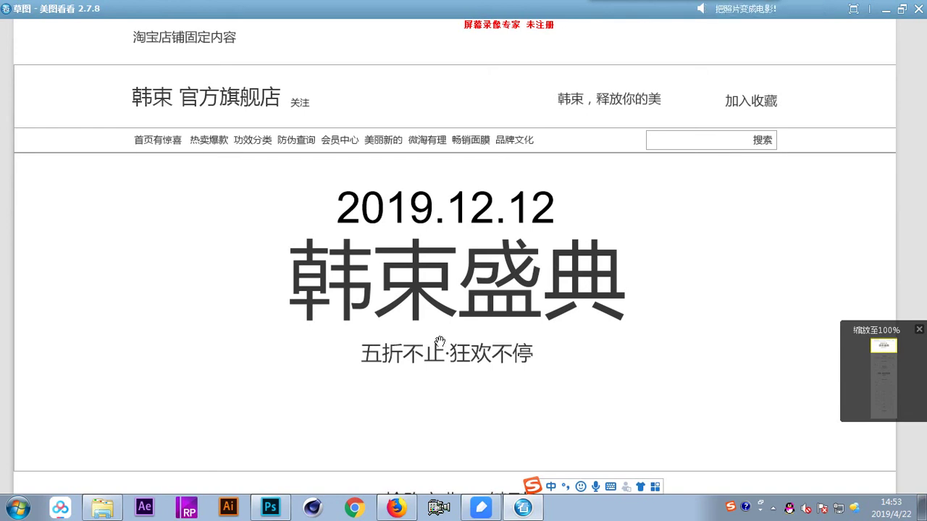
key("alt+Tab")
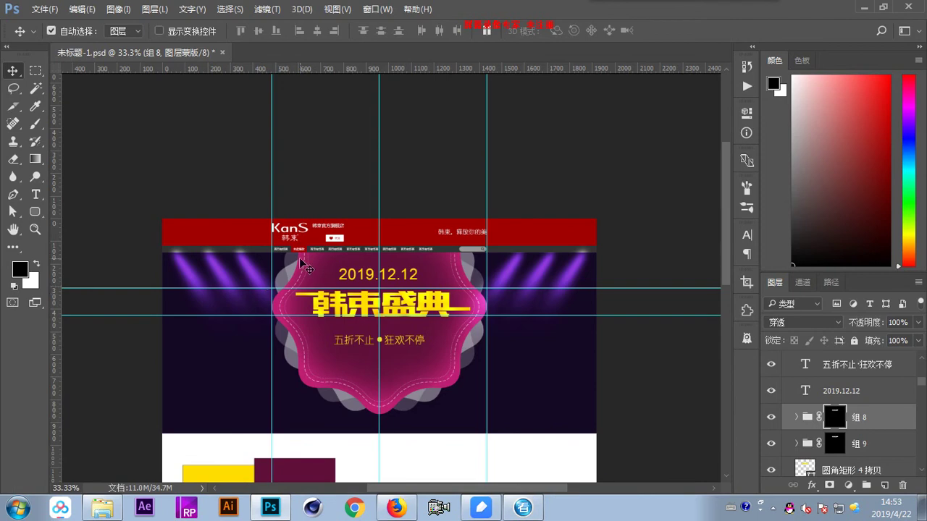
- Collapse the stage-light groups 组 5 拷贝 and 组 6, and toggle the visibility of 组 6 to check its contents
left_click(572, 277)
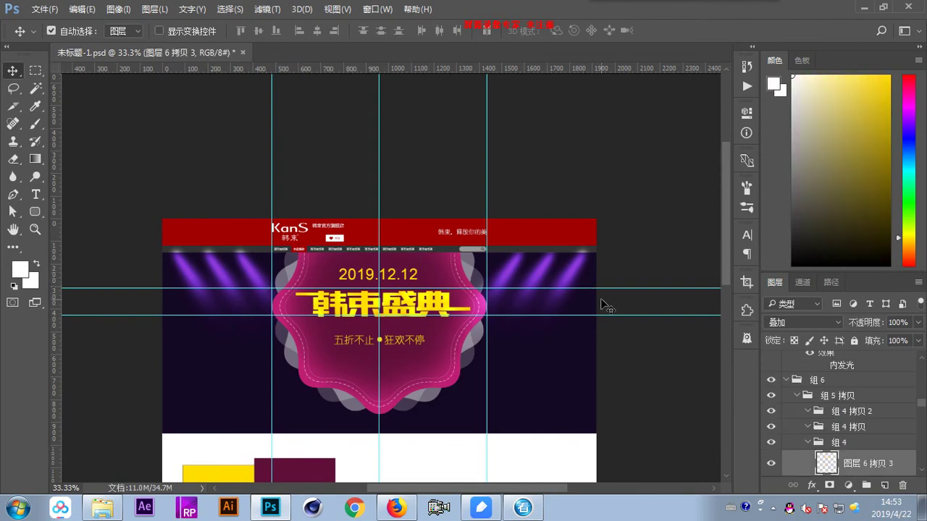
left_click(796, 397)
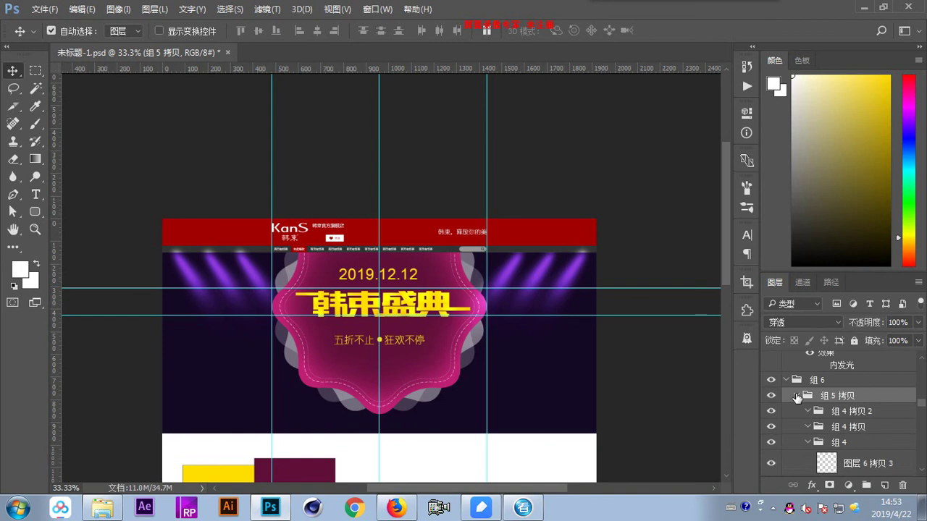
left_click(796, 397)
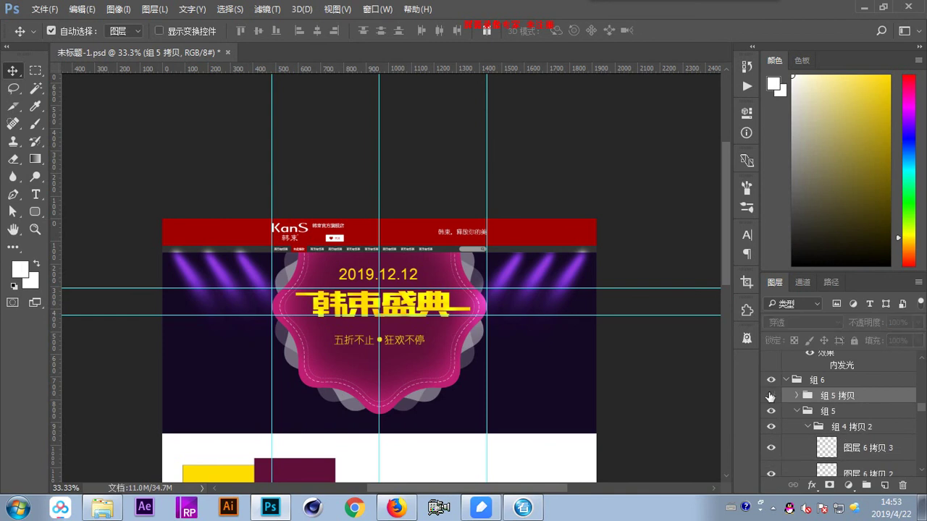
left_click(787, 380)
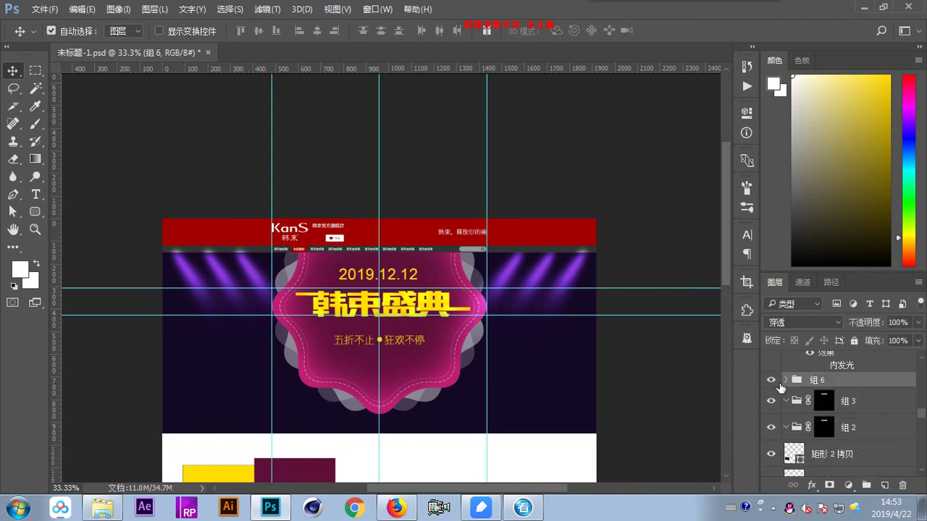
left_click(772, 381)
left_click(771, 382)
left_click(773, 381)
- Group all layers of the three right-hand purple stage-light beams, leaving the dark background rectangle 矩形 1 out of the selection
key("ctrl+equal")
key("ctrl+equal")
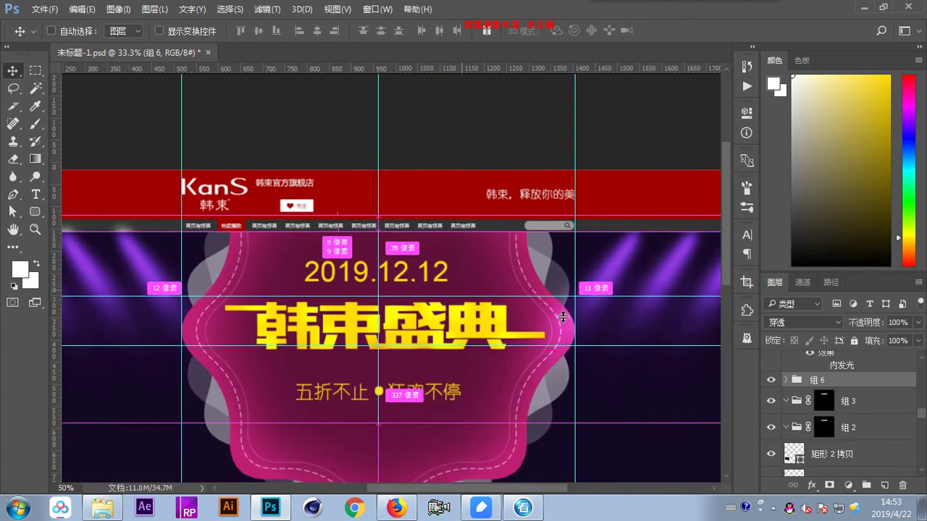
key("ctrl+equal")
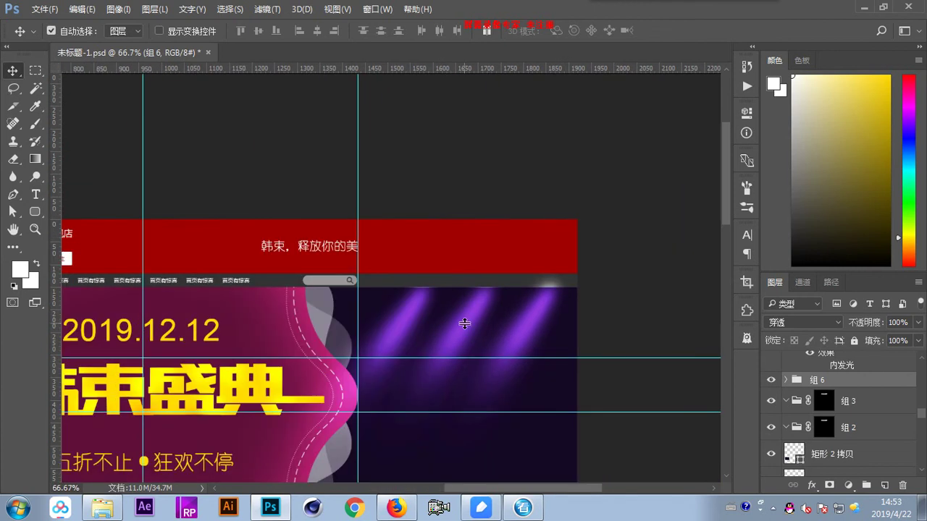
left_click(464, 323)
scroll(868, 429, "up", 2)
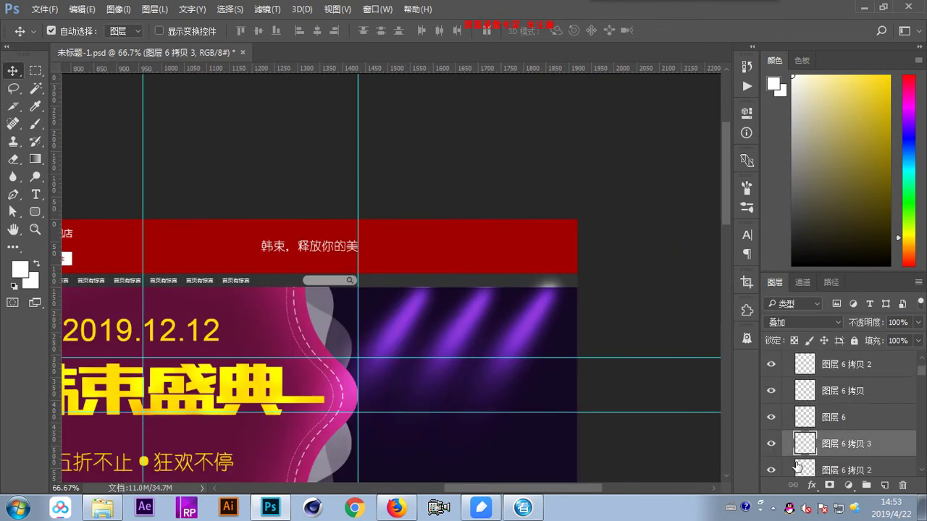
scroll(797, 465, "down", 2)
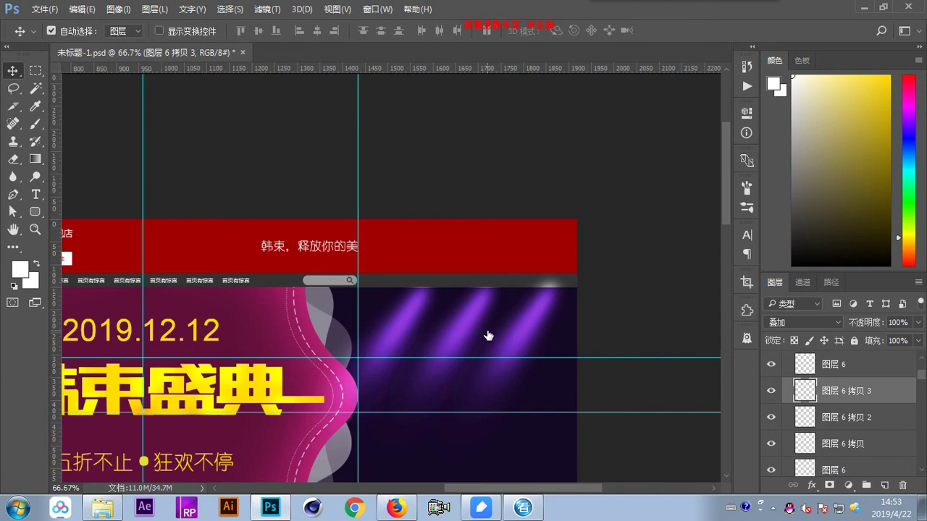
left_click_drag(620, 337, 408, 310)
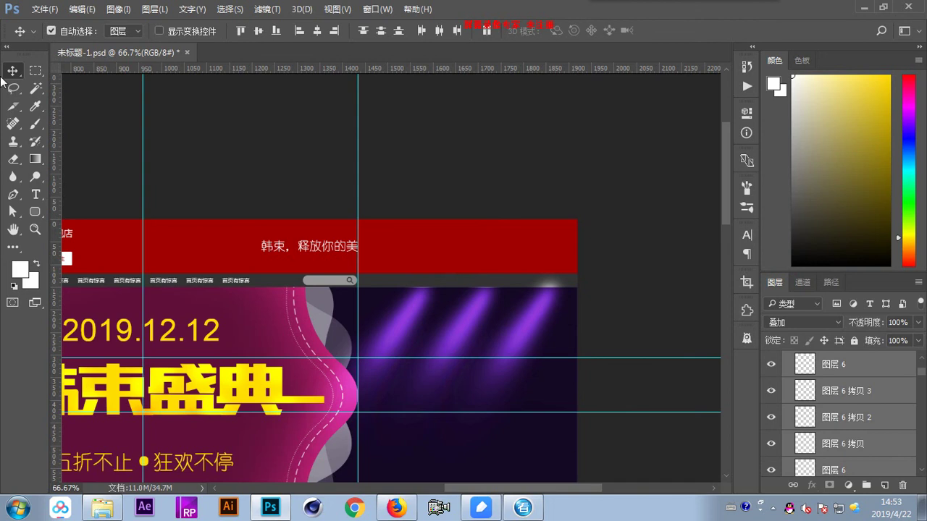
scroll(867, 429, "down", 8)
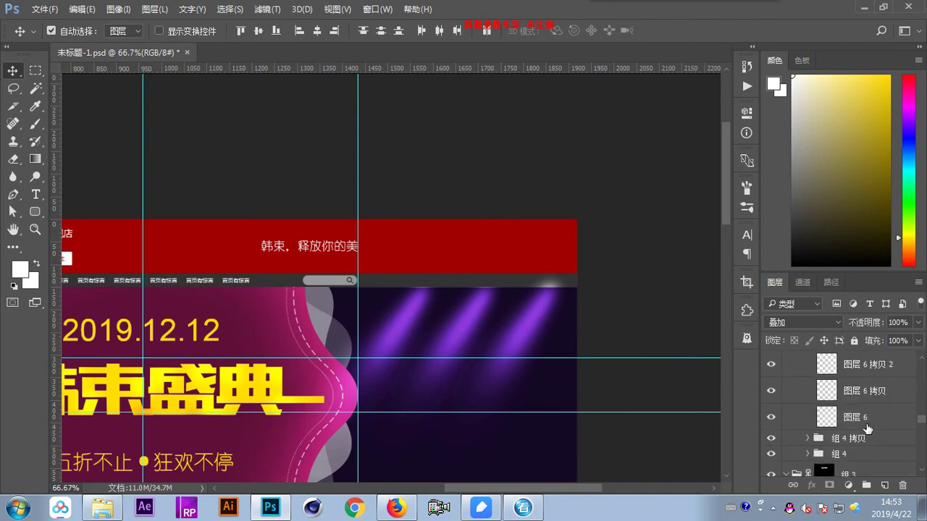
scroll(867, 429, "down", 5)
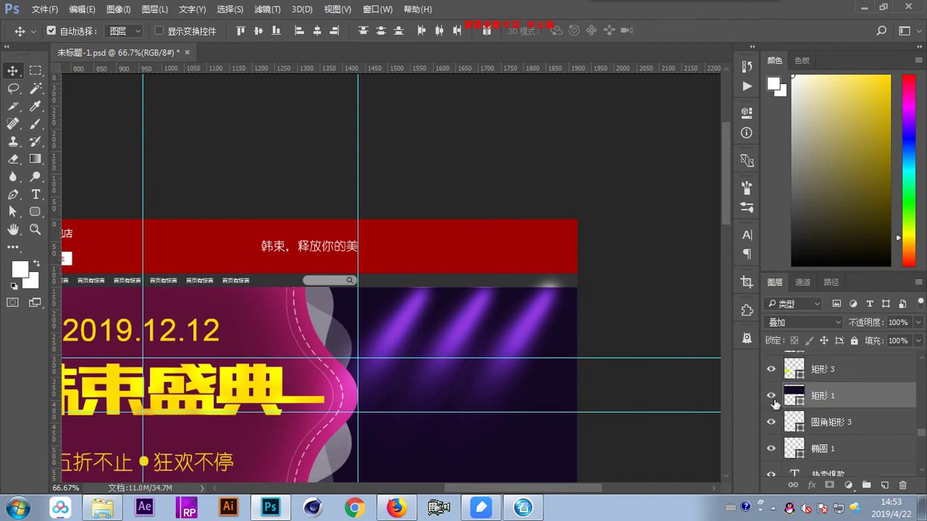
left_click(770, 396)
left_click(770, 396)
left_click(771, 396)
left_click(771, 396)
left_click(833, 400, "ctrl")
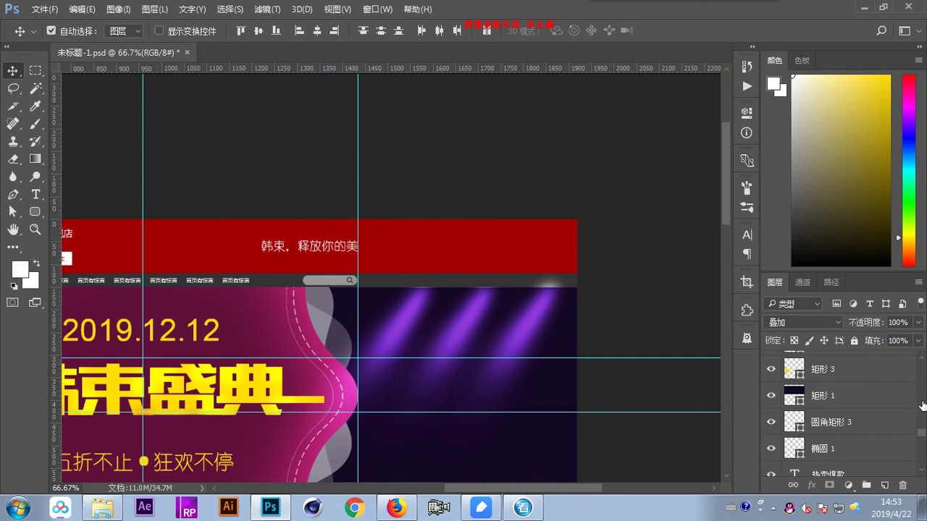
scroll(923, 406, "up", 5)
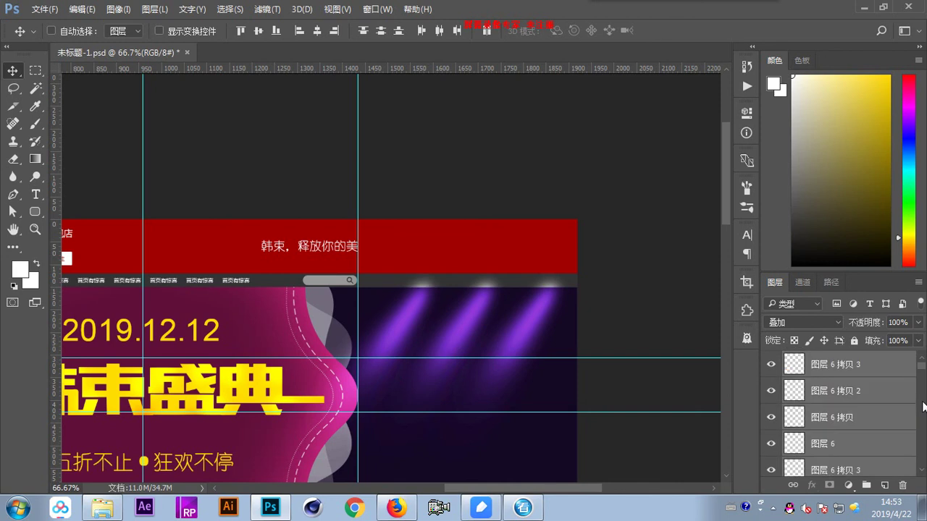
key("ctrl+g")
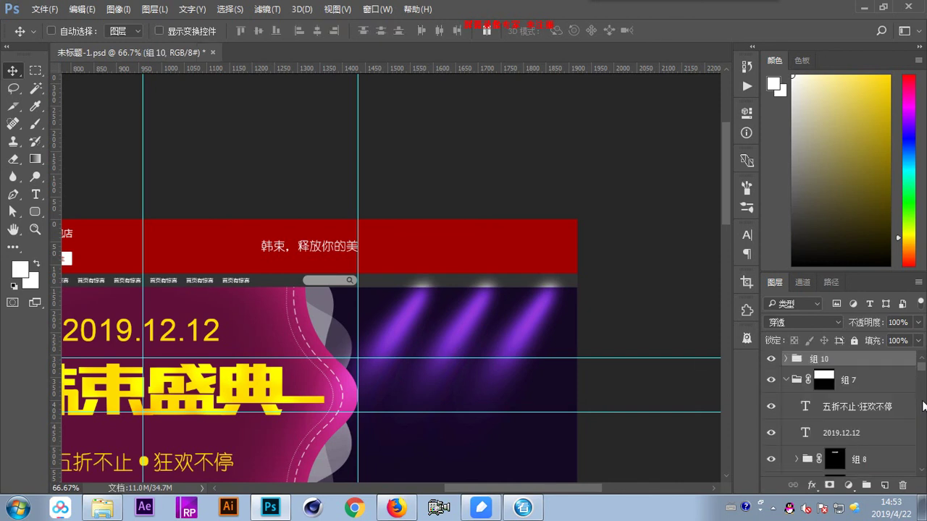
- Mask the right-hand beam group 组 10 to the outline of the dark background rectangle 矩形 1
left_click(772, 359)
left_click(772, 359)
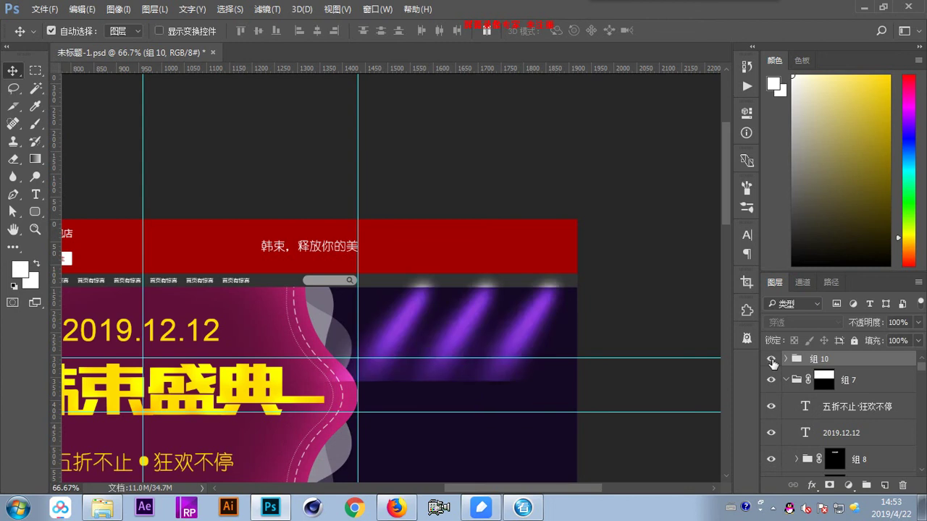
left_click(772, 360)
left_click(772, 360)
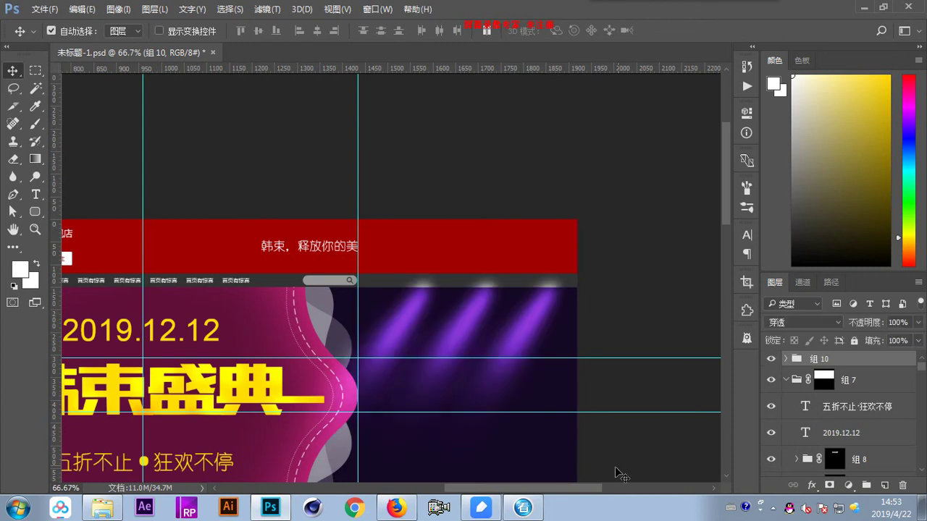
left_click(555, 464, "ctrl")
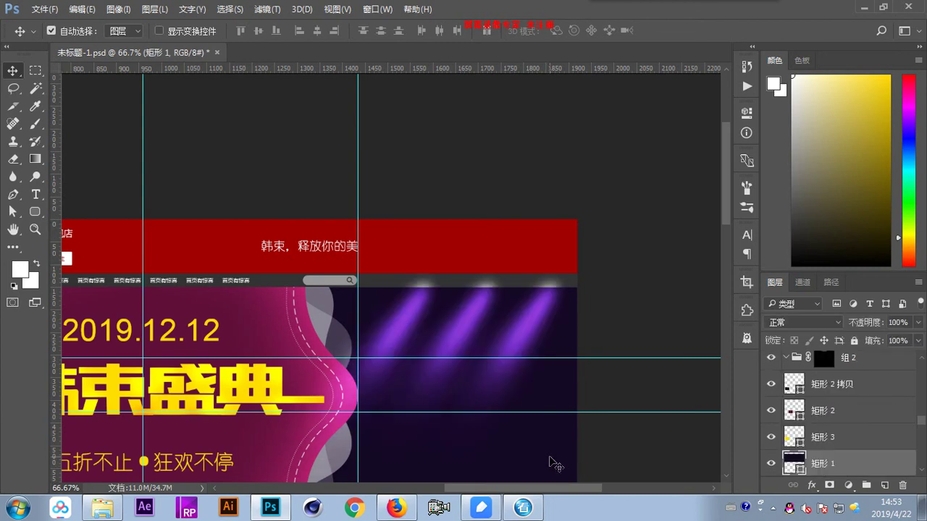
left_click(796, 467, "ctrl")
scroll(840, 377, "up", 5)
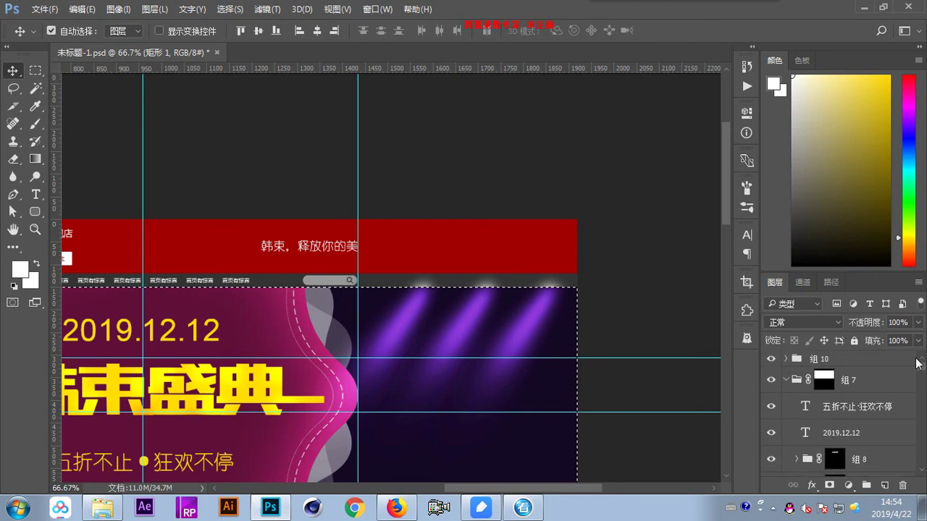
left_click(840, 368)
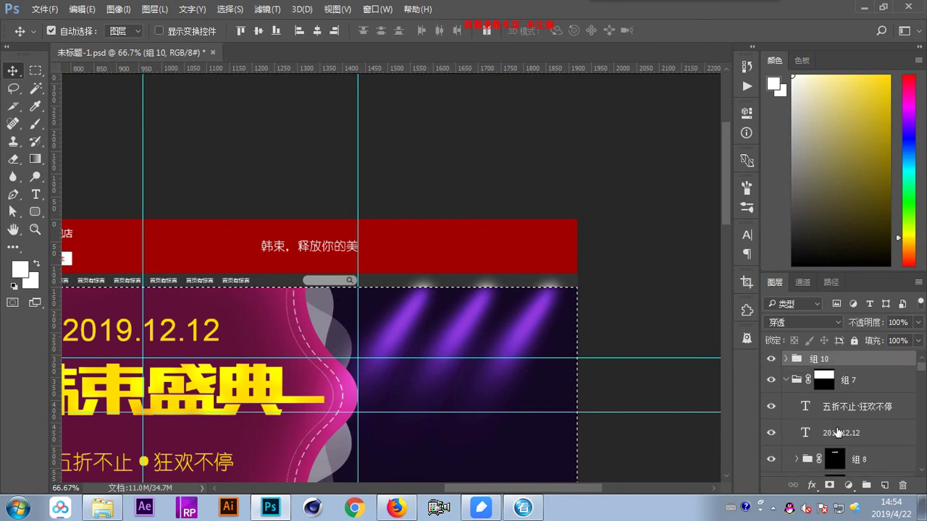
left_click(829, 485)
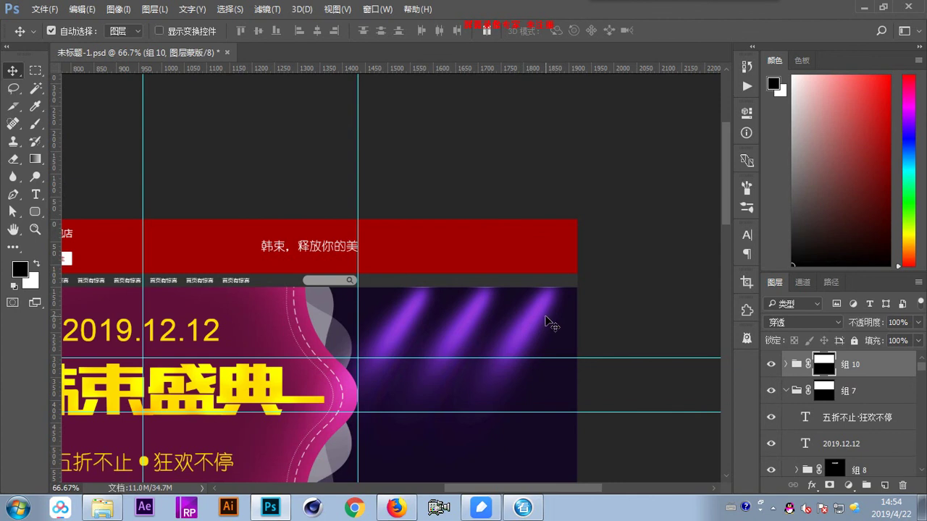
- Group all layers of the three left-hand purple stage-light beams, excluding the background rectangle 矩形 1
left_click_drag(548, 320, 601, 331)
scroll(600, 331, "left", 8)
left_click_drag(555, 387, 362, 333)
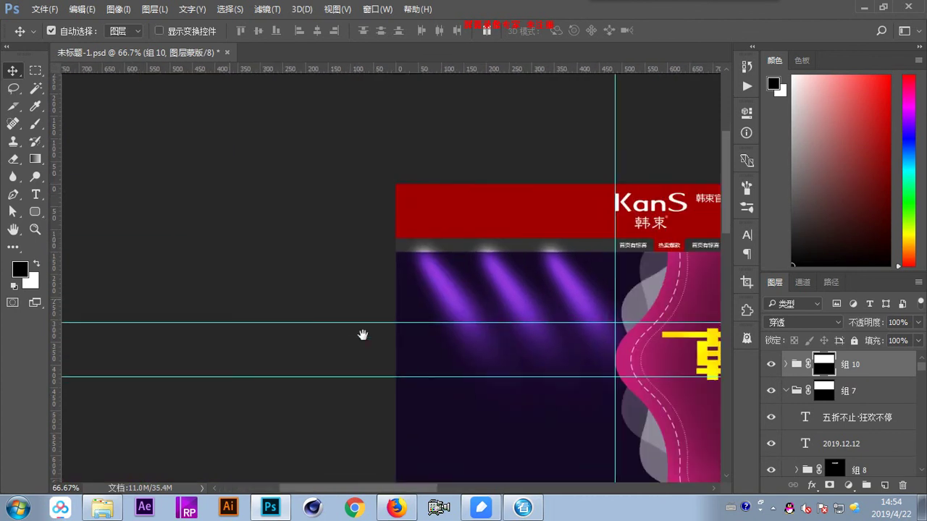
left_click(455, 300)
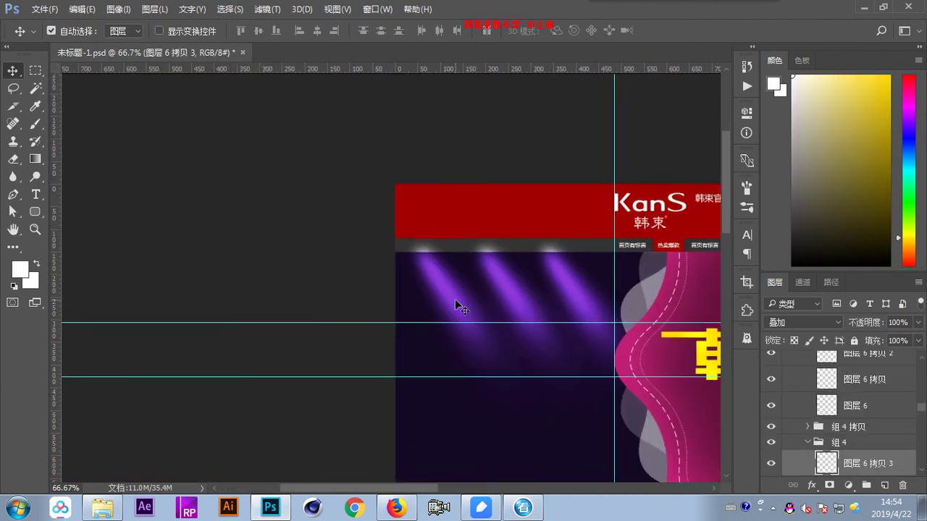
left_click(838, 442)
left_click_drag(336, 274, 575, 302)
scroll(823, 430, "down", 10)
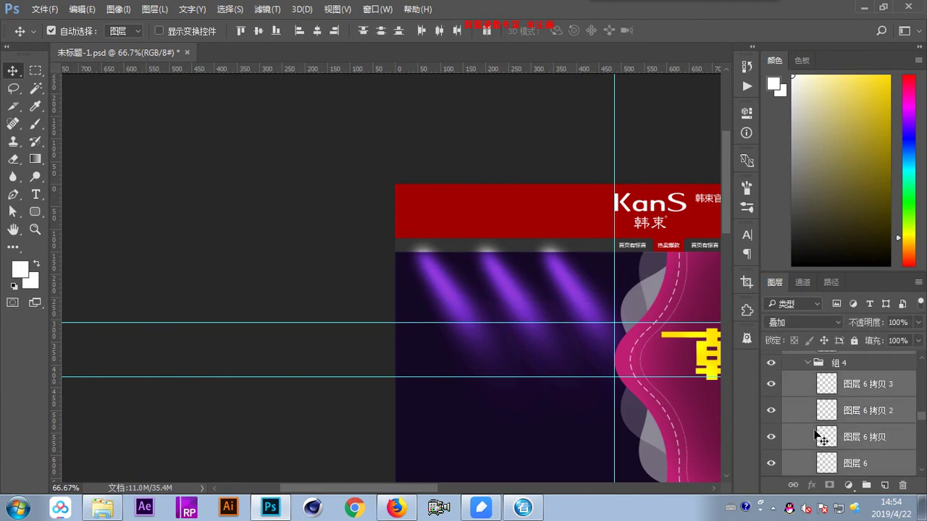
scroll(816, 435, "up", 8)
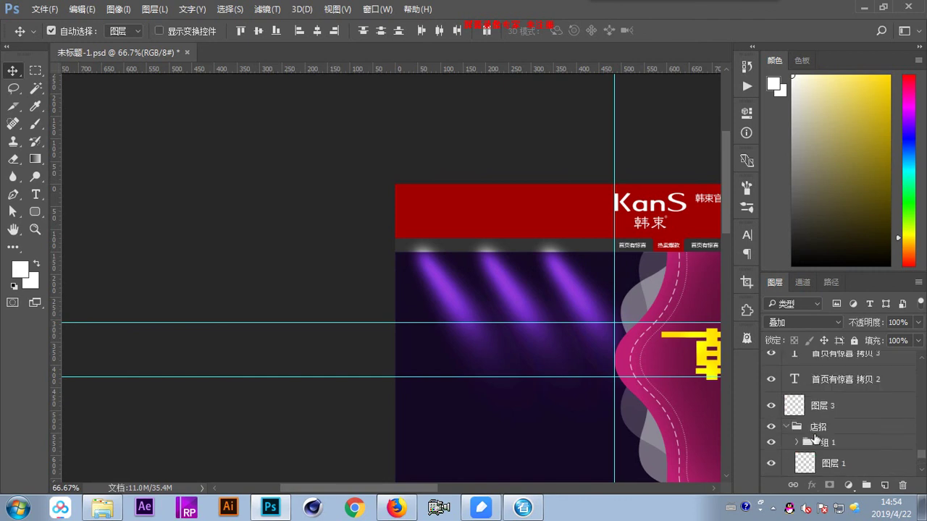
scroll(816, 434, "up", 5)
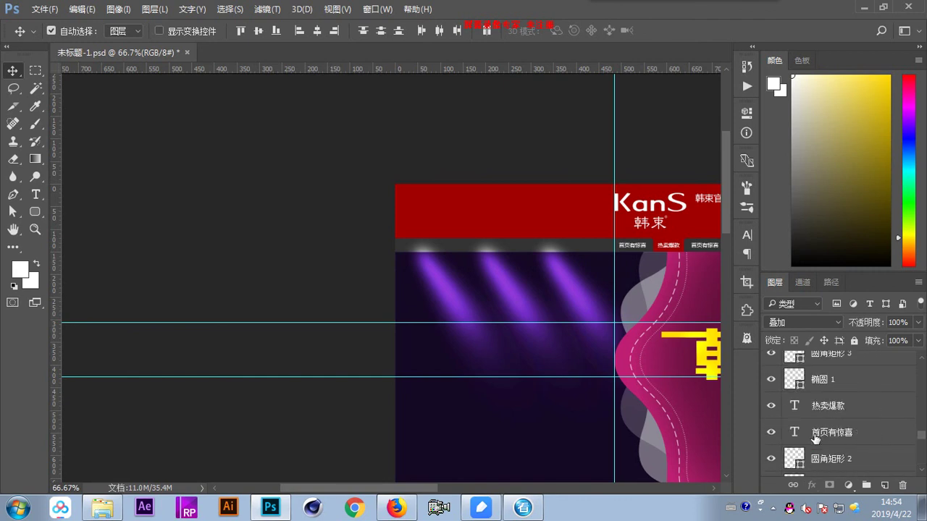
left_click(827, 408, "ctrl")
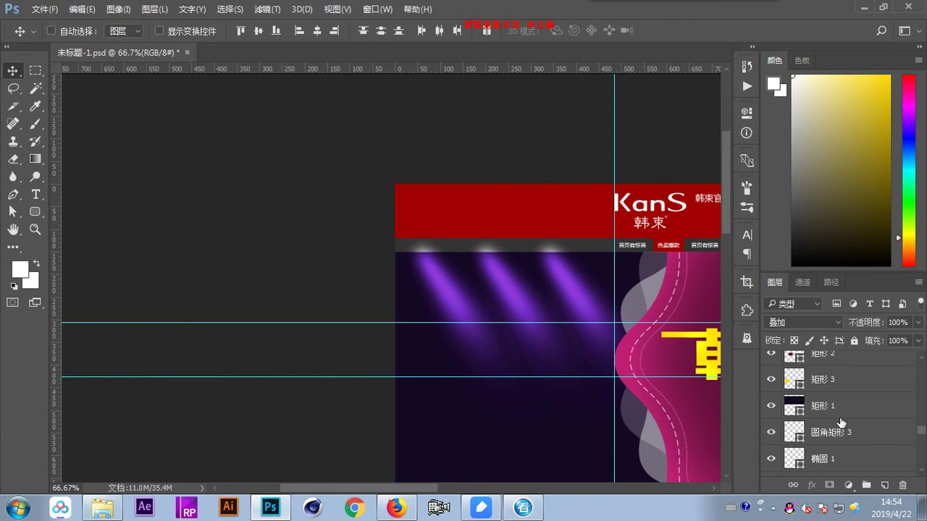
key("ctrl+g")
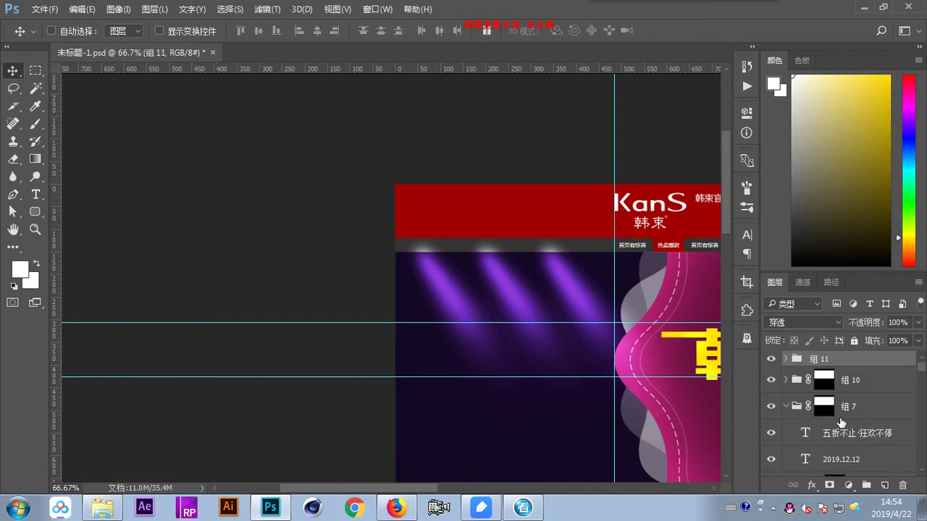
- Mask the left-hand beam group 组 11 with the outline of the background rectangle 矩形 1
key("ctrl+z")
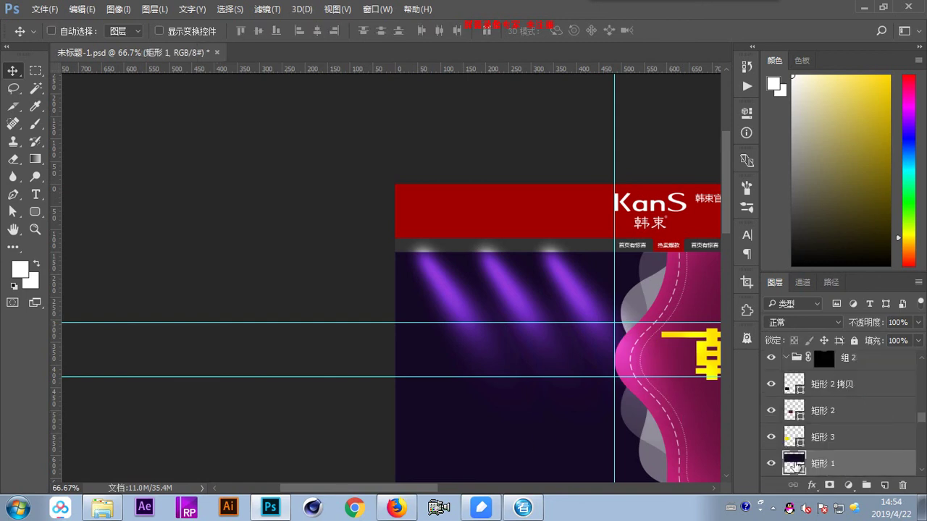
left_click(794, 463, "ctrl")
key("ctrl+g")
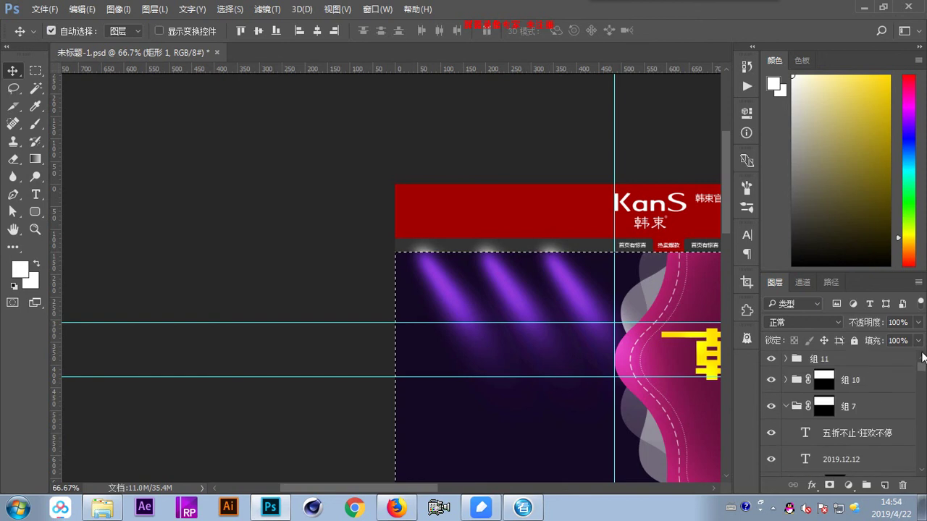
left_click(831, 487)
left_click_drag(536, 302, 256, 227)
scroll(379, 381, "right", 5)
scroll(533, 314, "up", 2)
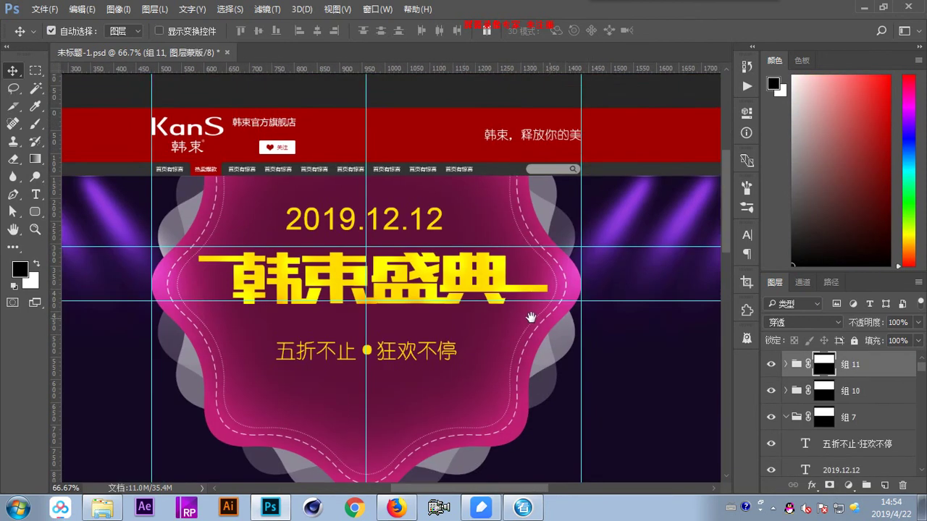
- Remove the two horizontal guides running across the 韩束盛典 title
key("ctrl+minus")
key("ctrl+minus")
key("ctrl+minus")
key("ctrl+minus")
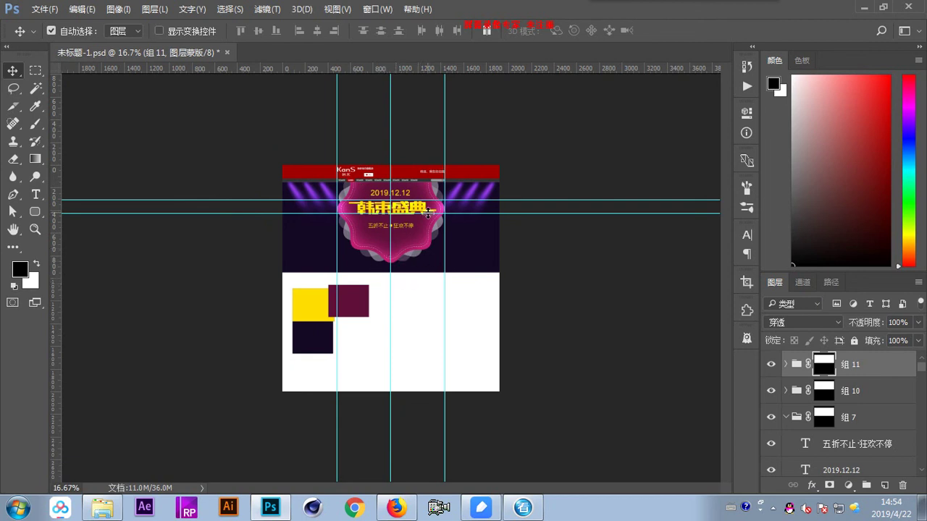
left_click_drag(429, 212, 449, 34)
left_click_drag(427, 198, 503, 29)
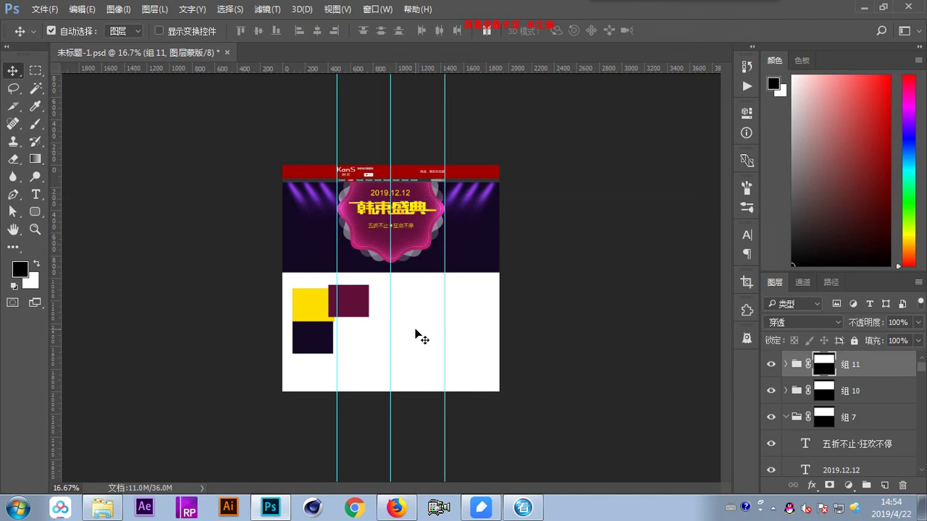
- Examine the banner's header, badge, title and stage lights at 100% scale
key("ctrl+1")
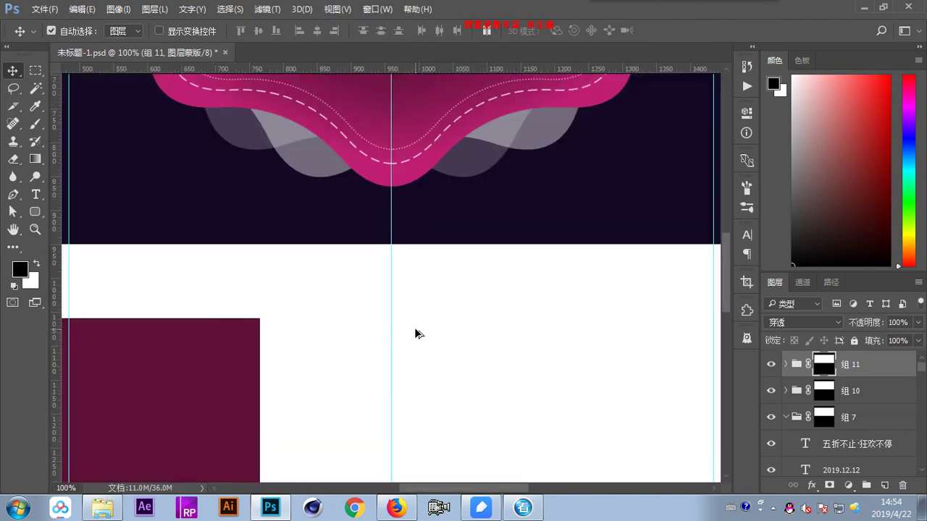
scroll(415, 331, "up", 5)
scroll(418, 321, "up", 4)
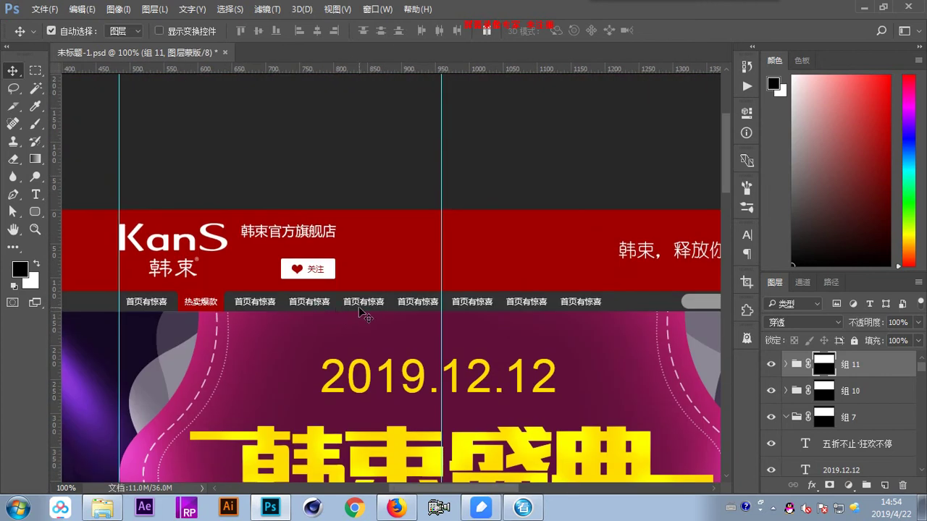
scroll(449, 200, "down", 2)
scroll(449, 199, "down", 2)
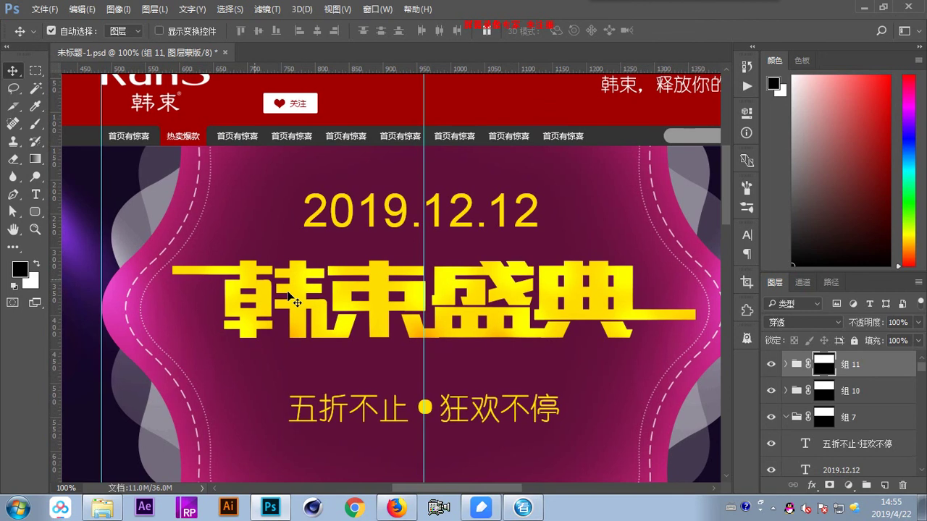
scroll(212, 244, "left", 3)
scroll(296, 300, "right", 6)
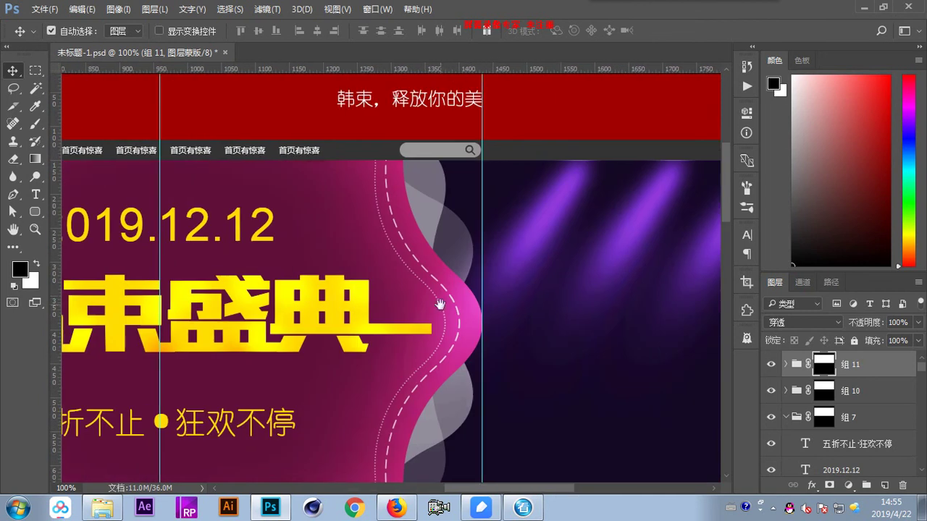
scroll(439, 304, "left", 3)
scroll(435, 314, "down", 2)
scroll(372, 314, "up", 2)
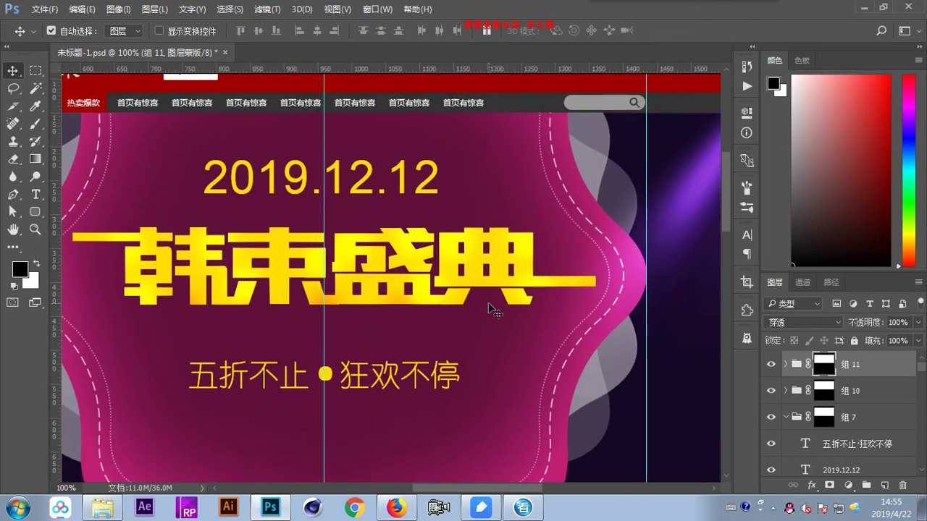
- Move the maroon rectangle 矩形 2 below the banner downward, beside the yellow and dark swatches
scroll(495, 311, "down", 4)
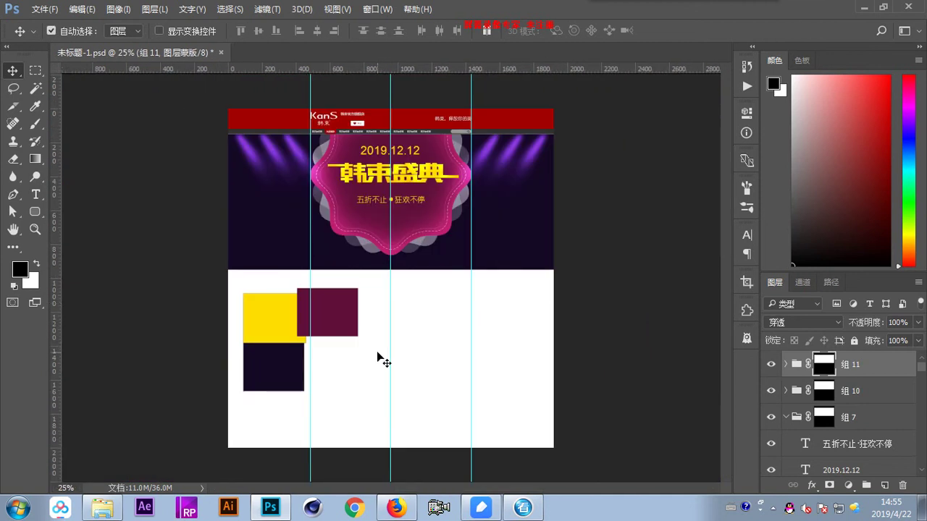
left_click_drag(339, 332, 330, 361)
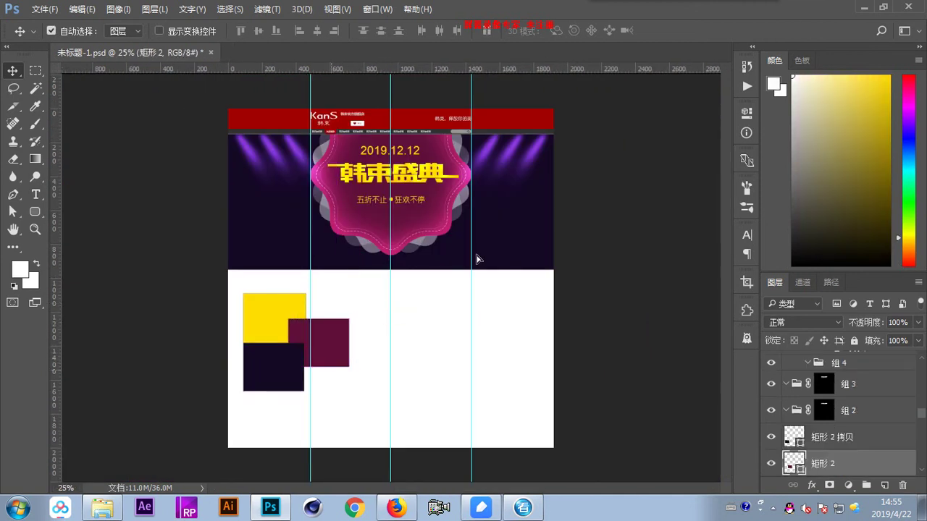